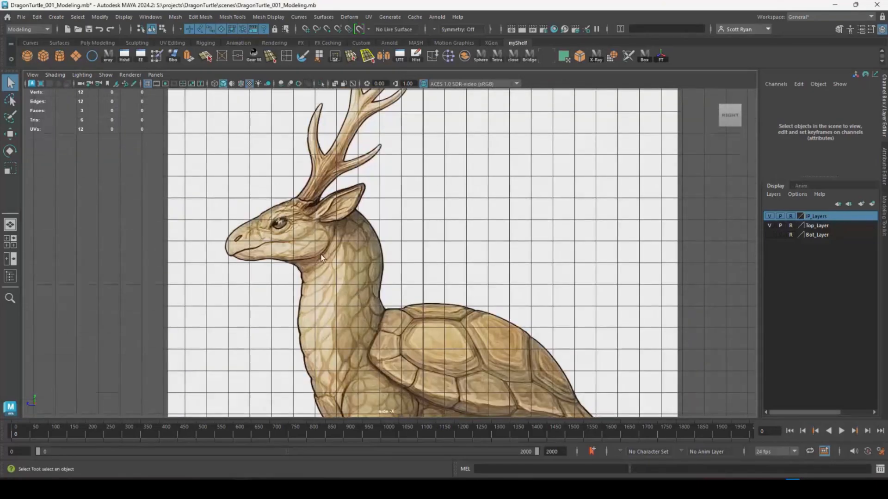
# Trace the head profile from the jaw and mouth over the muzzle, forehead and nape as one polygon with Create Polygon
pyautogui.click(240, 17)
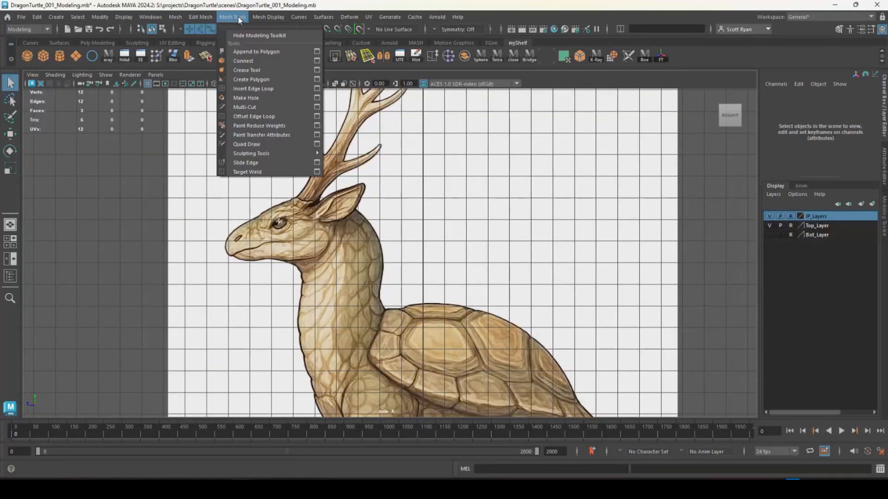
pyautogui.click(255, 79)
pyautogui.scroll(3, 490, 250)
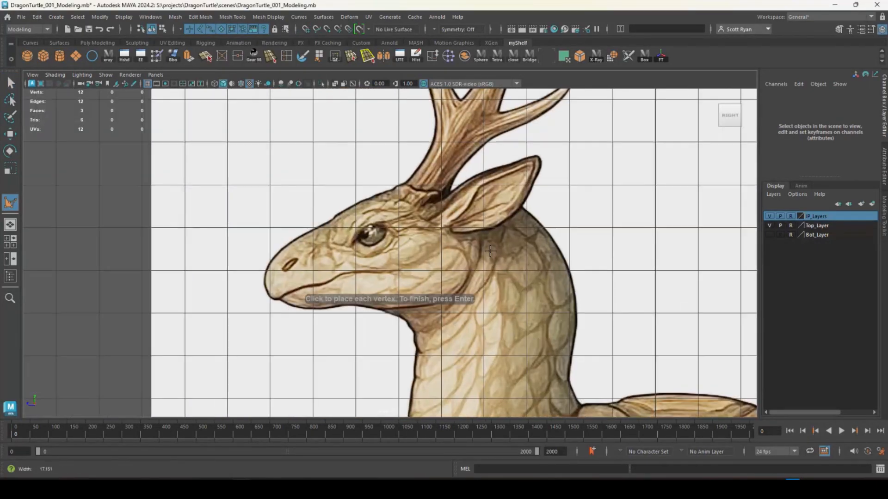
pyautogui.scroll(1, 490, 251)
pyautogui.keyDown('alt'); pyautogui.moveTo(490, 251); pyautogui.dragTo(433, 206, button='middle'); pyautogui.keyUp('alt')
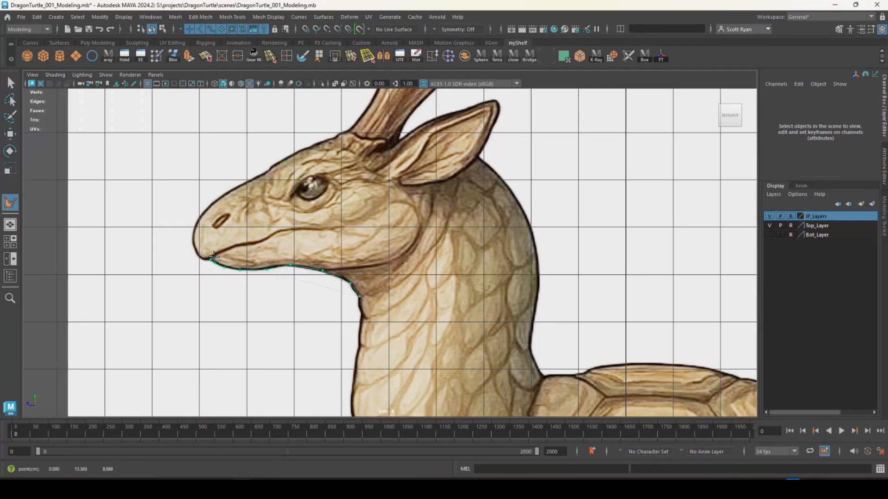
pyautogui.click(214, 250)
pyautogui.click(203, 213)
pyautogui.click(223, 194)
pyautogui.click(248, 183)
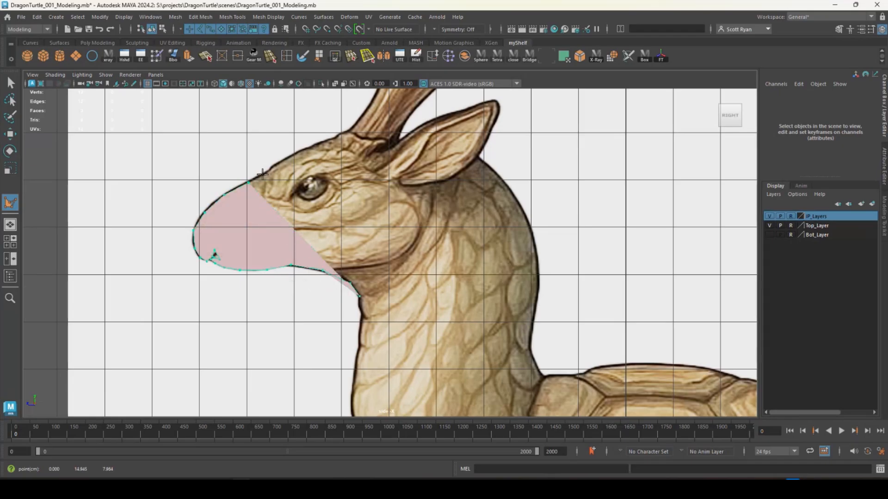
pyautogui.click(299, 151)
pyautogui.click(309, 147)
pyautogui.click(337, 137)
pyautogui.click(379, 138)
pyautogui.click(406, 141)
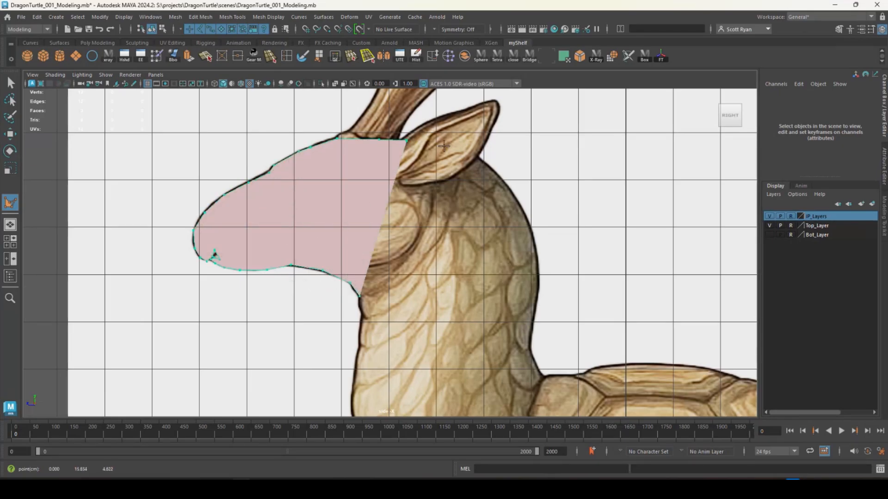
pyautogui.click(446, 146)
pyautogui.click(480, 160)
pyautogui.click(501, 176)
pyautogui.click(520, 204)
pyautogui.click(531, 234)
pyautogui.press('Return')
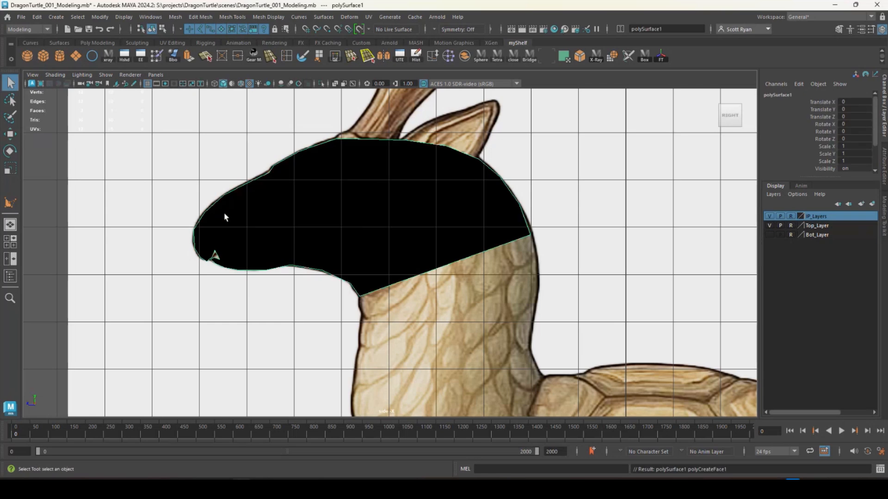
# Extrude the head profile face sideways from the centre line into a thin slab, about 0.22 units, in the front view
pyautogui.press('space')
pyautogui.press('space')
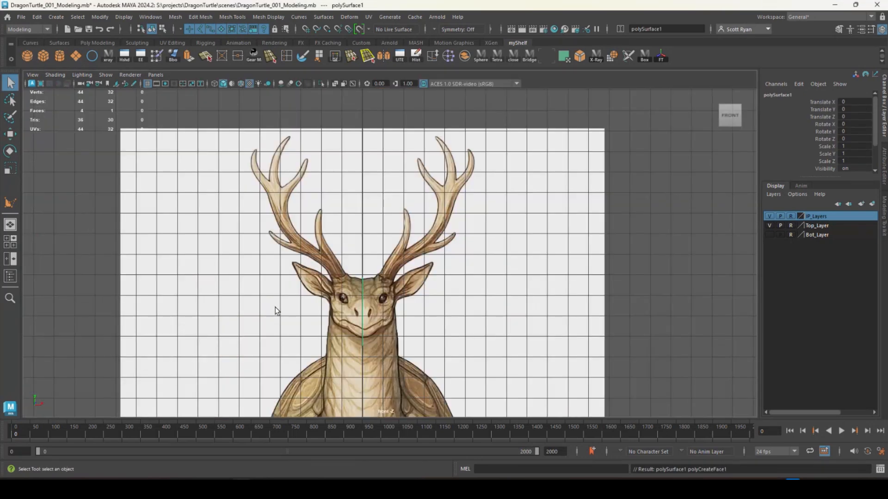
pyautogui.scroll(2, 455, 295)
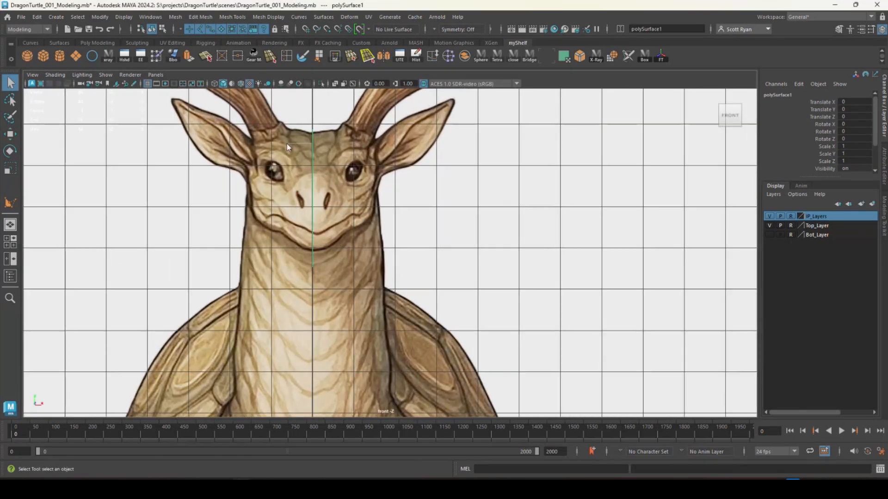
pyautogui.click(302, 125)
pyautogui.click(318, 130)
pyautogui.click(188, 56)
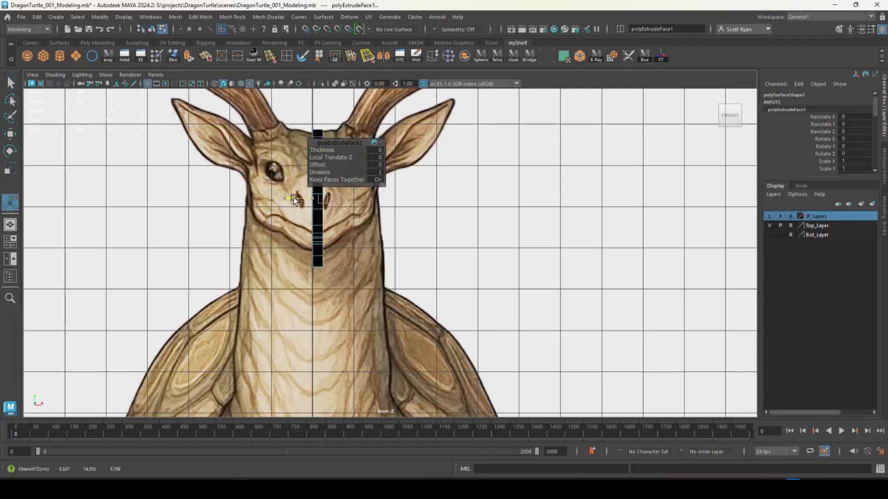
pyautogui.moveTo(293, 198); pyautogui.dragTo(293, 224)
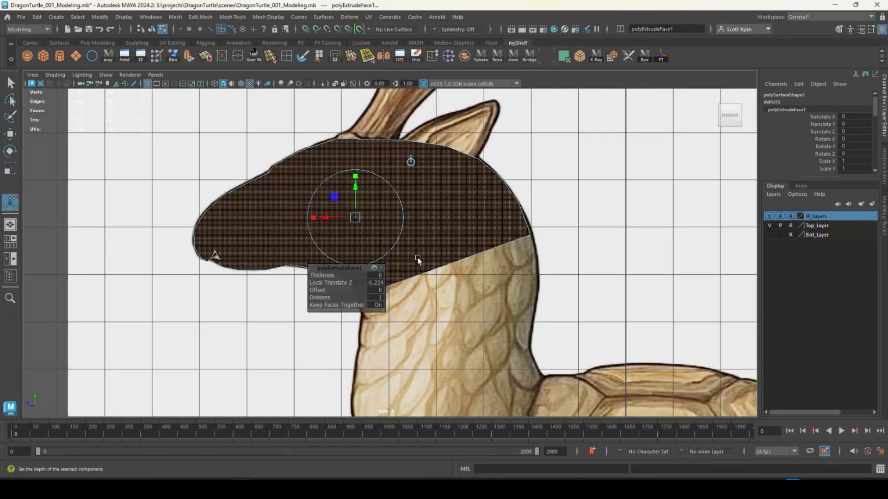
# Delete the large side faces of the extruded profile and the small inner face at the mouth notch, keeping the border strip
pyautogui.press('space')
pyautogui.press('space')
pyautogui.press('f')
pyautogui.keyDown('alt'); pyautogui.moveTo(511, 202); pyautogui.dragTo(389, 192); pyautogui.keyUp('alt')
pyautogui.click(454, 303)
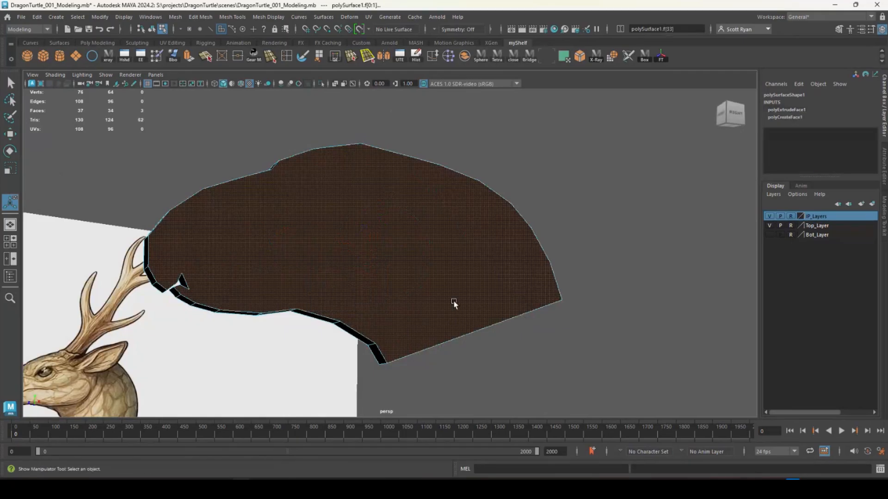
pyautogui.press('Delete')
pyautogui.keyDown('alt'); pyautogui.moveTo(337, 305); pyautogui.dragTo(324, 303); pyautogui.keyUp('alt')
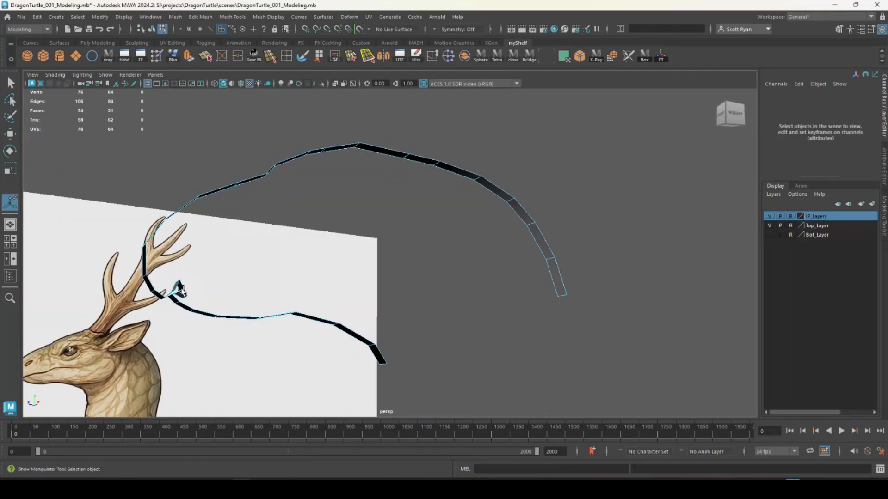
pyautogui.click(182, 291)
pyautogui.press('Delete')
# Select the outer vertices at the crown of the strip and lower them slightly to match the front reference
pyautogui.press('space')
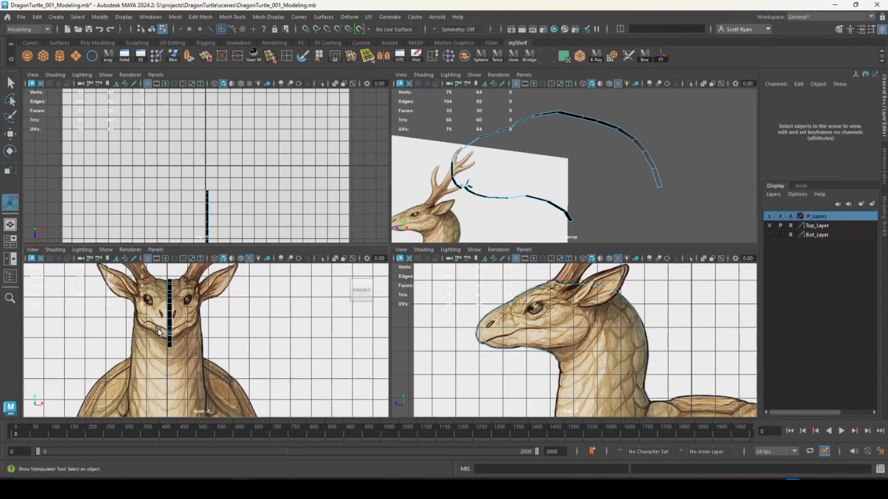
pyautogui.press('space')
pyautogui.press('space')
pyautogui.press('q')
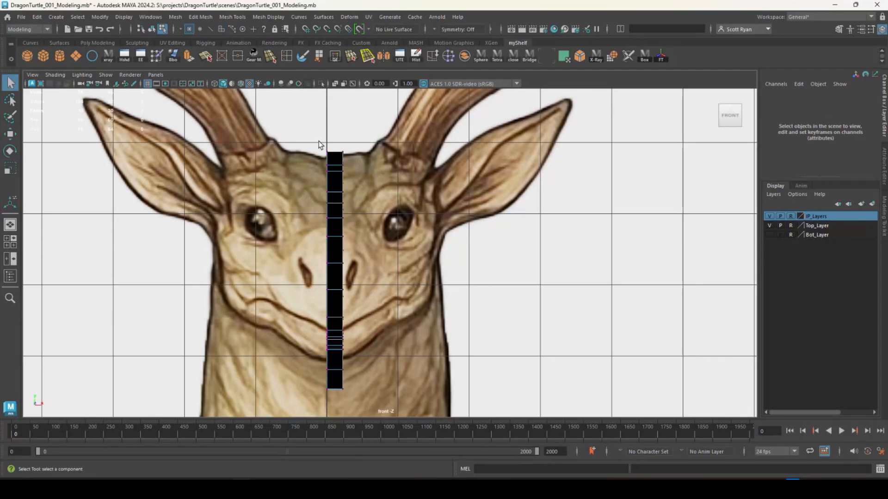
pyautogui.moveTo(318, 145); pyautogui.dragTo(350, 175)
pyautogui.press('w')
pyautogui.moveTo(318, 170); pyautogui.dragTo(318, 171, button='middle')
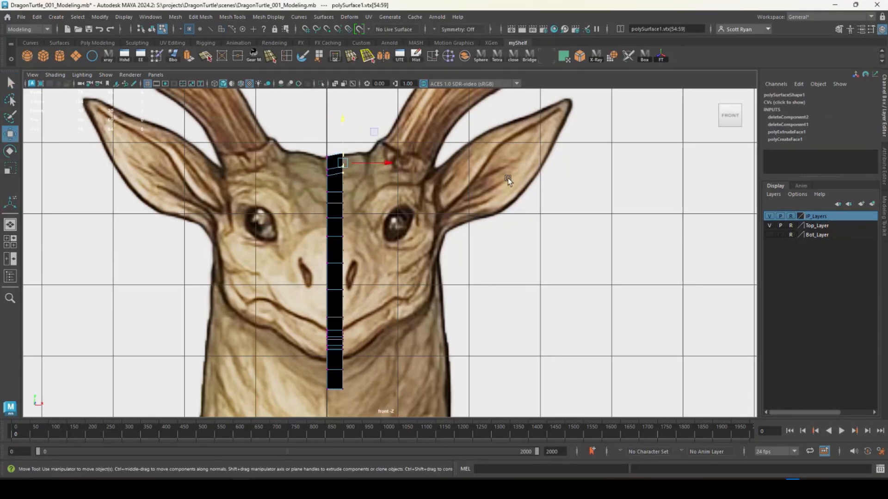
# Select the whole strip as an object and reverse its normals
pyautogui.press('space')
pyautogui.press('space')
pyautogui.keyDown('alt'); pyautogui.moveTo(347, 217); pyautogui.dragTo(455, 211); pyautogui.keyUp('alt')
pyautogui.moveTo(350, 171); pyautogui.dragTo(369, 161, button='right')
pyautogui.keyDown('alt'); pyautogui.moveTo(346, 210); pyautogui.dragTo(378, 166); pyautogui.keyUp('alt')
pyautogui.click(269, 18)
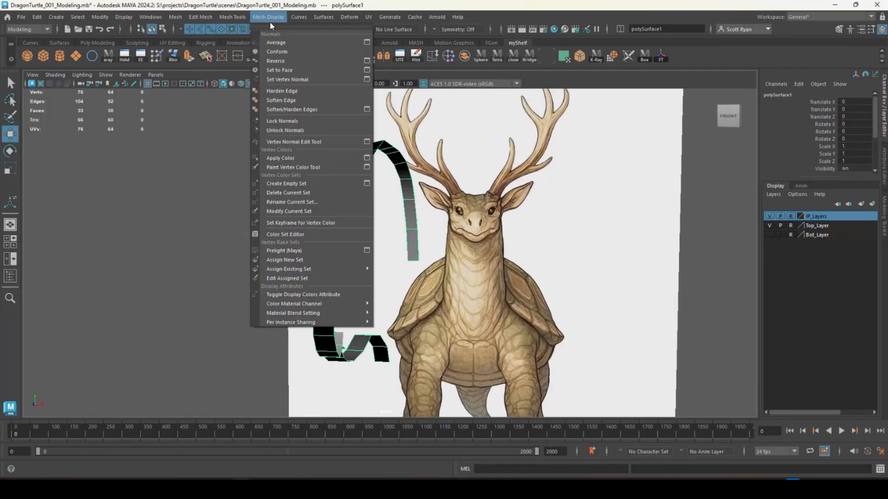
pyautogui.click(281, 59)
# Extrude the outer edges at the mouth opening sideways and upward along the lip line in the front reference
pyautogui.keyDown('alt'); pyautogui.moveTo(370, 191); pyautogui.dragTo(201, 205); pyautogui.keyUp('alt')
pyautogui.click(201, 205)
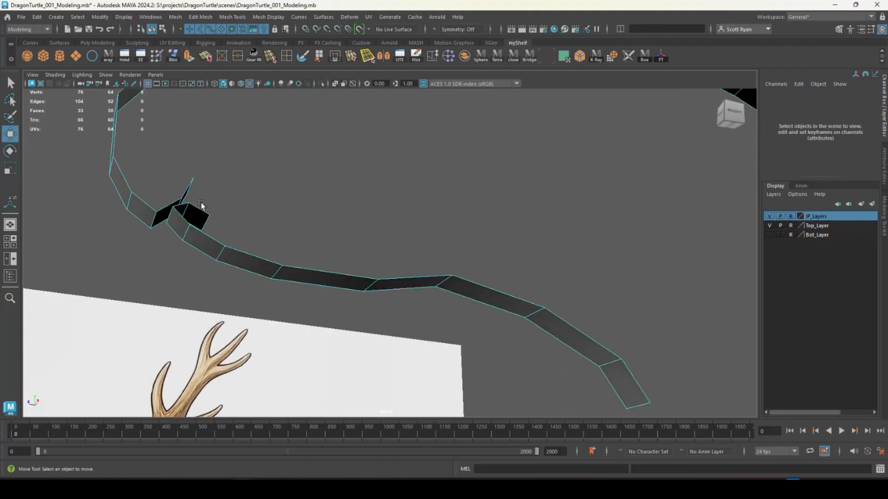
pyautogui.press('q')
pyautogui.click(194, 209)
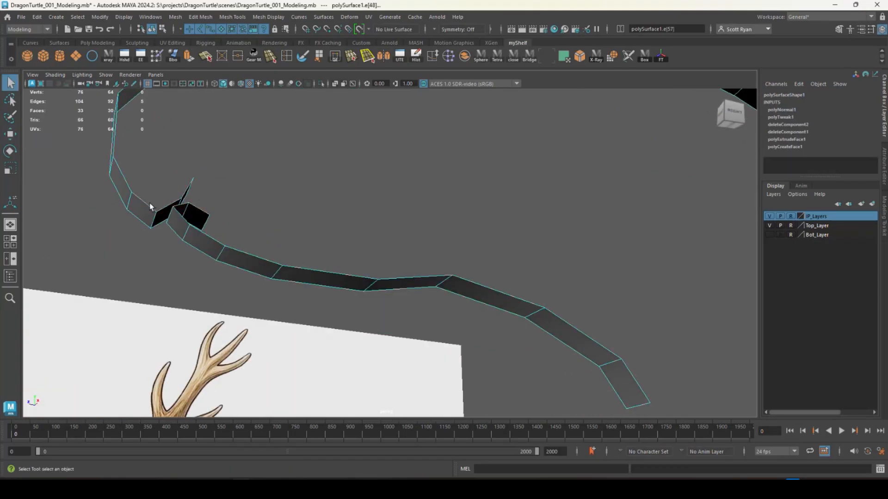
pyautogui.press('space')
pyautogui.moveTo(148, 347); pyautogui.dragTo(148, 386)
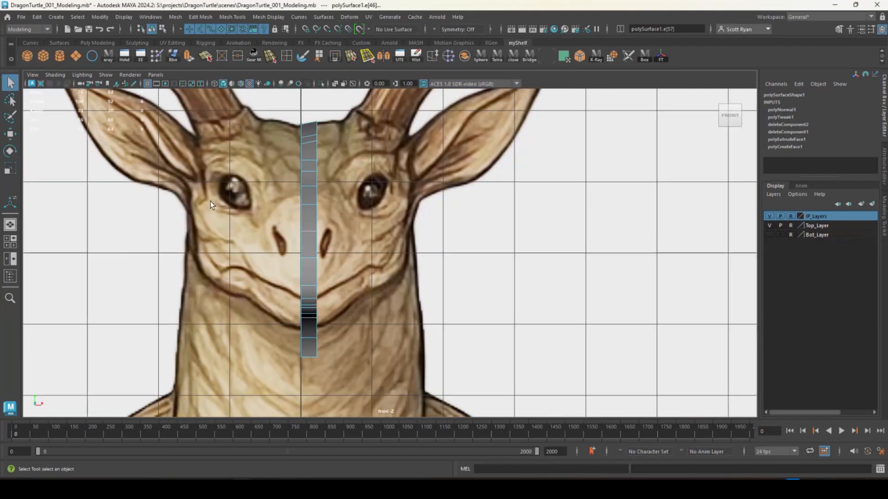
pyautogui.keyDown('shift'); pyautogui.moveTo(352, 301); pyautogui.dragTo(389, 311, button='right'); pyautogui.keyUp('shift')
pyautogui.moveTo(385, 298); pyautogui.dragTo(384, 262)
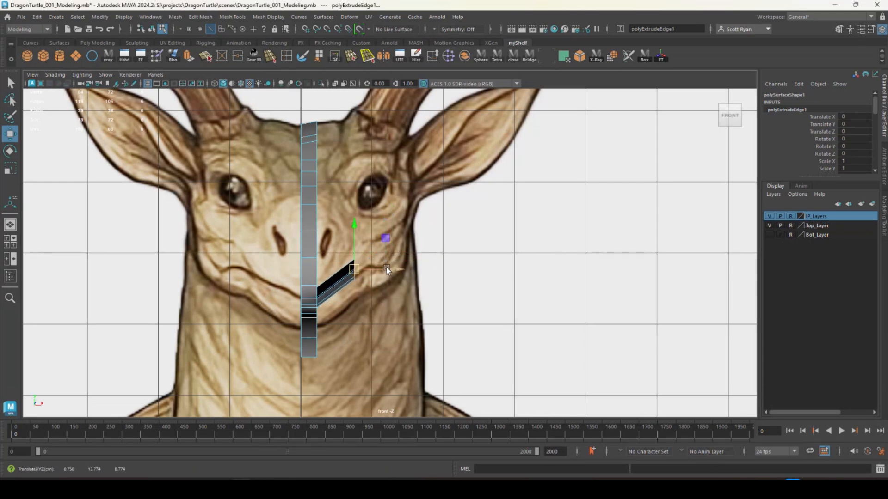
# Move the extruded lip edges out and back to the corner of the mouth, matching the front and side references
pyautogui.press('space')
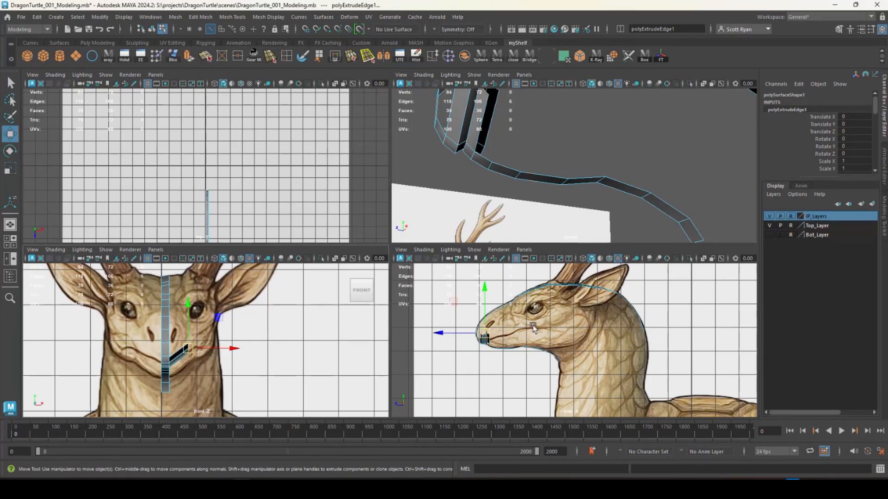
pyautogui.moveTo(187, 347); pyautogui.dragTo(198, 346)
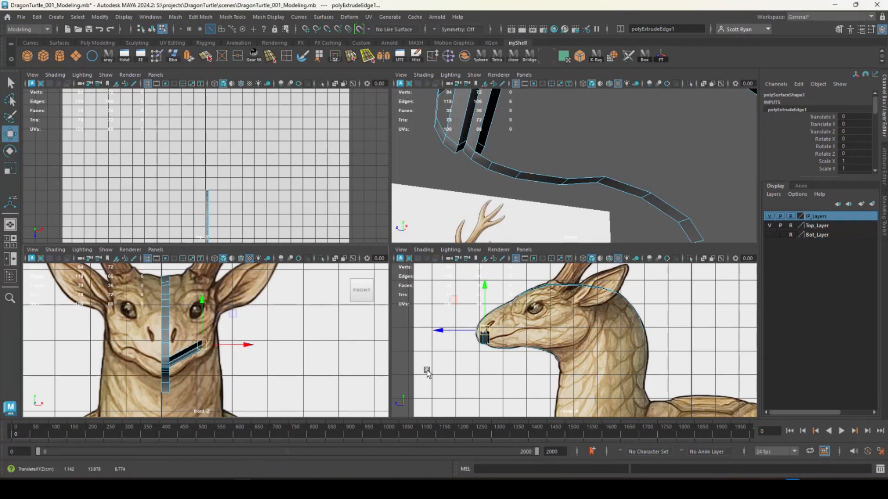
pyautogui.press('space')
pyautogui.moveTo(185, 233); pyautogui.dragTo(333, 234)
pyautogui.press('space')
pyautogui.press('space')
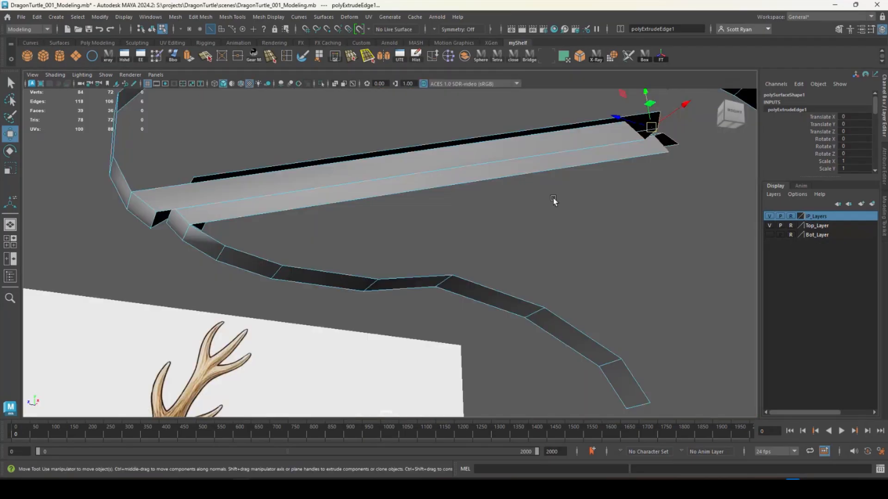
# Rotate the ends of the extruded lip strips at the mouth corner and adjust their vertices to open the lips
pyautogui.press('e')
pyautogui.keyDown('alt'); pyautogui.moveTo(598, 198); pyautogui.dragTo(379, 273, button='middle'); pyautogui.keyUp('alt')
pyautogui.moveTo(406, 184); pyautogui.dragTo(301, 234)
pyautogui.press('w')
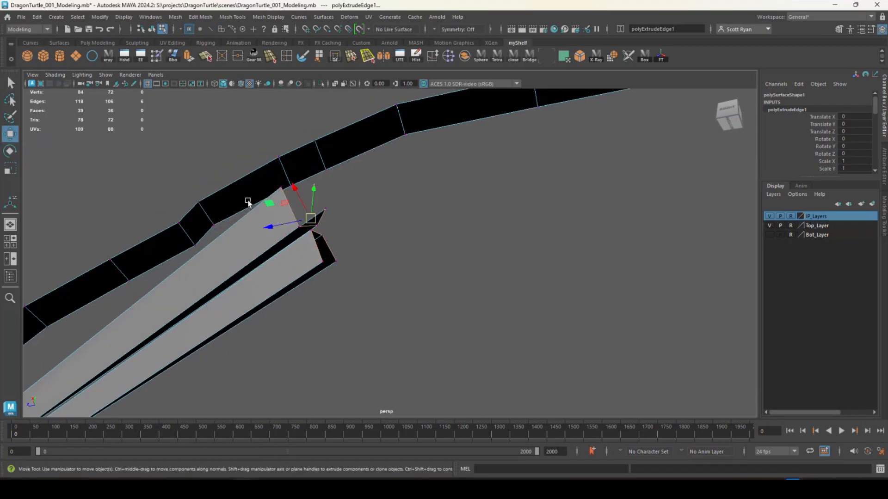
pyautogui.moveTo(281, 190); pyautogui.dragTo(285, 194)
pyautogui.keyDown('shift'); pyautogui.moveTo(315, 260); pyautogui.dragTo(329, 272); pyautogui.keyUp('shift')
pyautogui.moveTo(264, 235); pyautogui.dragTo(444, 265)
# Close the open gap between the upper and lower lip strips at the mouth corner with Append to Polygon
pyautogui.keyDown('alt'); pyautogui.moveTo(477, 295); pyautogui.dragTo(274, 240); pyautogui.keyUp('alt')
pyautogui.keyDown('alt'); pyautogui.moveTo(277, 235); pyautogui.dragTo(338, 279); pyautogui.keyUp('alt')
pyautogui.moveTo(302, 273); pyautogui.dragTo(292, 68)
pyautogui.click(318, 55)
pyautogui.click(295, 175)
pyautogui.click(311, 198)
pyautogui.keyDown('alt'); pyautogui.moveTo(311, 198); pyautogui.dragTo(386, 212); pyautogui.keyUp('alt')
pyautogui.press('Return')
pyautogui.click(245, 233)
pyautogui.press('g')
pyautogui.click(267, 236)
pyautogui.click(256, 220)
# Move the inner and outer vertices around the mouth corner to shape the junction of the lips
pyautogui.press('w')
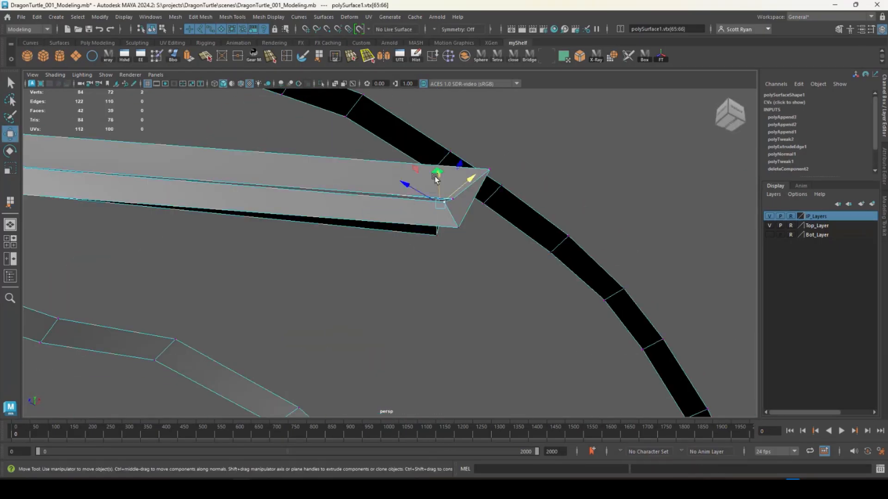
pyautogui.moveTo(436, 178); pyautogui.dragTo(294, 259)
pyautogui.moveTo(279, 276); pyautogui.dragTo(276, 276)
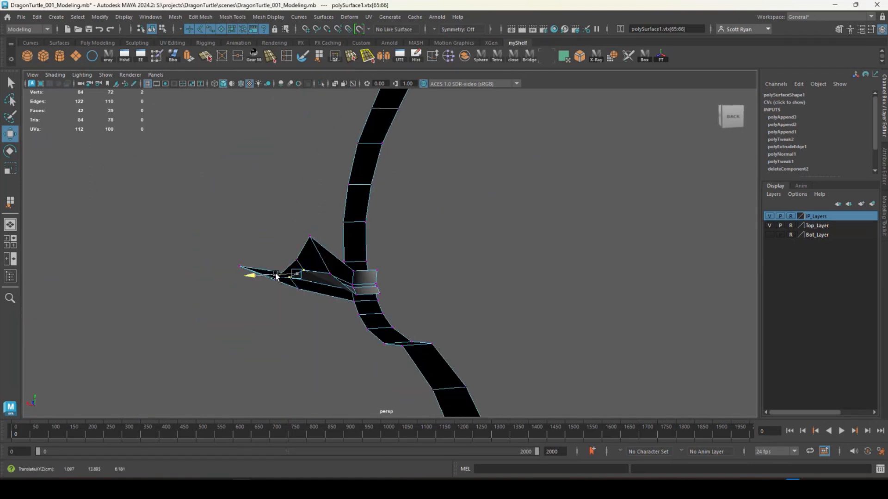
pyautogui.keyDown('alt'); pyautogui.moveTo(294, 238); pyautogui.dragTo(254, 346, button='right'); pyautogui.keyUp('alt')
pyautogui.click(293, 273)
pyautogui.keyDown('alt'); pyautogui.moveTo(293, 254); pyautogui.dragTo(259, 326); pyautogui.keyUp('alt')
pyautogui.click(206, 252)
pyautogui.moveTo(215, 214); pyautogui.dragTo(213, 229)
pyautogui.click(309, 291)
pyautogui.moveTo(312, 252); pyautogui.dragTo(483, 250)
# Insert an edge loop through the mouth corner between the two lips and reposition it to round the corner
pyautogui.keyDown('alt'); pyautogui.moveTo(483, 251); pyautogui.dragTo(258, 261, button='right'); pyautogui.keyUp('alt')
pyautogui.keyDown('alt'); pyautogui.moveTo(258, 261); pyautogui.dragTo(368, 263, button='middle'); pyautogui.keyUp('alt')
pyautogui.keyDown('alt'); pyautogui.moveTo(369, 263); pyautogui.dragTo(280, 271); pyautogui.keyUp('alt')
pyautogui.keyDown('alt'); pyautogui.moveTo(280, 271); pyautogui.dragTo(444, 273, button='right'); pyautogui.keyUp('alt')
pyautogui.click(287, 56)
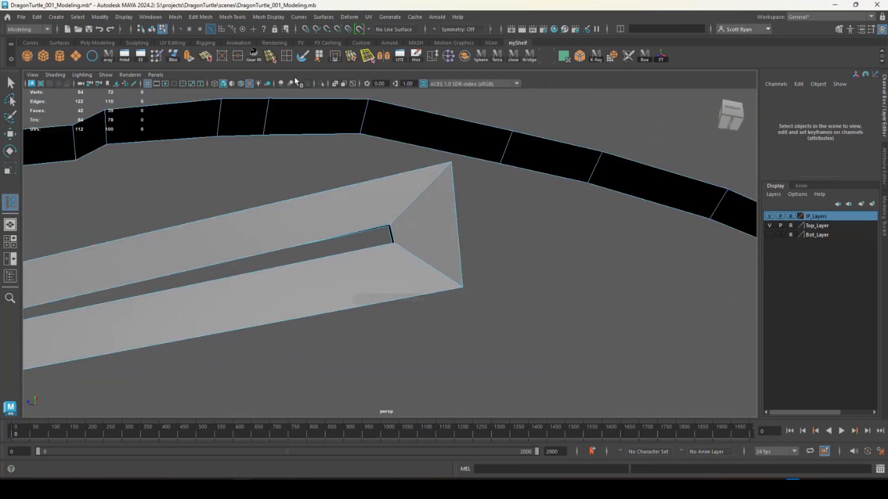
pyautogui.click(458, 223)
pyautogui.press('w')
pyautogui.moveTo(387, 229); pyautogui.dragTo(402, 230)
pyautogui.keyDown('alt'); pyautogui.moveTo(403, 230); pyautogui.dragTo(431, 204); pyautogui.keyUp('alt')
pyautogui.keyDown('alt'); pyautogui.moveTo(430, 208); pyautogui.dragTo(315, 262); pyautogui.keyUp('alt')
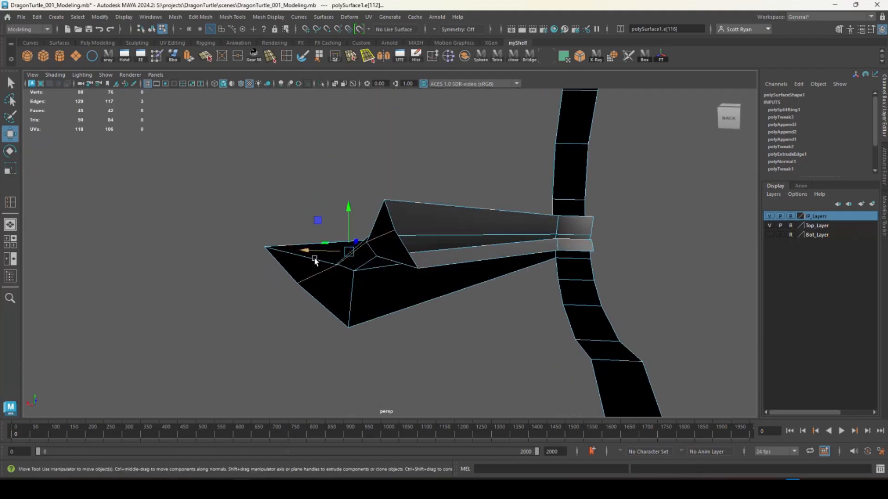
pyautogui.moveTo(349, 207); pyautogui.dragTo(348, 211)
# Insert an edge loop across the lip strips about halfway between the muzzle and the mouth corner
pyautogui.keyDown('alt'); pyautogui.moveTo(317, 238); pyautogui.dragTo(429, 201); pyautogui.keyUp('alt')
pyautogui.keyDown('alt'); pyautogui.moveTo(429, 201); pyautogui.dragTo(259, 218, button='right'); pyautogui.keyUp('alt')
pyautogui.keyDown('alt'); pyautogui.moveTo(259, 217); pyautogui.dragTo(370, 222, button='middle'); pyautogui.keyUp('alt')
pyautogui.keyDown('alt'); pyautogui.moveTo(370, 222); pyautogui.dragTo(324, 176); pyautogui.keyUp('alt')
pyautogui.click(371, 222)
pyautogui.press('w')
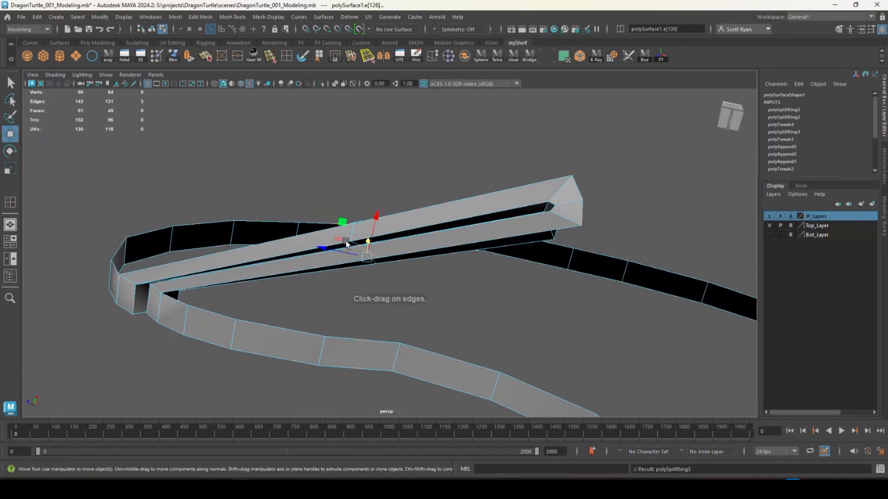
# Turn on X-ray in the side view and move the mid-lip loop onto the reference mouth line, aligning it from the front too
pyautogui.press('space')
pyautogui.press('space')
pyautogui.keyDown('alt'); pyautogui.moveTo(199, 106); pyautogui.dragTo(235, 101, button='right'); pyautogui.keyUp('alt')
pyautogui.keyDown('alt'); pyautogui.moveTo(235, 101); pyautogui.dragTo(401, 129, button='middle'); pyautogui.keyUp('alt')
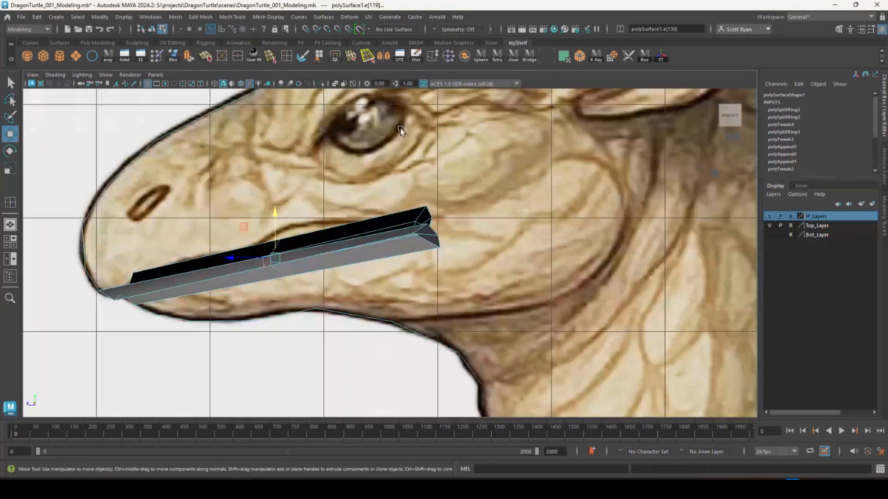
pyautogui.click(336, 84)
pyautogui.keyDown('alt'); pyautogui.moveTo(204, 275); pyautogui.dragTo(235, 277, button='right'); pyautogui.keyUp('alt')
pyautogui.keyDown('alt'); pyautogui.moveTo(236, 277); pyautogui.dragTo(301, 270, button='middle'); pyautogui.keyUp('alt')
pyautogui.moveTo(290, 252); pyautogui.dragTo(318, 201)
pyautogui.press('space')
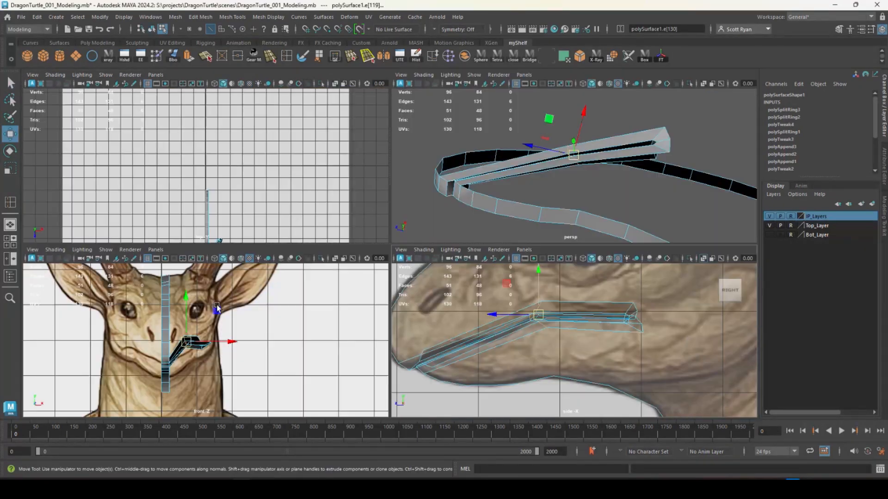
pyautogui.press('space')
pyautogui.moveTo(373, 257); pyautogui.dragTo(368, 260)
# Rotate the mid-lip edge loop in the perspective view so it follows the bend of the lips
pyautogui.press('space')
pyautogui.click(520, 216)
pyautogui.keyDown('alt'); pyautogui.moveTo(486, 217); pyautogui.dragTo(448, 194); pyautogui.keyUp('alt')
pyautogui.press('e')
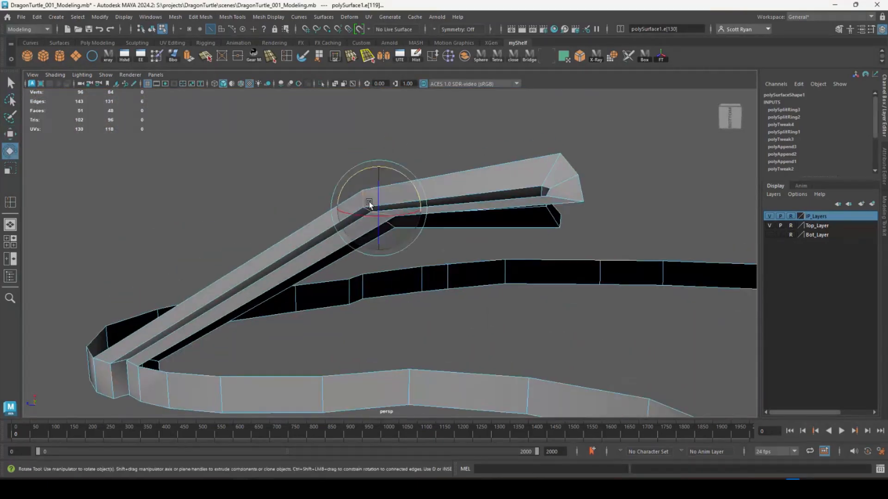
pyautogui.moveTo(355, 176); pyautogui.dragTo(372, 174)
pyautogui.press('w')
# Insert another edge loop across the front half of the lip strips and move it onto the reference mouth line
pyautogui.keyDown('alt'); pyautogui.moveTo(379, 208); pyautogui.dragTo(330, 261); pyautogui.keyUp('alt')
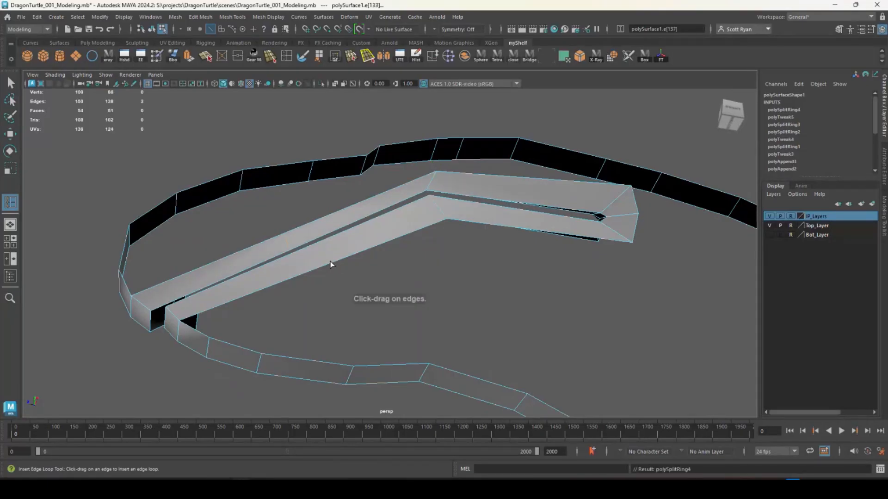
pyautogui.press('w')
pyautogui.press('space')
pyautogui.moveTo(385, 318); pyautogui.dragTo(345, 298)
pyautogui.scroll(3, 345, 292)
pyautogui.moveTo(293, 276); pyautogui.dragTo(378, 286)
# Rotate the newly added front lip loop to follow the curve of the mouth around the muzzle
pyautogui.press('space')
pyautogui.press('space')
pyautogui.press('space')
pyautogui.press('space')
pyautogui.keyDown('alt'); pyautogui.moveTo(454, 210); pyautogui.dragTo(456, 142); pyautogui.keyUp('alt')
pyautogui.press('e')
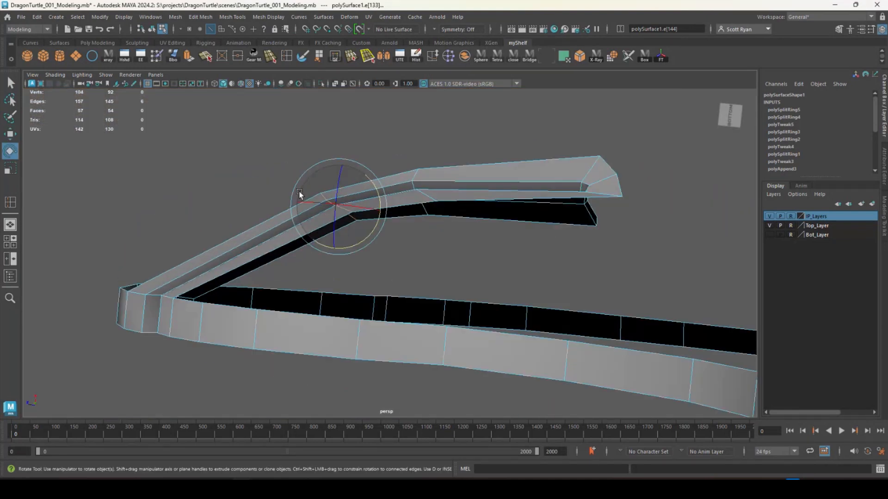
pyautogui.moveTo(380, 203); pyautogui.dragTo(378, 218)
pyautogui.keyDown('alt'); pyautogui.moveTo(430, 149); pyautogui.dragTo(418, 207); pyautogui.keyUp('alt')
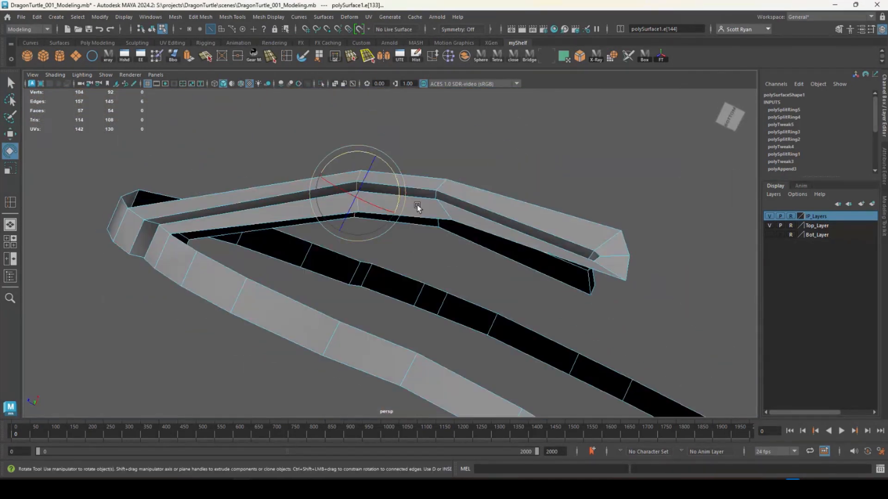
# Insert an edge loop across the front section of the lip strips and position it along the reference mouth line
pyautogui.press('y')
pyautogui.click(257, 189)
pyautogui.press('w')
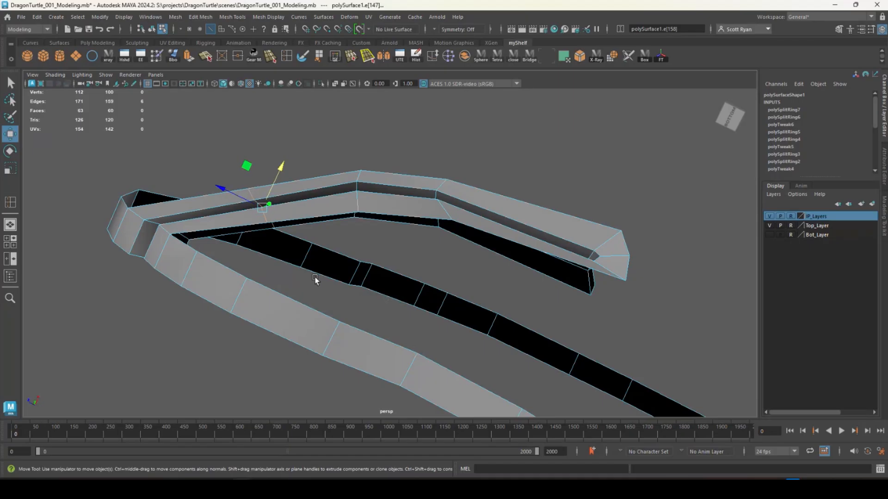
pyautogui.press('space')
pyautogui.press('space')
pyautogui.keyDown('alt'); pyautogui.moveTo(377, 305); pyautogui.dragTo(388, 298, button='middle'); pyautogui.keyUp('alt')
pyautogui.moveTo(294, 281); pyautogui.dragTo(254, 278)
pyautogui.press('space')
pyautogui.press('space')
pyautogui.moveTo(329, 306); pyautogui.dragTo(345, 309)
pyautogui.press('space')
pyautogui.press('space')
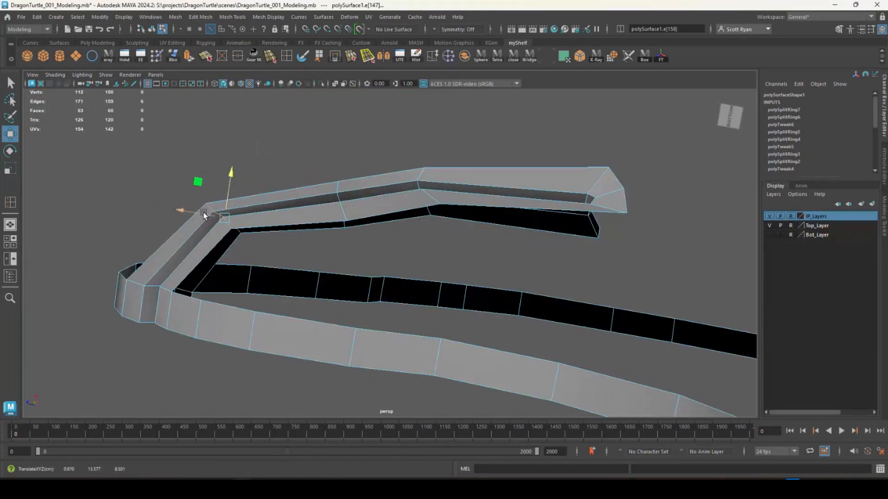
# Select the middle lip edge loop on both strips and raise it slightly to smooth the arch of the lips
pyautogui.click(342, 213)
pyautogui.keyDown('shift'); pyautogui.doubleClick(337, 184); pyautogui.keyUp('shift')
pyautogui.moveTo(350, 160); pyautogui.dragTo(351, 146)
pyautogui.keyDown('alt'); pyautogui.moveTo(350, 152); pyautogui.dragTo(348, 195); pyautogui.keyUp('alt')
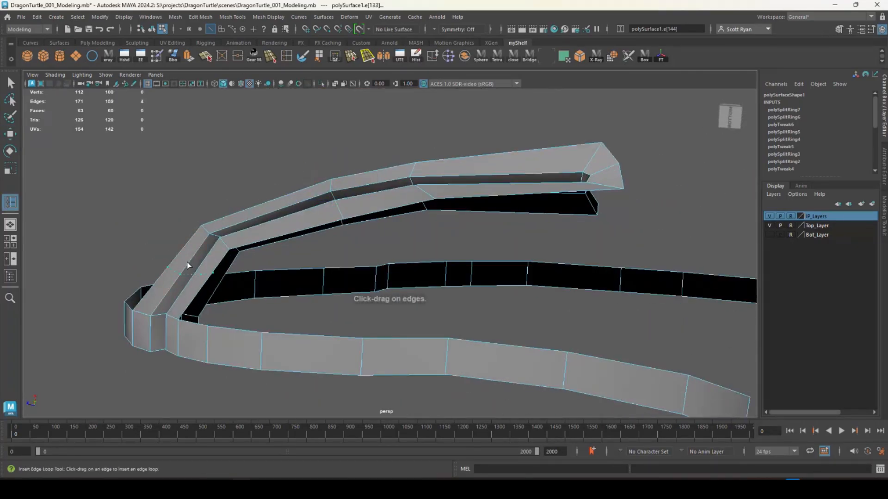
# Insert an edge loop between the muzzle tip and the front lip loop and move it outward to round the muzzle
pyautogui.keyDown('shift'); pyautogui.doubleClick(186, 274); pyautogui.keyUp('shift')
pyautogui.press('w')
pyautogui.moveTo(161, 272); pyautogui.dragTo(167, 271)
pyautogui.keyDown('alt'); pyautogui.moveTo(301, 208); pyautogui.dragTo(306, 342); pyautogui.keyUp('alt')
pyautogui.moveTo(286, 365); pyautogui.dragTo(213, 239)
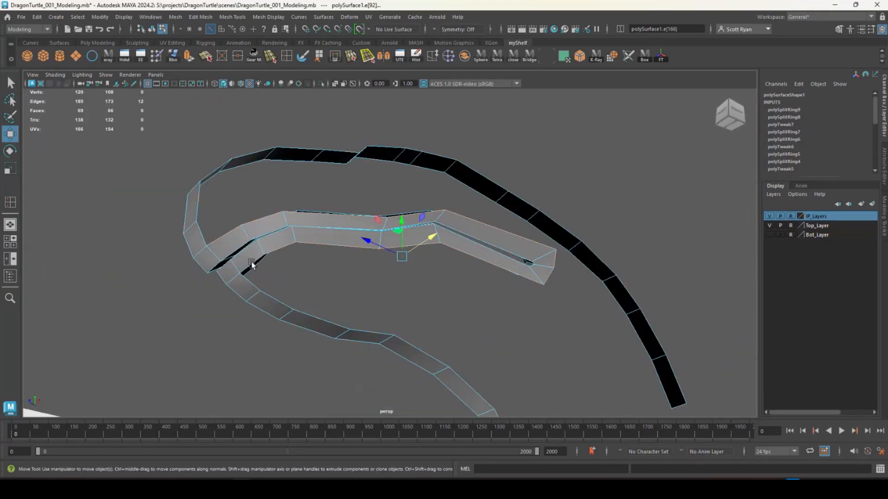
# Insert an edge loop across the rear section of the upper and lower lip strips, ahead of the mouth corner
pyautogui.keyDown('alt'); pyautogui.moveTo(251, 263); pyautogui.dragTo(370, 252); pyautogui.keyUp('alt')
pyautogui.press('y')
pyautogui.click(420, 218)
pyautogui.press('w')
pyautogui.press('q')
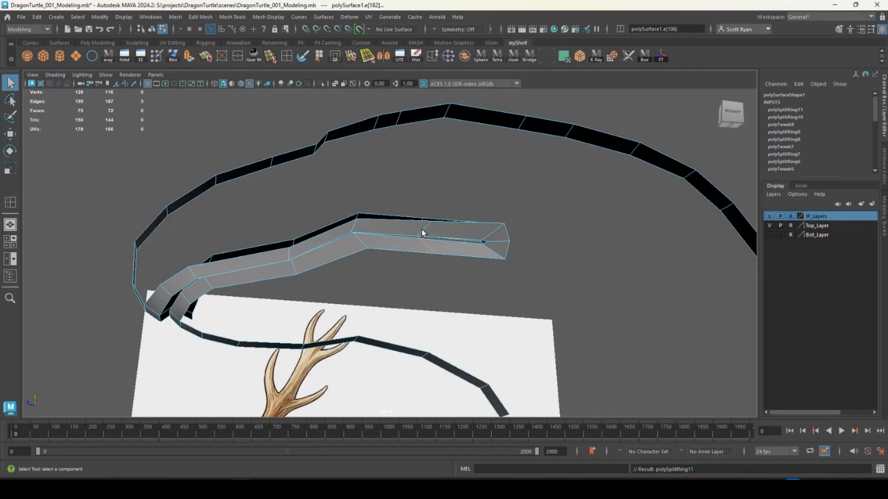
# Select the outer border edges around both lips and extrude them outward into a new ring of faces
pyautogui.keyDown('shift'); pyautogui.doubleClick(422, 230); pyautogui.keyUp('shift')
pyautogui.keyDown('alt'); pyautogui.moveTo(421, 230); pyautogui.dragTo(464, 233); pyautogui.keyUp('alt')
pyautogui.press('w')
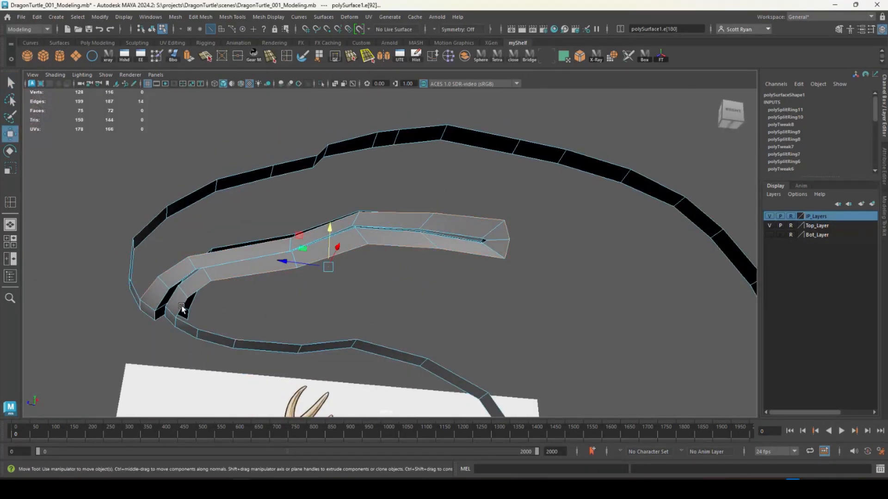
pyautogui.click(189, 56)
pyautogui.moveTo(201, 326); pyautogui.dragTo(214, 338)
pyautogui.keyDown('alt'); pyautogui.moveTo(179, 253); pyautogui.dragTo(284, 277, button='middle'); pyautogui.keyUp('alt')
pyautogui.moveTo(234, 325); pyautogui.dragTo(280, 259)
# Snap the front end vertices of the extruded ring onto the center profile strip at the snout and chin
pyautogui.press('q')
pyautogui.click(252, 233)
pyautogui.press('w')
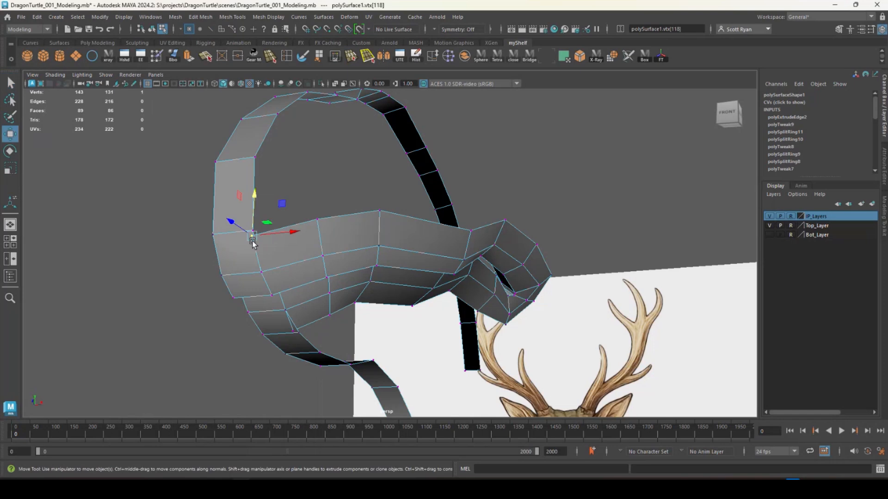
pyautogui.click(296, 334)
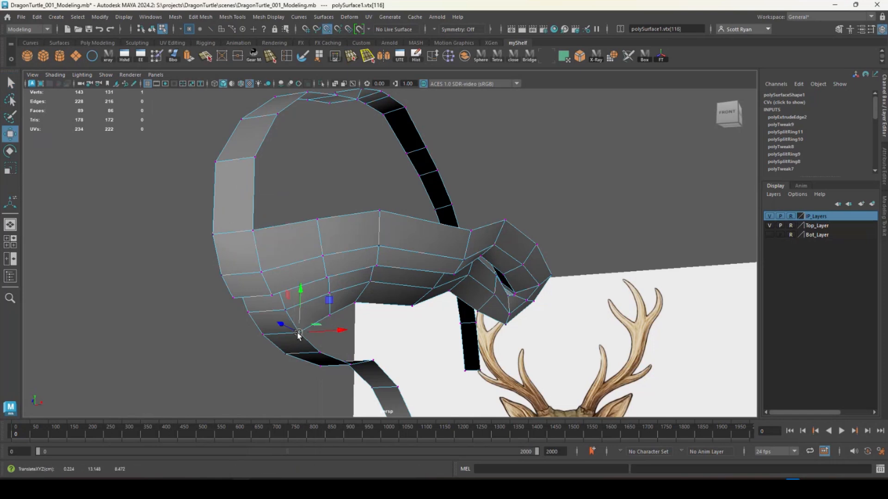
pyautogui.keyDown('alt'); pyautogui.moveTo(363, 327); pyautogui.dragTo(374, 245); pyautogui.keyUp('alt')
pyautogui.moveTo(380, 234); pyautogui.dragTo(296, 202)
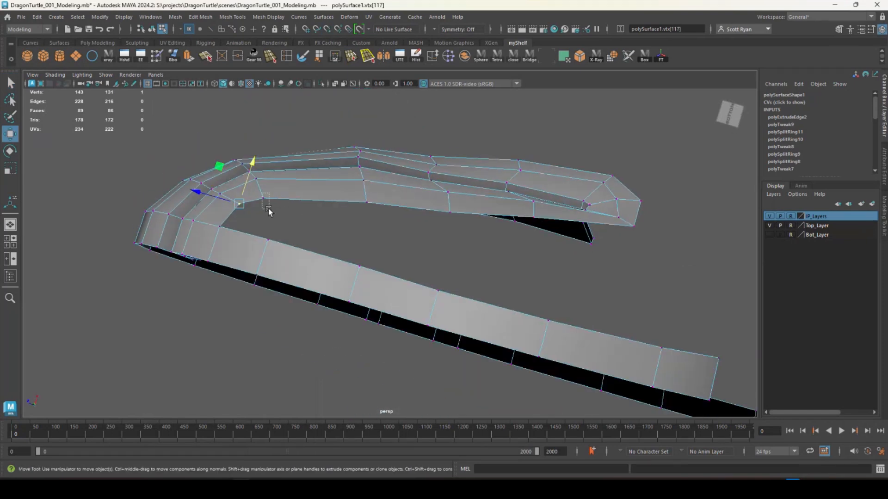
# Move the lower border vertices of the new ring one by one to even out the curve beneath the lips
pyautogui.click(264, 199)
pyautogui.moveTo(274, 170); pyautogui.dragTo(275, 162)
pyautogui.click(363, 202)
pyautogui.moveTo(379, 163); pyautogui.dragTo(381, 156)
pyautogui.click(363, 178)
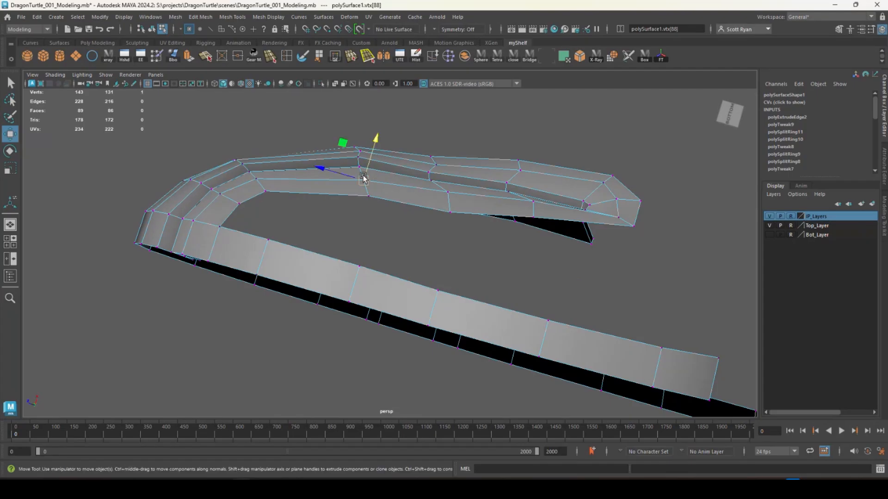
pyautogui.click(447, 211)
pyautogui.moveTo(459, 187); pyautogui.dragTo(357, 288)
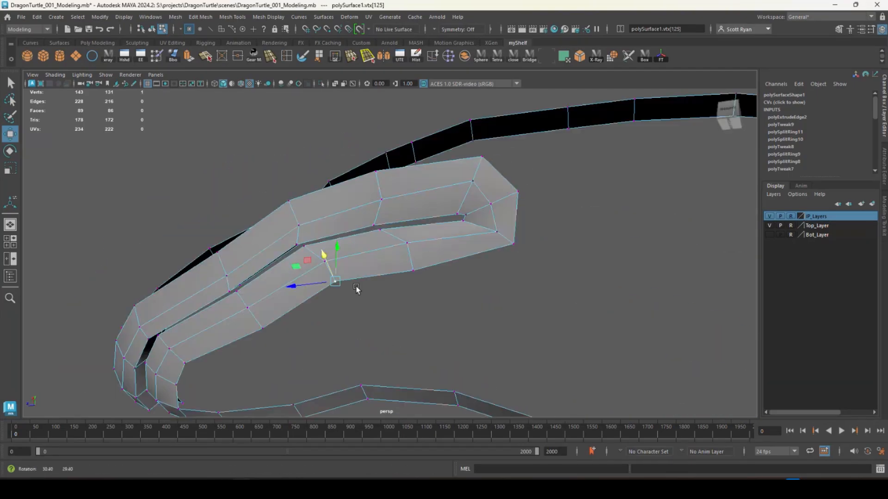
pyautogui.click(416, 288)
# Adjust the lower-lip vertices near the mouth corner in the side view so their rows are evenly spaced
pyautogui.press('space')
pyautogui.press('space')
pyautogui.keyDown('alt'); pyautogui.moveTo(411, 295); pyautogui.dragTo(344, 319, button='middle'); pyautogui.keyUp('alt')
pyautogui.scroll(2, 344, 318)
pyautogui.moveTo(452, 224); pyautogui.dragTo(438, 235)
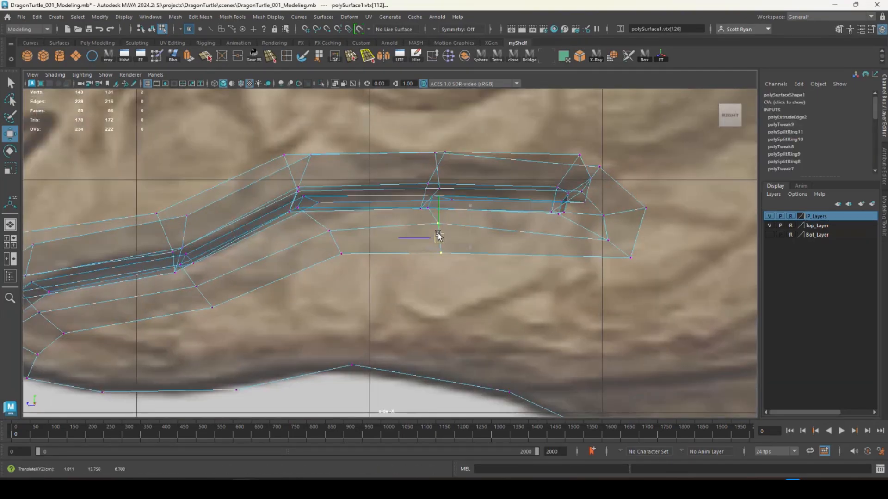
pyautogui.click(440, 255)
pyautogui.moveTo(606, 240); pyautogui.dragTo(614, 248)
pyautogui.moveTo(607, 241); pyautogui.dragTo(594, 234)
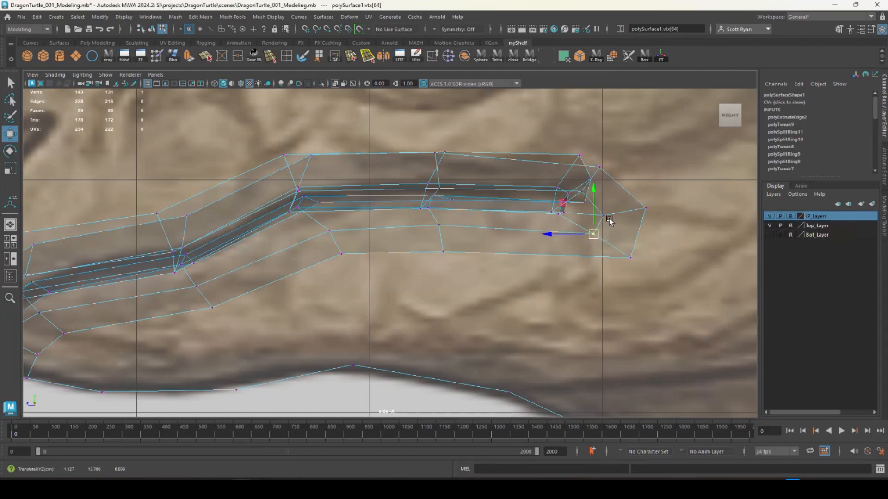
# Reposition the vertices above the upper lip in the side view to straighten their columns along the mouth
pyautogui.press('space')
pyautogui.press('space')
pyautogui.keyDown('alt'); pyautogui.moveTo(596, 194); pyautogui.dragTo(527, 146); pyautogui.keyUp('alt')
pyautogui.moveTo(389, 148); pyautogui.dragTo(416, 212)
pyautogui.press('space')
pyautogui.press('space')
pyautogui.keyDown('alt'); pyautogui.moveTo(547, 289); pyautogui.dragTo(495, 335, button='middle'); pyautogui.keyUp('alt')
pyautogui.moveTo(388, 216)
pyautogui.mouseDown()
pyautogui.moveTo(377, 212)
pyautogui.moveTo(381, 204)
pyautogui.mouseUp()
pyautogui.moveTo(372, 197); pyautogui.dragTo(387, 190)
pyautogui.moveTo(389, 201); pyautogui.dragTo(378, 197)
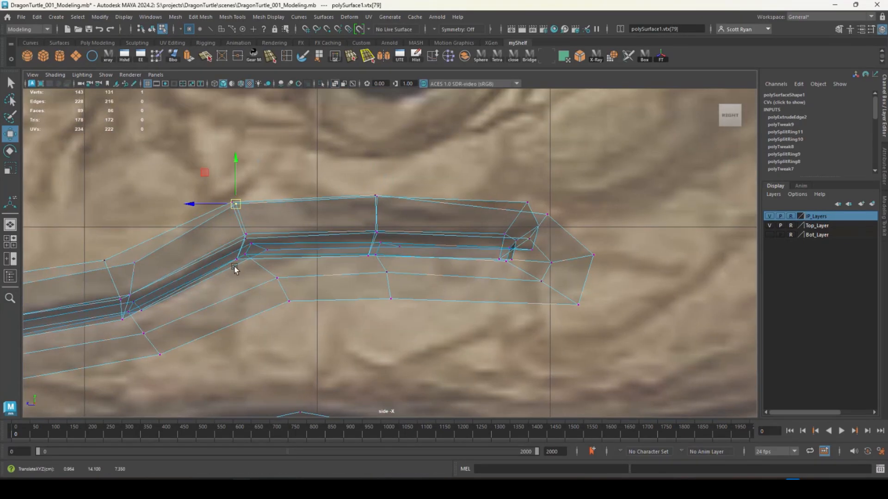
pyautogui.press('space')
pyautogui.press('space')
pyautogui.keyDown('alt'); pyautogui.moveTo(481, 237); pyautogui.dragTo(179, 225); pyautogui.keyUp('alt')
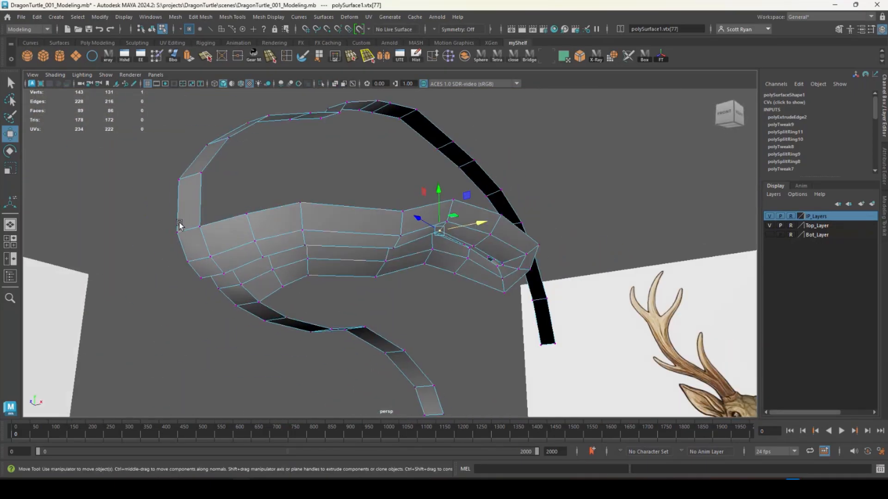
# Merge the snapped front vertices into the center profile strip and select the outer border edges of the lip mesh
pyautogui.click(201, 18)
pyautogui.click(209, 116)
pyautogui.keyDown('alt'); pyautogui.moveTo(338, 273); pyautogui.dragTo(272, 203); pyautogui.keyUp('alt')
pyautogui.moveTo(204, 198); pyautogui.dragTo(204, 172, button='right')
pyautogui.click(172, 195)
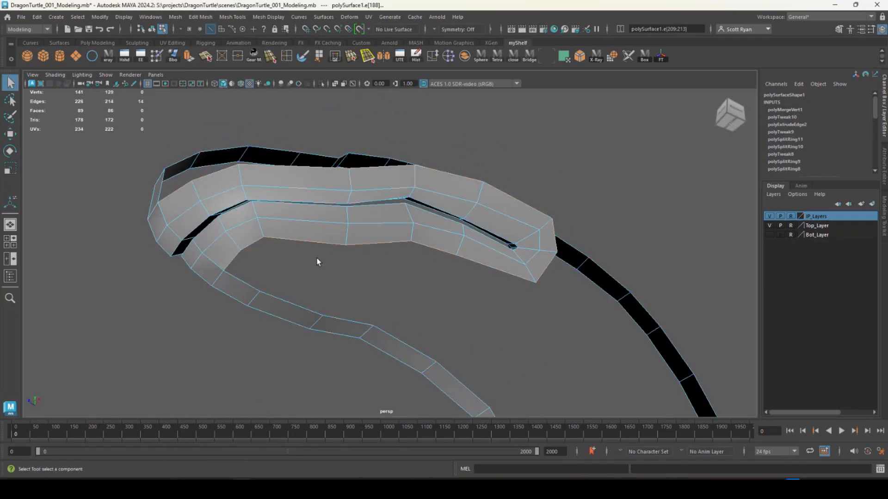
# Move the profile strip's vertices at the front of the snout down along the reference outline in the side view
pyautogui.press('space')
pyautogui.press('space')
pyautogui.keyDown('alt'); pyautogui.moveTo(392, 264); pyautogui.dragTo(215, 252, button='right'); pyautogui.keyUp('alt')
pyautogui.keyDown('alt'); pyautogui.moveTo(215, 252); pyautogui.dragTo(305, 260, button='middle'); pyautogui.keyUp('alt')
pyautogui.keyDown('alt'); pyautogui.moveTo(305, 260); pyautogui.dragTo(375, 313, button='right'); pyautogui.keyUp('alt')
pyautogui.keyDown('alt'); pyautogui.moveTo(374, 313); pyautogui.dragTo(399, 307, button='middle'); pyautogui.keyUp('alt')
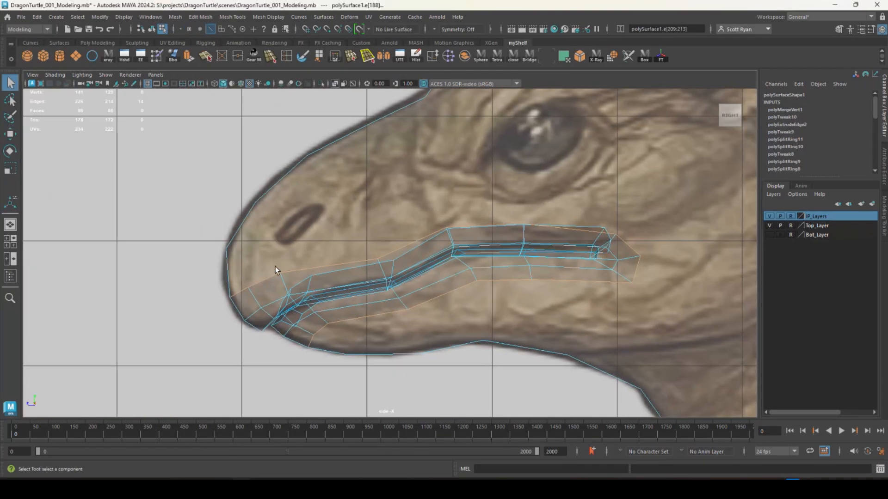
pyautogui.moveTo(228, 241); pyautogui.dragTo(188, 238, button='right')
pyautogui.moveTo(216, 236); pyautogui.dragTo(222, 255)
pyautogui.press('w')
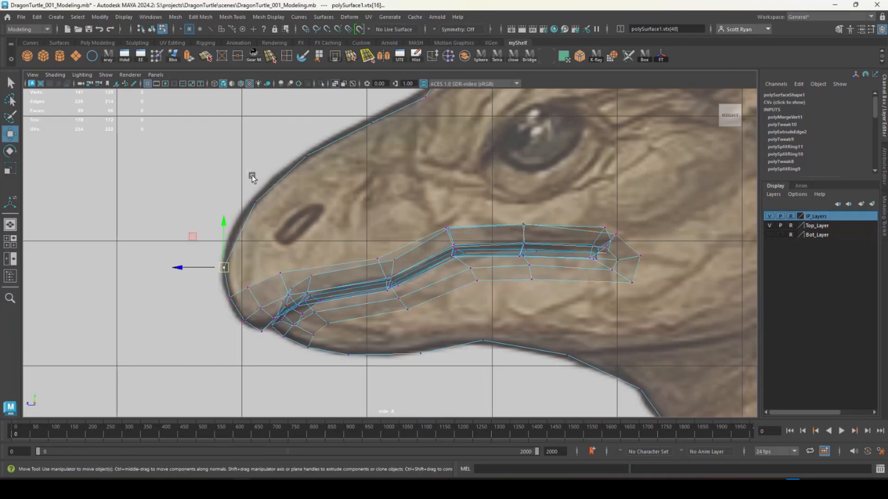
# Insert an edge loop across the profile strip on the front of the snout
pyautogui.press('space')
pyautogui.press('space')
pyautogui.click(287, 56)
pyautogui.click(197, 232)
pyautogui.press('w')
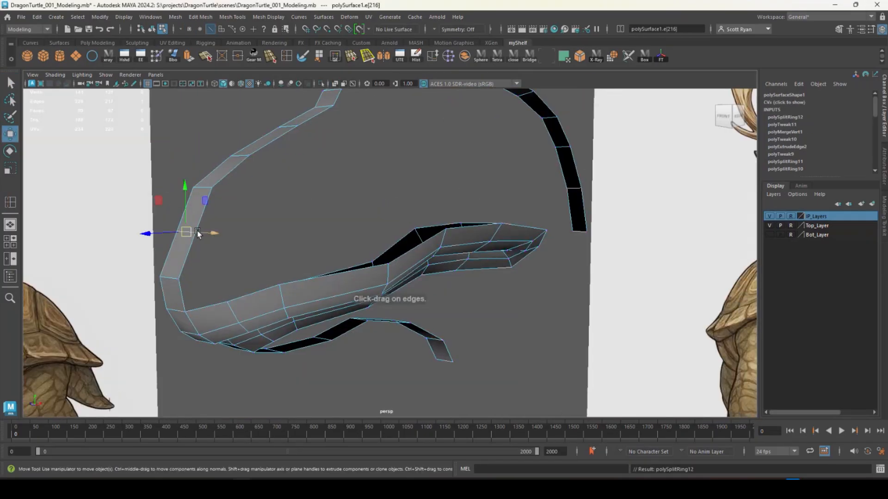
# Extrude the outer border edges of the lip mesh outward into another ring in the side view
pyautogui.press('space')
pyautogui.press('space')
pyautogui.keyDown('alt'); pyautogui.moveTo(295, 288); pyautogui.dragTo(309, 302, button='middle'); pyautogui.keyUp('alt')
pyautogui.click(299, 343)
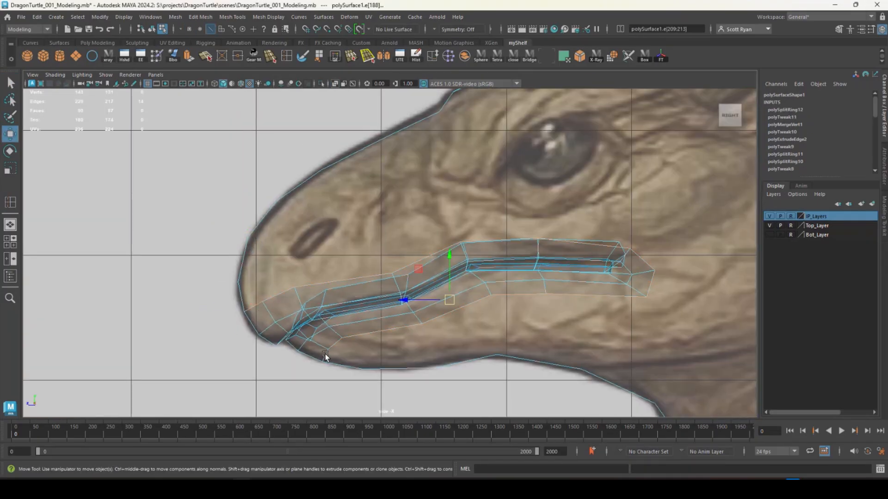
pyautogui.click(190, 56)
pyautogui.moveTo(350, 366); pyautogui.dragTo(343, 387)
pyautogui.click(371, 370)
# Adjust the sideways and front-to-back placement of the newly extruded ring in the perspective view
pyautogui.press('space')
pyautogui.press('space')
pyautogui.keyDown('alt'); pyautogui.moveTo(527, 204); pyautogui.dragTo(248, 259); pyautogui.keyUp('alt')
pyautogui.press('w')
pyautogui.keyDown('alt'); pyautogui.moveTo(250, 316); pyautogui.dragTo(198, 299); pyautogui.keyUp('alt')
pyautogui.moveTo(385, 255); pyautogui.dragTo(375, 253)
pyautogui.moveTo(435, 258); pyautogui.dragTo(446, 258)
pyautogui.moveTo(391, 294)
pyautogui.keyDown('alt'); pyautogui.mouseDown()
pyautogui.moveTo(367, 236)
pyautogui.moveTo(397, 280)
pyautogui.mouseUp(); pyautogui.keyUp('alt')
# Snap the new ring's end vertices onto the profile strip at the snout and chin, and raise the neighboring snout vertex
pyautogui.moveTo(163, 213); pyautogui.dragTo(124, 220, button='right')
pyautogui.click(155, 229)
pyautogui.press('v')
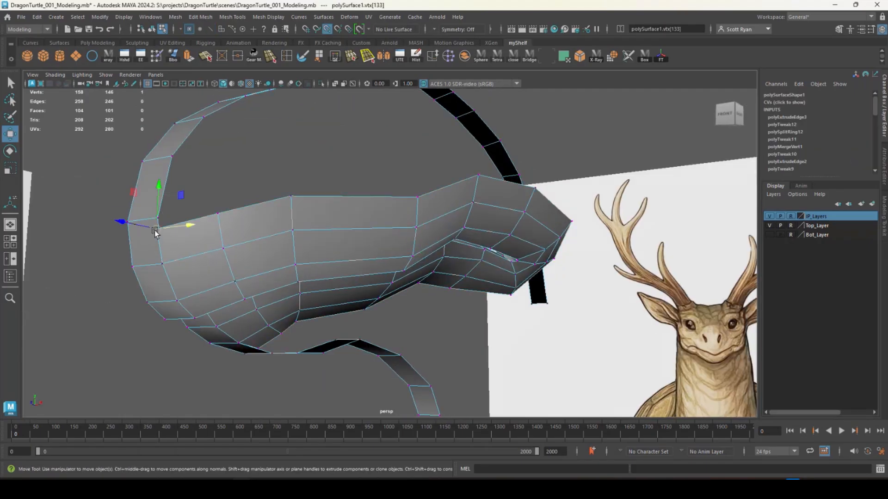
pyautogui.moveTo(157, 229); pyautogui.dragTo(158, 218)
pyautogui.click(218, 214)
pyautogui.moveTo(218, 174); pyautogui.dragTo(218, 166)
pyautogui.keyDown('alt'); pyautogui.moveTo(278, 259); pyautogui.dragTo(208, 195); pyautogui.keyUp('alt')
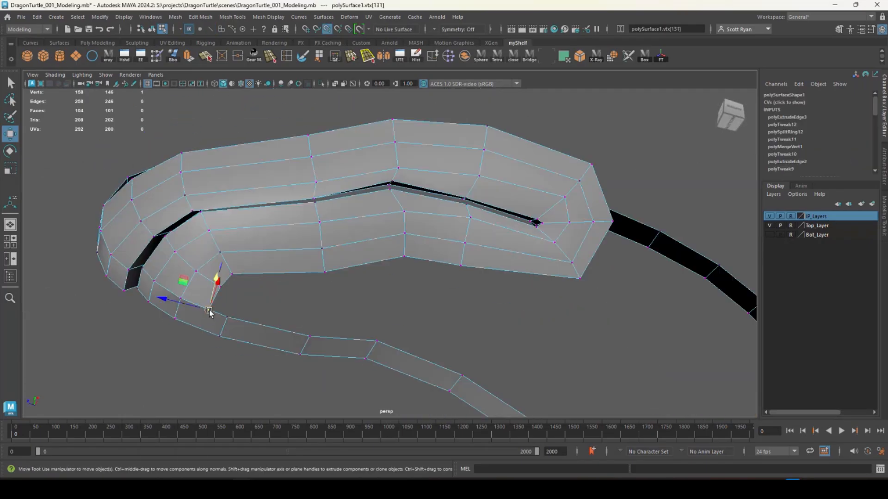
pyautogui.moveTo(209, 310); pyautogui.dragTo(227, 317)
# Slide the short edge at the lower chin corner backward along the outer ring to widen the tight faces
pyautogui.moveTo(224, 212); pyautogui.dragTo(223, 189, button='right')
pyautogui.click(226, 263)
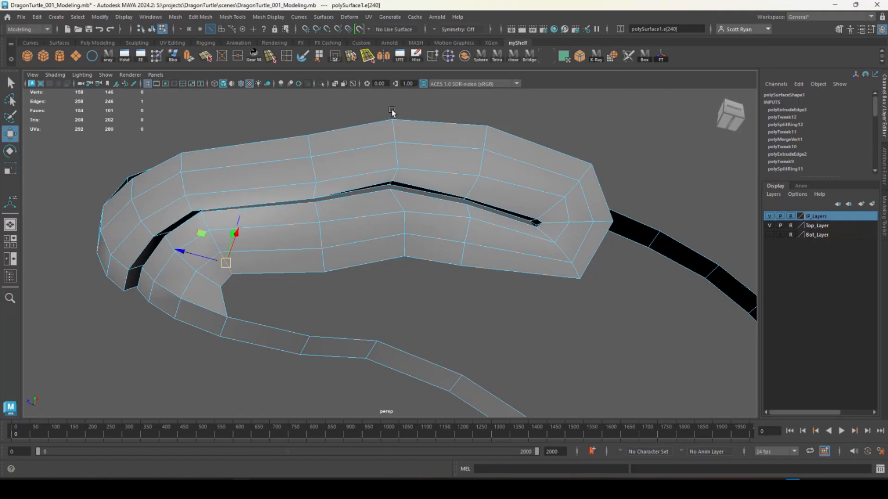
pyautogui.click(432, 56)
pyautogui.moveTo(382, 178); pyautogui.dragTo(344, 202, button='middle')
pyautogui.press('w')
pyautogui.keyDown('shift'); pyautogui.click(207, 280); pyautogui.keyUp('shift')
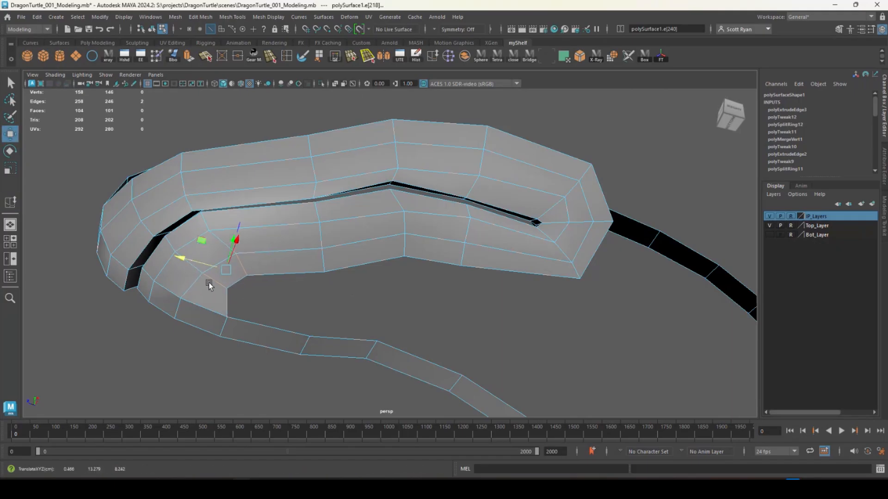
# Reposition the lower ring edges behind the chin from a rear view to even out the jaw's curve
pyautogui.keyDown('alt'); pyautogui.moveTo(243, 289); pyautogui.dragTo(397, 260); pyautogui.keyUp('alt')
pyautogui.press('r')
pyautogui.press('w')
pyautogui.click(379, 192)
pyautogui.hotkey('ctrl', 'e')
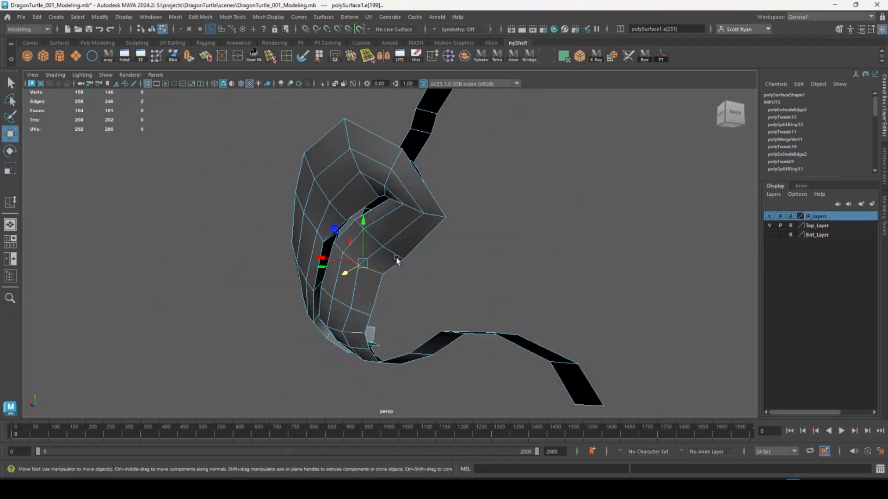
pyautogui.moveTo(393, 213); pyautogui.dragTo(380, 229)
pyautogui.keyDown('shift'); pyautogui.click(364, 267); pyautogui.keyUp('shift')
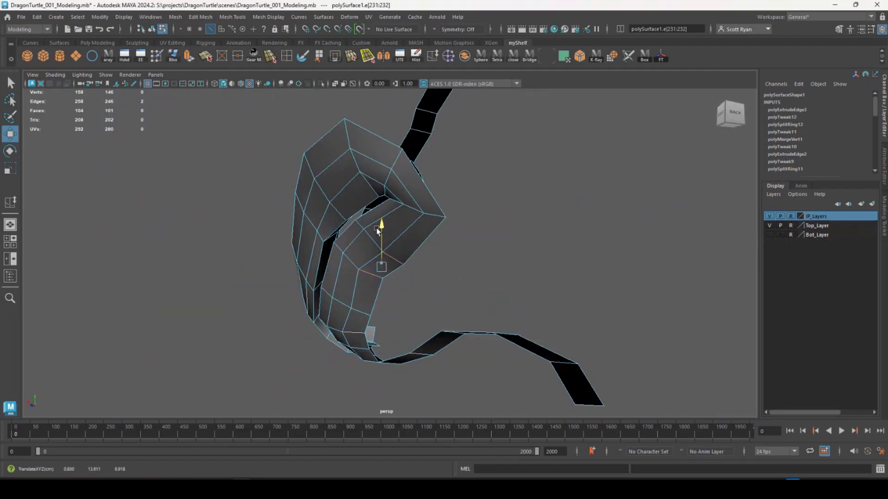
pyautogui.keyDown('alt'); pyautogui.moveTo(423, 270); pyautogui.dragTo(207, 317); pyautogui.keyUp('alt')
pyautogui.click(390, 269)
pyautogui.press('w')
pyautogui.click(388, 278)
pyautogui.press('r')
pyautogui.press('w')
# Select the overlapping vertices where the outer ring meets the profile strip and merge them
pyautogui.moveTo(207, 317); pyautogui.dragTo(174, 268, button='right')
pyautogui.moveTo(211, 340); pyautogui.dragTo(136, 263)
pyautogui.click(200, 18)
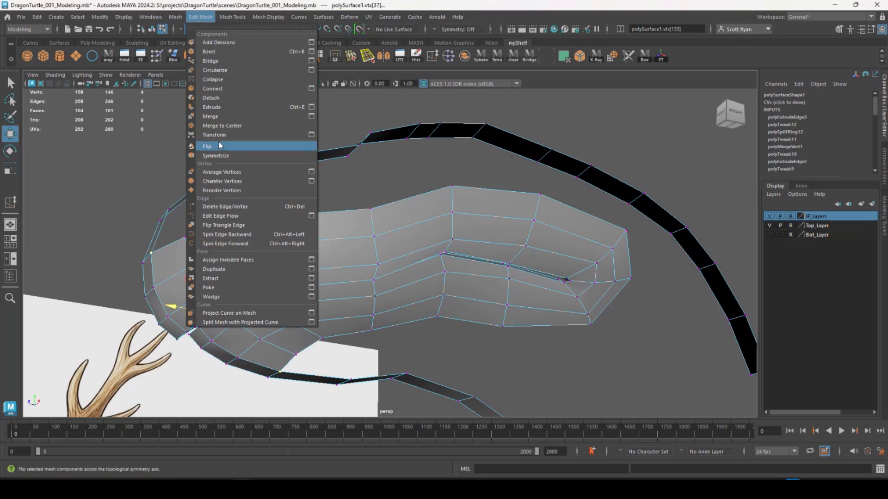
pyautogui.click(218, 116)
# Return to object mode and compare the lip and jaw mesh with the side reference
pyautogui.moveTo(339, 226); pyautogui.dragTo(377, 199, button='right')
pyautogui.press('q')
pyautogui.click(416, 176)
pyautogui.keyDown('alt'); pyautogui.moveTo(464, 248); pyautogui.dragTo(525, 307); pyautogui.keyUp('alt')
pyautogui.press('space')
pyautogui.press('space')
pyautogui.click(404, 277)
pyautogui.keyDown('alt'); pyautogui.moveTo(350, 260); pyautogui.dragTo(316, 224, button='middle'); pyautogui.keyUp('alt')
pyautogui.keyDown('alt'); pyautogui.moveTo(316, 224); pyautogui.dragTo(314, 235, button='right'); pyautogui.keyUp('alt')
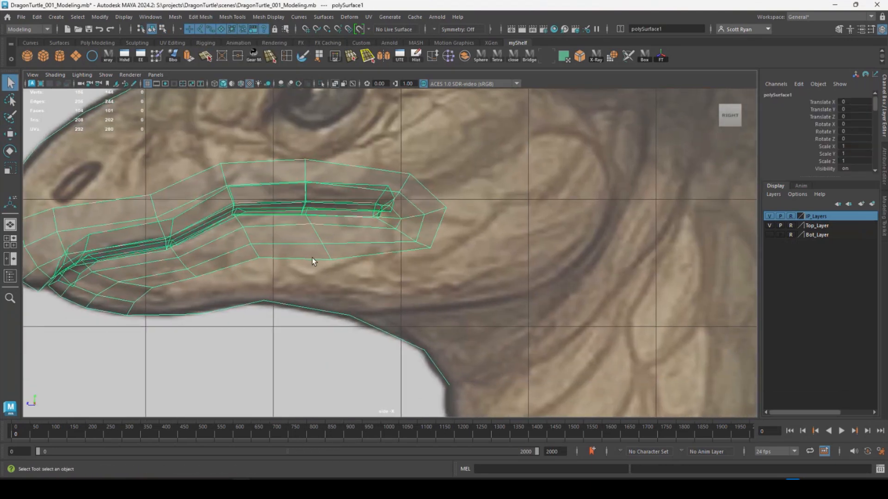
pyautogui.press('space')
pyautogui.press('space')
# Append two polygons bridging the lower border of the lip mesh to the jaw section of the profile strip
pyautogui.keyDown('alt'); pyautogui.moveTo(538, 254); pyautogui.dragTo(497, 253, button='middle'); pyautogui.keyUp('alt')
pyautogui.click(320, 58)
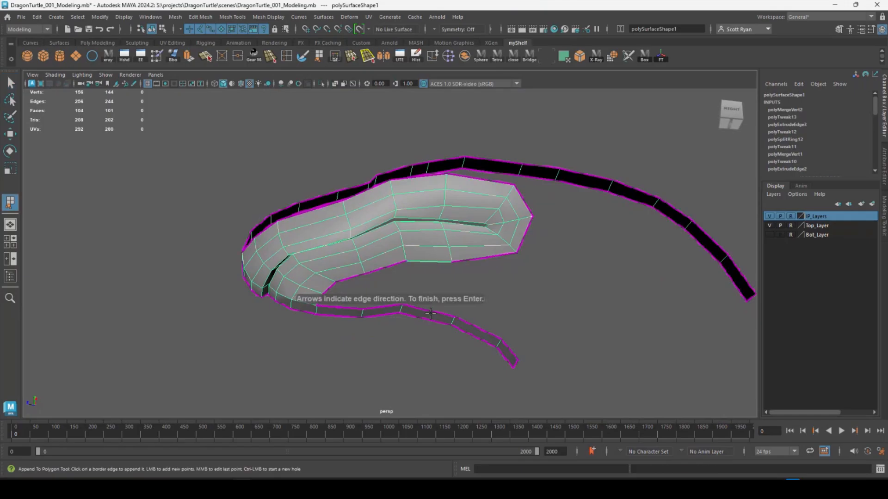
pyautogui.click(428, 262)
pyautogui.click(425, 309)
pyautogui.press('Return')
pyautogui.press('g')
pyautogui.click(381, 307)
pyautogui.click(385, 268)
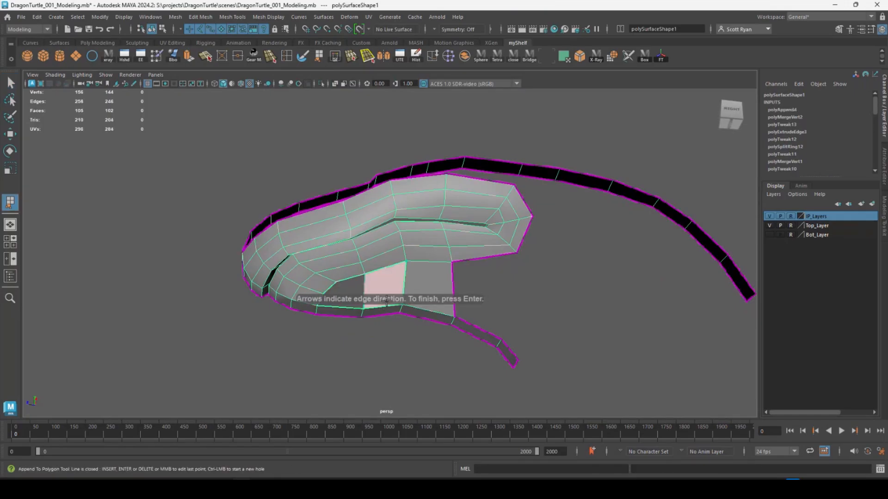
pyautogui.press('Return')
# Insert a lengthwise edge loop across the two appended jaw faces
pyautogui.keyDown('alt'); pyautogui.moveTo(384, 264); pyautogui.dragTo(353, 215); pyautogui.keyUp('alt')
pyautogui.click(287, 57)
pyautogui.click(407, 286)
pyautogui.press('w')
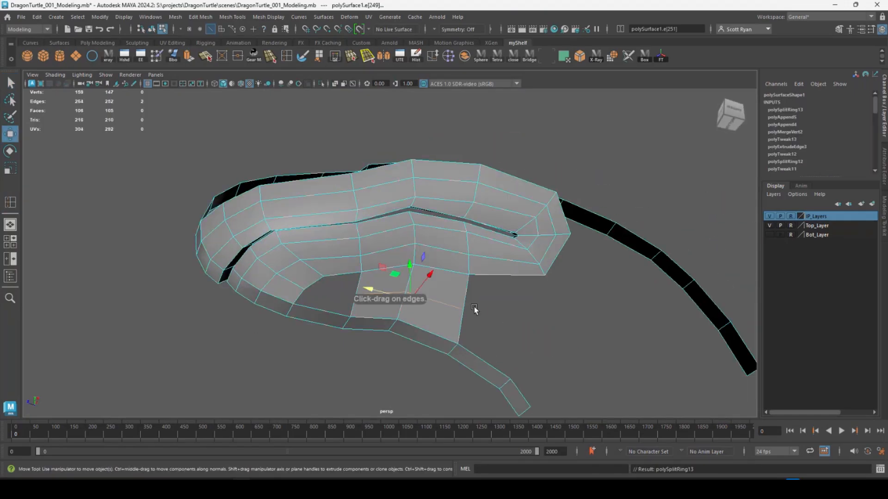
# Shift the edges of the newly inserted jaw loop to sit between the lower lip mesh and the profile strip
pyautogui.keyDown('alt'); pyautogui.moveTo(474, 306); pyautogui.dragTo(573, 315); pyautogui.keyUp('alt')
pyautogui.moveTo(387, 270); pyautogui.dragTo(388, 280)
pyautogui.press('space')
pyautogui.press('space')
pyautogui.keyDown('alt'); pyautogui.moveTo(306, 337); pyautogui.dragTo(302, 330, button='middle'); pyautogui.keyUp('alt')
pyautogui.moveTo(289, 287); pyautogui.dragTo(307, 292)
pyautogui.press('space')
pyautogui.click(313, 252)
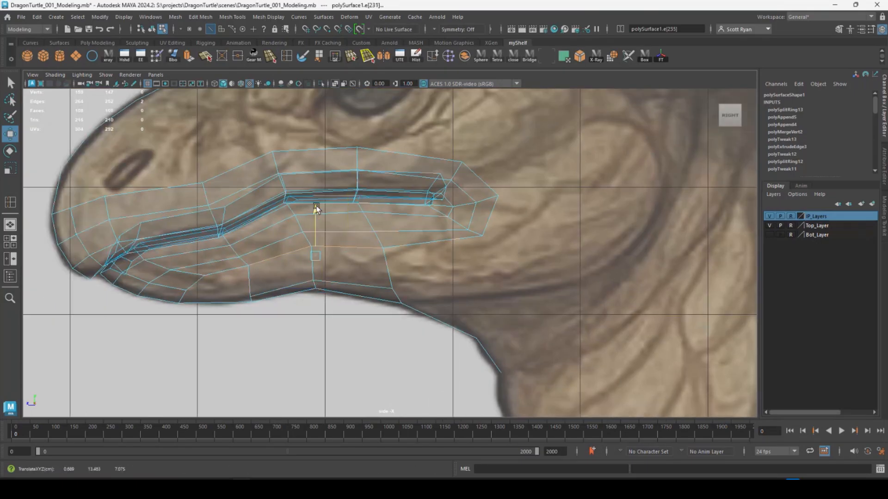
# Reposition the edge rows between the mouth line and the jaw to space them evenly against the side reference
pyautogui.click(260, 248)
pyautogui.keyDown('shift'); pyautogui.click(331, 232); pyautogui.keyUp('shift')
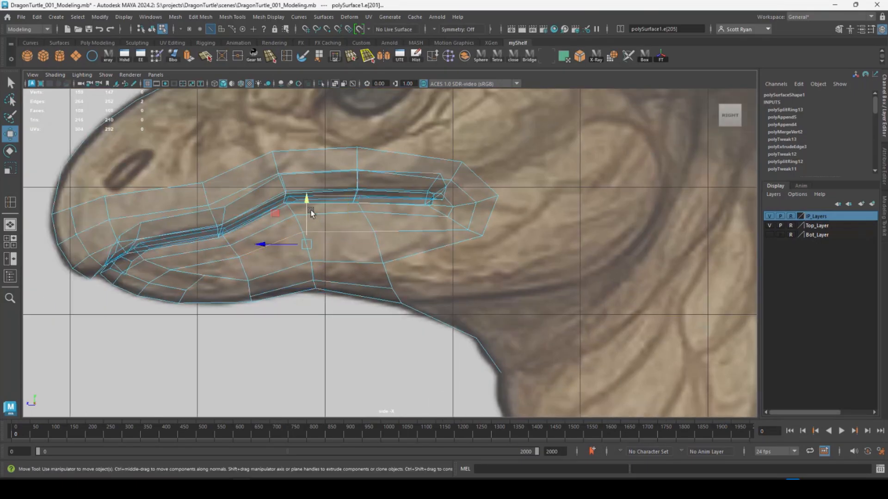
pyautogui.moveTo(308, 209)
pyautogui.mouseDown()
pyautogui.moveTo(308, 223)
pyautogui.moveTo(296, 206)
pyautogui.mouseUp()
pyautogui.click(252, 236)
pyautogui.keyDown('shift'); pyautogui.click(325, 212); pyautogui.keyUp('shift')
# Move the vertices at the front of the chin forward and up to even out the faces beside the open gap
pyautogui.keyDown('alt'); pyautogui.moveTo(267, 255); pyautogui.dragTo(442, 218, button='middle'); pyautogui.keyUp('alt')
pyautogui.keyDown('alt'); pyautogui.moveTo(442, 219); pyautogui.dragTo(404, 293, button='right'); pyautogui.keyUp('alt')
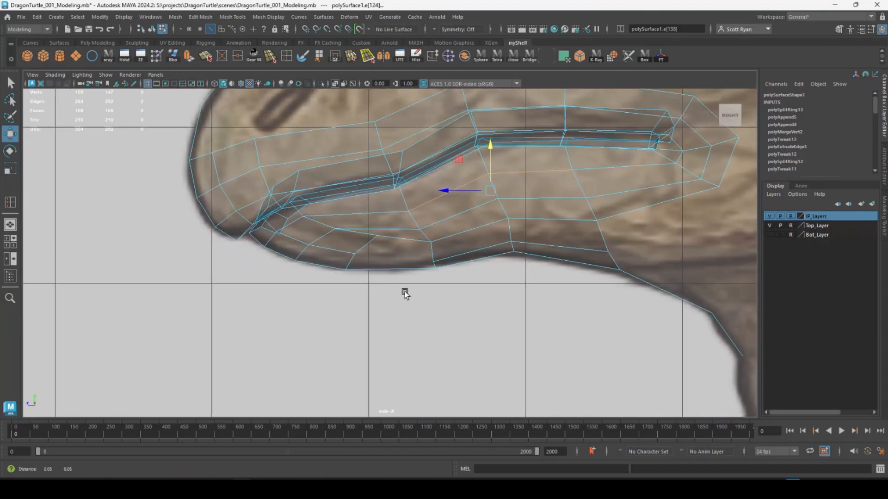
pyautogui.moveTo(335, 221); pyautogui.dragTo(301, 221, button='right')
pyautogui.click(354, 254)
pyautogui.moveTo(355, 253); pyautogui.dragTo(330, 237)
pyautogui.click(307, 245)
pyautogui.click(335, 229)
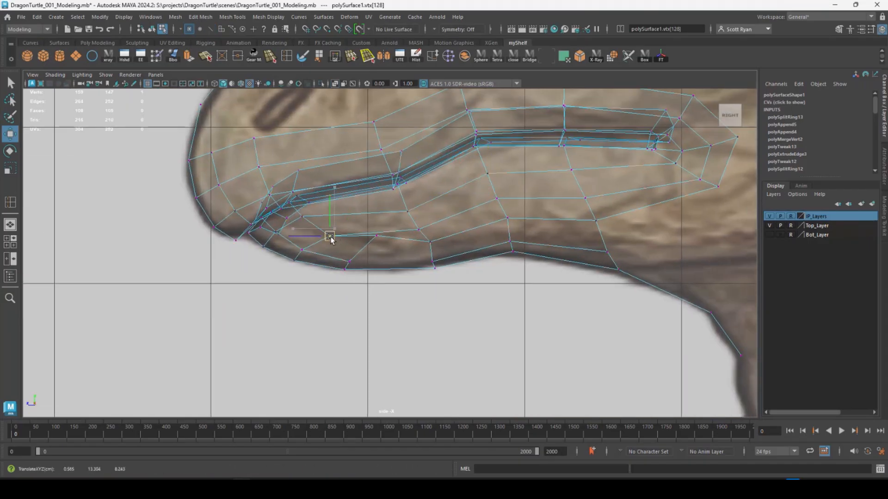
# Append two polygons between the lower lip border and the jaw strip to close the remaining chin gap
pyautogui.press('space')
pyautogui.keyDown('alt'); pyautogui.moveTo(509, 233); pyautogui.dragTo(346, 243); pyautogui.keyUp('alt')
pyautogui.click(319, 56)
pyautogui.click(304, 242)
pyautogui.click(346, 291)
pyautogui.press('Return')
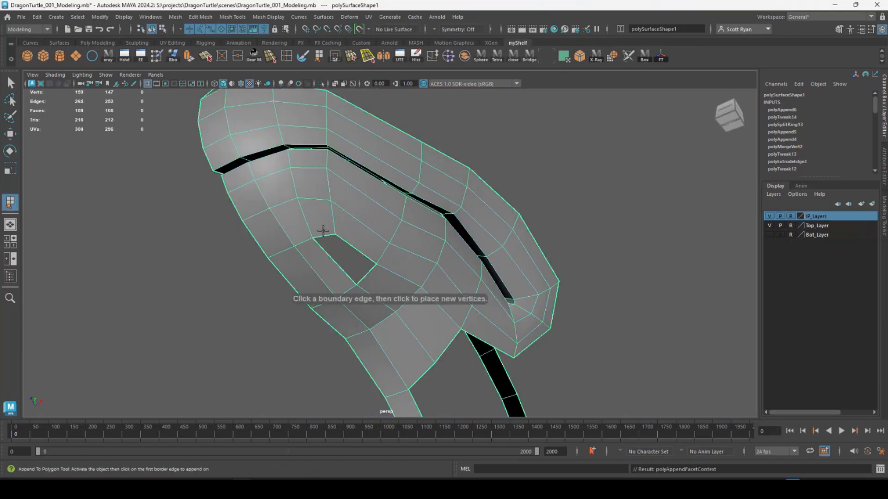
pyautogui.click(324, 236)
pyautogui.click(366, 270)
pyautogui.press('w')
# Extrude the three border edges behind the mouth corner and pull them back across the cheek in the side view
pyautogui.keyDown('alt'); pyautogui.moveTo(447, 252); pyautogui.dragTo(338, 272); pyautogui.keyUp('alt')
pyautogui.rightClick(340, 270)
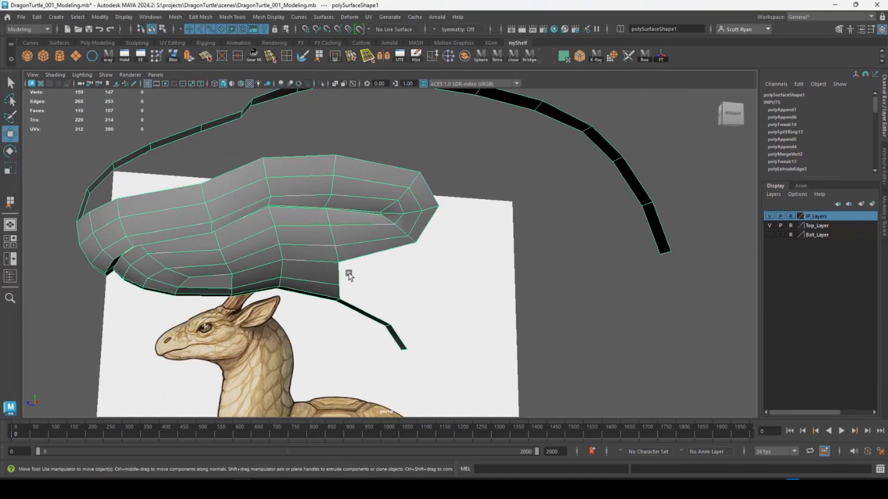
pyautogui.press('space')
pyautogui.press('space')
pyautogui.keyDown('alt'); pyautogui.moveTo(515, 303); pyautogui.dragTo(173, 368, button='middle'); pyautogui.keyUp('alt')
pyautogui.click(187, 59)
pyautogui.moveTo(367, 258); pyautogui.dragTo(430, 273)
pyautogui.press('w')
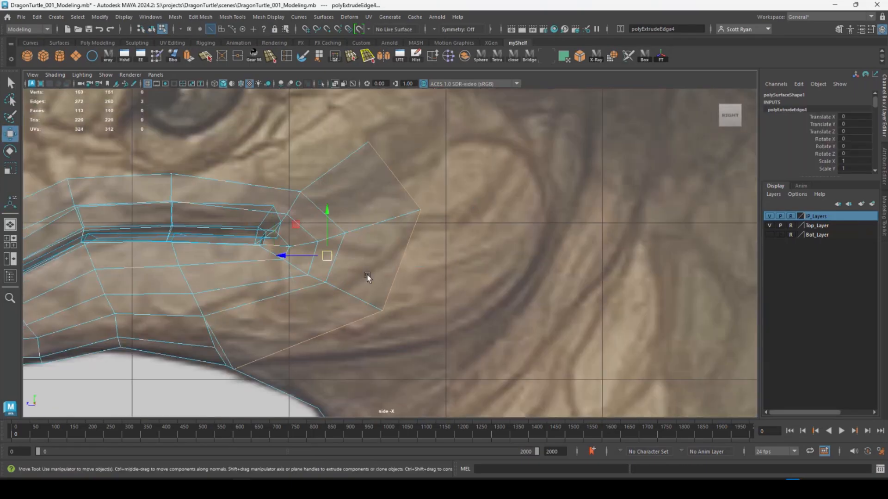
pyautogui.moveTo(327, 254); pyautogui.dragTo(446, 239)
# Position the extruded faces' rear and lower vertices along the cheek contour of the side reference
pyautogui.moveTo(472, 213); pyautogui.dragTo(423, 214, button='right')
pyautogui.moveTo(530, 181); pyautogui.dragTo(552, 206)
pyautogui.moveTo(541, 194); pyautogui.dragTo(546, 201)
pyautogui.moveTo(495, 279); pyautogui.dragTo(515, 309)
pyautogui.moveTo(503, 294); pyautogui.dragTo(510, 295)
pyautogui.moveTo(342, 340); pyautogui.dragTo(433, 332)
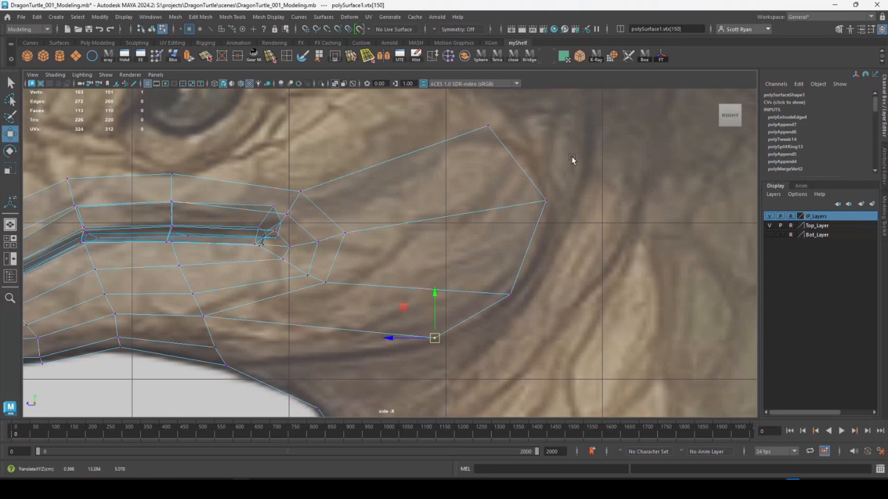
# Adjust the cheek extension's outer vertices sideways in the front view to follow the head outline
pyautogui.press('space')
pyautogui.press('space')
pyautogui.keyDown('alt'); pyautogui.moveTo(572, 159); pyautogui.dragTo(491, 231); pyautogui.keyUp('alt')
pyautogui.press('space')
pyautogui.press('space')
pyautogui.moveTo(418, 213); pyautogui.dragTo(394, 187)
pyautogui.moveTo(422, 201); pyautogui.dragTo(394, 202)
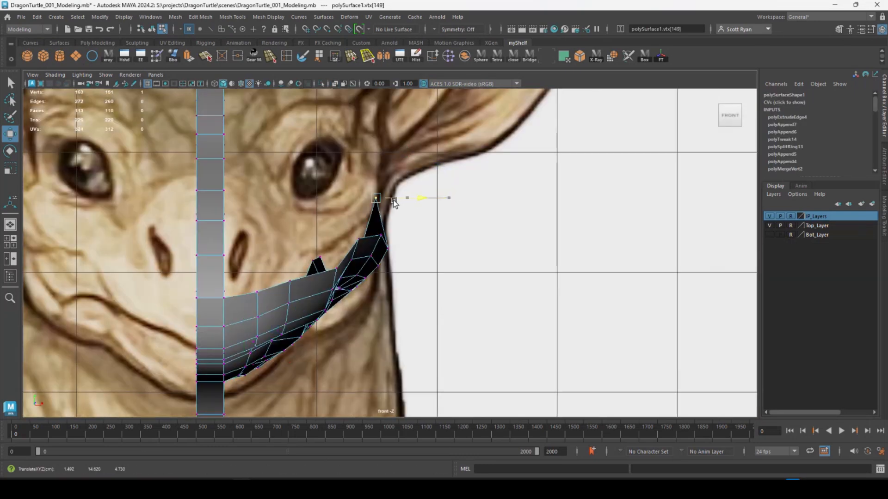
pyautogui.click(353, 288)
# Insert a vertical edge loop across the middle of the three extruded cheek faces
pyautogui.press('space')
pyautogui.press('space')
pyautogui.keyDown('alt'); pyautogui.moveTo(546, 185); pyautogui.dragTo(403, 289); pyautogui.keyUp('alt')
pyautogui.press('space')
pyautogui.press('space')
pyautogui.click(288, 56)
pyautogui.click(496, 198)
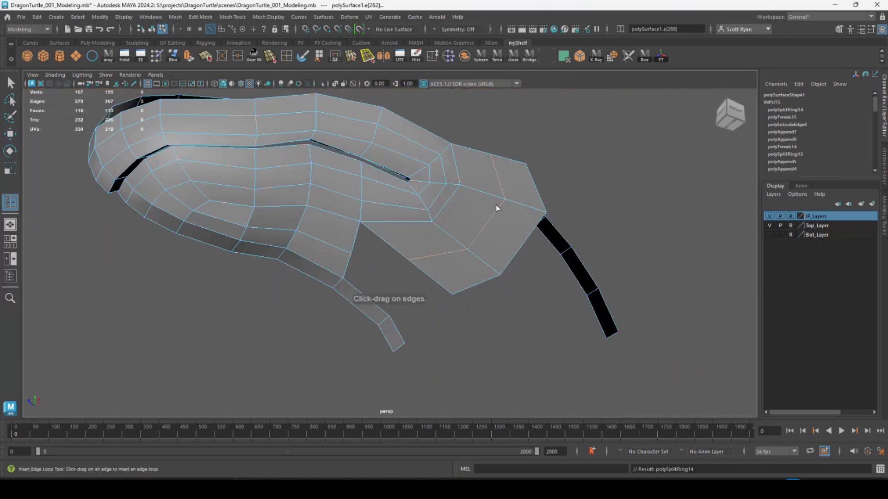
# Move individual edges of the new cheek loop and rear border sideways to round out the cheek
pyautogui.press('w')
pyautogui.keyDown('alt'); pyautogui.moveTo(496, 205); pyautogui.dragTo(474, 169); pyautogui.keyUp('alt')
pyautogui.keyDown('alt'); pyautogui.moveTo(440, 219); pyautogui.dragTo(452, 191); pyautogui.keyUp('alt')
pyautogui.click(415, 226)
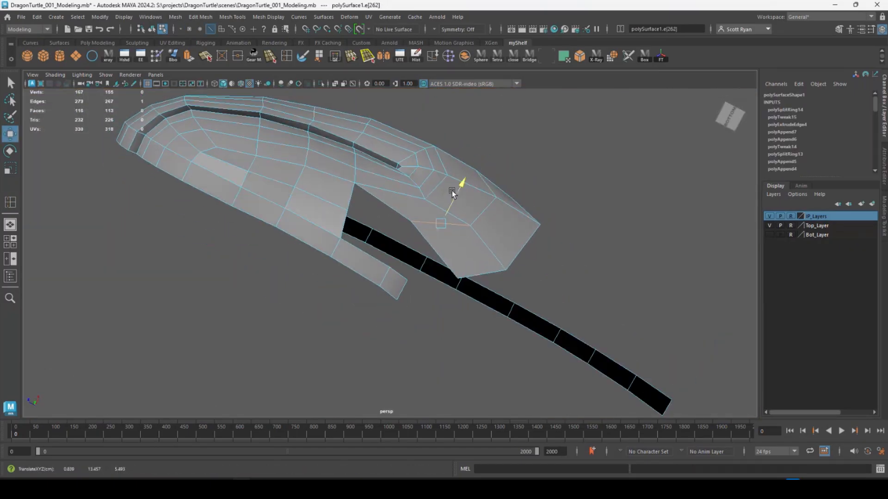
pyautogui.press('space')
pyautogui.press('space')
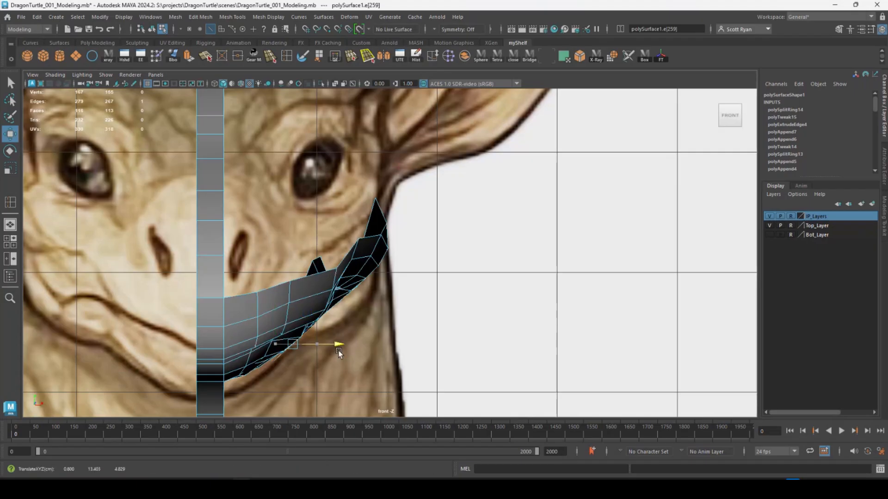
pyautogui.press('space')
pyautogui.press('space')
pyautogui.click(528, 232)
pyautogui.moveTo(535, 206); pyautogui.dragTo(538, 201)
pyautogui.click(472, 217)
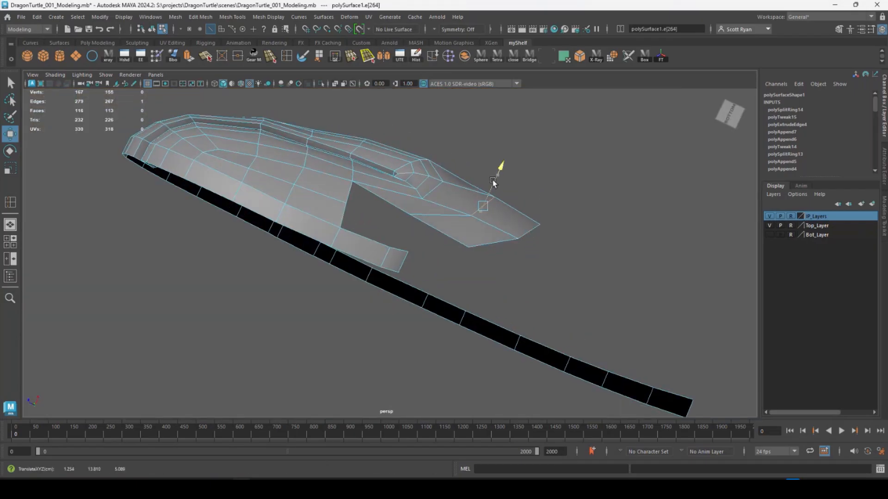
pyautogui.keyDown('alt'); pyautogui.moveTo(442, 161); pyautogui.dragTo(480, 268); pyautogui.keyUp('alt')
# Shift the edges behind and below the mouth corner backward in the side view to space the cheek faces evenly
pyautogui.press('space')
pyautogui.press('space')
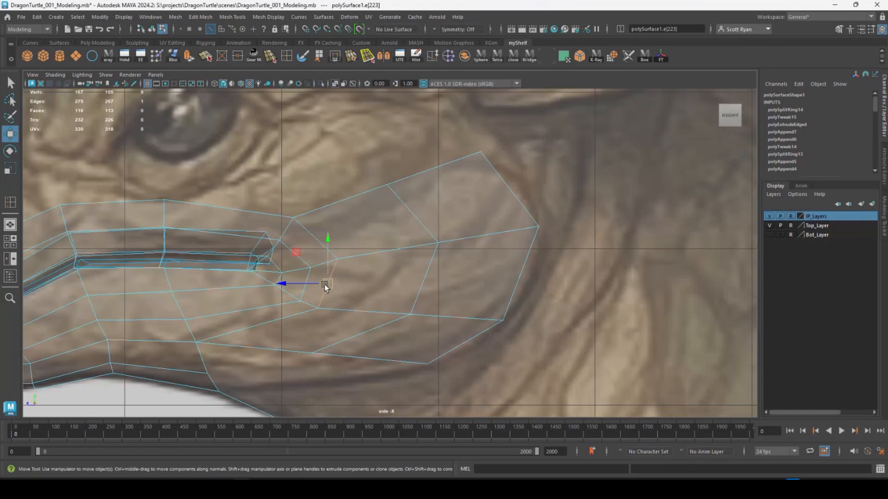
pyautogui.moveTo(327, 284); pyautogui.dragTo(342, 285)
pyautogui.click(240, 346)
pyautogui.click(247, 348)
pyautogui.moveTo(254, 348)
pyautogui.mouseDown()
pyautogui.moveTo(271, 348)
pyautogui.moveTo(266, 354)
pyautogui.mouseUp()
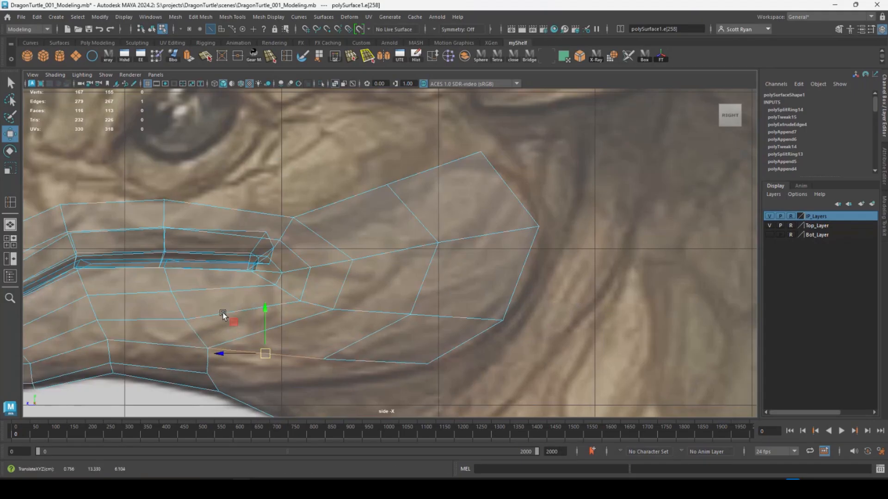
pyautogui.click(287, 303)
pyautogui.moveTo(242, 312); pyautogui.dragTo(252, 314)
pyautogui.click(334, 310)
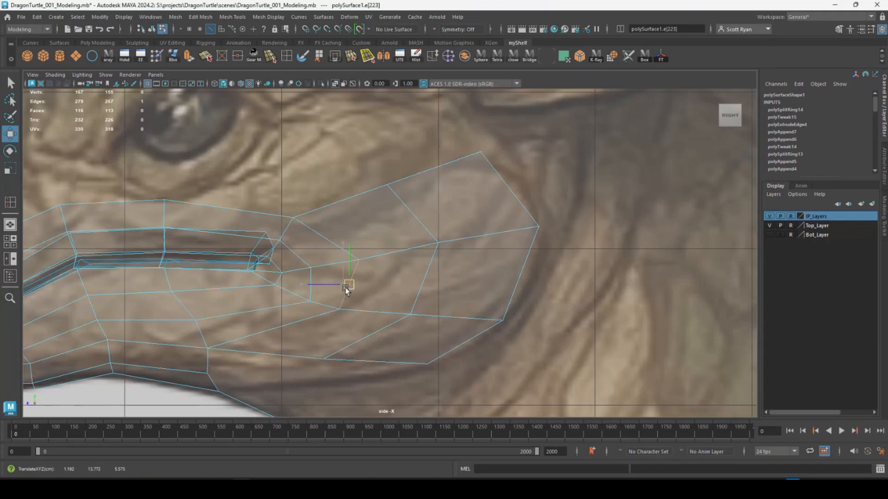
pyautogui.moveTo(347, 293); pyautogui.dragTo(360, 294)
# Refine the depth of the edges around the mouth corner in the perspective view to smooth the cheek surface
pyautogui.press('space')
pyautogui.press('space')
pyautogui.moveTo(528, 182)
pyautogui.keyDown('alt'); pyautogui.mouseDown()
pyautogui.moveTo(527, 173)
pyautogui.moveTo(531, 194)
pyautogui.moveTo(531, 178)
pyautogui.moveTo(592, 200)
pyautogui.moveTo(514, 207)
pyautogui.moveTo(598, 199)
pyautogui.moveTo(378, 227)
pyautogui.moveTo(228, 232)
pyautogui.moveTo(248, 217)
pyautogui.moveTo(324, 252)
pyautogui.moveTo(404, 220)
pyautogui.mouseUp(); pyautogui.keyUp('alt')
pyautogui.keyDown('alt'); pyautogui.moveTo(322, 222); pyautogui.dragTo(270, 210); pyautogui.keyUp('alt')
pyautogui.moveTo(307, 151); pyautogui.dragTo(308, 156)
pyautogui.keyDown('alt'); pyautogui.moveTo(346, 200); pyautogui.dragTo(291, 192); pyautogui.keyUp('alt')
pyautogui.moveTo(295, 140); pyautogui.dragTo(314, 142)
# Reposition the edges below the mouth and at the rear of the jaw to follow the side reference
pyautogui.keyDown('shift'); pyautogui.click(267, 174); pyautogui.keyUp('shift')
pyautogui.keyDown('shift'); pyautogui.click(347, 184); pyautogui.keyUp('shift')
pyautogui.press('space')
pyautogui.press('space')
pyautogui.keyDown('alt'); pyautogui.moveTo(463, 274); pyautogui.dragTo(468, 254, button='middle'); pyautogui.keyUp('alt')
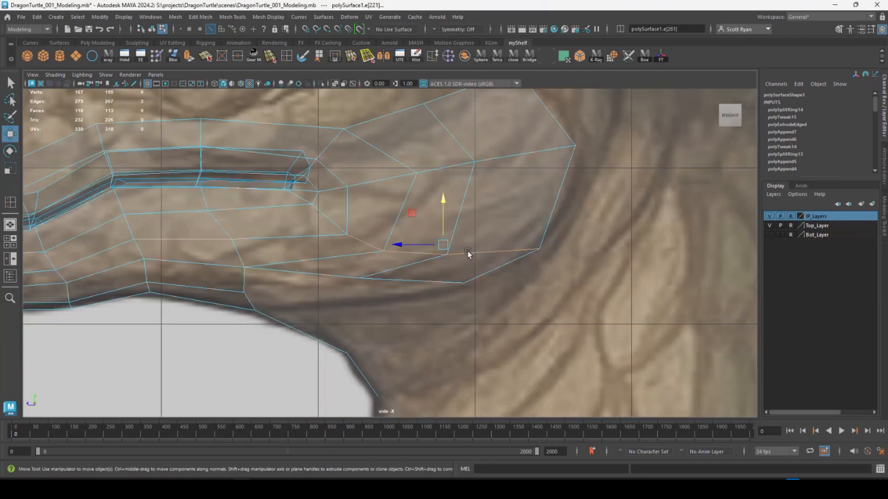
pyautogui.moveTo(243, 281); pyautogui.dragTo(258, 287)
pyautogui.moveTo(143, 253); pyautogui.dragTo(145, 256)
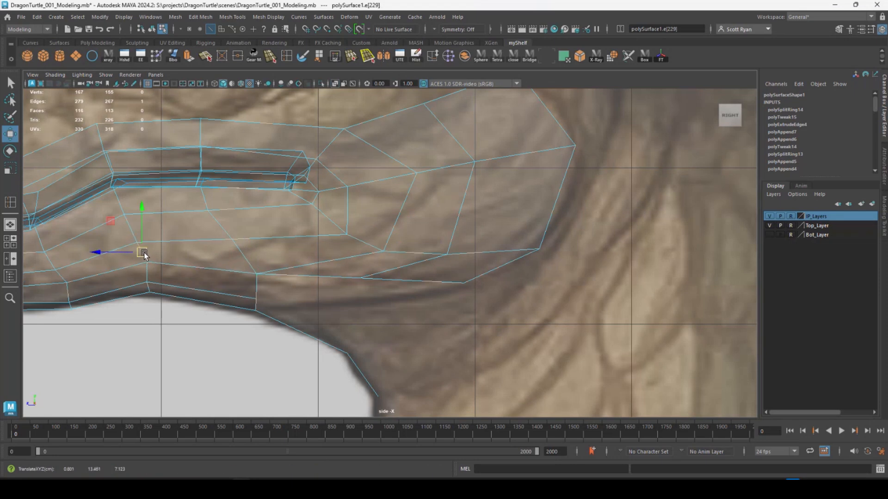
# Adjust the lower lip and jaw vertices to even the columns and align the cheek's lower border with the jawline
pyautogui.moveTo(230, 239); pyautogui.dragTo(194, 238, button='right')
pyautogui.moveTo(234, 241); pyautogui.dragTo(241, 242)
pyautogui.moveTo(193, 174); pyautogui.dragTo(221, 192)
pyautogui.moveTo(206, 180); pyautogui.dragTo(213, 179)
pyautogui.moveTo(208, 212); pyautogui.dragTo(216, 212)
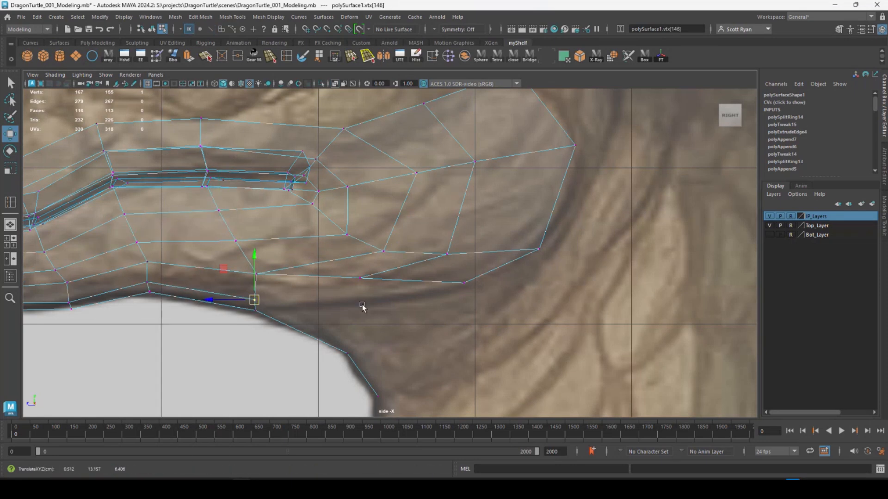
pyautogui.moveTo(240, 265); pyautogui.dragTo(255, 283)
pyautogui.click(360, 278)
pyautogui.moveTo(360, 278); pyautogui.dragTo(361, 285)
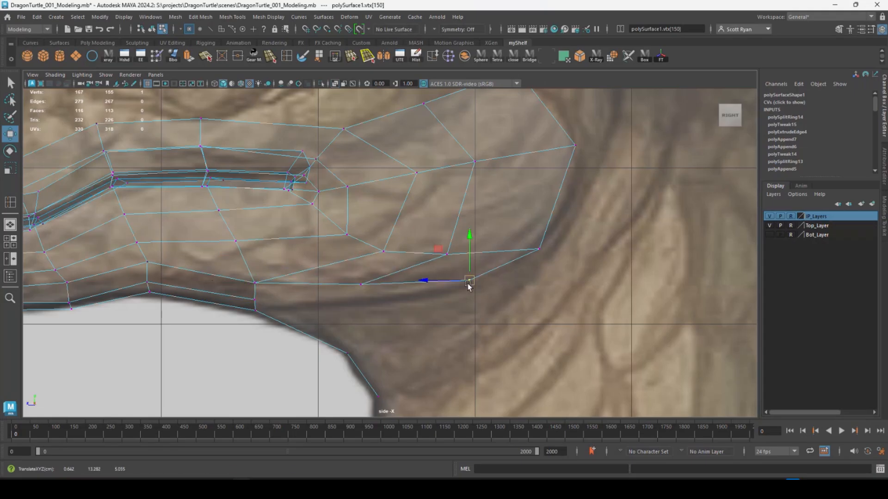
# Return to object mode and examine the head mesh's shape from the front and side against the references
pyautogui.press('space')
pyautogui.press('space')
pyautogui.scroll(-3, 396, 244)
pyautogui.keyDown('alt'); pyautogui.moveTo(396, 244); pyautogui.dragTo(290, 266); pyautogui.keyUp('alt')
pyautogui.moveTo(291, 263); pyautogui.dragTo(304, 235, button='right')
pyautogui.scroll(-3, 303, 240)
pyautogui.keyDown('alt'); pyautogui.moveTo(288, 268); pyautogui.dragTo(382, 271); pyautogui.keyUp('alt')
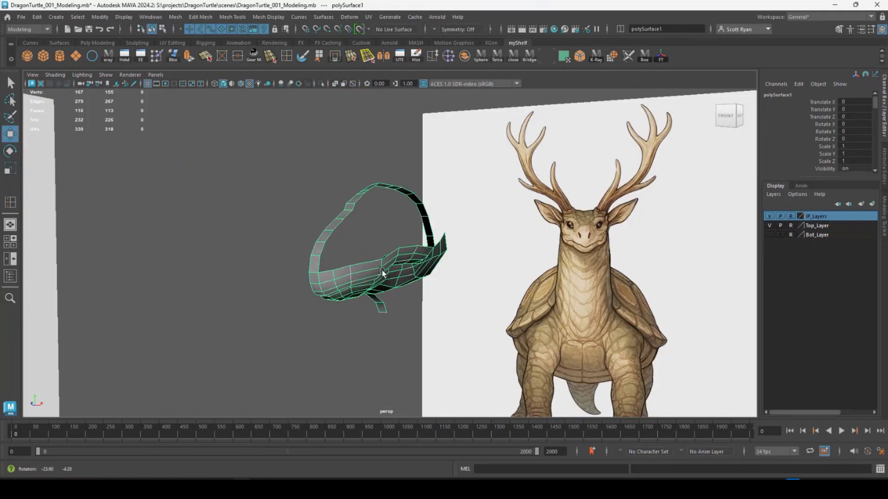
pyautogui.press('space')
pyautogui.press('space')
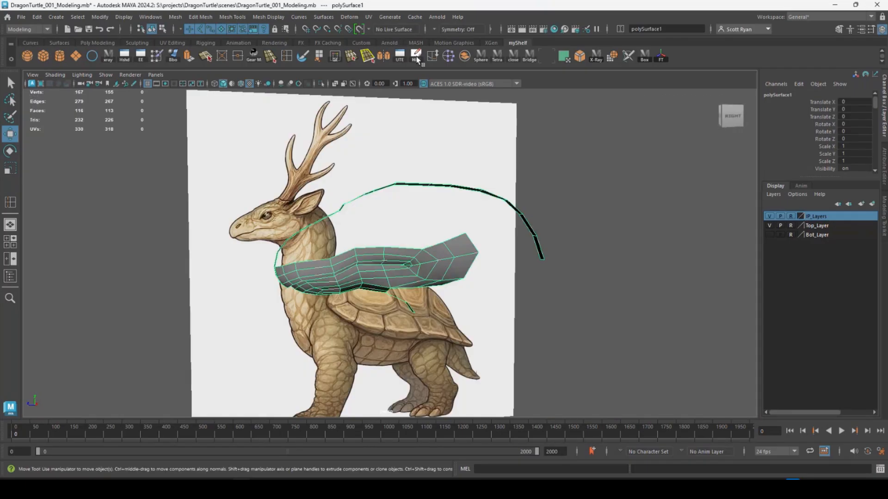
# Save the scene as a new version named DragonTurtle_002_Modeling.mb
pyautogui.click(21, 17)
pyautogui.click(37, 65)
pyautogui.press('BackSpace')
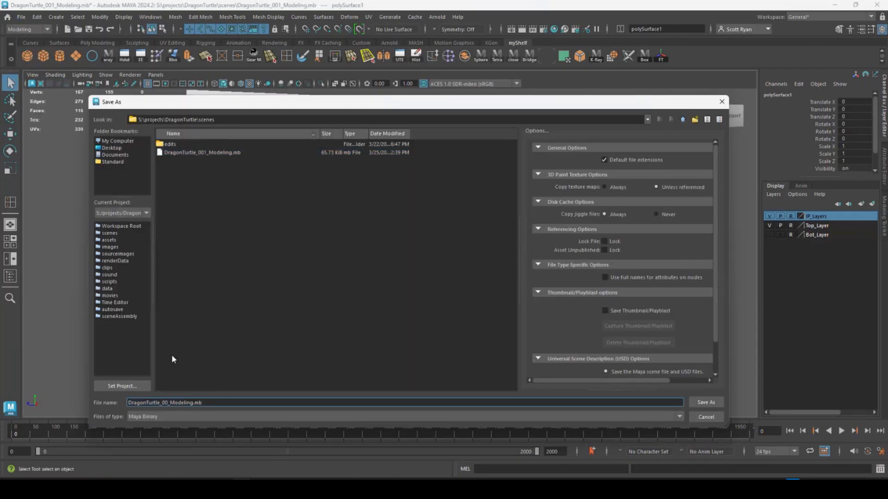
pyautogui.write('2')
pyautogui.click(700, 402)
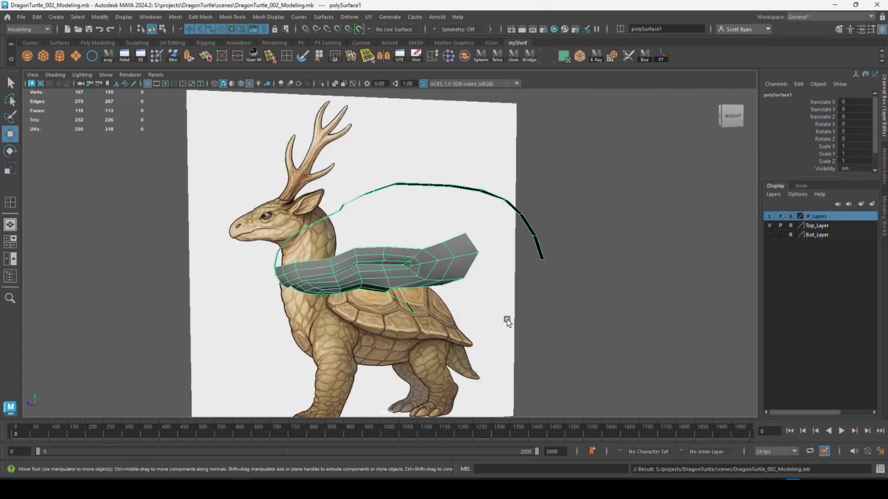
# Reshape the upper lip's outer rows below and behind the nostril by repositioning their vertices in the side view
pyautogui.keyDown('alt'); pyautogui.moveTo(507, 320); pyautogui.dragTo(409, 288); pyautogui.keyUp('alt')
pyautogui.press('space')
pyautogui.press('space')
pyautogui.keyDown('alt'); pyautogui.moveTo(240, 188); pyautogui.dragTo(285, 203, button='middle'); pyautogui.keyUp('alt')
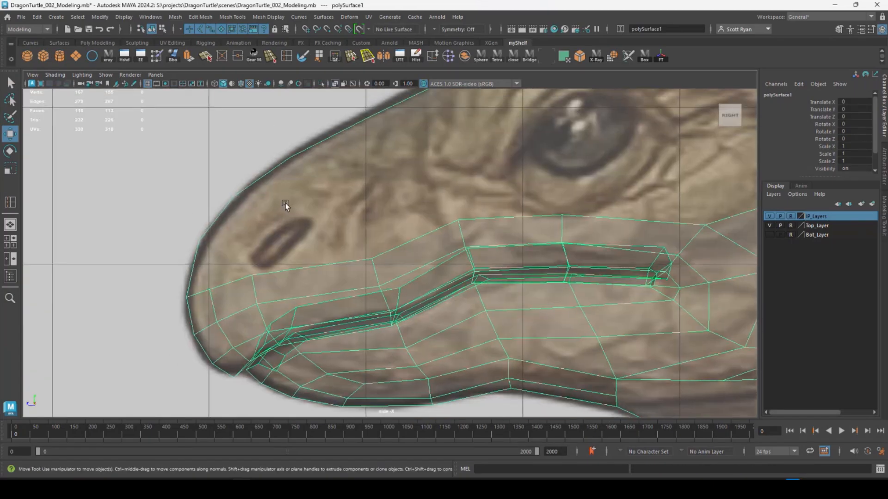
pyautogui.press('F10')
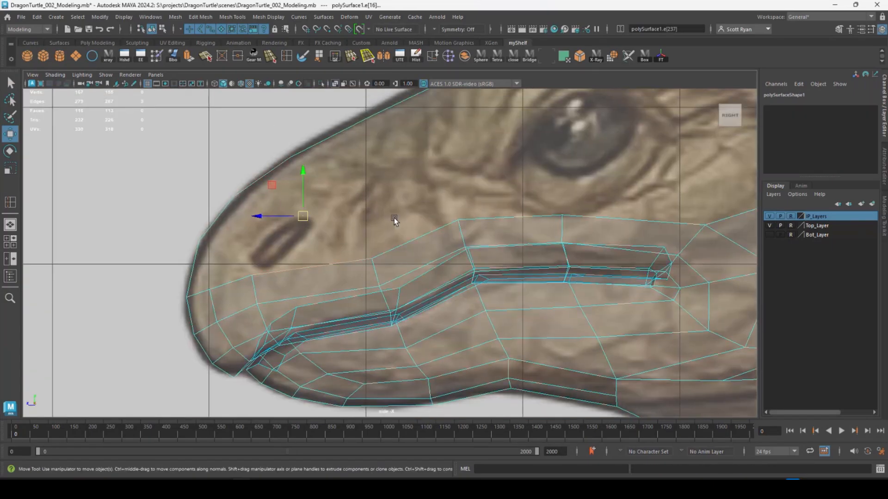
pyautogui.press('F9')
pyautogui.click(255, 307)
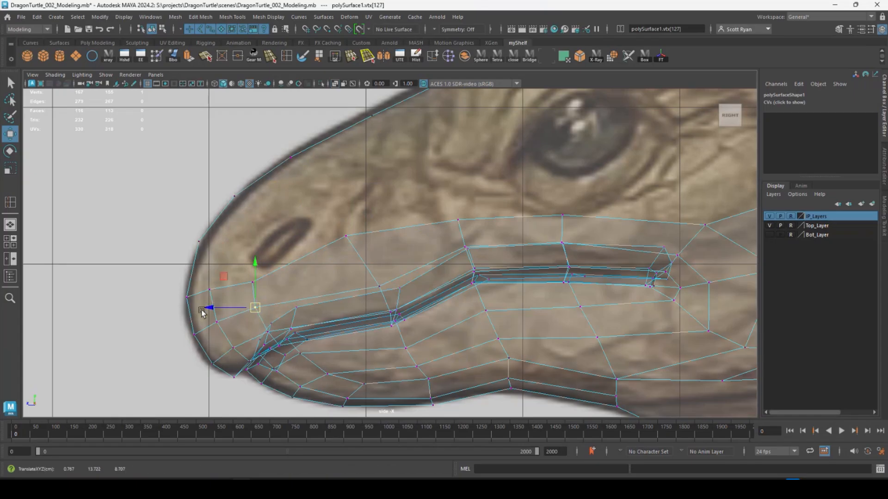
pyautogui.click(346, 235)
pyautogui.click(379, 287)
pyautogui.moveTo(379, 286); pyautogui.dragTo(371, 270)
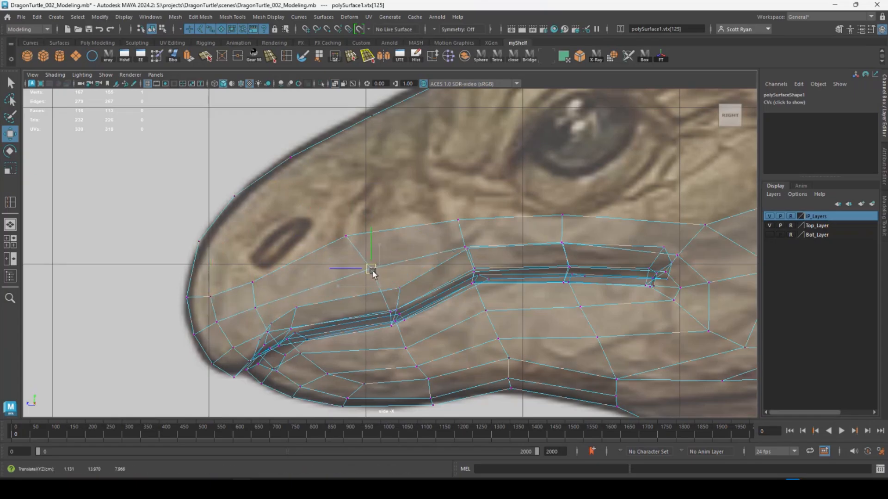
# Move the upper border vertices beneath the eye and along the top of the cheek to follow the side reference
pyautogui.click(562, 215)
pyautogui.moveTo(562, 215); pyautogui.dragTo(563, 228)
pyautogui.click(468, 227)
pyautogui.moveTo(468, 227); pyautogui.dragTo(472, 209)
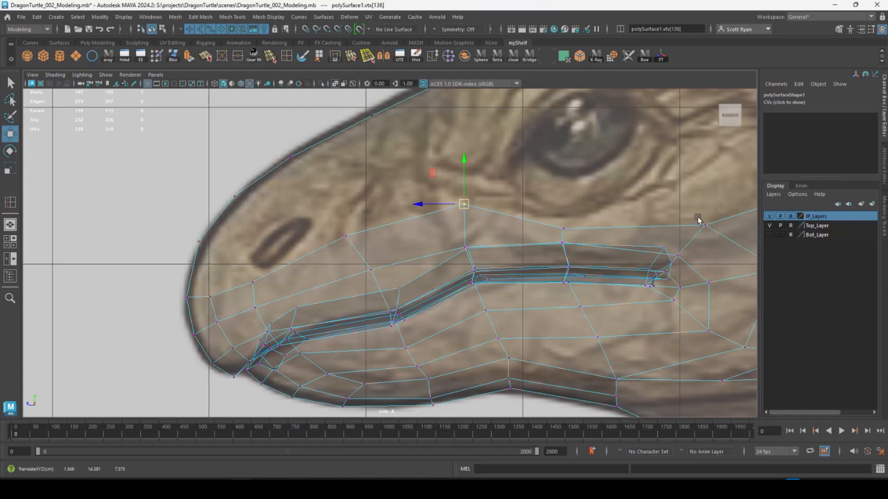
pyautogui.keyDown('alt'); pyautogui.moveTo(706, 213); pyautogui.dragTo(480, 272, button='middle'); pyautogui.keyUp('alt')
pyautogui.click(545, 254)
pyautogui.keyDown('alt'); pyautogui.moveTo(545, 253); pyautogui.dragTo(578, 261, button='middle'); pyautogui.keyUp('alt')
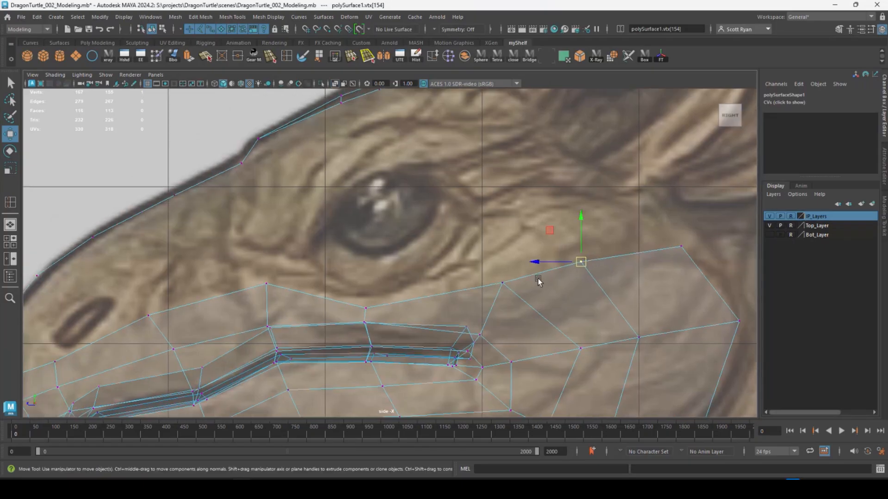
pyautogui.click(681, 247)
pyautogui.moveTo(682, 248); pyautogui.dragTo(665, 222)
# Append a polygon bridging the upper lip border behind the nostril to the snout section of the profile strip
pyautogui.scroll(-6, 584, 260)
pyautogui.scroll(4, 508, 268)
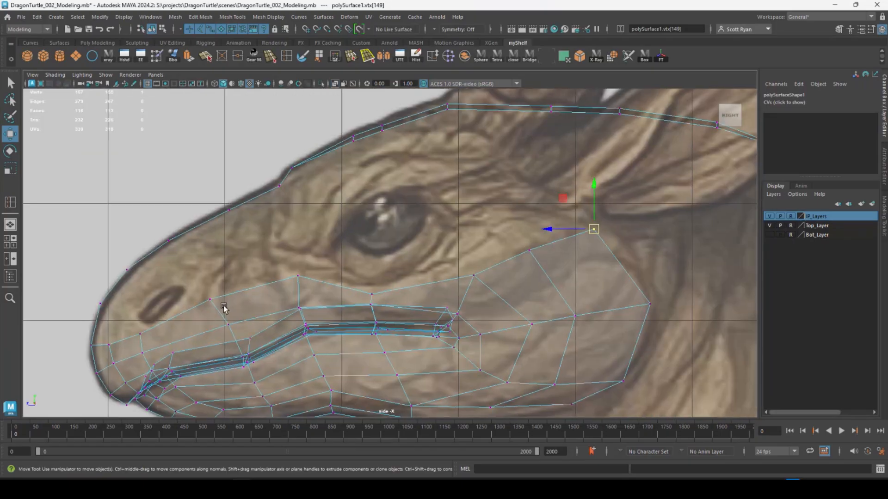
pyautogui.press('space')
pyautogui.press('space')
pyautogui.keyDown('alt'); pyautogui.moveTo(479, 210); pyautogui.dragTo(519, 204, button='middle'); pyautogui.keyUp('alt')
pyautogui.keyDown('alt'); pyautogui.moveTo(519, 204); pyautogui.dragTo(442, 363, button='right'); pyautogui.keyUp('alt')
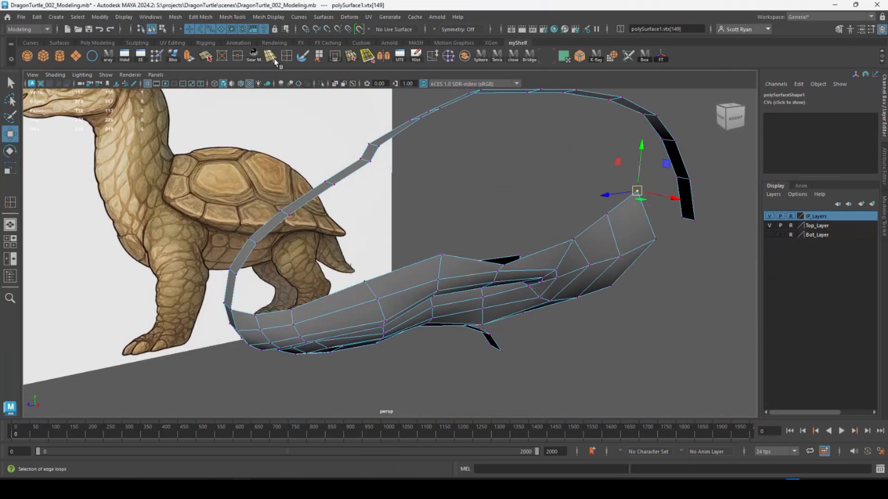
pyautogui.click(272, 57)
pyautogui.click(331, 295)
pyautogui.click(272, 227)
pyautogui.press('space')
pyautogui.press('space')
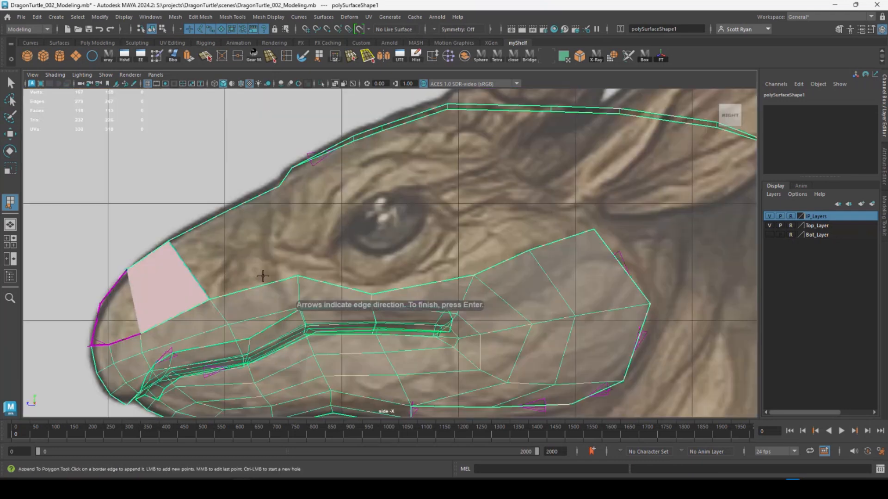
pyautogui.press('e')
# Insert an edge loop across the middle of the appended snout face, parallel to the profile strip
pyautogui.keyDown('alt'); pyautogui.moveTo(209, 272); pyautogui.dragTo(342, 234, button='middle'); pyautogui.keyUp('alt')
pyautogui.scroll(1, 342, 234)
pyautogui.click(287, 57)
pyautogui.moveTo(293, 200); pyautogui.dragTo(307, 232)
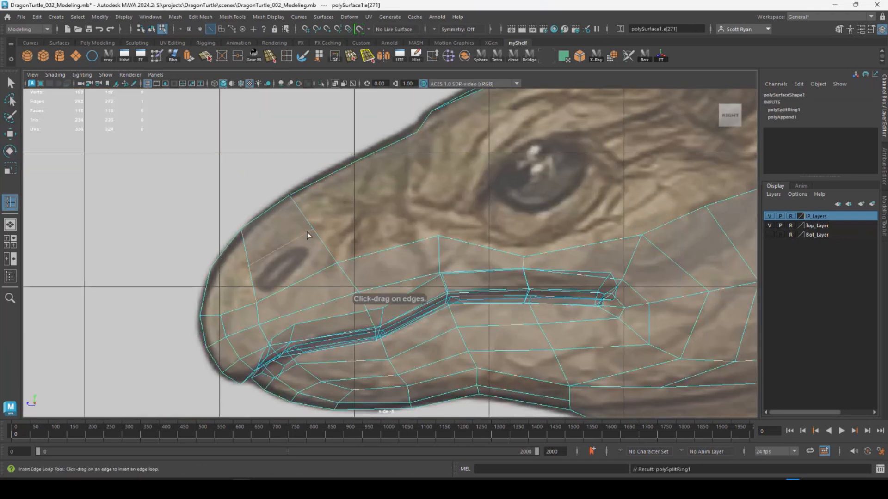
# Move the new edge loop on the snout patch outward to round the surface beside the profile strip
pyautogui.press('w')
pyautogui.press('space')
pyautogui.press('space')
pyautogui.moveTo(451, 240); pyautogui.dragTo(415, 291)
pyautogui.press('F9')
pyautogui.click(307, 259)
pyautogui.keyDown('alt'); pyautogui.moveTo(415, 292); pyautogui.dragTo(523, 241); pyautogui.keyUp('alt')
pyautogui.click(484, 226)
# Insert another edge loop across the snout patch and adjust its position to follow the snout's curve
pyautogui.click(286, 57)
pyautogui.click(357, 245)
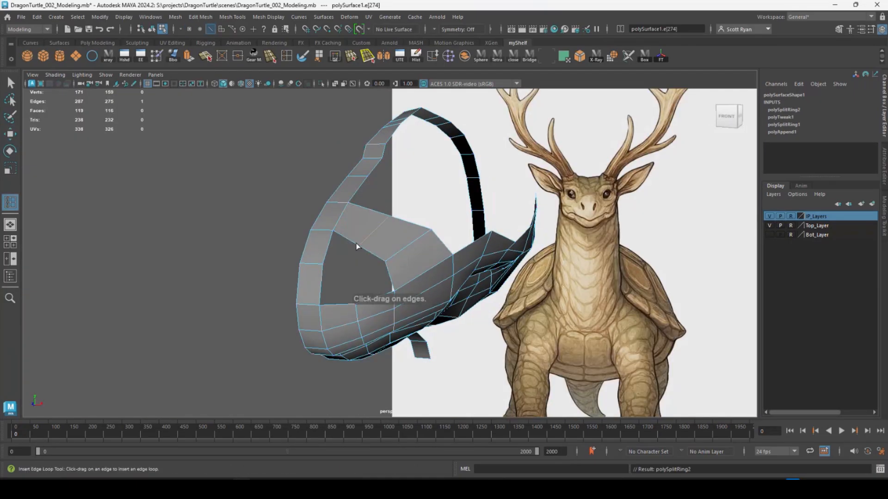
pyautogui.press('w')
pyautogui.moveTo(373, 189); pyautogui.dragTo(432, 265)
# Extrude the profile strip's open border edges at the front of the snout sideways toward the nostril
pyautogui.keyDown('shift'); pyautogui.click(287, 271); pyautogui.keyUp('shift')
pyautogui.hotkey('ctrl', 'e')
pyautogui.press('w')
pyautogui.press('r')
pyautogui.press('w')
pyautogui.moveTo(428, 212); pyautogui.dragTo(388, 214, button='right')
# Position the extruded strip's end vertices and merge them with the neighboring snout border vertices
pyautogui.keyDown('alt'); pyautogui.moveTo(443, 241); pyautogui.dragTo(392, 195); pyautogui.keyUp('alt')
pyautogui.click(410, 198)
pyautogui.keyDown('alt'); pyautogui.moveTo(392, 218); pyautogui.dragTo(269, 289); pyautogui.keyUp('alt')
pyautogui.moveTo(264, 298); pyautogui.dragTo(304, 247)
pyautogui.keyDown('shift'); pyautogui.moveTo(290, 309); pyautogui.dragTo(292, 310); pyautogui.keyUp('shift')
pyautogui.click(200, 18)
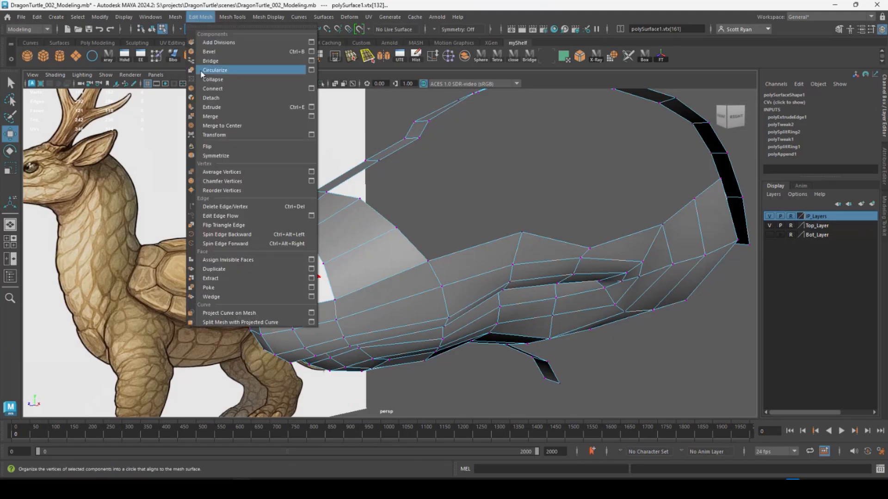
pyautogui.click(218, 116)
pyautogui.keyDown('alt'); pyautogui.moveTo(359, 264); pyautogui.dragTo(370, 239); pyautogui.keyUp('alt')
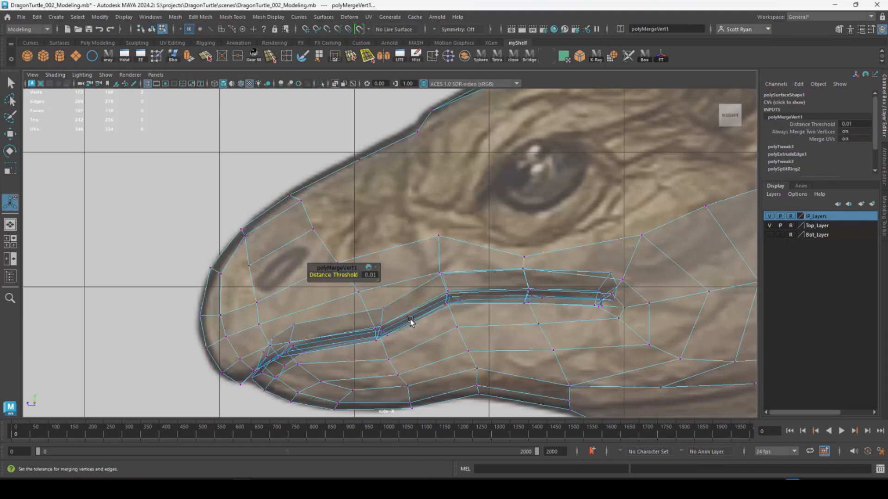
# Reposition the vertices in front of and behind the nostril in the side view to frame it
pyautogui.keyDown('alt'); pyautogui.moveTo(410, 317); pyautogui.dragTo(442, 232, button='middle'); pyautogui.keyUp('alt')
pyautogui.moveTo(442, 212); pyautogui.dragTo(442, 238, button='right')
pyautogui.click(400, 221)
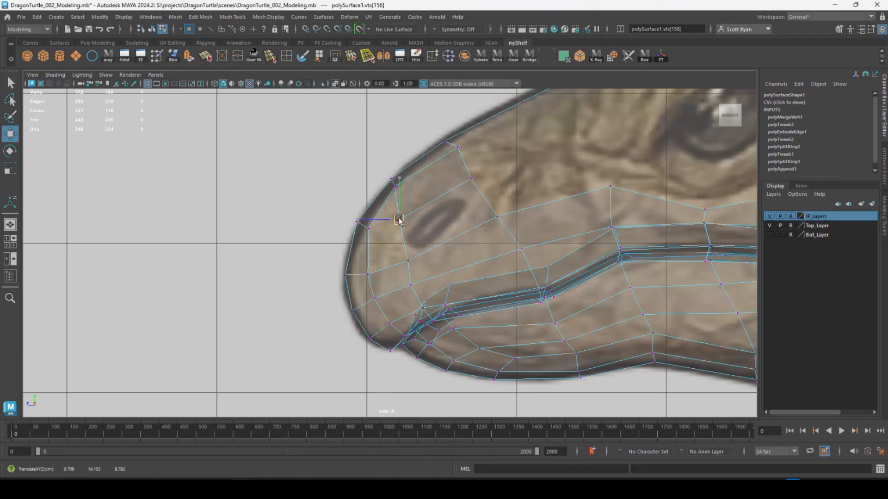
pyautogui.moveTo(399, 220); pyautogui.dragTo(396, 228)
pyautogui.moveTo(463, 170)
pyautogui.mouseDown()
pyautogui.moveTo(476, 184)
pyautogui.moveTo(466, 175)
pyautogui.mouseUp()
pyautogui.moveTo(489, 209); pyautogui.dragTo(504, 224)
pyautogui.moveTo(497, 217); pyautogui.dragTo(494, 211)
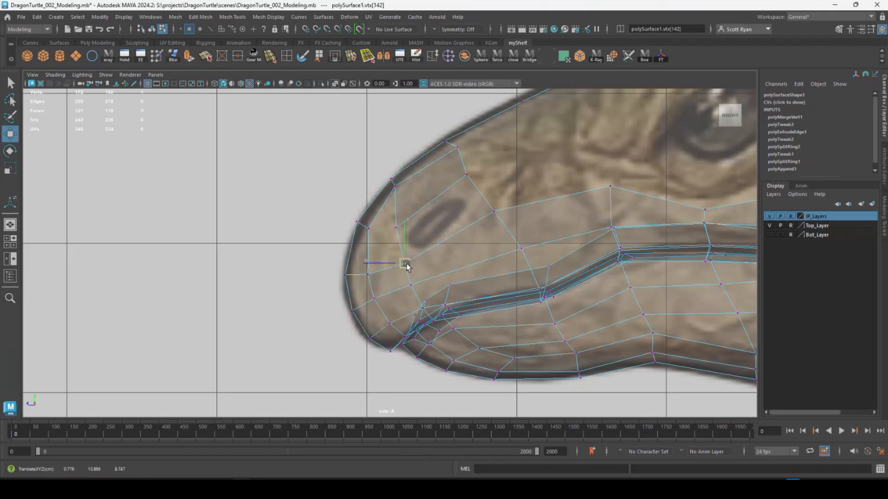
pyautogui.click(396, 228)
pyautogui.moveTo(396, 228); pyautogui.dragTo(395, 221)
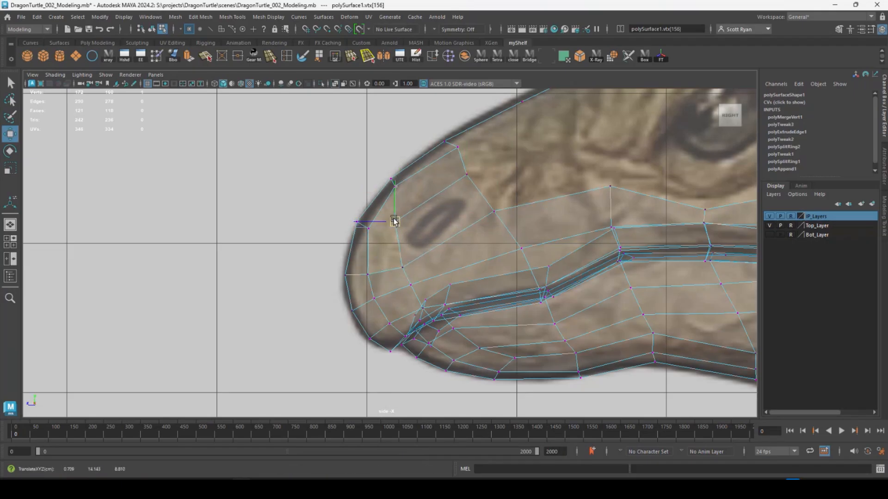
# Insert an edge loop lengthwise through the snout patch beside the open nostril gap
pyautogui.press('space')
pyautogui.press('space')
pyautogui.keyDown('alt'); pyautogui.moveTo(462, 209); pyautogui.dragTo(406, 243); pyautogui.keyUp('alt')
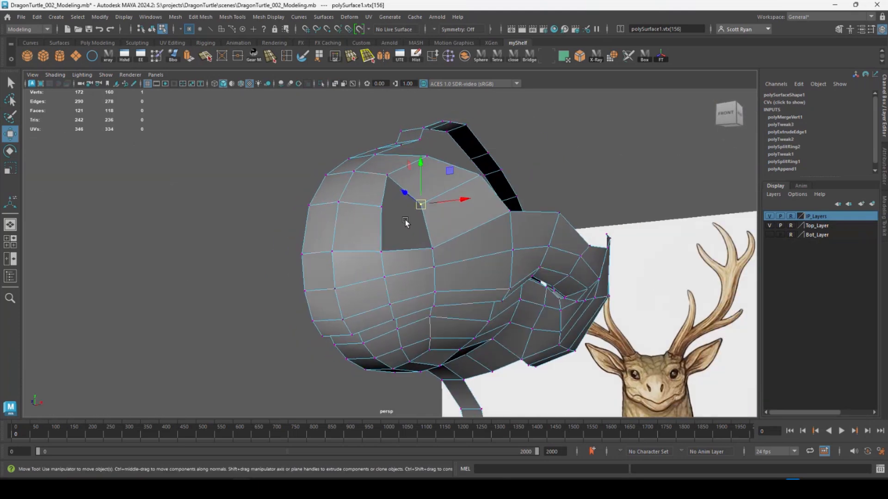
pyautogui.click(286, 57)
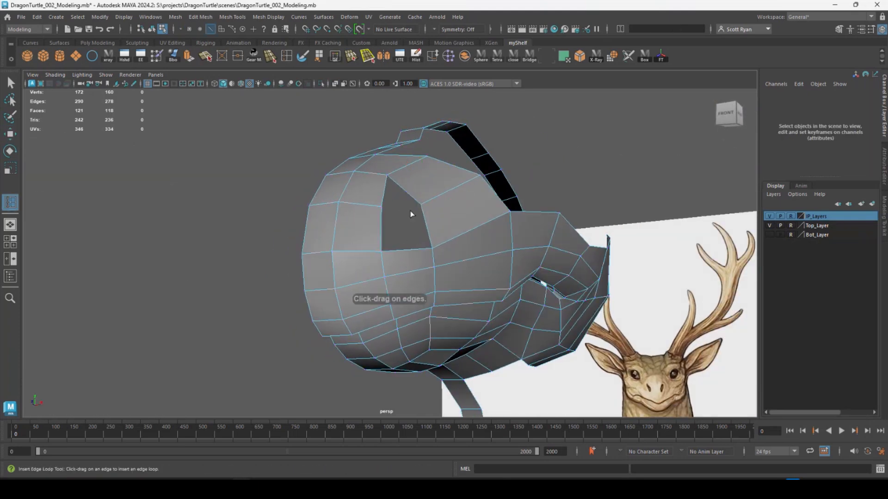
pyautogui.click(425, 223)
pyautogui.press('w')
# Slide and move the snout patch's lengthwise edges to space them evenly and round the surface
pyautogui.click(438, 194)
pyautogui.click(433, 57)
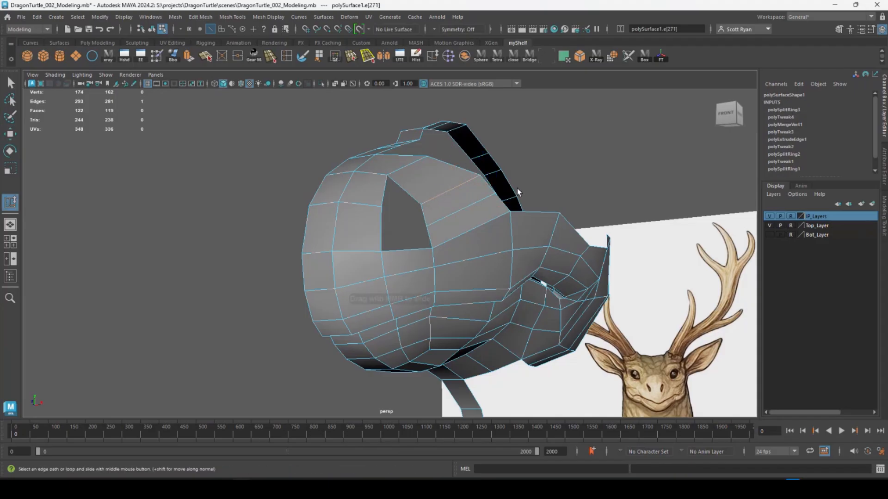
pyautogui.click(457, 212)
pyautogui.press('w')
pyautogui.moveTo(460, 168); pyautogui.dragTo(460, 164)
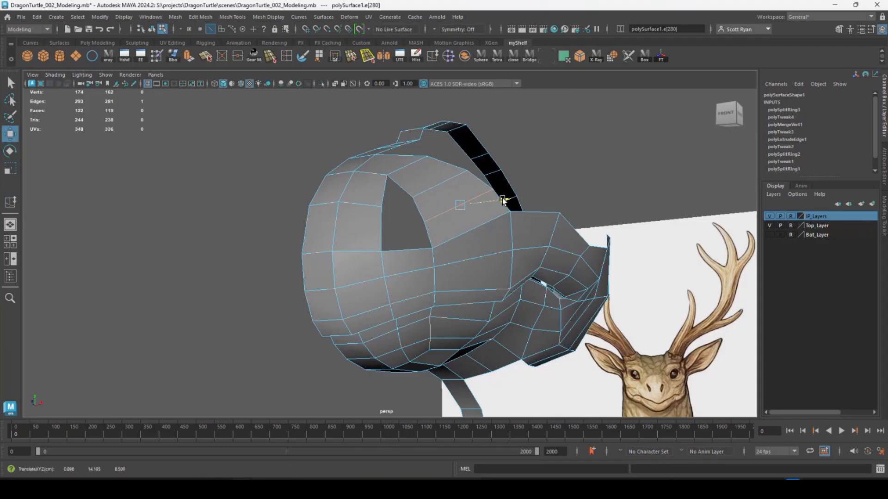
pyautogui.moveTo(506, 200); pyautogui.dragTo(503, 201)
pyautogui.keyDown('alt'); pyautogui.moveTo(456, 208); pyautogui.dragTo(400, 227); pyautogui.keyUp('alt')
pyautogui.click(378, 203)
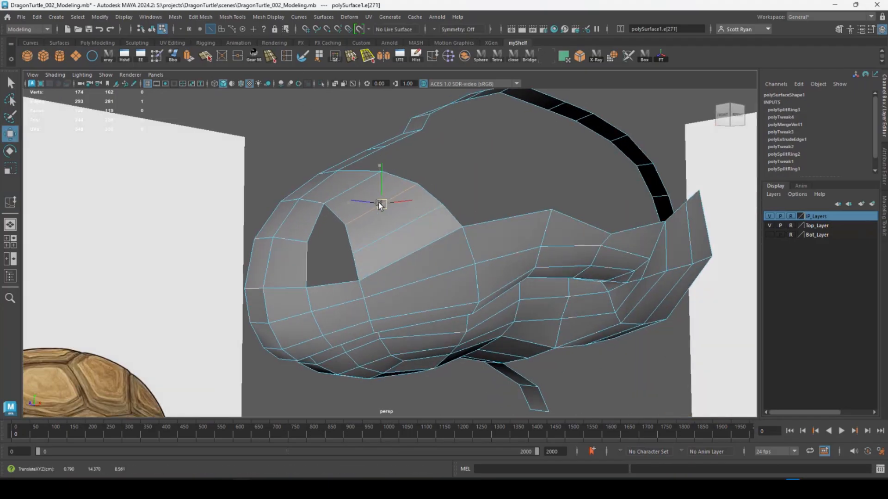
# Append two polygons to close the gap between the front snout strip and the snout patch
pyautogui.click(319, 56)
pyautogui.click(316, 222)
pyautogui.click(346, 234)
pyautogui.press('y')
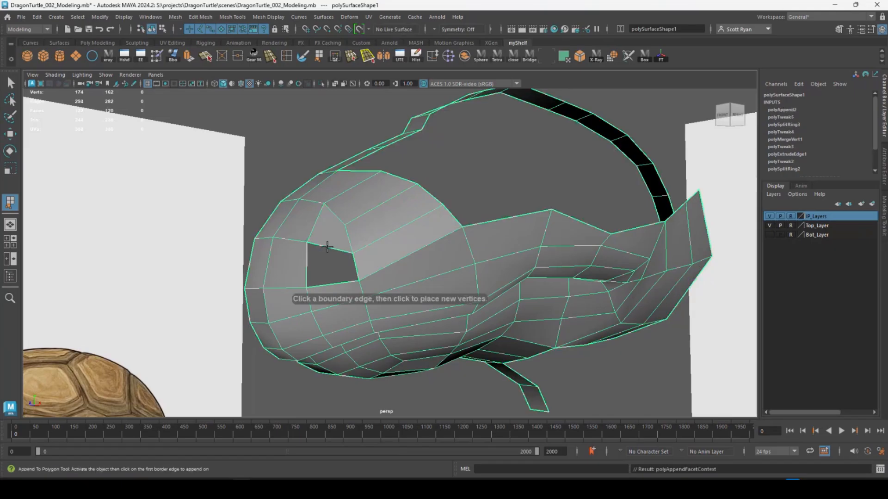
pyautogui.click(327, 246)
pyautogui.click(327, 283)
pyautogui.press('w')
# Relax the snout around the filled gap with the Sculpt Geometry tool at a brush radius of 0.2893
pyautogui.click(303, 56)
pyautogui.press('b')
pyautogui.moveTo(336, 257); pyautogui.dragTo(305, 258)
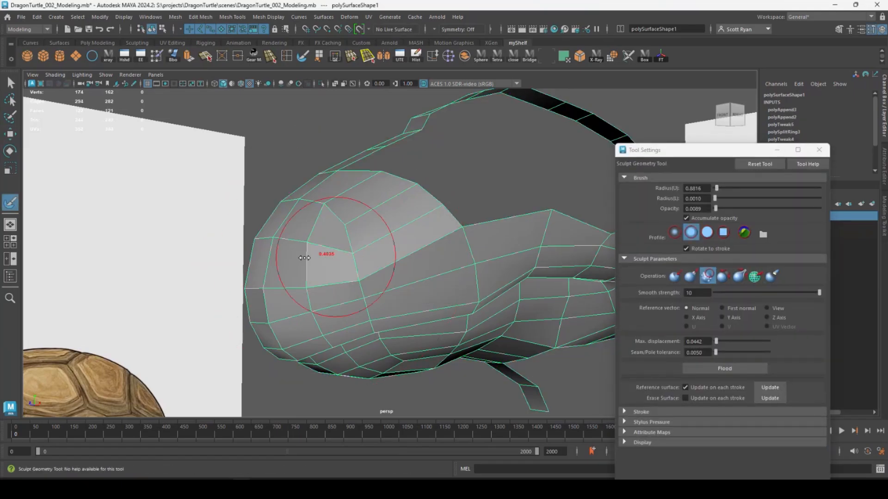
pyautogui.click(723, 276)
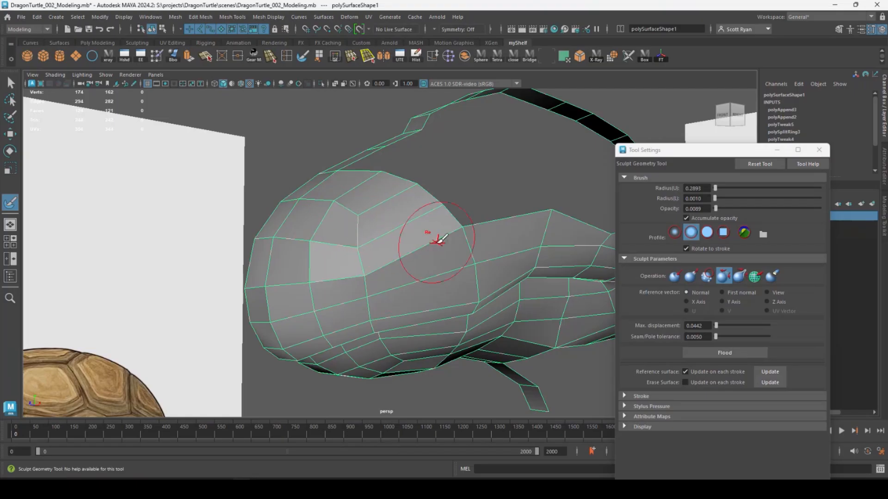
# Realign the vertices bordering the nostril with the side reference after relaxing the surface
pyautogui.press('space')
pyautogui.press('space')
pyautogui.press('w')
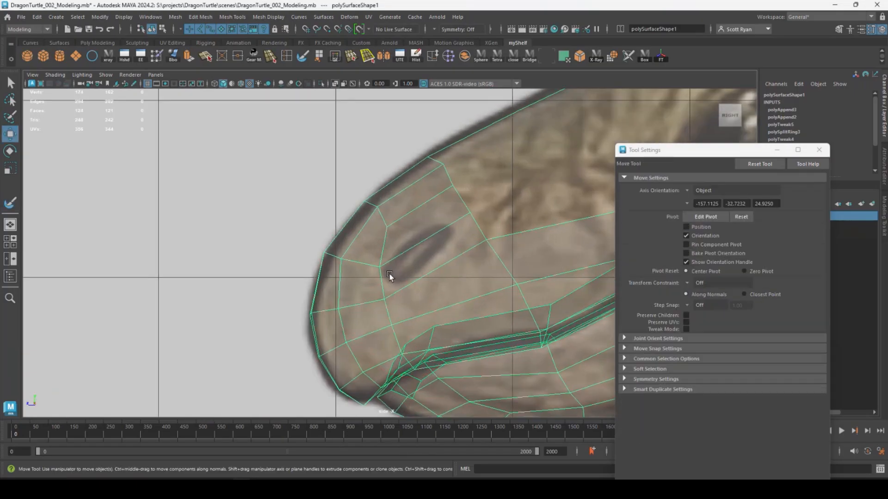
pyautogui.moveTo(389, 292); pyautogui.dragTo(389, 291)
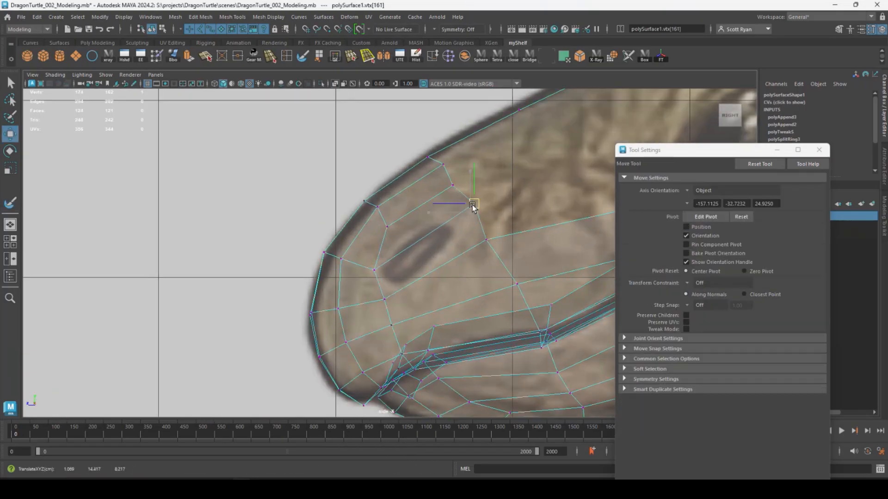
# Extrude the two faces covering the nostril and scale them slightly inward to form an inset ring
pyautogui.moveTo(427, 219); pyautogui.dragTo(424, 231, button='right')
pyautogui.moveTo(424, 230); pyautogui.dragTo(430, 255)
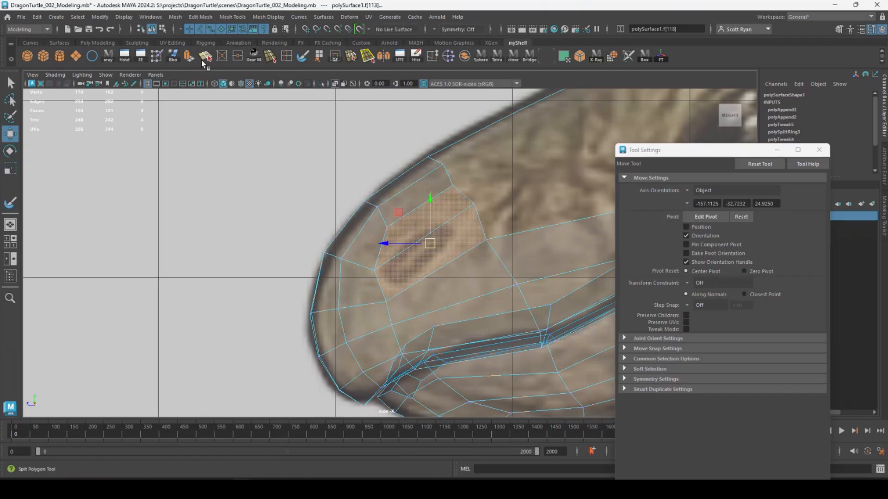
pyautogui.click(189, 57)
pyautogui.moveTo(415, 226); pyautogui.dragTo(419, 226)
pyautogui.keyDown('alt'); pyautogui.moveTo(434, 238); pyautogui.dragTo(538, 331, button='right'); pyautogui.keyUp('alt')
pyautogui.keyDown('alt'); pyautogui.moveTo(539, 332); pyautogui.dragTo(518, 356, button='middle'); pyautogui.keyUp('alt')
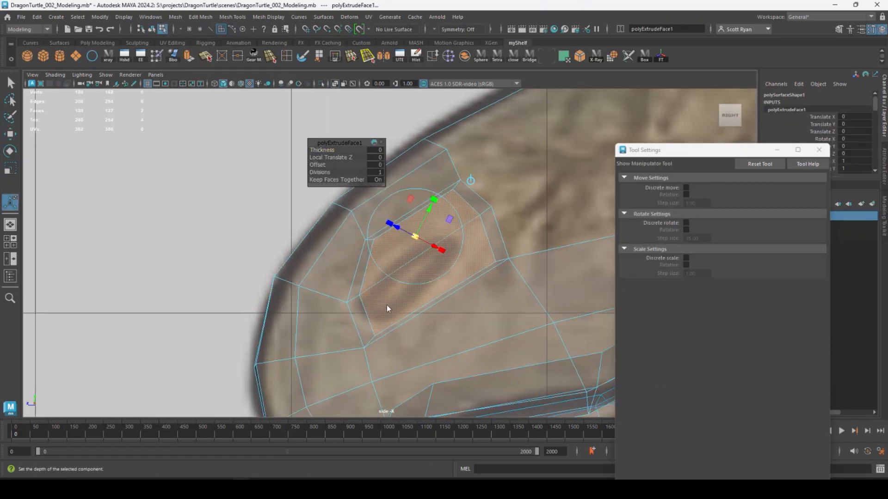
# Slide the inset ring's edges inward toward the nostril outline in the reference
pyautogui.moveTo(388, 212); pyautogui.dragTo(388, 187, button='right')
pyautogui.click(407, 315)
pyautogui.click(432, 56)
pyautogui.moveTo(496, 223); pyautogui.dragTo(500, 223, button='middle')
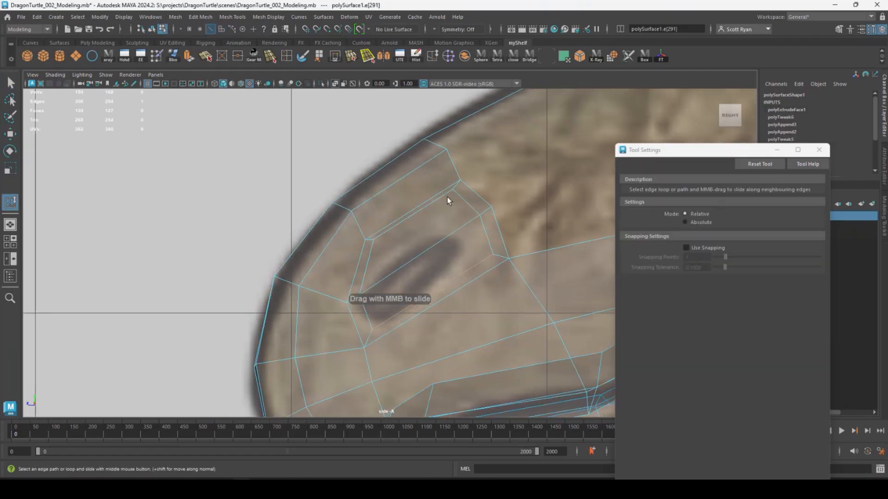
pyautogui.click(439, 244)
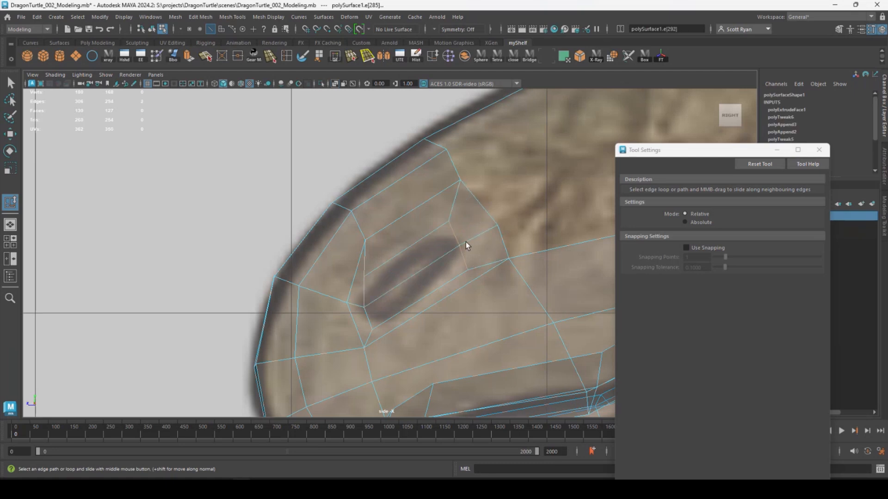
# Move the upper front and upper rear inset vertices along their edges to match the nostril's upper outline
pyautogui.press('w')
pyautogui.click(393, 260)
pyautogui.moveTo(337, 295); pyautogui.dragTo(348, 288)
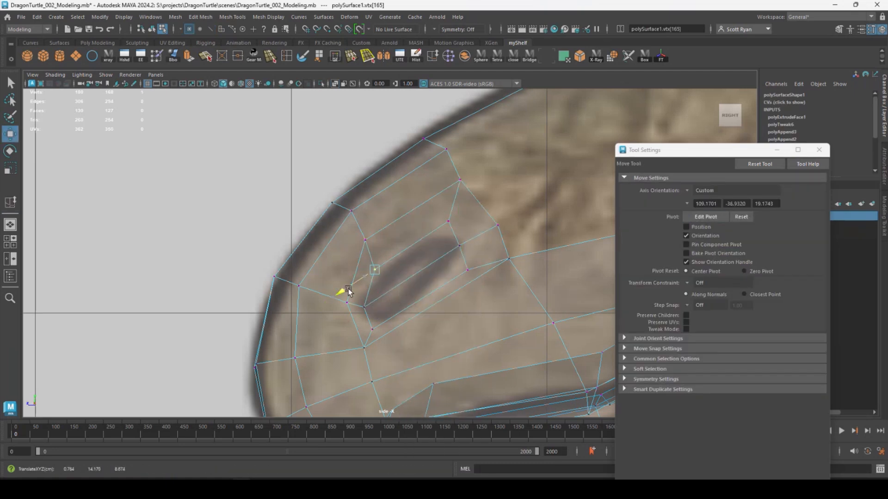
pyautogui.click(447, 221)
pyautogui.press('d')
pyautogui.click(414, 244)
pyautogui.moveTo(418, 240); pyautogui.dragTo(408, 247)
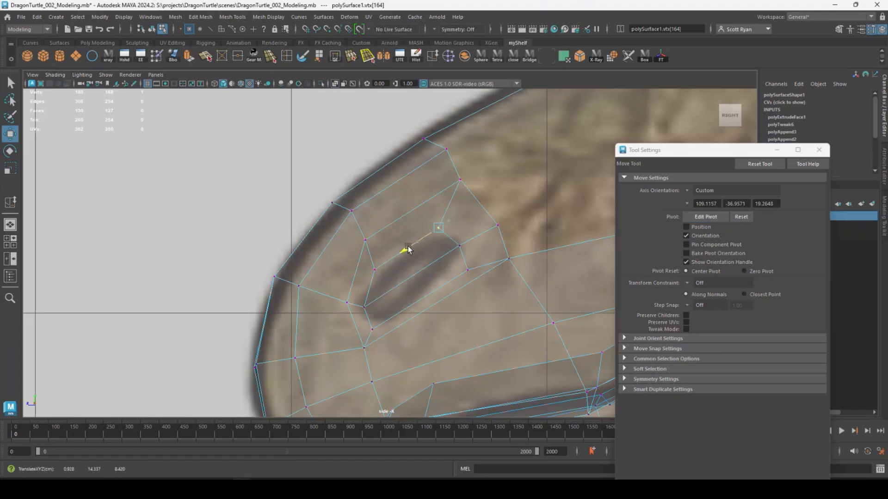
# Align the move axis to adjacent edges and fit the rear middle and upper front inset vertices to the nostril
pyautogui.click(468, 272)
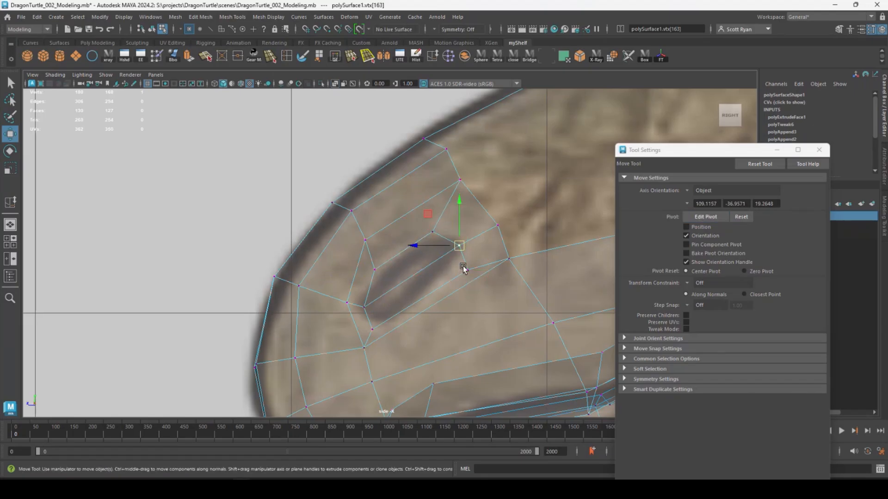
pyautogui.scroll(5, 431, 303)
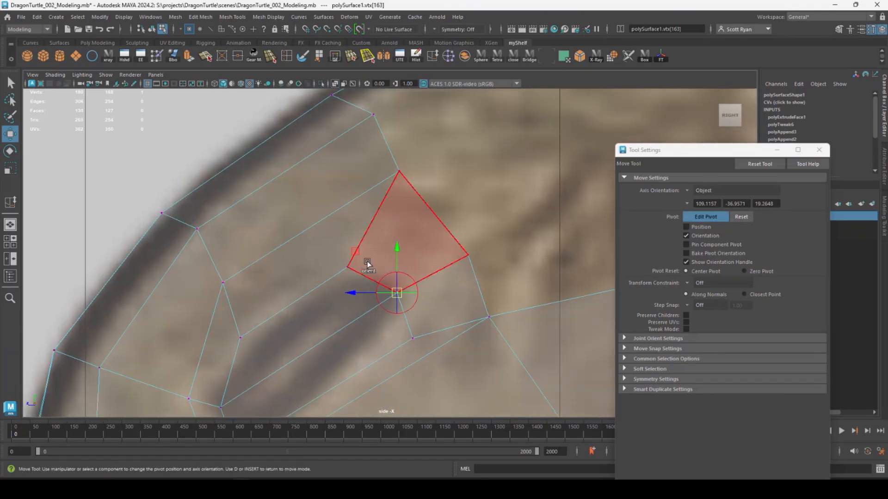
pyautogui.click(360, 274)
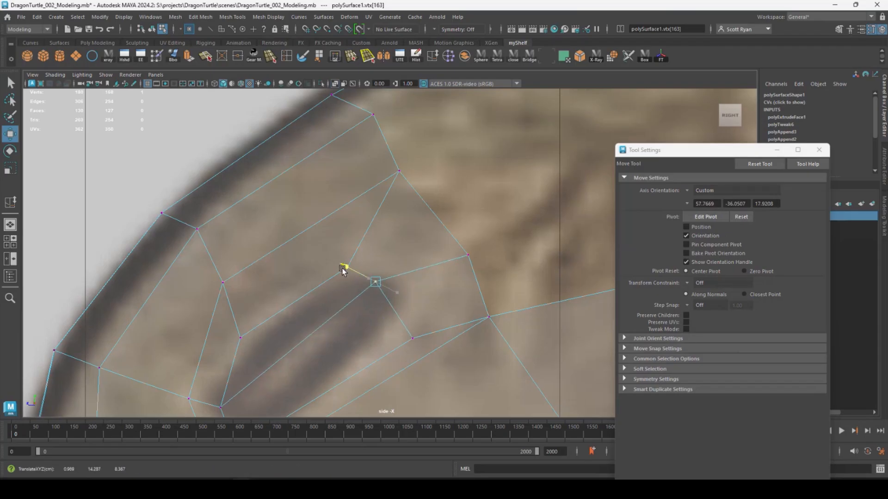
pyautogui.press('d')
pyautogui.moveTo(231, 329); pyautogui.dragTo(229, 392)
pyautogui.click(232, 364)
# Reposition the lower rear inset vertex with edge-aligned axes to fit the nostril's rear end
pyautogui.click(413, 338)
pyautogui.press('d')
pyautogui.click(406, 328)
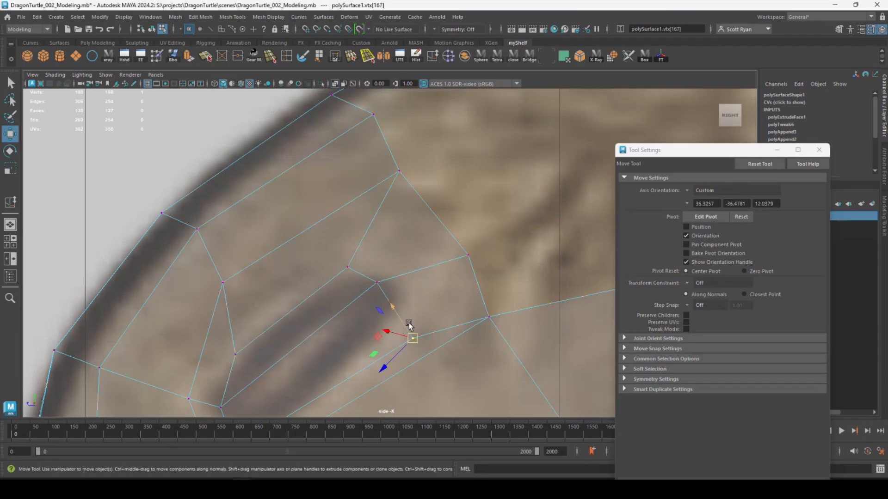
pyautogui.moveTo(391, 315); pyautogui.dragTo(409, 306)
pyautogui.press('d')
pyautogui.click(357, 353)
pyautogui.click(380, 283)
pyautogui.press('d')
pyautogui.click(410, 274)
pyautogui.moveTo(343, 292); pyautogui.dragTo(351, 290)
# Move the lower front inset vertex along an edge-aligned axis to the nostril's lower outline
pyautogui.keyDown('alt'); pyautogui.moveTo(319, 365); pyautogui.dragTo(348, 276, button='middle'); pyautogui.keyUp('alt')
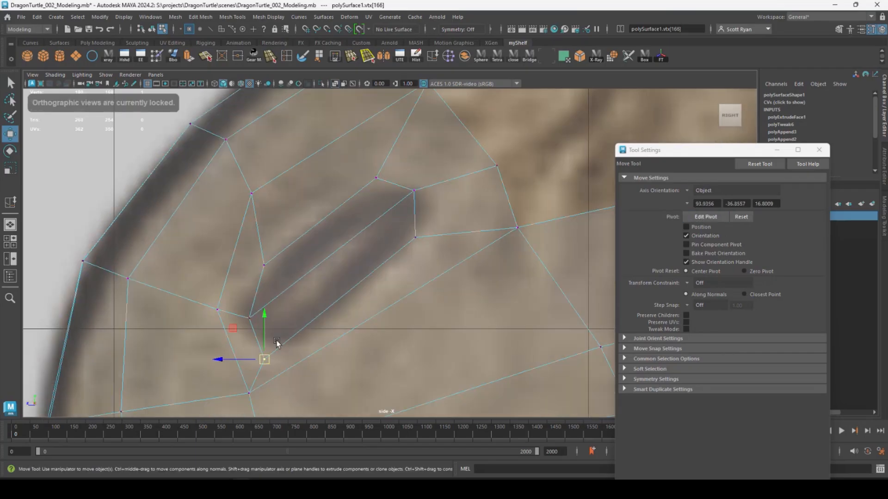
pyautogui.press('d')
pyautogui.click(268, 376)
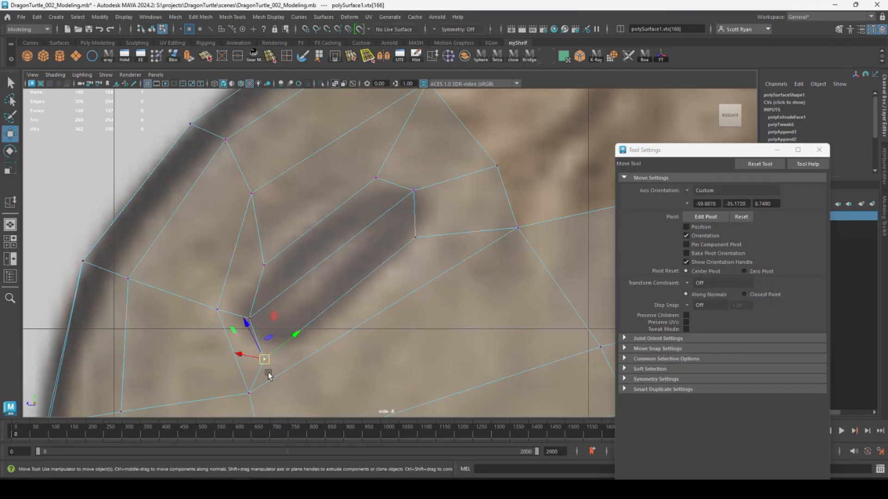
pyautogui.moveTo(269, 375); pyautogui.dragTo(312, 323)
# Select the nostril's upper and middle lengthwise edges and shift them sideways to shape its depth
pyautogui.keyDown('alt'); pyautogui.moveTo(509, 179); pyautogui.dragTo(401, 259); pyautogui.keyUp('alt')
pyautogui.moveTo(388, 213); pyautogui.dragTo(390, 189, button='right')
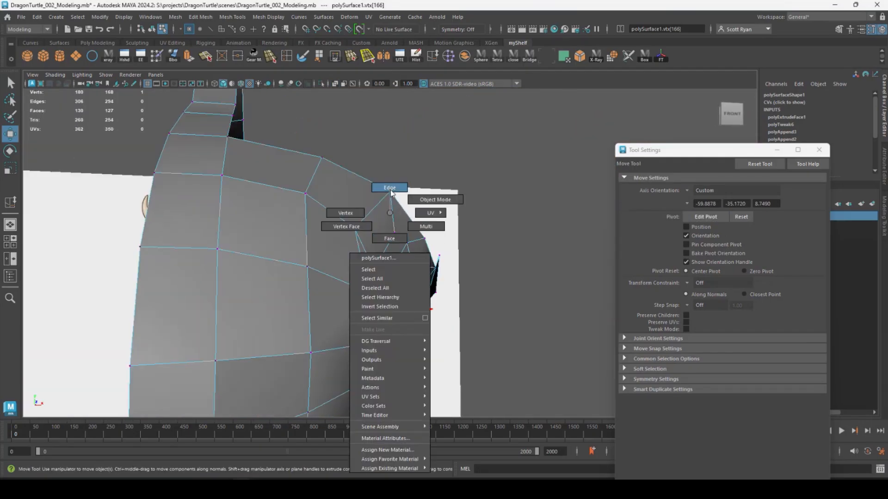
pyautogui.click(385, 251)
pyautogui.keyDown('shift'); pyautogui.click(389, 271); pyautogui.keyUp('shift')
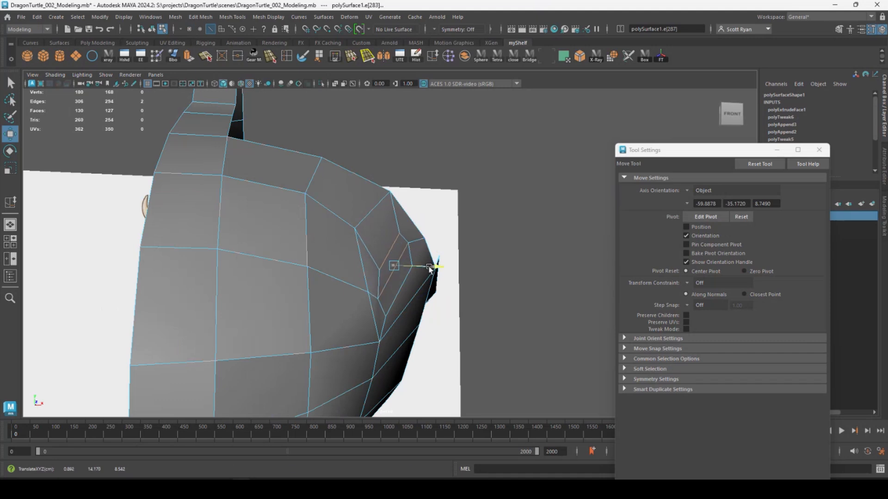
# Extrude the nostril's inner faces into the snout to form a cavity
pyautogui.press('F11')
pyautogui.click(385, 279)
pyautogui.hotkey('ctrl', 'e')
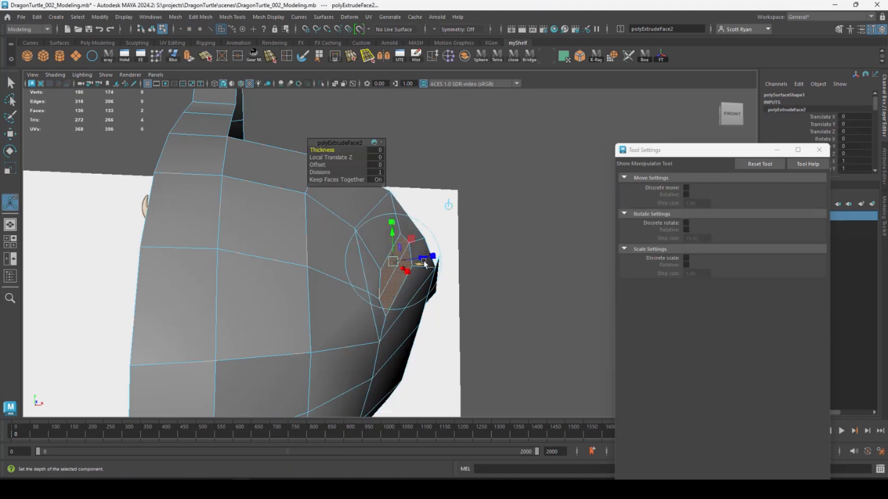
pyautogui.keyDown('alt'); pyautogui.moveTo(357, 271); pyautogui.dragTo(319, 273); pyautogui.keyUp('alt')
# Bevel the edge loop around the nostril rim with a fraction of 0.5
pyautogui.press('w')
pyautogui.moveTo(338, 273); pyautogui.dragTo(338, 231, button='right')
pyautogui.doubleClick(348, 270)
pyautogui.click(209, 14)
pyautogui.click(211, 51)
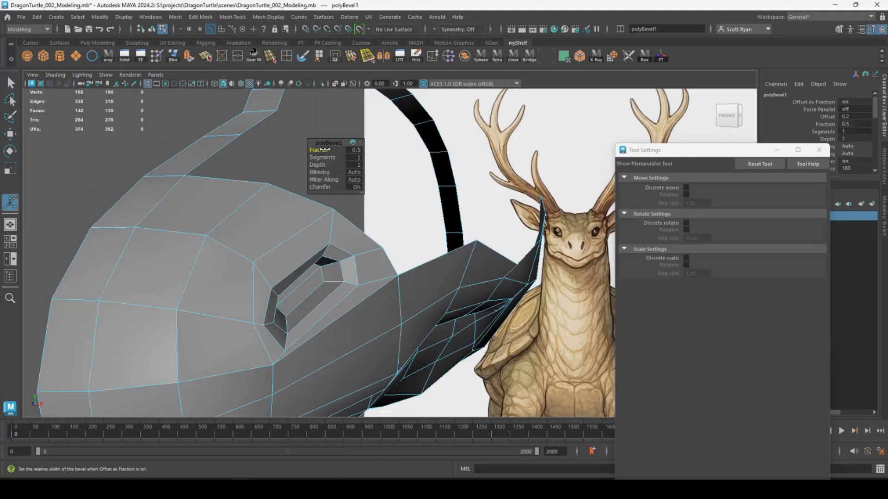
# Insert an edge loop through the ring of faces surrounding the nostril rim
pyautogui.keyDown('alt'); pyautogui.moveTo(306, 233); pyautogui.dragTo(322, 240); pyautogui.keyUp('alt')
pyautogui.click(272, 56)
pyautogui.moveTo(304, 205); pyautogui.dragTo(302, 201)
# Select the narrow face along the nostril's upper inner rim and shift it to refine the opening
pyautogui.moveTo(341, 214); pyautogui.dragTo(341, 235, button='right')
pyautogui.click(341, 216)
pyautogui.press('w')
pyautogui.click(338, 234)
pyautogui.keyDown('alt'); pyautogui.moveTo(337, 234); pyautogui.dragTo(226, 244); pyautogui.keyUp('alt')
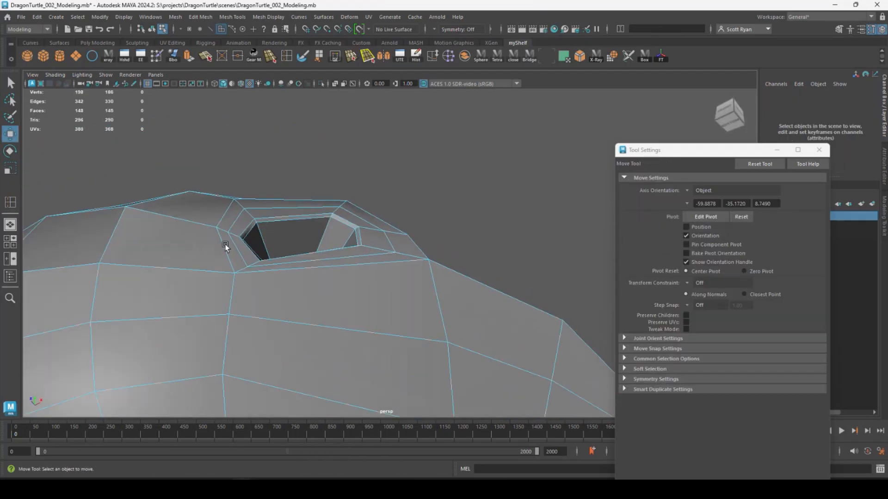
pyautogui.moveTo(315, 190); pyautogui.dragTo(311, 192)
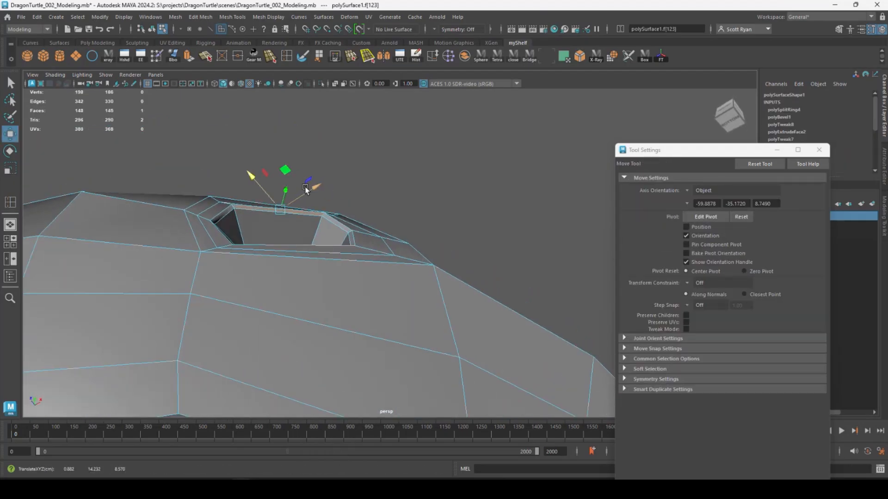
# Move the small faces at the nostril's rear end and lower inner rim to even out the cavity wall
pyautogui.click(338, 223)
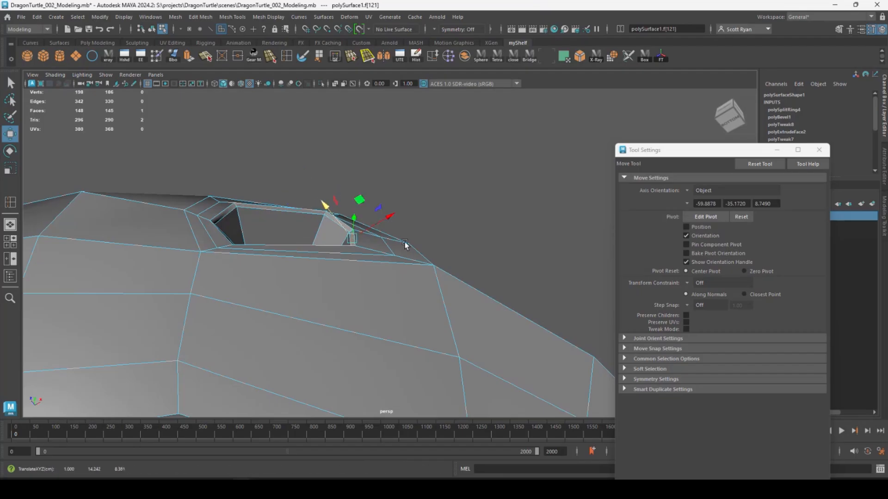
pyautogui.keyDown('alt'); pyautogui.moveTo(405, 245); pyautogui.dragTo(370, 210); pyautogui.keyUp('alt')
pyautogui.keyDown('shift'); pyautogui.click(369, 207); pyautogui.keyUp('shift')
pyautogui.moveTo(424, 230); pyautogui.dragTo(440, 227)
pyautogui.keyDown('alt'); pyautogui.moveTo(401, 256); pyautogui.dragTo(390, 235); pyautogui.keyUp('alt')
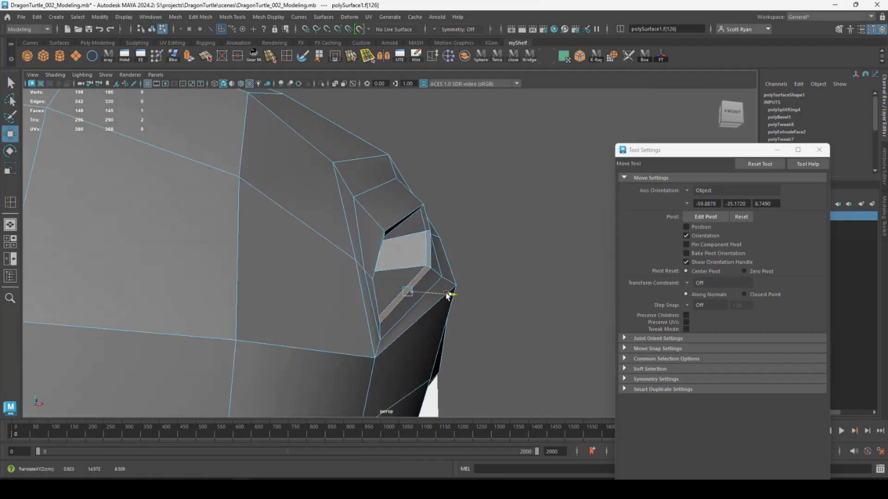
pyautogui.keyDown('alt'); pyautogui.moveTo(448, 293); pyautogui.dragTo(265, 274); pyautogui.keyUp('alt')
pyautogui.keyDown('alt'); pyautogui.moveTo(265, 274); pyautogui.dragTo(252, 268, button='right'); pyautogui.keyUp('alt')
pyautogui.keyDown('alt'); pyautogui.moveTo(269, 263); pyautogui.dragTo(239, 256); pyautogui.keyUp('alt')
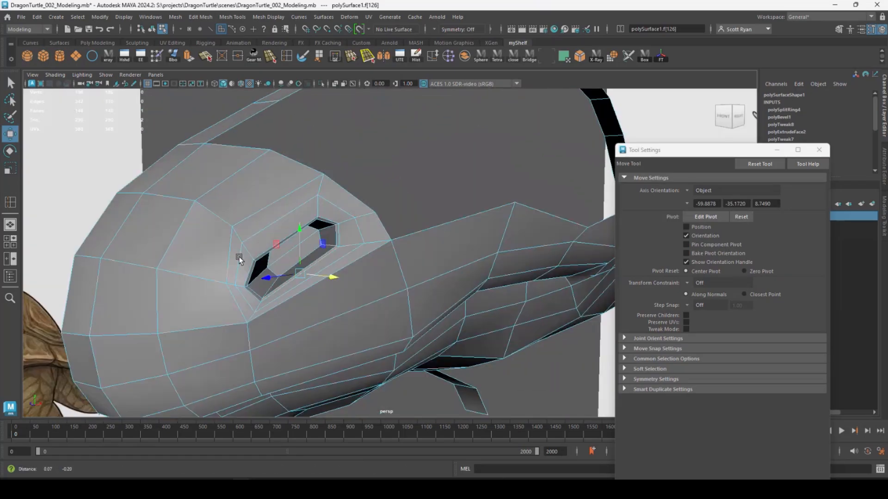
# Return to object selection and preview the head mesh smoothed to check the nostril's shape
pyautogui.moveTo(239, 256); pyautogui.dragTo(295, 180, button='right')
pyautogui.press('3')
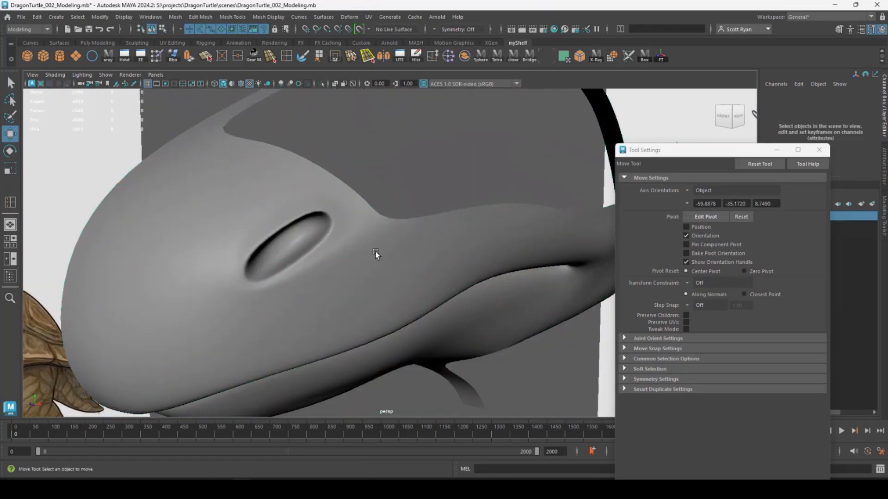
pyautogui.keyDown('alt'); pyautogui.moveTo(375, 251); pyautogui.dragTo(329, 258); pyautogui.keyUp('alt')
pyautogui.click(327, 259)
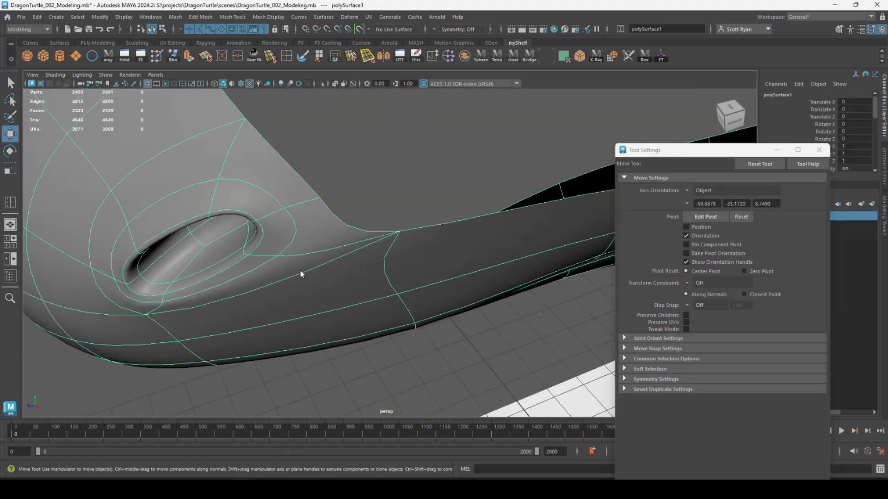
# Slide the edges below, in front of and above the nostril along their neighbouring edges with the Slide Edge tool
pyautogui.moveTo(301, 270); pyautogui.dragTo(302, 231, button='right')
pyautogui.keyDown('alt'); pyautogui.moveTo(314, 296); pyautogui.dragTo(283, 261); pyautogui.keyUp('alt')
pyautogui.click(284, 259)
pyautogui.click(368, 57)
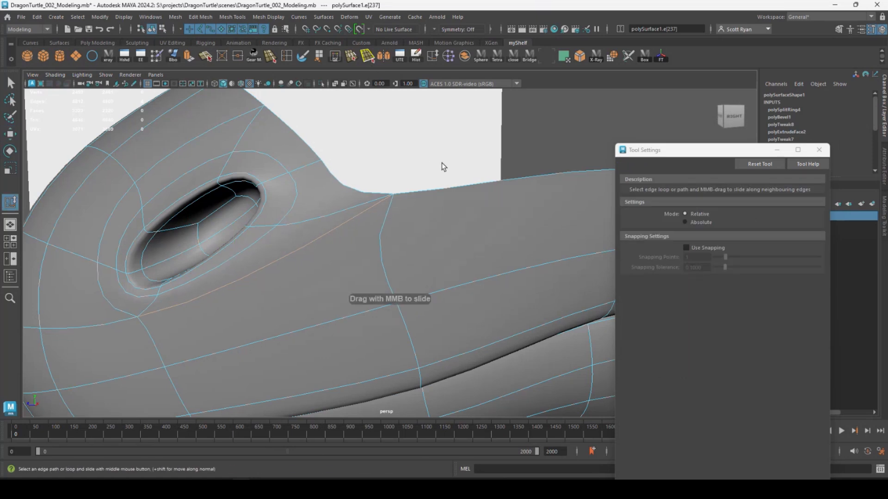
pyautogui.keyDown('alt'); pyautogui.moveTo(465, 168); pyautogui.dragTo(353, 159); pyautogui.keyUp('alt')
pyautogui.click(207, 239)
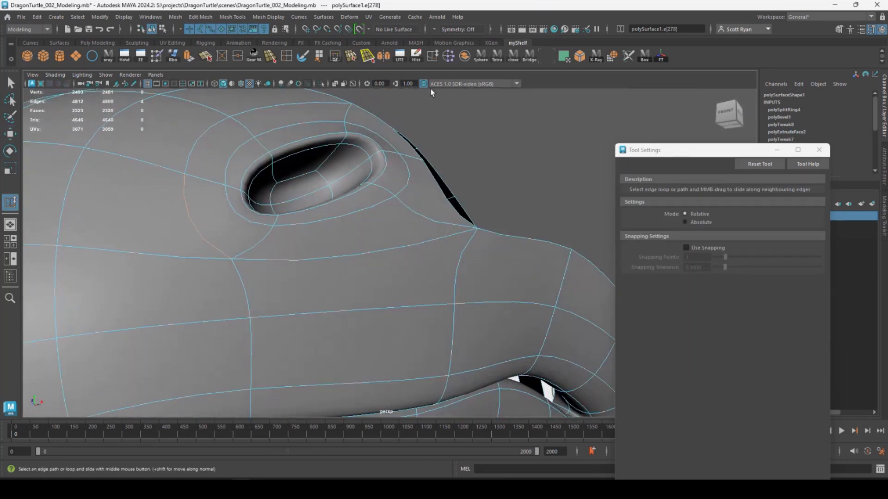
pyautogui.keyDown('alt'); pyautogui.moveTo(460, 180); pyautogui.dragTo(307, 222); pyautogui.keyUp('alt')
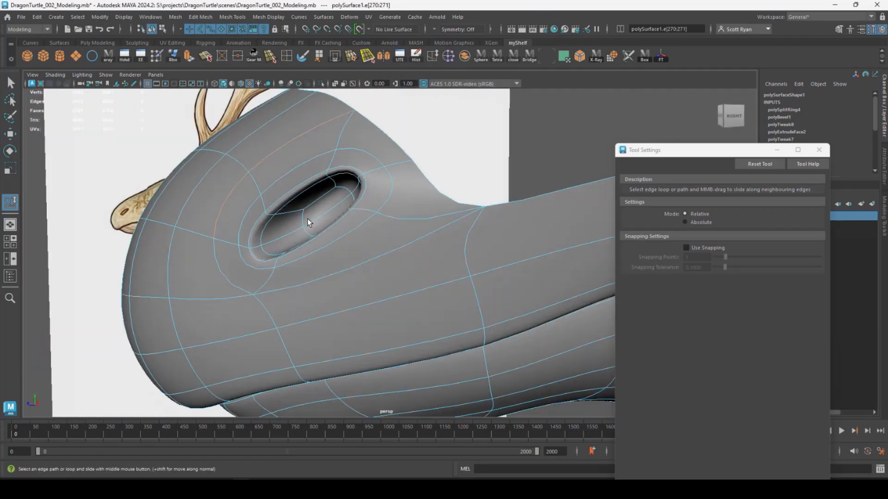
# Turn off the smooth preview and slide the lengthwise edges between the nostril and the upper lip
pyautogui.press('1')
pyautogui.scroll(-4, 307, 222)
pyautogui.keyDown('alt'); pyautogui.moveTo(319, 263); pyautogui.dragTo(296, 208); pyautogui.keyUp('alt')
pyautogui.click(373, 272)
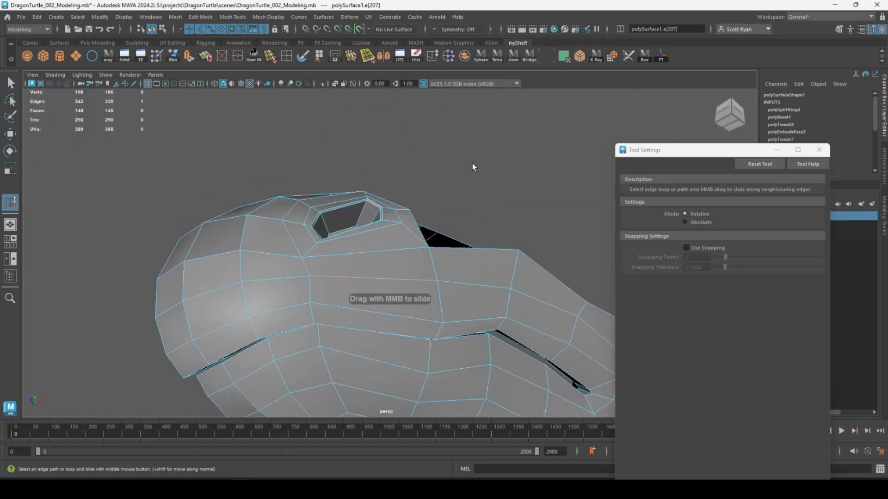
pyautogui.keyDown('alt'); pyautogui.moveTo(411, 188); pyautogui.dragTo(321, 251); pyautogui.keyUp('alt')
pyautogui.click(284, 263)
pyautogui.click(294, 288)
# Move the vertex where the snout's rear border meets the upper lip strip, checking it against the front reference
pyautogui.press('w')
pyautogui.keyDown('alt'); pyautogui.moveTo(321, 251); pyautogui.dragTo(301, 259, button='right'); pyautogui.keyUp('alt')
pyautogui.click(338, 254)
pyautogui.keyDown('alt'); pyautogui.moveTo(338, 255); pyautogui.dragTo(370, 263); pyautogui.keyUp('alt')
pyautogui.moveTo(372, 263); pyautogui.dragTo(373, 257)
pyautogui.keyDown('alt'); pyautogui.moveTo(374, 257); pyautogui.dragTo(430, 289); pyautogui.keyUp('alt')
pyautogui.press('space')
pyautogui.press('space')
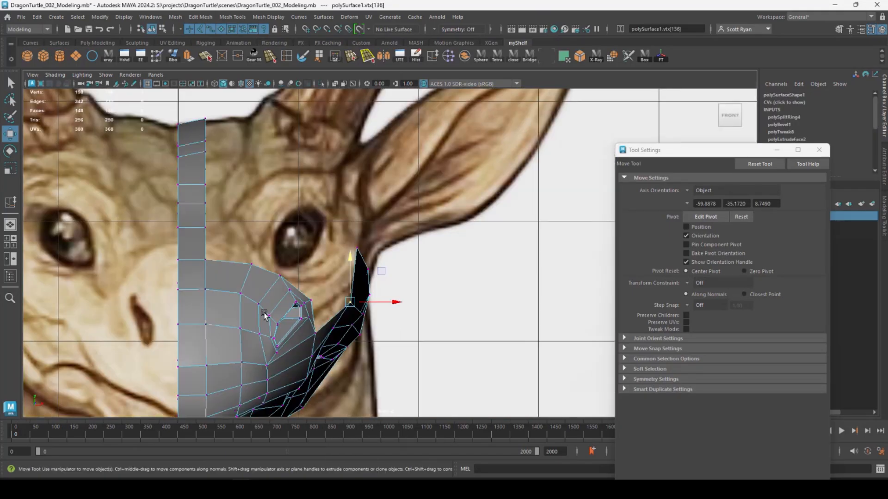
pyautogui.press('space')
pyautogui.press('space')
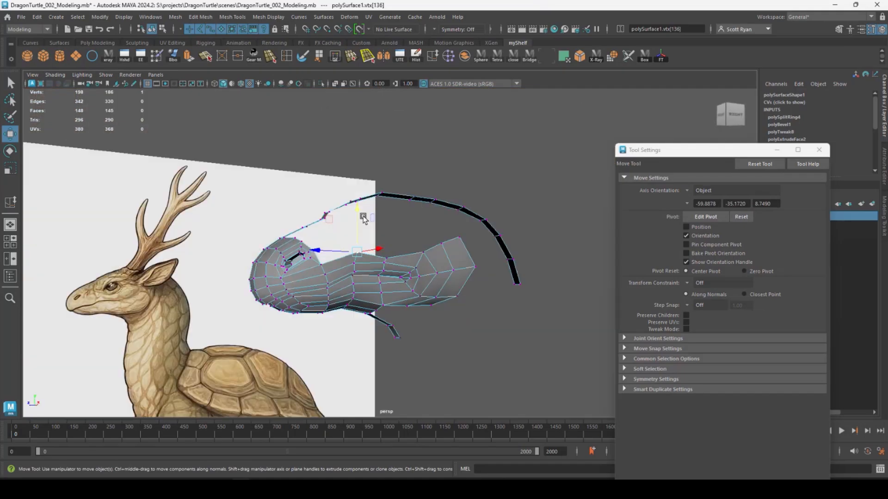
# Select the open edges along the snout's rear border and extrude them toward the eye in the side view
pyautogui.keyDown('alt'); pyautogui.moveTo(362, 218); pyautogui.dragTo(142, 243); pyautogui.keyUp('alt')
pyautogui.click(172, 241)
pyautogui.keyDown('shift'); pyautogui.doubleClick(249, 302); pyautogui.keyUp('shift')
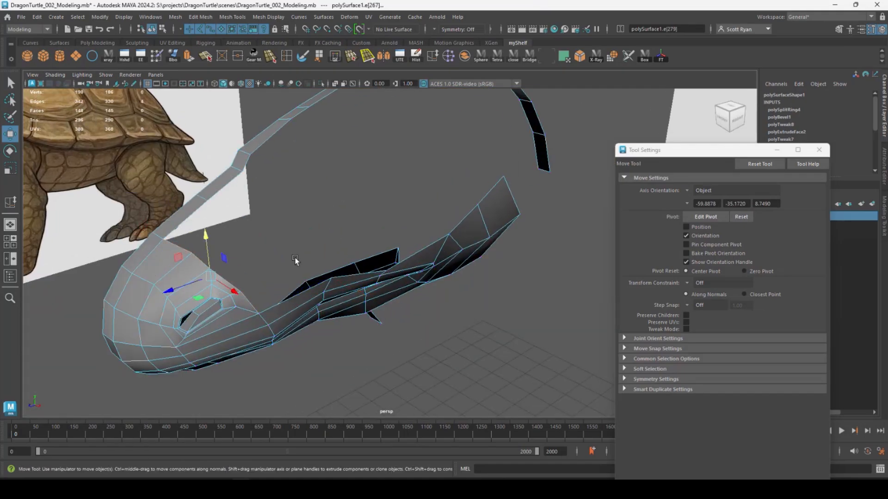
pyautogui.keyDown('alt'); pyautogui.moveTo(295, 258); pyautogui.dragTo(313, 236); pyautogui.keyUp('alt')
pyautogui.hotkey('ctrl', 'e')
pyautogui.press('space')
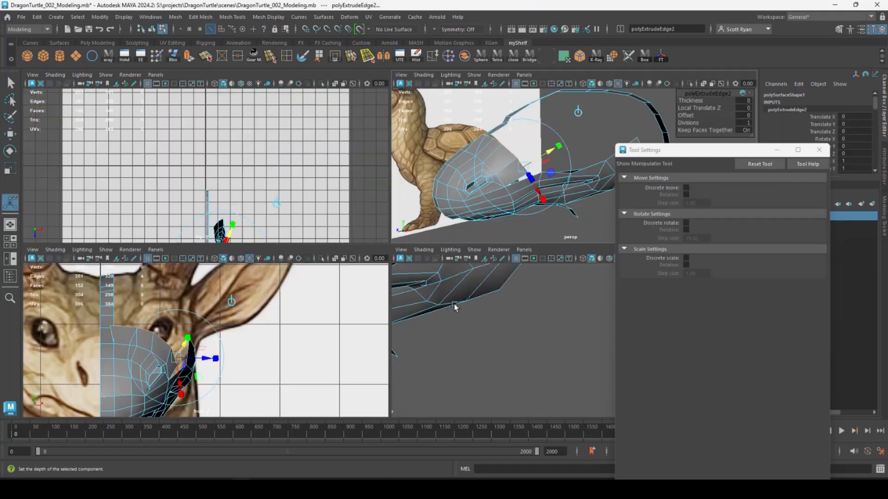
pyautogui.press('space')
pyautogui.keyDown('alt'); pyautogui.moveTo(154, 229); pyautogui.dragTo(258, 224, button='right'); pyautogui.keyUp('alt')
pyautogui.moveTo(258, 225); pyautogui.dragTo(274, 221)
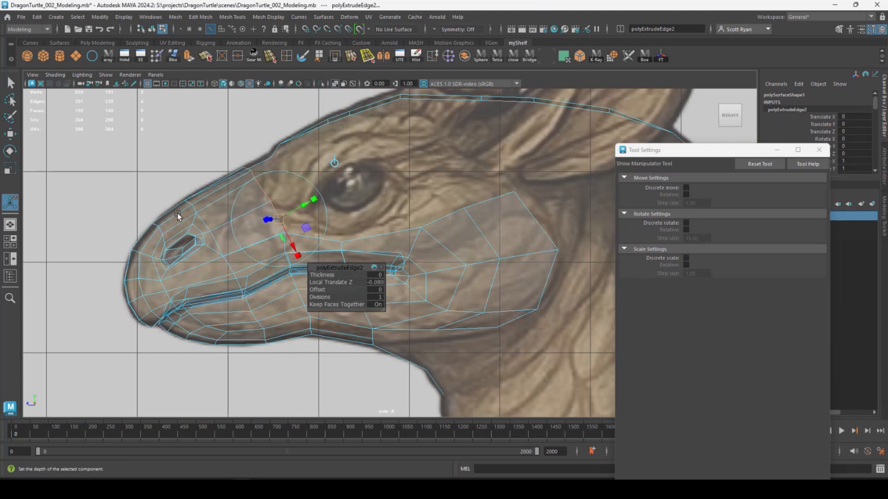
# Move and rotate the extruded border edges back toward the front of the eye to follow the side reference
pyautogui.keyDown('alt'); pyautogui.moveTo(178, 217); pyautogui.dragTo(287, 254, button='right'); pyautogui.keyUp('alt')
pyautogui.press('e')
pyautogui.press('w')
pyautogui.moveTo(234, 186); pyautogui.dragTo(268, 203)
pyautogui.press('space')
pyautogui.press('space')
pyautogui.press('e')
pyautogui.press('w')
pyautogui.press('space')
pyautogui.press('space')
# Scale the extruded border edges and reposition them between the profile strip and the upper lip
pyautogui.keyDown('alt'); pyautogui.moveTo(272, 213); pyautogui.dragTo(303, 250, button='right'); pyautogui.keyUp('alt')
pyautogui.press('r')
pyautogui.moveTo(197, 196); pyautogui.dragTo(176, 198)
pyautogui.press('w')
pyautogui.moveTo(240, 195); pyautogui.dragTo(227, 195)
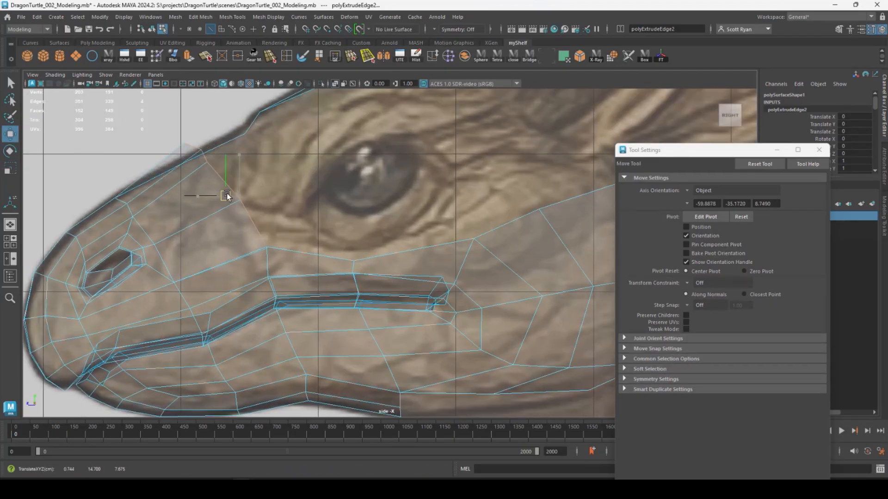
pyautogui.press('r')
pyautogui.press('w')
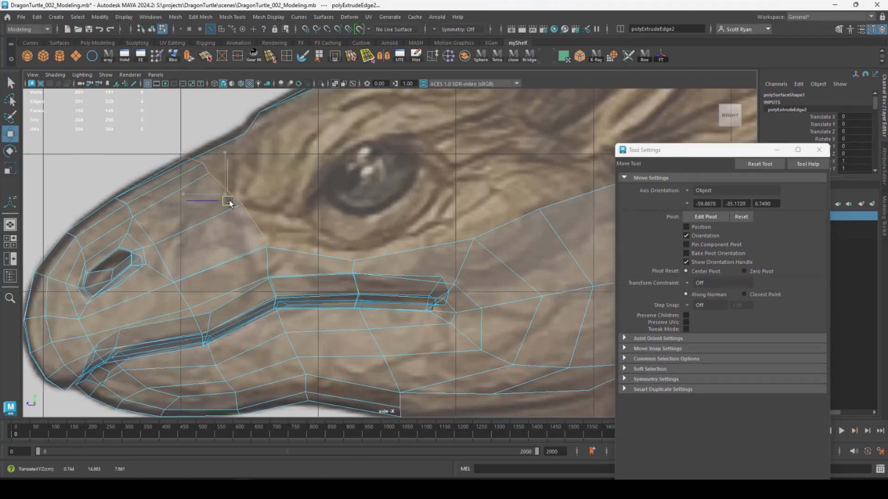
pyautogui.press('space')
pyautogui.press('space')
# Snap the extruded row's end vertices onto the adjacent profile strip and upper lip vertices
pyautogui.keyDown('alt'); pyautogui.moveTo(416, 204); pyautogui.dragTo(222, 216); pyautogui.keyUp('alt')
pyautogui.moveTo(235, 214); pyautogui.dragTo(206, 217, button='right')
pyautogui.click(219, 226)
pyautogui.keyDown('alt'); pyautogui.moveTo(221, 227); pyautogui.dragTo(386, 281); pyautogui.keyUp('alt')
pyautogui.click(353, 268)
pyautogui.press('v')
pyautogui.keyDown('alt'); pyautogui.moveTo(345, 247); pyautogui.dragTo(411, 268); pyautogui.keyUp('alt')
pyautogui.click(392, 263)
pyautogui.keyDown('alt'); pyautogui.moveTo(410, 268); pyautogui.dragTo(321, 294); pyautogui.keyUp('alt')
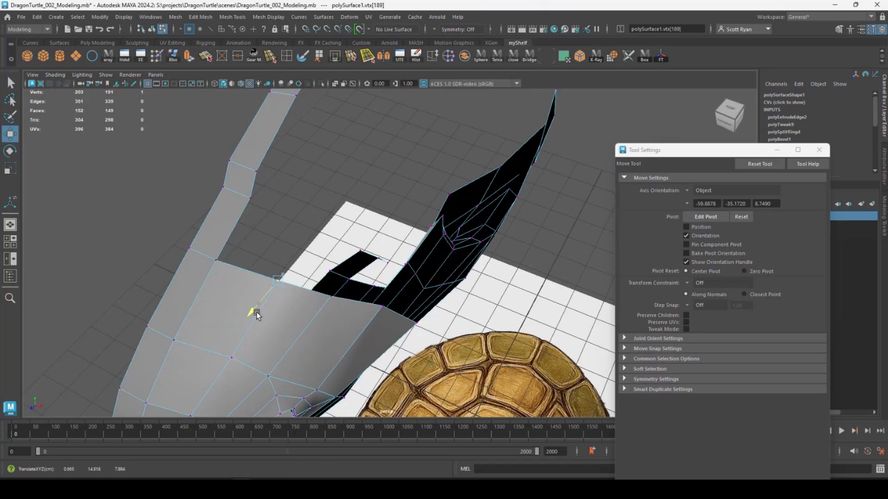
# Merge the overlapping vertices at both ends of the extruded row
pyautogui.keyDown('alt'); pyautogui.moveTo(257, 312); pyautogui.dragTo(323, 235); pyautogui.keyUp('alt')
pyautogui.keyDown('alt'); pyautogui.moveTo(323, 235); pyautogui.dragTo(215, 225); pyautogui.keyUp('alt')
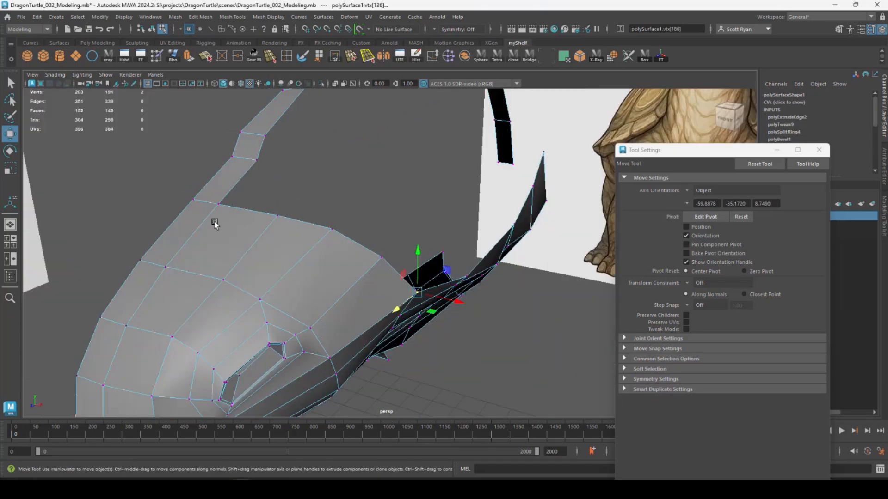
pyautogui.click(196, 19)
pyautogui.click(212, 117)
pyautogui.keyDown('alt'); pyautogui.moveTo(282, 212); pyautogui.dragTo(305, 216); pyautogui.keyUp('alt')
pyautogui.press('w')
# Select the new row's vertex beside the profile strip and align it with the snout ridge in the side view
pyautogui.keyDown('alt'); pyautogui.moveTo(305, 219); pyautogui.dragTo(444, 259); pyautogui.keyUp('alt')
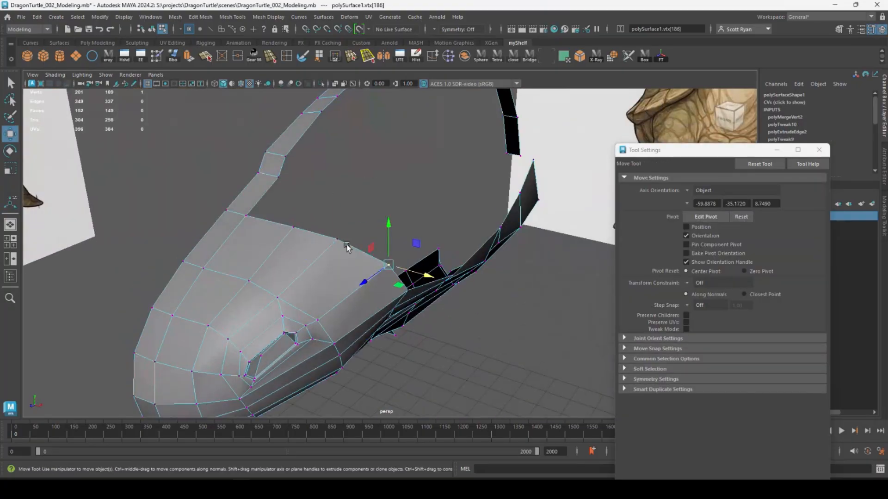
pyautogui.click(347, 243)
pyautogui.moveTo(368, 247); pyautogui.dragTo(222, 184)
pyautogui.click(291, 225)
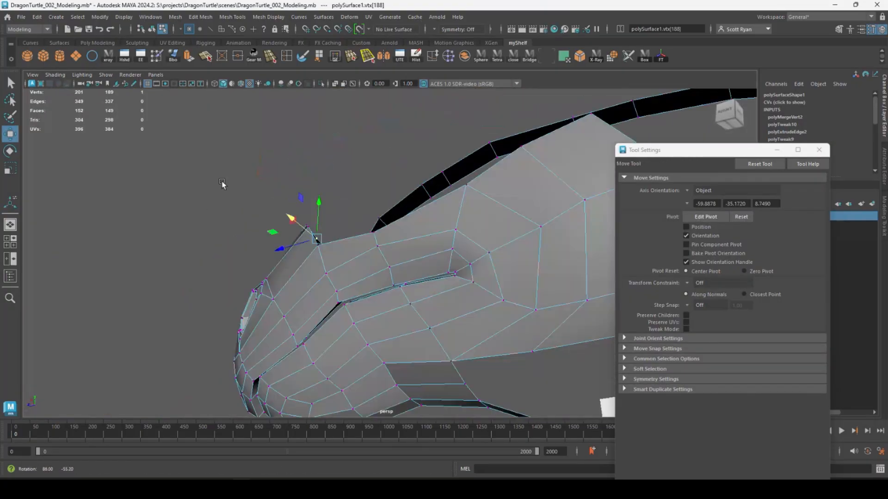
pyautogui.press('space')
pyautogui.press('space')
pyautogui.keyDown('alt'); pyautogui.moveTo(267, 270); pyautogui.dragTo(257, 298, button='middle'); pyautogui.keyUp('alt')
pyautogui.press('space')
pyautogui.press('space')
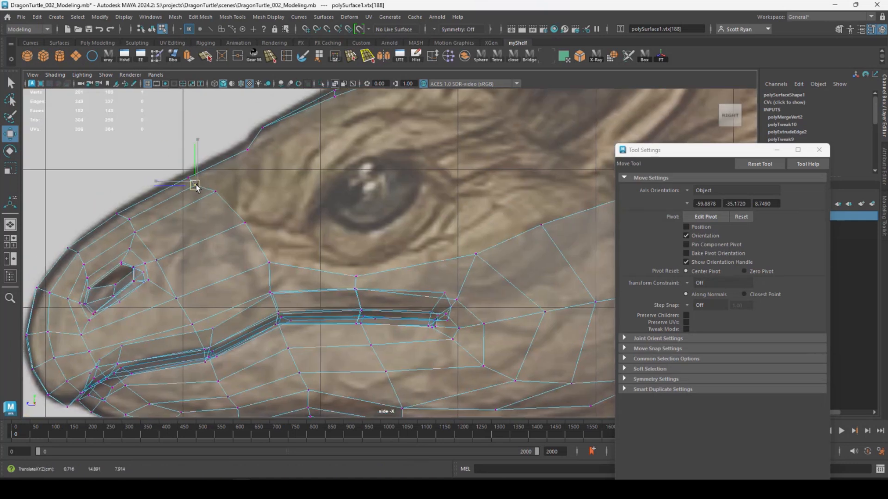
# Move the remaining vertices of the new rear border forward and down to follow the contour in the side reference
pyautogui.click(216, 191)
pyautogui.moveTo(215, 192); pyautogui.dragTo(238, 238)
pyautogui.click(246, 223)
pyautogui.click(269, 263)
pyautogui.moveTo(270, 263); pyautogui.dragTo(268, 273)
pyautogui.press('space')
pyautogui.press('space')
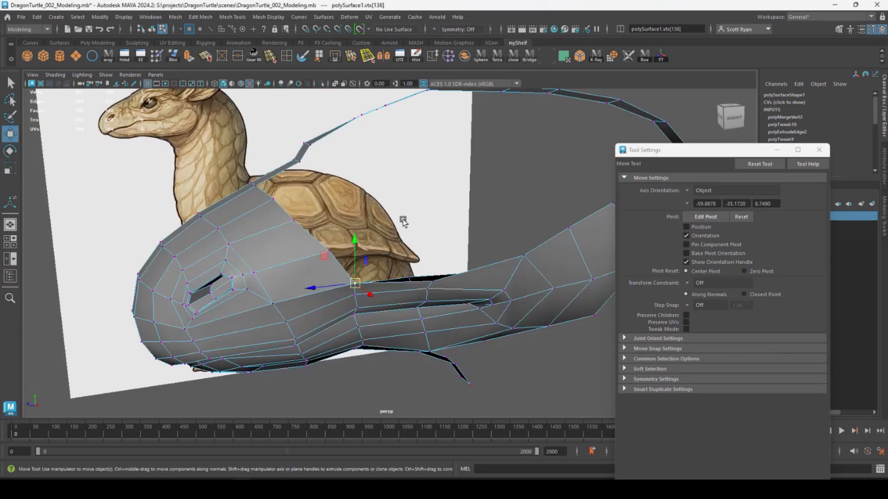
# Try to shift the two upper vertices of the new rear border inward in the front view
pyautogui.keyDown('alt'); pyautogui.moveTo(404, 221); pyautogui.dragTo(463, 224); pyautogui.keyUp('alt')
pyautogui.press('space')
pyautogui.press('space')
pyautogui.click(254, 237)
pyautogui.moveTo(254, 237); pyautogui.dragTo(240, 235)
pyautogui.click(294, 250)
pyautogui.moveTo(295, 250); pyautogui.dragTo(284, 258)
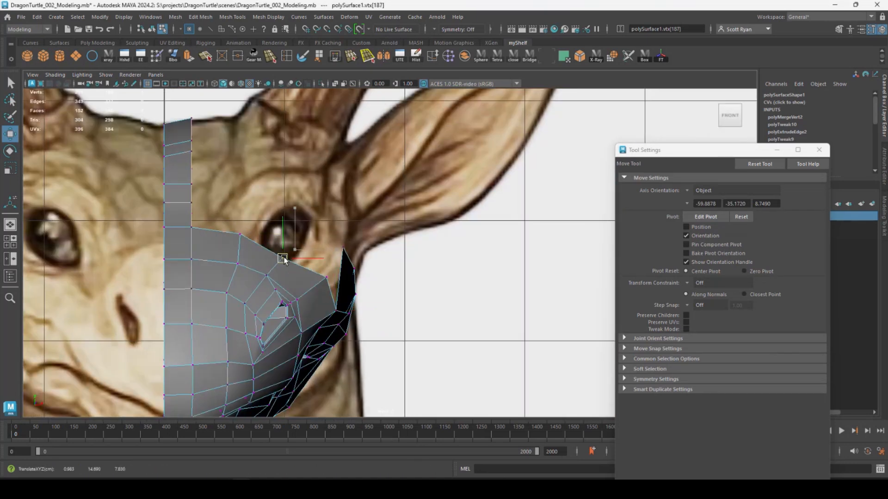
pyautogui.click(236, 265)
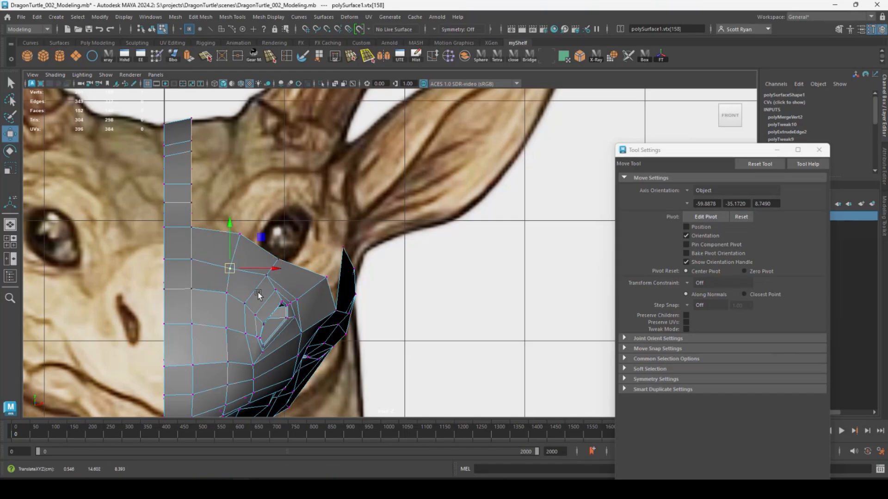
# Undo the latest vertex moves on the new rear border
pyautogui.hotkey('ctrl', 'z')
pyautogui.hotkey('ctrl', 'z')
pyautogui.hotkey('ctrl', 'z')
pyautogui.hotkey('ctrl', 'z')
# Reposition the rear border's vertices in the side view from the snout ridge down toward the mouth line
pyautogui.moveTo(257, 301); pyautogui.dragTo(416, 268)
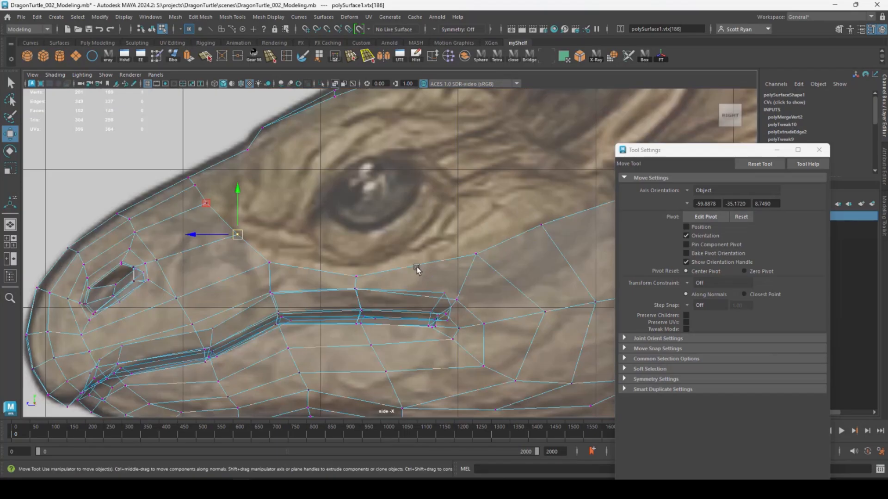
pyautogui.press('space')
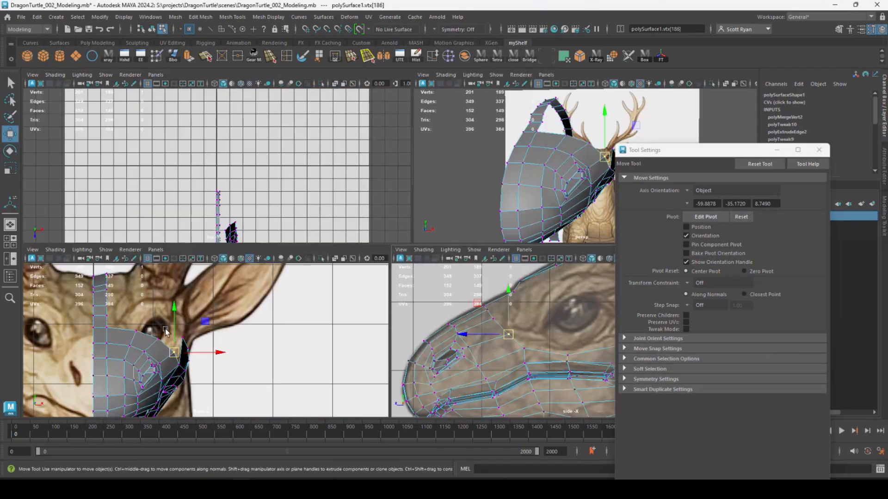
pyautogui.press('space')
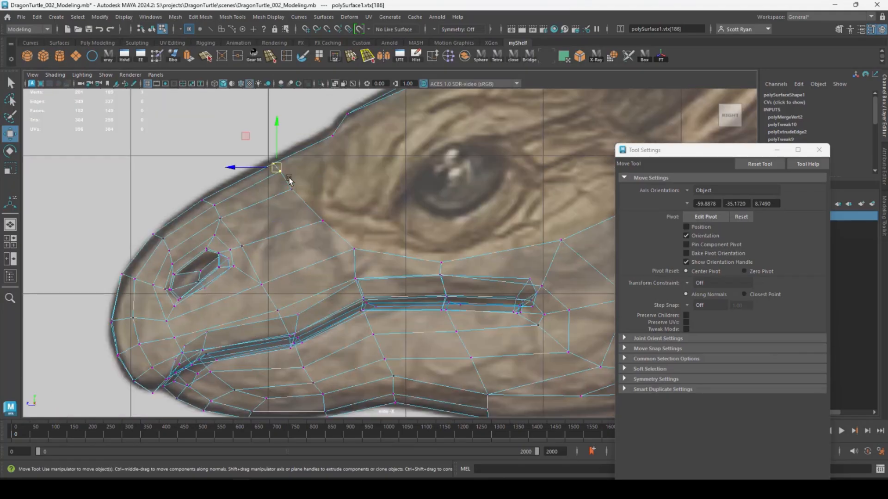
pyautogui.moveTo(276, 168); pyautogui.dragTo(263, 172)
pyautogui.click(323, 220)
pyautogui.moveTo(323, 221); pyautogui.dragTo(352, 287)
pyautogui.click(355, 279)
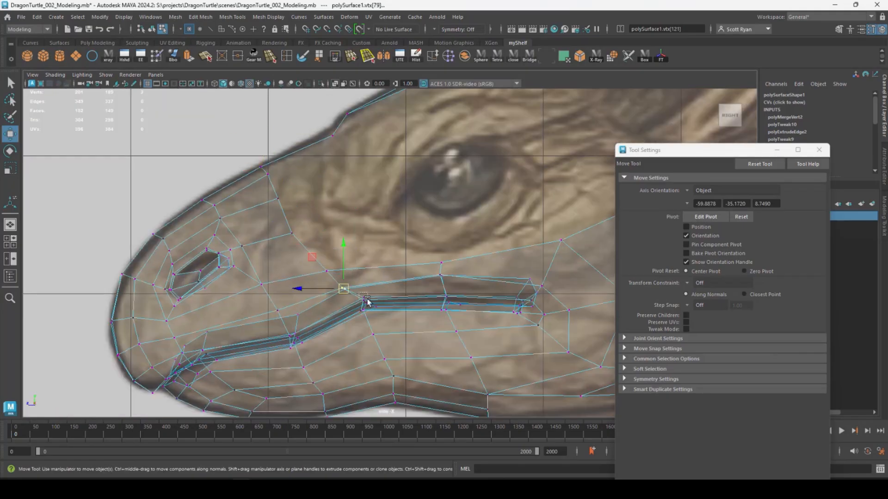
pyautogui.click(367, 301)
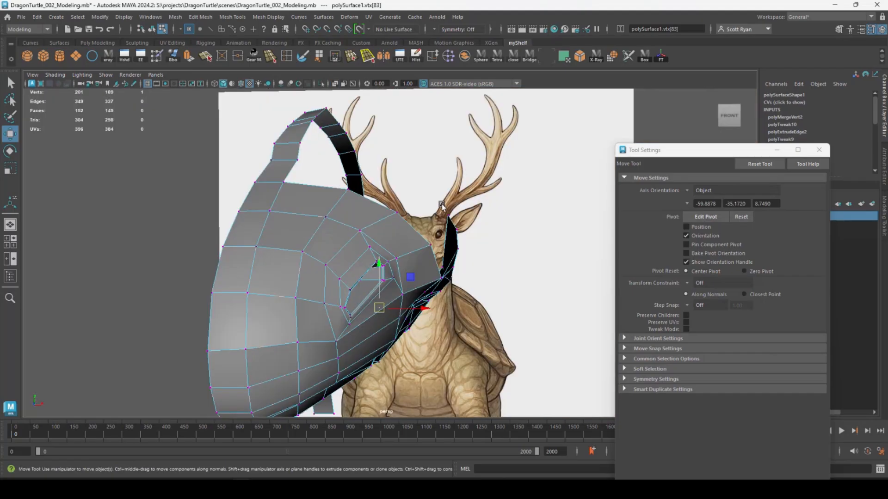
# Pull the lower vertices of the rear border inward to round the snout's side near the upper lip
pyautogui.keyDown('alt'); pyautogui.moveTo(442, 206); pyautogui.dragTo(399, 162); pyautogui.keyUp('alt')
pyautogui.moveTo(369, 147); pyautogui.dragTo(385, 168)
pyautogui.moveTo(413, 134); pyautogui.dragTo(404, 139)
pyautogui.click(395, 186)
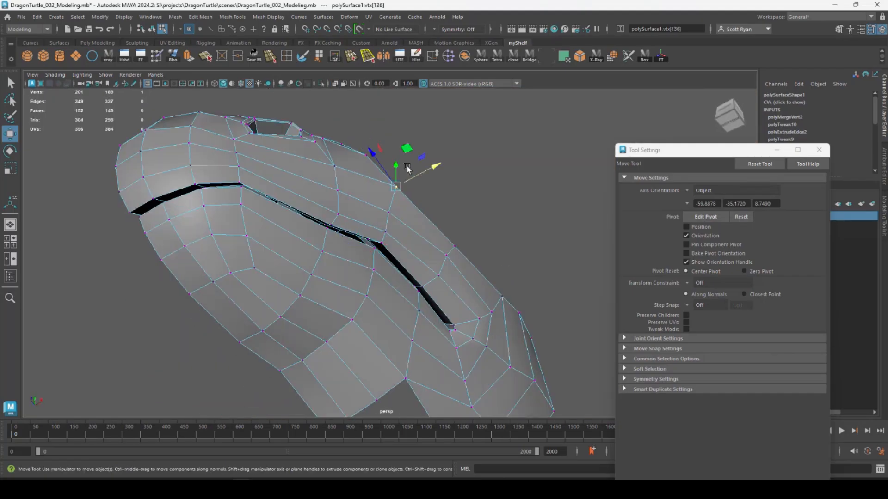
pyautogui.moveTo(415, 177); pyautogui.dragTo(407, 180)
# Nudge the rear border's vertex beside the profile strip and its lowest vertex inward to smooth the snout's curvature
pyautogui.keyDown('alt'); pyautogui.moveTo(396, 211); pyautogui.dragTo(372, 298); pyautogui.keyUp('alt')
pyautogui.click(271, 262)
pyautogui.moveTo(300, 284); pyautogui.dragTo(293, 279)
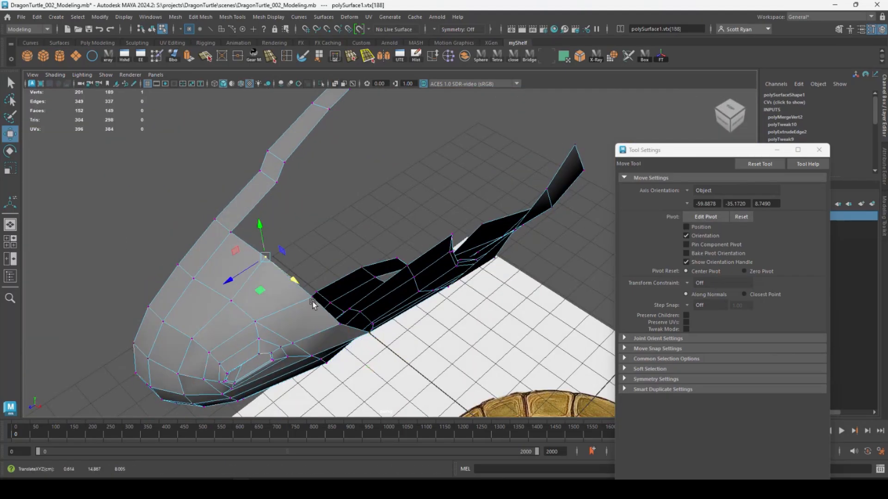
pyautogui.click(313, 300)
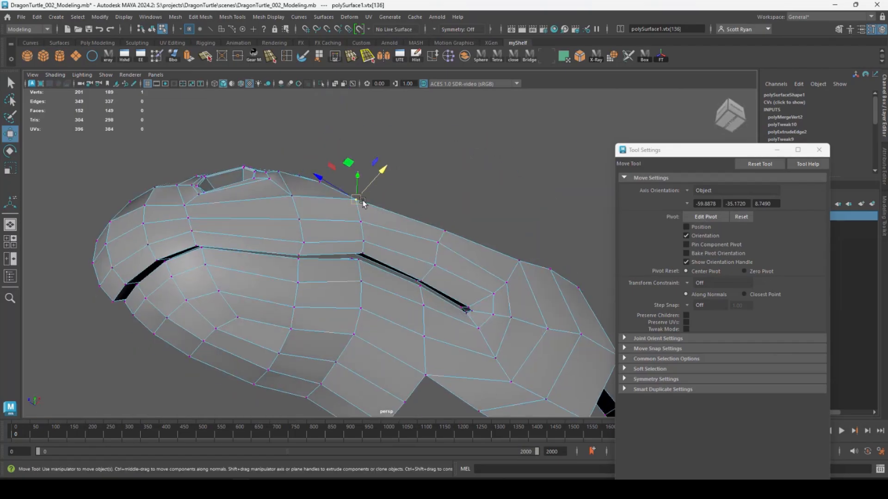
pyautogui.moveTo(382, 170); pyautogui.dragTo(375, 177)
pyautogui.keyDown('alt'); pyautogui.moveTo(376, 185); pyautogui.dragTo(386, 280); pyautogui.keyUp('alt')
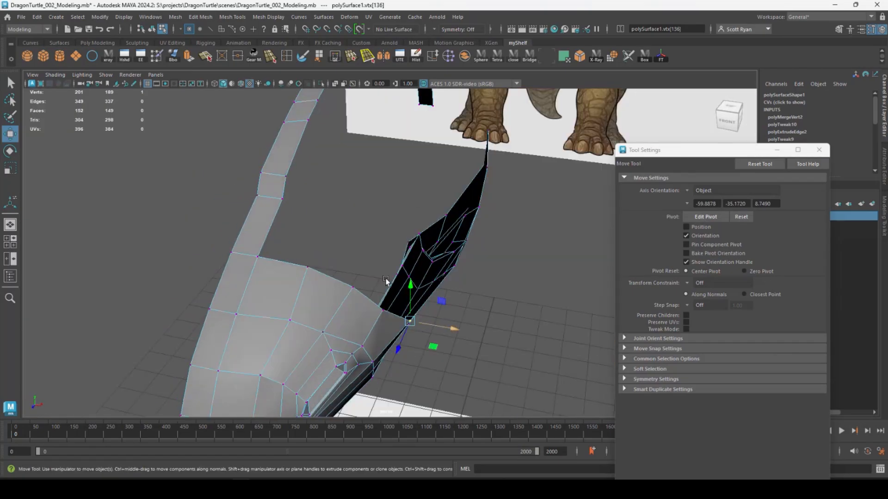
# Reposition the rear border's upper vertices in the front view, easing them inward below the eye with soft selection
pyautogui.click(290, 322)
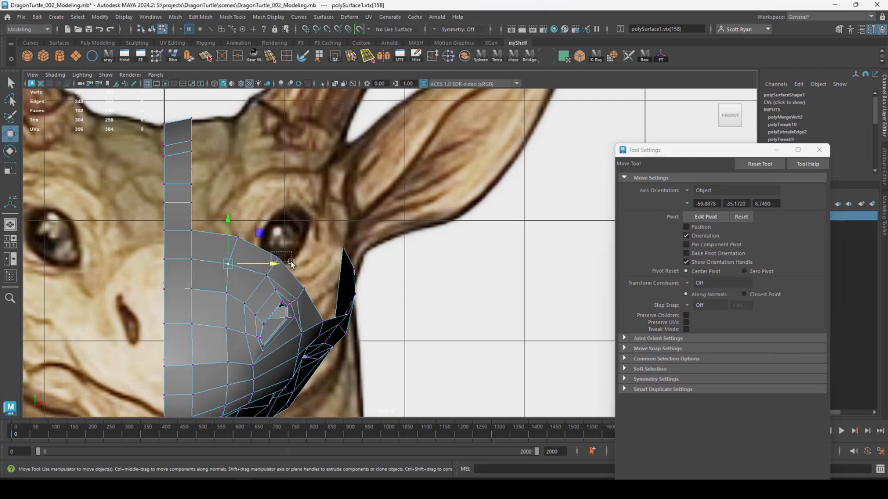
pyautogui.press('b')
pyautogui.moveTo(284, 267); pyautogui.dragTo(278, 288)
pyautogui.moveTo(275, 286); pyautogui.dragTo(272, 288)
pyautogui.moveTo(270, 254); pyautogui.dragTo(245, 254)
pyautogui.click(231, 242)
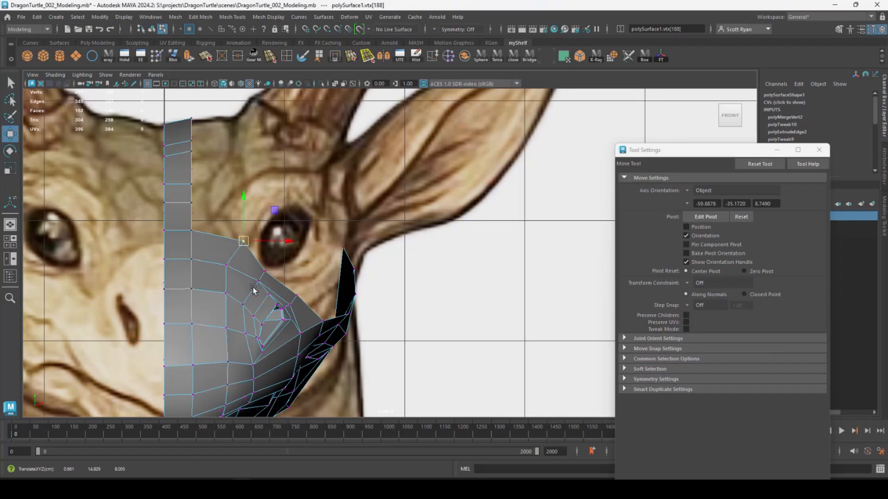
pyautogui.click(269, 295)
pyautogui.press('b')
pyautogui.moveTo(269, 295); pyautogui.dragTo(263, 296)
# Pull the rear border's side vertices inward in the perspective view to round the snout beside the nostril
pyautogui.press('space')
pyautogui.moveTo(415, 260); pyautogui.dragTo(413, 231)
pyautogui.keyDown('alt'); pyautogui.moveTo(389, 223); pyautogui.dragTo(395, 273); pyautogui.keyUp('alt')
pyautogui.press('space')
pyautogui.click(350, 301)
pyautogui.moveTo(376, 304); pyautogui.dragTo(312, 316)
pyautogui.click(371, 311)
pyautogui.moveTo(392, 322); pyautogui.dragTo(388, 320)
# Smooth the snout's side by adjusting the vertices between the nostril and the rear border from several angles
pyautogui.keyDown('alt'); pyautogui.moveTo(387, 320); pyautogui.dragTo(347, 262); pyautogui.keyUp('alt')
pyautogui.moveTo(348, 262); pyautogui.dragTo(362, 291)
pyautogui.keyDown('alt'); pyautogui.moveTo(362, 291); pyautogui.dragTo(402, 305); pyautogui.keyUp('alt')
pyautogui.moveTo(389, 308); pyautogui.dragTo(307, 298)
pyautogui.keyDown('alt'); pyautogui.moveTo(307, 298); pyautogui.dragTo(291, 225); pyautogui.keyUp('alt')
pyautogui.moveTo(312, 267); pyautogui.dragTo(315, 269)
pyautogui.keyDown('alt'); pyautogui.moveTo(316, 269); pyautogui.dragTo(380, 302); pyautogui.keyUp('alt')
pyautogui.moveTo(380, 301); pyautogui.dragTo(301, 301)
pyautogui.press('space')
pyautogui.press('space')
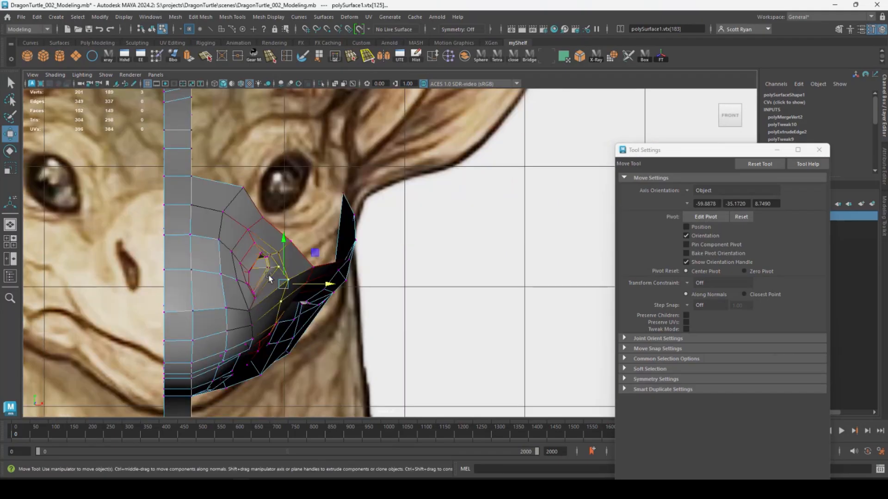
# Widen the forehead profile strip slightly in the front view and ease its lowest outer vertex inward
pyautogui.click(254, 339)
pyautogui.press('b')
pyautogui.moveTo(153, 328); pyautogui.dragTo(180, 402)
pyautogui.press('r')
pyautogui.moveTo(204, 369); pyautogui.dragTo(174, 379)
pyautogui.press('w')
pyautogui.keyDown('alt'); pyautogui.moveTo(183, 370); pyautogui.dragTo(289, 241, button='right'); pyautogui.keyUp('alt')
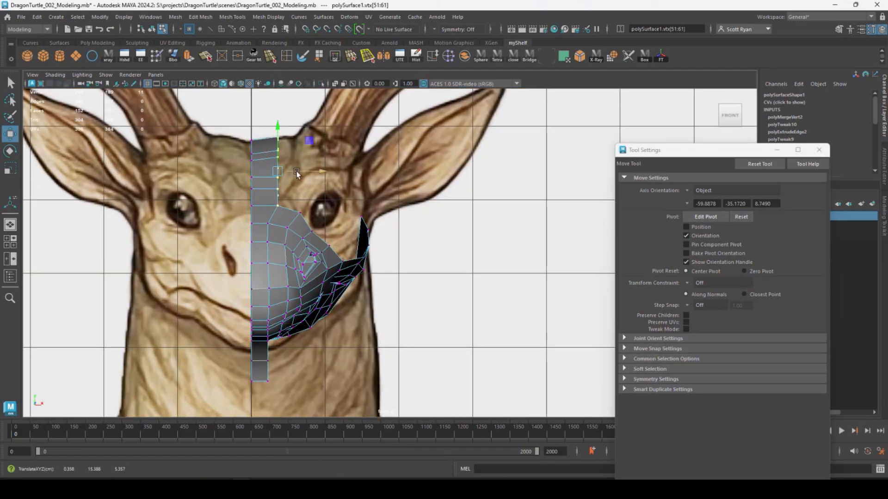
pyautogui.moveTo(280, 170); pyautogui.dragTo(283, 169)
pyautogui.click(280, 205)
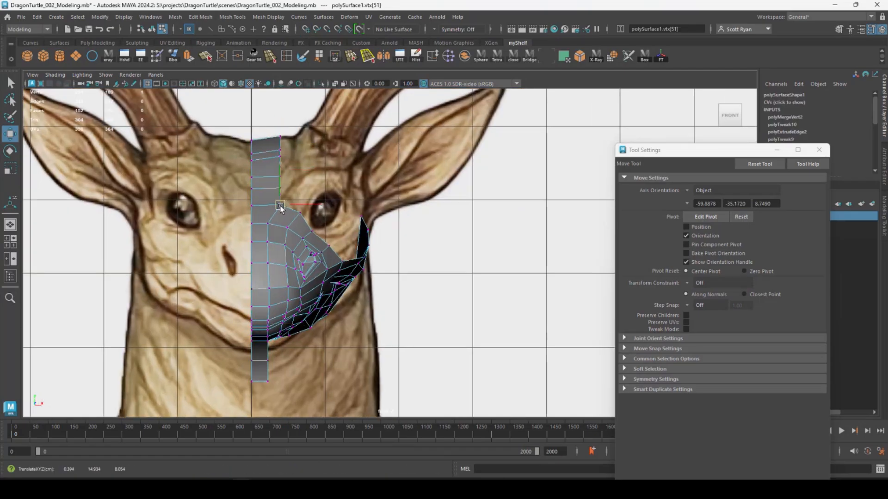
pyautogui.moveTo(280, 205); pyautogui.dragTo(277, 205)
pyautogui.click(269, 241)
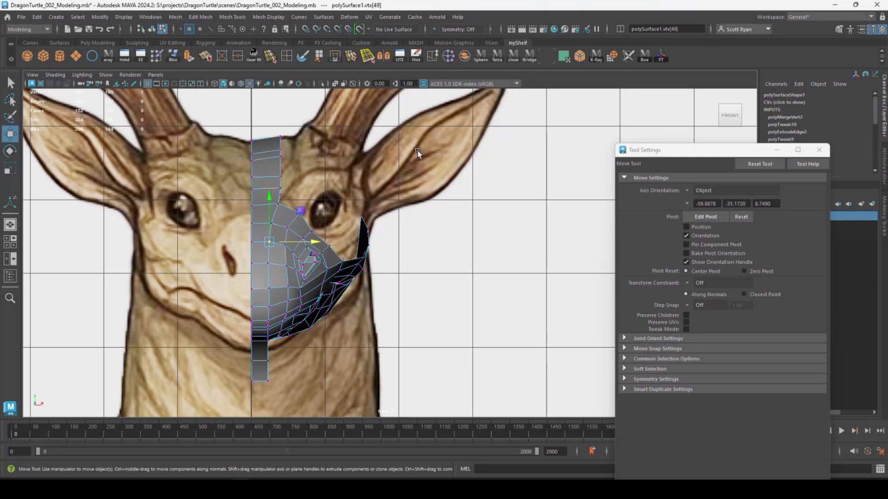
# Return to object mode, create a polygon sphere for the eyeball and rotate it 90 degrees in X
pyautogui.press('space')
pyautogui.press('space')
pyautogui.keyDown('alt'); pyautogui.moveTo(318, 222); pyautogui.dragTo(309, 264); pyautogui.keyUp('alt')
pyautogui.moveTo(309, 264); pyautogui.dragTo(347, 241, button='right')
pyautogui.keyDown('alt'); pyautogui.moveTo(381, 282); pyautogui.dragTo(246, 280, button='right'); pyautogui.keyUp('alt')
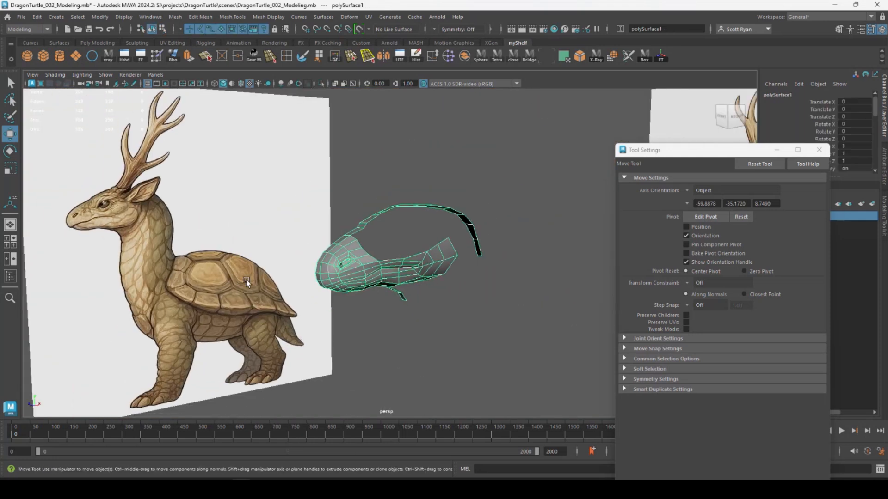
pyautogui.click(27, 56)
pyautogui.press('f')
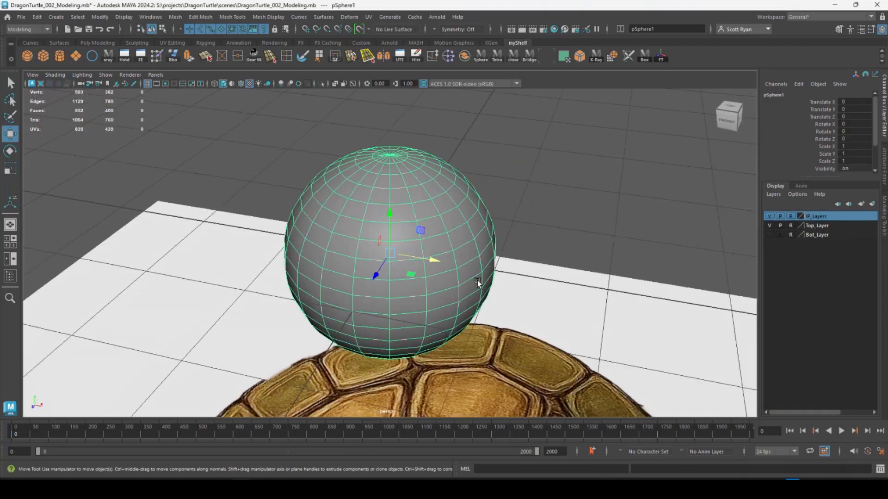
pyautogui.press('e')
pyautogui.moveTo(382, 223); pyautogui.dragTo(367, 283)
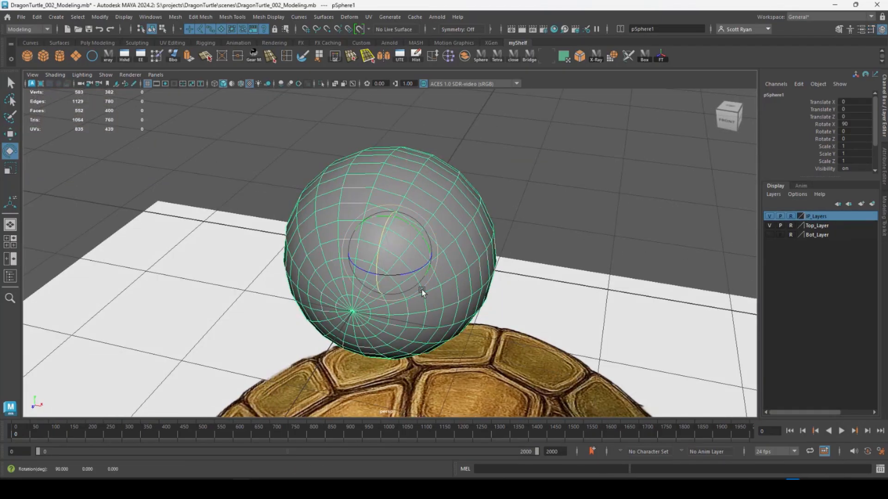
# Set the sphere's axis and height subdivisions to 32
pyautogui.keyDown('alt'); pyautogui.moveTo(455, 306); pyautogui.dragTo(443, 266); pyautogui.keyUp('alt')
pyautogui.scroll(-5, 811, 160)
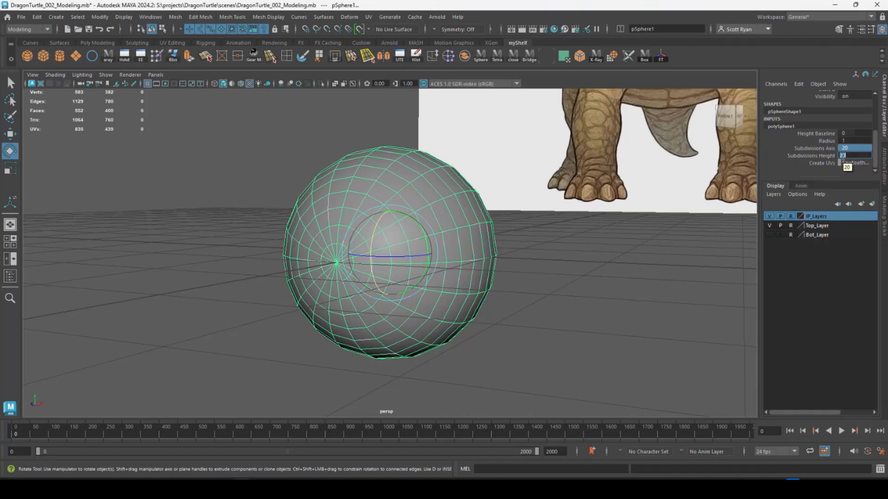
pyautogui.write('32')
pyautogui.press('Return')
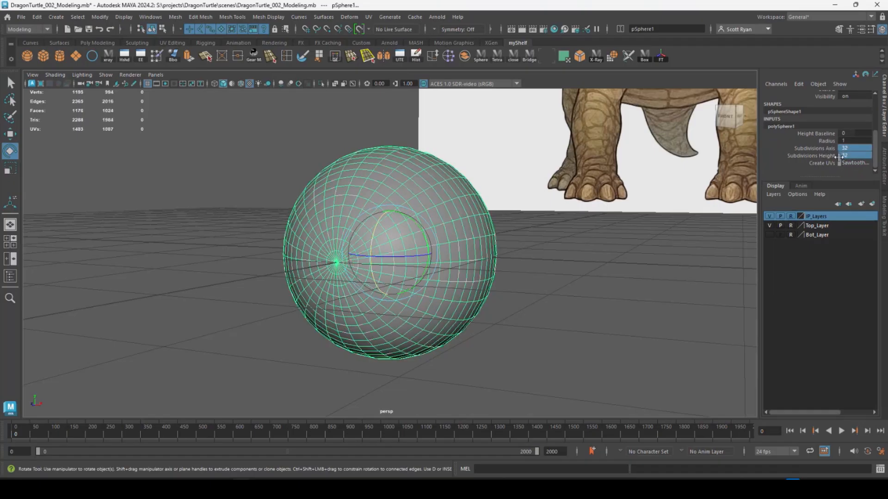
# Create a platonic solid, move it forward of the sphere and set its primitive to Cube
pyautogui.click(43, 55)
pyautogui.press('Delete')
pyautogui.click(56, 16)
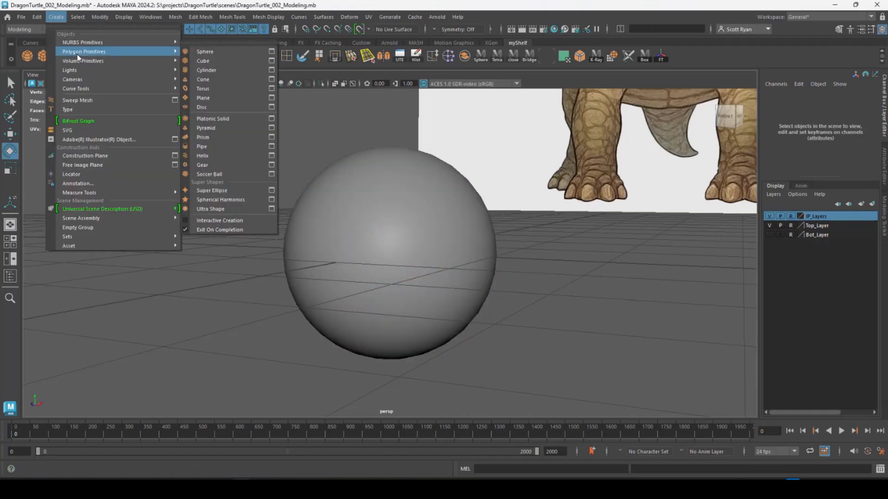
pyautogui.click(220, 98)
pyautogui.press('w')
pyautogui.moveTo(366, 257); pyautogui.dragTo(304, 268)
pyautogui.scroll(-3, 815, 152)
pyautogui.click(802, 164)
pyautogui.click(856, 126)
pyautogui.click(847, 144)
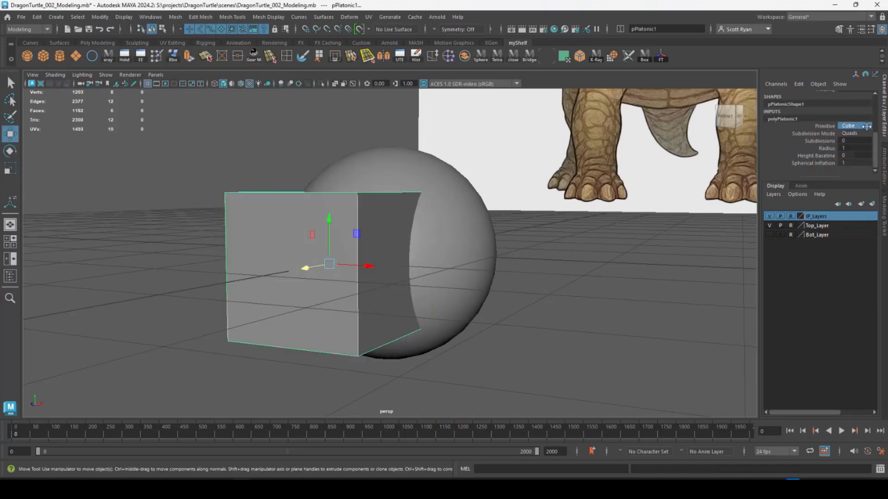
# Show wireframe on shaded objects and raise the platonic cube's subdivisions until it forms a quad sphere
pyautogui.click(240, 84)
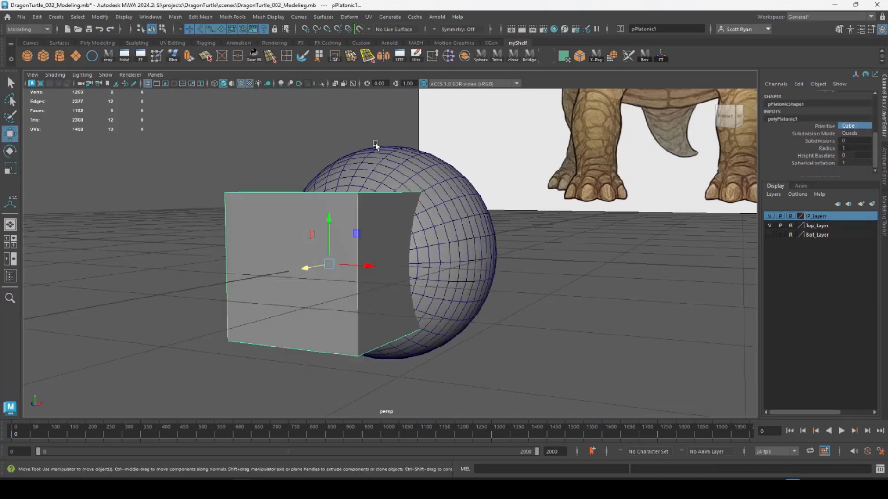
pyautogui.moveTo(307, 269); pyautogui.dragTo(339, 251)
pyautogui.moveTo(521, 162); pyautogui.dragTo(535, 158, button='middle')
pyautogui.keyDown('alt'); pyautogui.moveTo(391, 201); pyautogui.dragTo(346, 196); pyautogui.keyUp('alt')
pyautogui.moveTo(346, 198); pyautogui.dragTo(347, 172, button='right')
pyautogui.click(361, 185)
pyautogui.press('w')
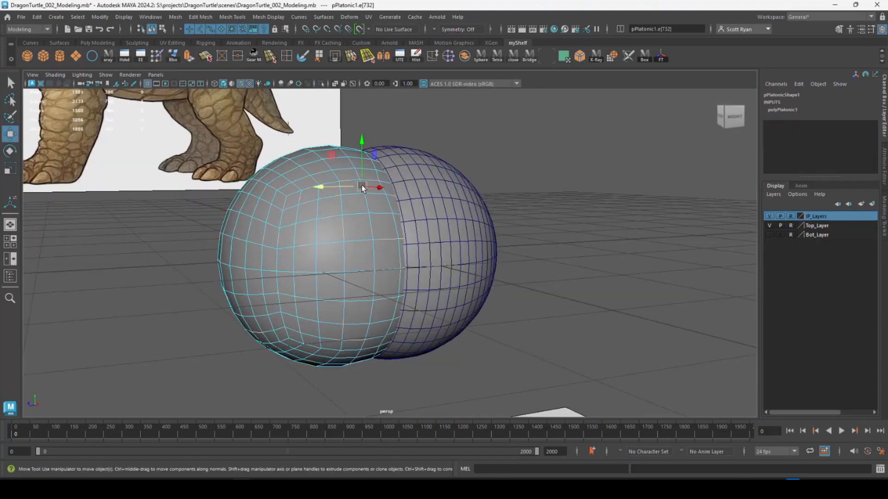
pyautogui.keyDown('alt'); pyautogui.moveTo(361, 185); pyautogui.dragTo(441, 229, button='middle'); pyautogui.keyUp('alt')
pyautogui.keyDown('alt'); pyautogui.moveTo(441, 230); pyautogui.dragTo(492, 236); pyautogui.keyUp('alt')
pyautogui.keyDown('alt'); pyautogui.moveTo(466, 263); pyautogui.dragTo(447, 244); pyautogui.keyUp('alt')
# Shrink and flatten the quad sphere into a cap on the eyeball's front, scaled about 0.638, 0.638 and 0.274
pyautogui.moveTo(446, 244); pyautogui.dragTo(453, 242, button='right')
pyautogui.press('r')
pyautogui.moveTo(423, 300); pyautogui.dragTo(358, 302)
pyautogui.moveTo(386, 301); pyautogui.dragTo(565, 297)
pyautogui.press('w')
pyautogui.press('r')
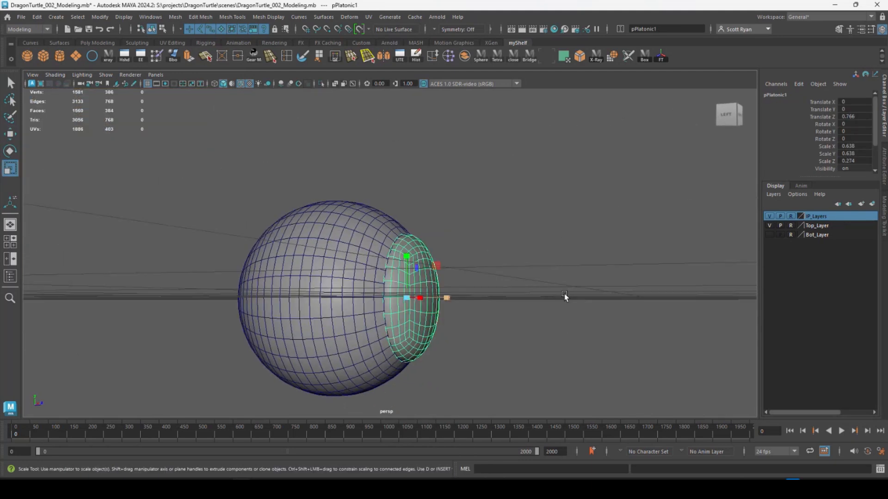
# Refine the cap's scale to about 0.645 in X and Y and adjust its depth to fit the eyeball
pyautogui.scroll(3, 564, 298)
pyautogui.moveTo(455, 317); pyautogui.dragTo(462, 348)
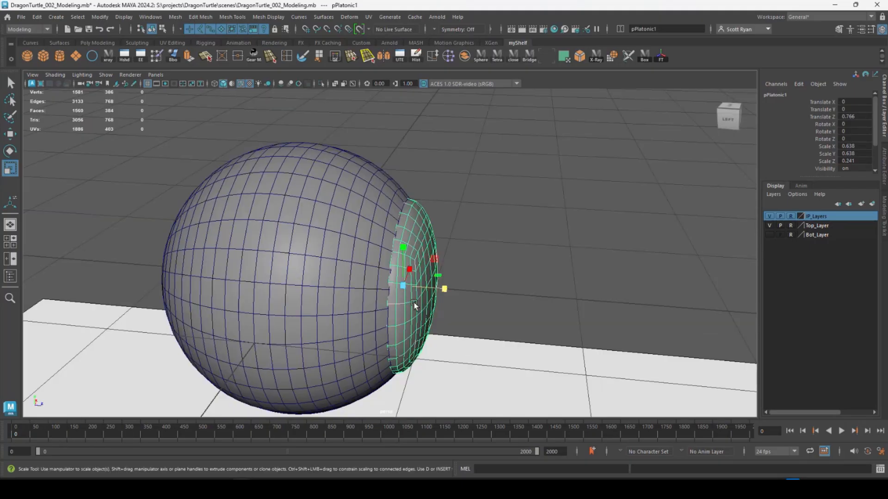
pyautogui.moveTo(403, 284); pyautogui.dragTo(404, 284)
pyautogui.keyDown('alt'); pyautogui.moveTo(335, 272); pyautogui.dragTo(296, 256); pyautogui.keyUp('alt')
pyautogui.keyDown('alt'); pyautogui.moveTo(296, 257); pyautogui.dragTo(395, 287, button='right'); pyautogui.keyUp('alt')
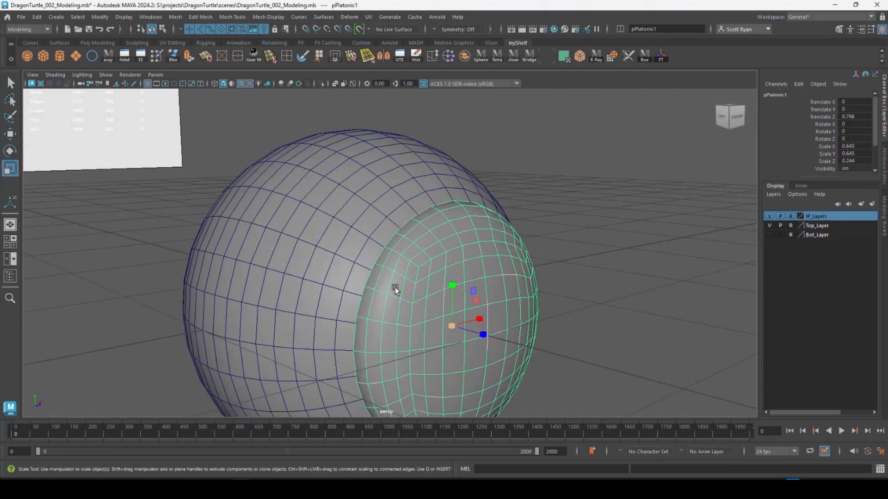
pyautogui.keyDown('alt'); pyautogui.moveTo(395, 287); pyautogui.dragTo(390, 231, button='middle'); pyautogui.keyUp('alt')
pyautogui.keyDown('alt'); pyautogui.moveTo(381, 241); pyautogui.dragTo(393, 219); pyautogui.keyUp('alt')
pyautogui.keyDown('alt'); pyautogui.moveTo(393, 219); pyautogui.dragTo(395, 176, button='middle'); pyautogui.keyUp('alt')
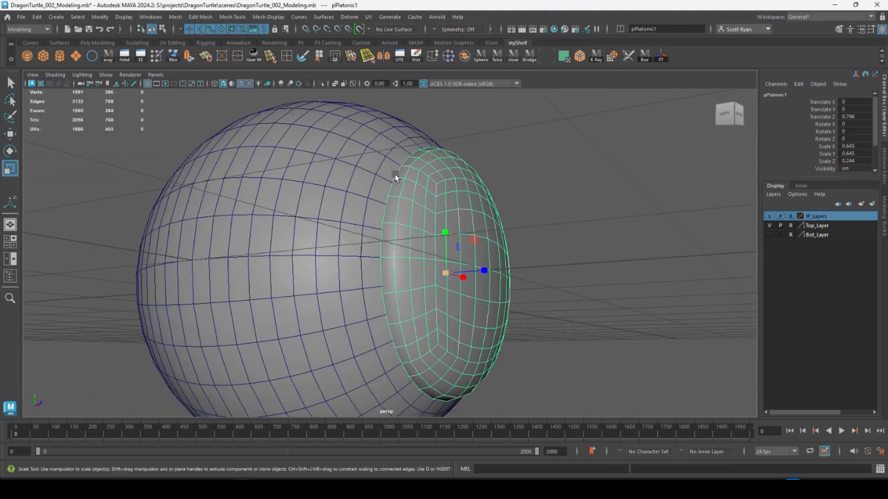
pyautogui.keyDown('alt'); pyautogui.moveTo(395, 175); pyautogui.dragTo(409, 208); pyautogui.keyUp('alt')
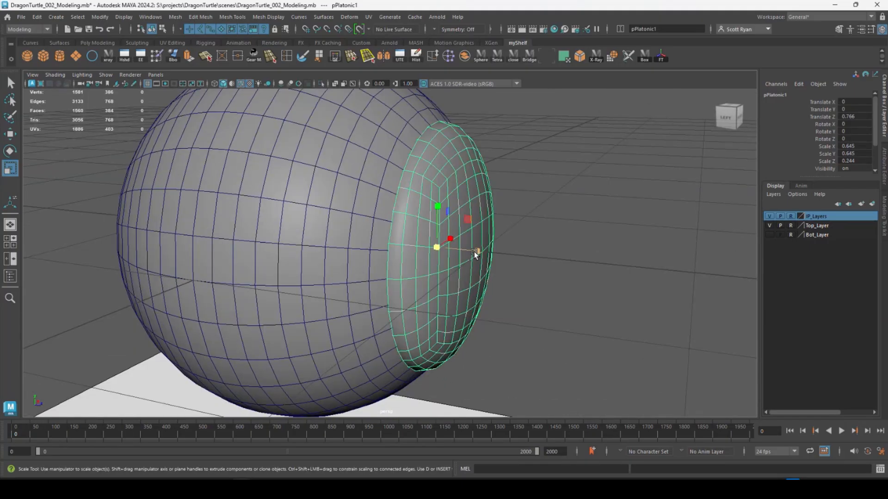
pyautogui.moveTo(473, 252); pyautogui.dragTo(319, 236)
pyautogui.press('e')
pyautogui.press('r')
pyautogui.press('w')
# Delete the rear half of the cap's faces in the side view
pyautogui.moveTo(306, 172); pyautogui.dragTo(308, 208, button='right')
pyautogui.press('space')
pyautogui.press('space')
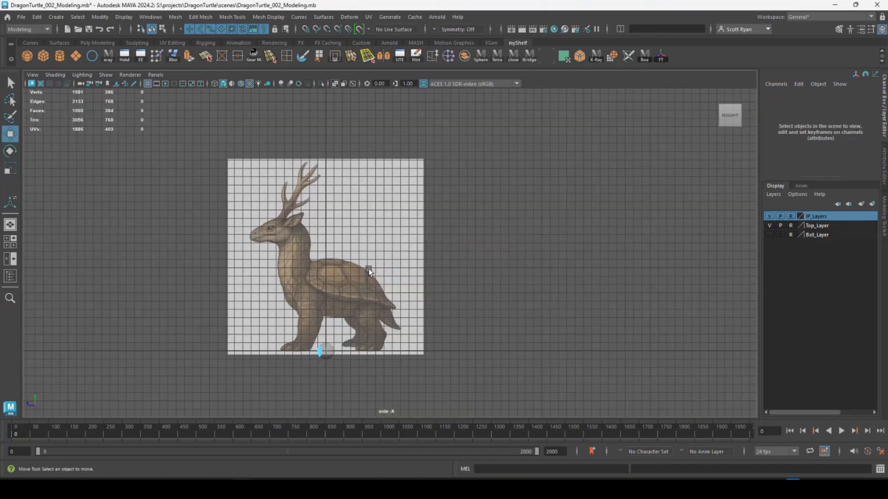
pyautogui.keyDown('alt'); pyautogui.moveTo(368, 268); pyautogui.dragTo(433, 169, button='middle'); pyautogui.keyUp('alt')
pyautogui.keyDown('alt'); pyautogui.moveTo(433, 169); pyautogui.dragTo(536, 467, button='right'); pyautogui.keyUp('alt')
pyautogui.keyDown('alt'); pyautogui.moveTo(448, 328); pyautogui.dragTo(465, 354, button='middle'); pyautogui.keyUp('alt')
pyautogui.moveTo(321, 156); pyautogui.dragTo(321, 157)
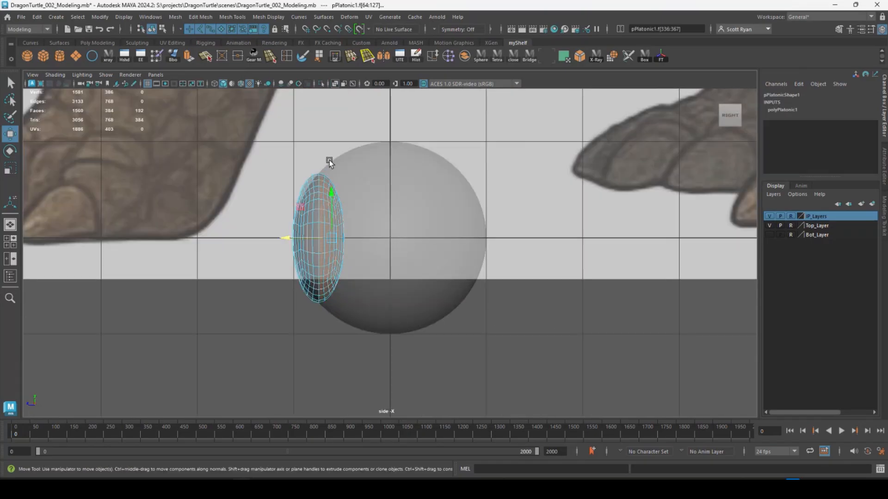
pyautogui.press('Delete')
# Delete the eyeball sphere's front faces behind the cap
pyautogui.click(343, 214)
pyautogui.moveTo(343, 214); pyautogui.dragTo(343, 237, button='right')
pyautogui.moveTo(271, 161); pyautogui.dragTo(318, 310)
pyautogui.press('Delete')
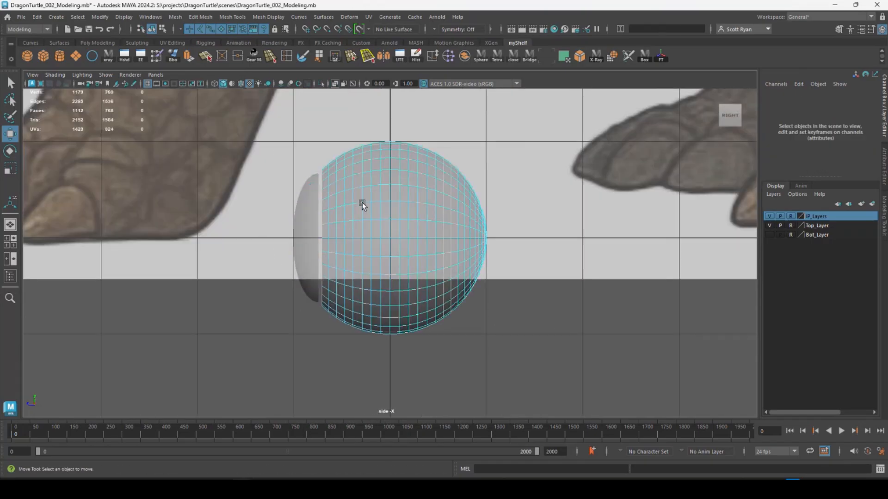
# Duplicate the open eyeball sphere and scale the copy down slightly to form an inner shell
pyautogui.moveTo(362, 206); pyautogui.dragTo(402, 185, button='right')
pyautogui.press('space')
pyautogui.press('space')
pyautogui.keyDown('alt'); pyautogui.moveTo(497, 222); pyautogui.dragTo(411, 203, button='right'); pyautogui.keyUp('alt')
pyautogui.keyDown('alt'); pyautogui.moveTo(412, 204); pyautogui.dragTo(454, 205); pyautogui.keyUp('alt')
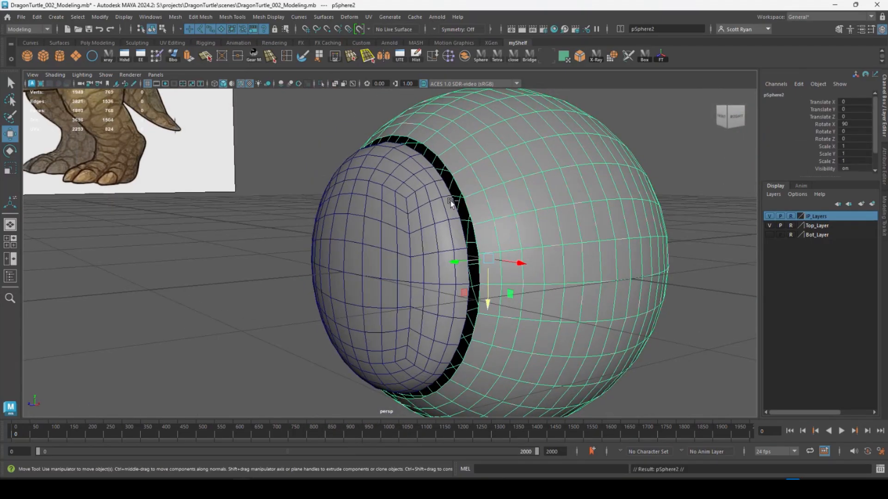
pyautogui.press('r')
pyautogui.moveTo(488, 259); pyautogui.dragTo(458, 259)
# Combine the cap with the outer sphere and bridge their open border edges
pyautogui.click(401, 196)
pyautogui.keyDown('shift'); pyautogui.click(501, 154); pyautogui.keyUp('shift')
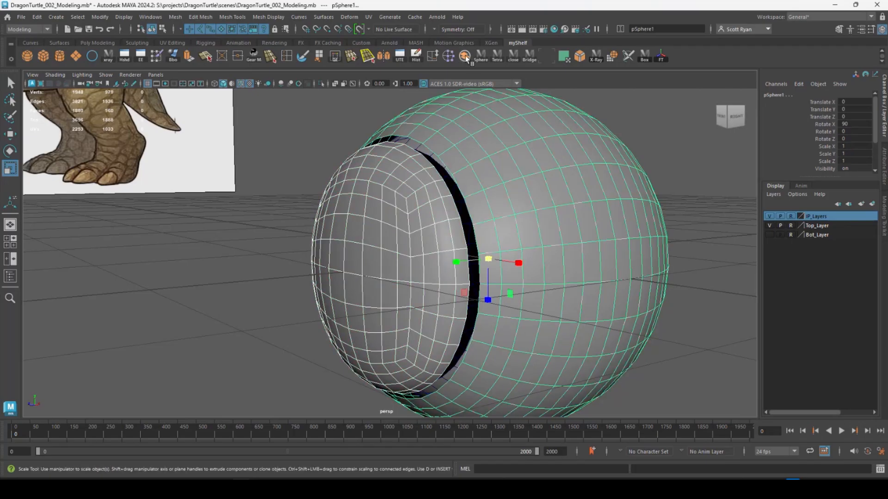
pyautogui.keyDown('shift'); pyautogui.moveTo(419, 162); pyautogui.dragTo(430, 152, button='right'); pyautogui.keyUp('shift')
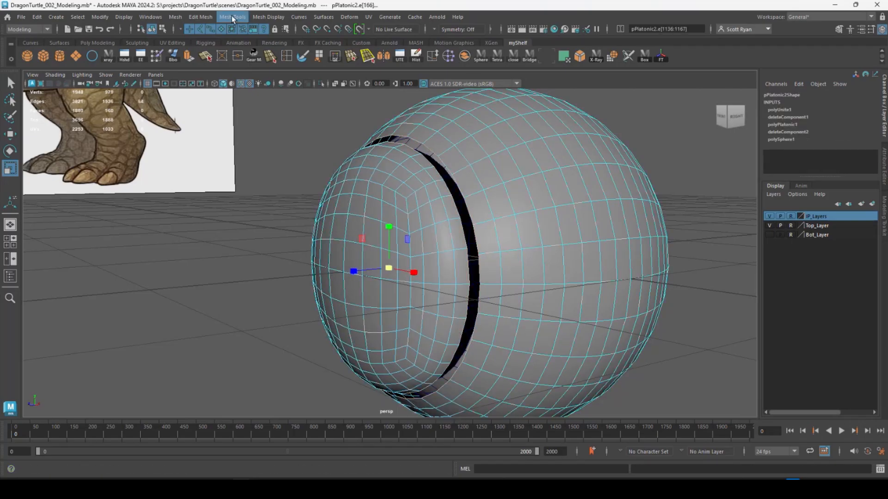
pyautogui.click(205, 18)
pyautogui.click(213, 61)
pyautogui.keyDown('alt'); pyautogui.moveTo(467, 204); pyautogui.dragTo(588, 208); pyautogui.keyUp('alt')
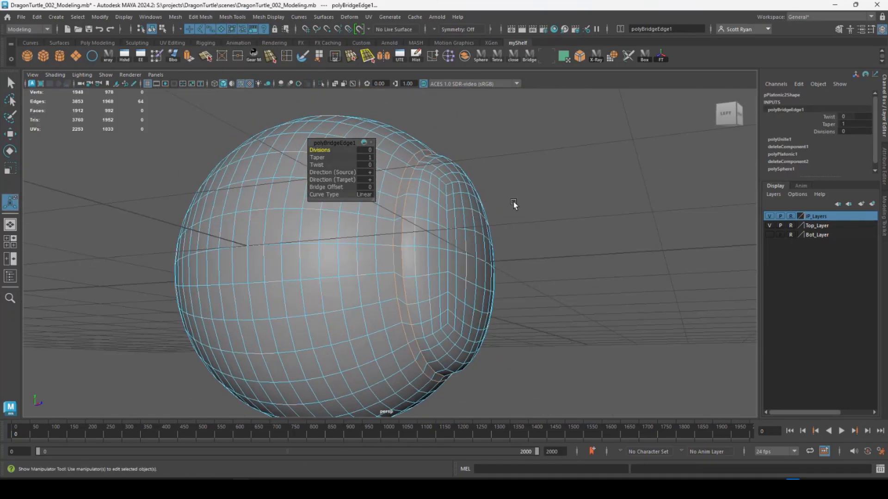
# Circularize the edge loop where the bridge meets the outer sphere
pyautogui.keyDown('alt'); pyautogui.moveTo(514, 204); pyautogui.dragTo(463, 157); pyautogui.keyUp('alt')
pyautogui.doubleClick(451, 218)
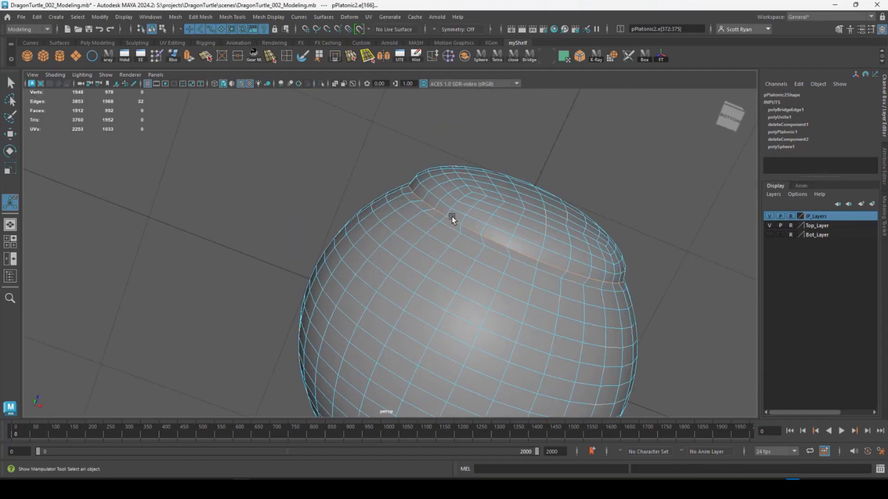
pyautogui.click(209, 17)
pyautogui.click(214, 75)
pyautogui.keyDown('alt'); pyautogui.moveTo(445, 196); pyautogui.dragTo(503, 212); pyautogui.keyUp('alt')
pyautogui.hotkey('ctrl', 'z')
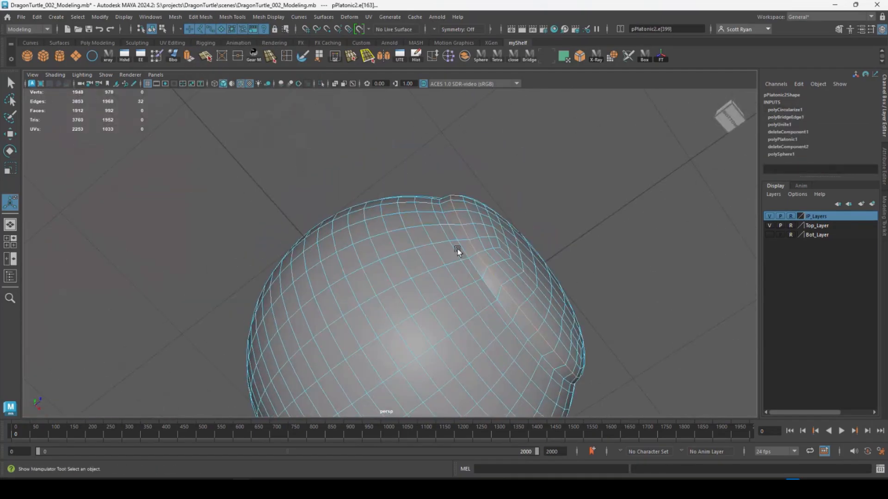
# Bevel the seam loop between the cap and the sphere with 2 segments and a fraction of 0.41
pyautogui.keyDown('alt'); pyautogui.moveTo(457, 249); pyautogui.dragTo(417, 224); pyautogui.keyUp('alt')
pyautogui.click(418, 231)
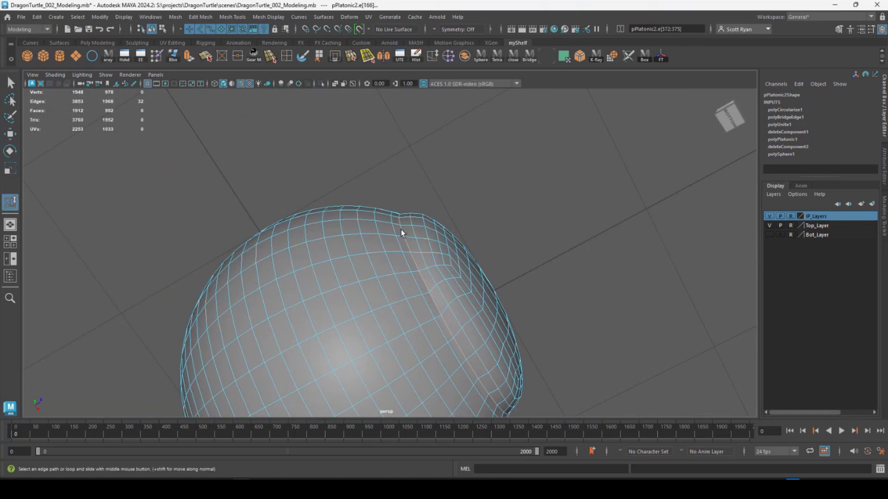
pyautogui.click(200, 16)
pyautogui.click(204, 43)
pyautogui.moveTo(323, 157); pyautogui.dragTo(329, 157)
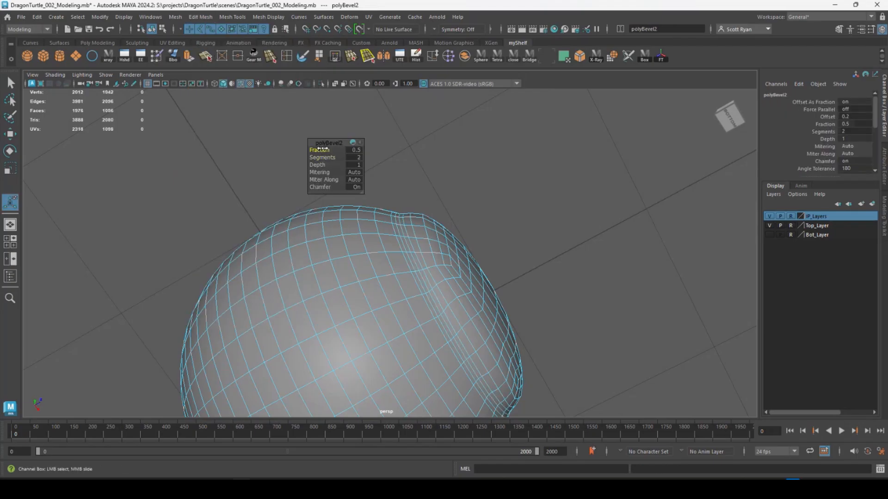
# Slide the cap's outer edge loop toward the beveled seam
pyautogui.keyDown('alt'); pyautogui.moveTo(462, 199); pyautogui.dragTo(365, 259); pyautogui.keyUp('alt')
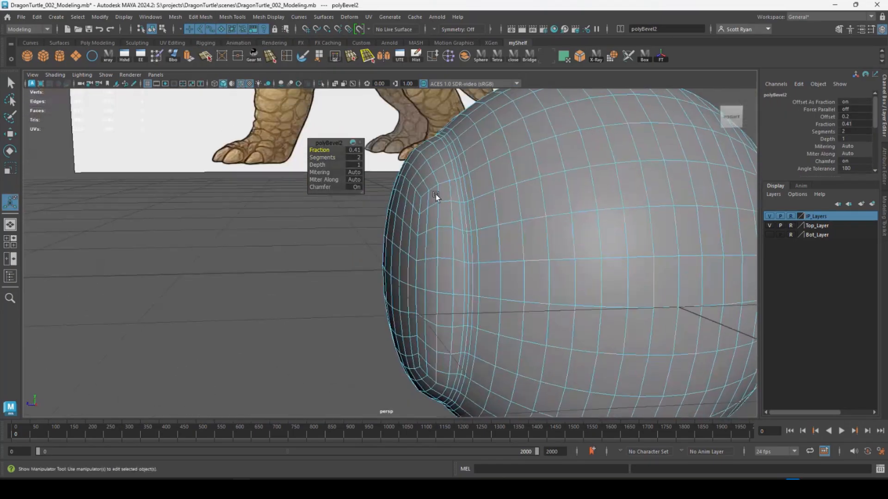
pyautogui.doubleClick(436, 196)
pyautogui.doubleClick(428, 202)
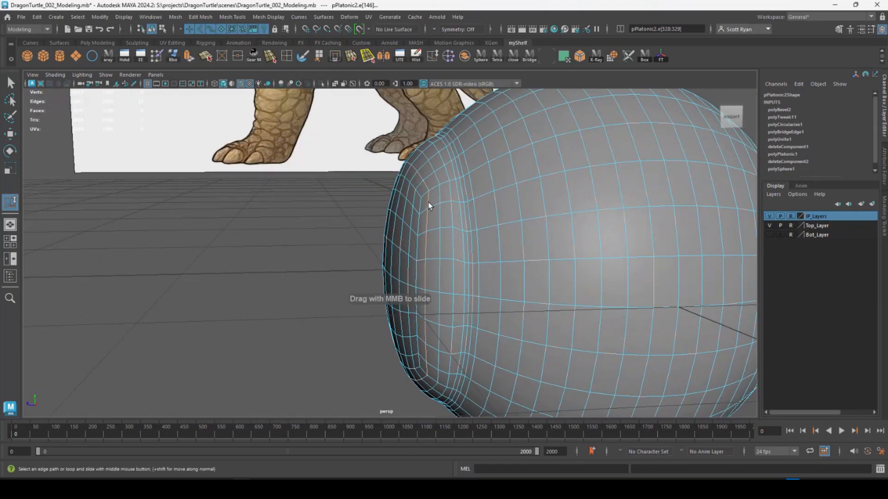
pyautogui.moveTo(428, 202); pyautogui.dragTo(462, 210, button='middle')
# Scale the inner sphere uniformly to about 0.955 in the side view to fit inside the outer shell
pyautogui.keyDown('alt'); pyautogui.moveTo(461, 209); pyautogui.dragTo(340, 220); pyautogui.keyUp('alt')
pyautogui.press('space')
pyautogui.press('space')
pyautogui.moveTo(426, 213); pyautogui.dragTo(468, 199, button='right')
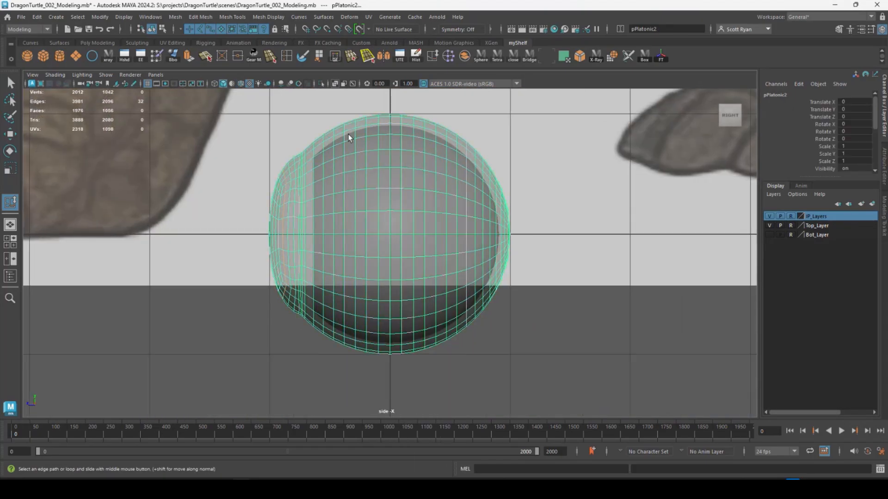
pyautogui.click(321, 204)
pyautogui.moveTo(393, 235); pyautogui.dragTo(403, 233)
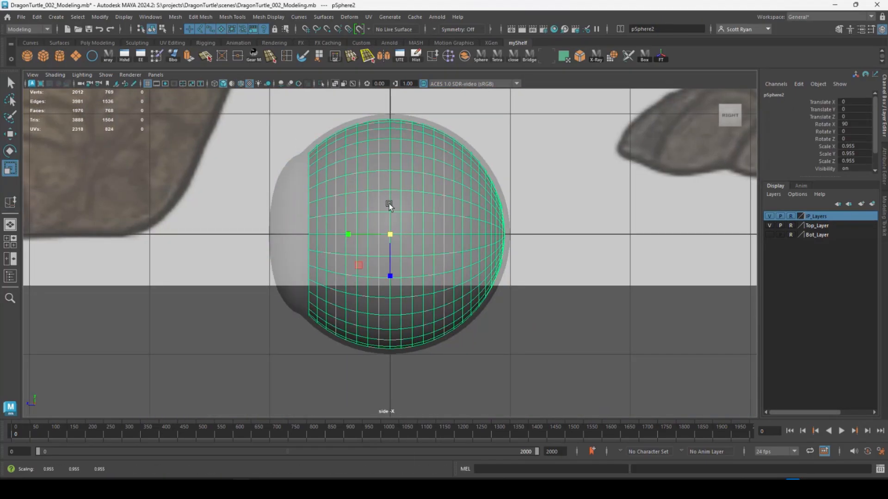
# Isolate the inner sphere in the perspective view and extrude its front opening's edge loop slightly to form a rim
pyautogui.press('space')
pyautogui.press('space')
pyautogui.click(321, 84)
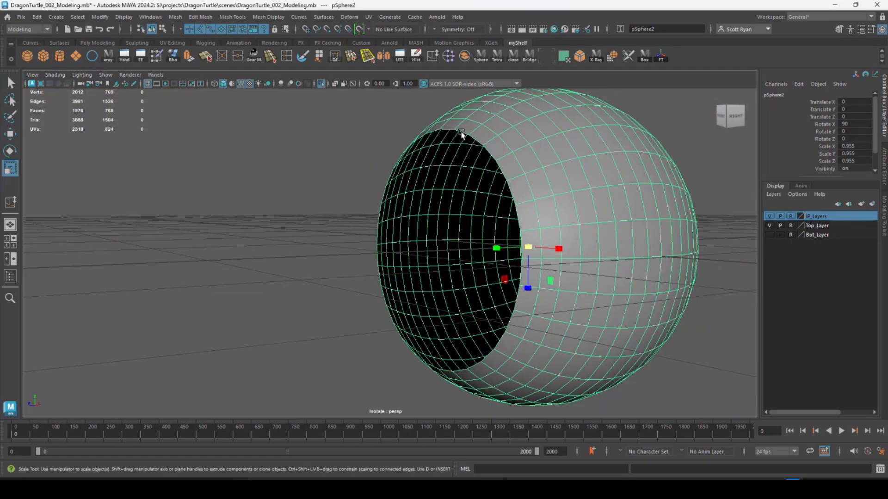
pyautogui.press('F10')
pyautogui.doubleClick(459, 131)
pyautogui.hotkey('ctrl', 'e')
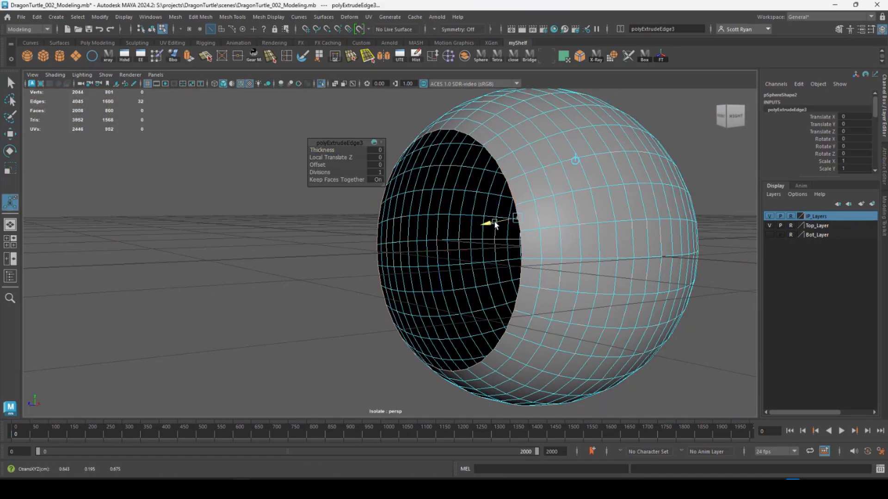
pyautogui.keyDown('alt'); pyautogui.moveTo(494, 250); pyautogui.dragTo(610, 296); pyautogui.keyUp('alt')
pyautogui.moveTo(512, 148); pyautogui.dragTo(508, 149)
pyautogui.keyDown('alt'); pyautogui.moveTo(509, 150); pyautogui.dragTo(495, 257); pyautogui.keyUp('alt')
pyautogui.keyDown('alt'); pyautogui.moveTo(495, 258); pyautogui.dragTo(513, 257, button='right'); pyautogui.keyUp('alt')
# Extrude the rim loop again, scale it down to a small pupil opening, and move it along the eye's axis to form the iris
pyautogui.click(186, 57)
pyautogui.moveTo(528, 202); pyautogui.dragTo(496, 209)
pyautogui.press('r')
pyautogui.moveTo(423, 248); pyautogui.dragTo(336, 272)
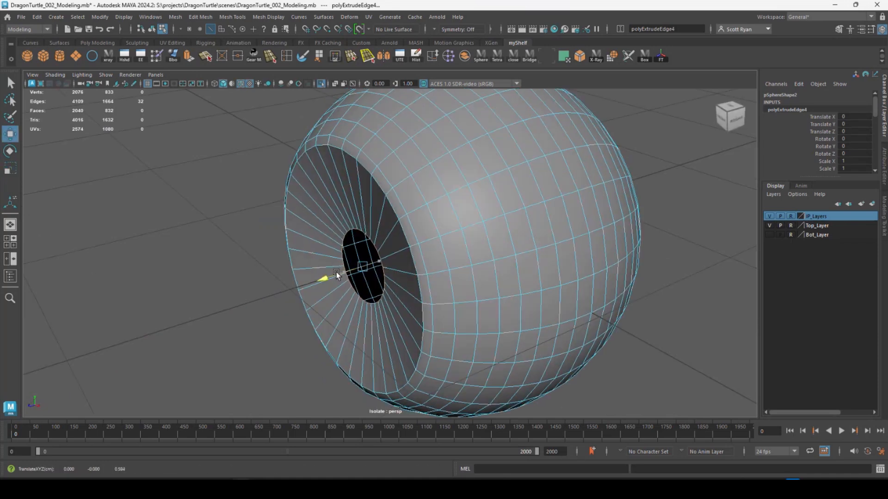
pyautogui.press('w')
# Extrude the pupil opening's edge loop twice, first as a narrow lip and then back into the eye as a tunnel
pyautogui.click(188, 56)
pyautogui.keyDown('alt'); pyautogui.moveTo(349, 235); pyautogui.dragTo(440, 263); pyautogui.keyUp('alt')
pyautogui.moveTo(408, 259); pyautogui.dragTo(414, 257)
pyautogui.moveTo(413, 248)
pyautogui.keyDown('alt'); pyautogui.mouseDown()
pyautogui.moveTo(473, 255)
pyautogui.moveTo(419, 259)
pyautogui.mouseUp(); pyautogui.keyUp('alt')
pyautogui.hotkey('ctrl', 'e')
pyautogui.press('w')
pyautogui.moveTo(486, 274)
pyautogui.keyDown('alt'); pyautogui.mouseDown()
pyautogui.moveTo(409, 234)
pyautogui.moveTo(472, 270)
pyautogui.mouseUp(); pyautogui.keyUp('alt')
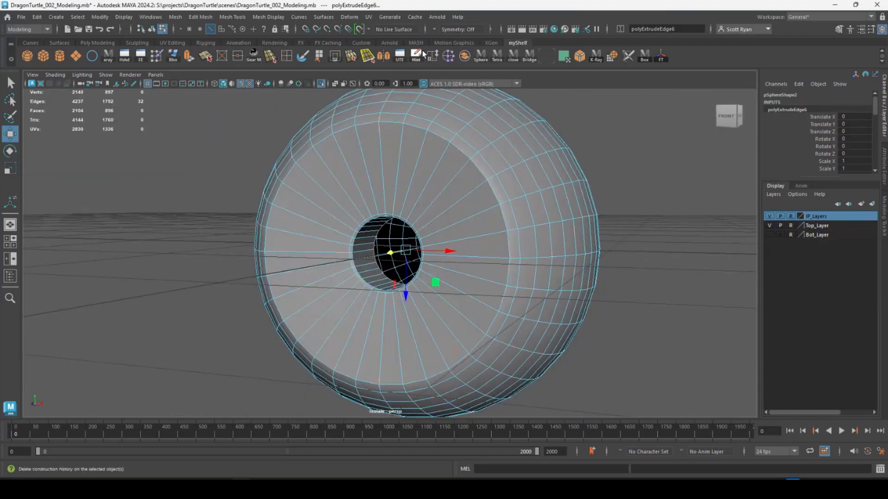
# Extrude the pupil tunnel's back edge loop once more and merge it to the center to close the hole
pyautogui.click(188, 56)
pyautogui.click(201, 17)
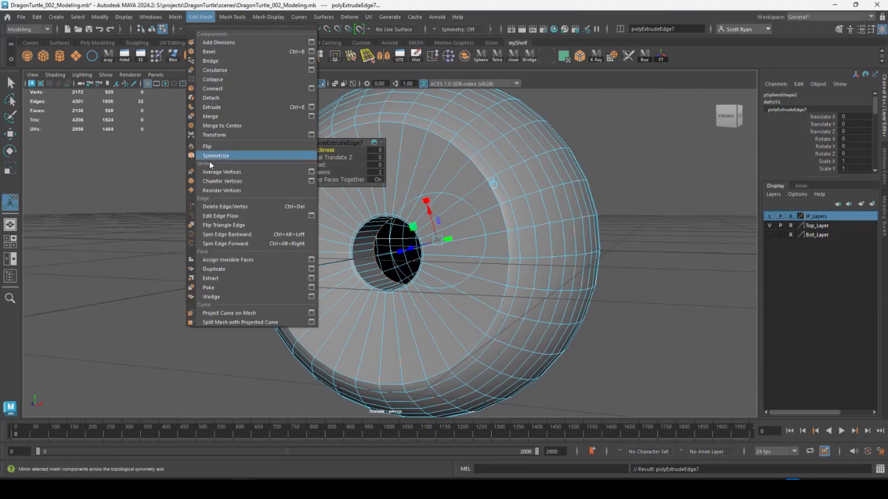
pyautogui.click(215, 125)
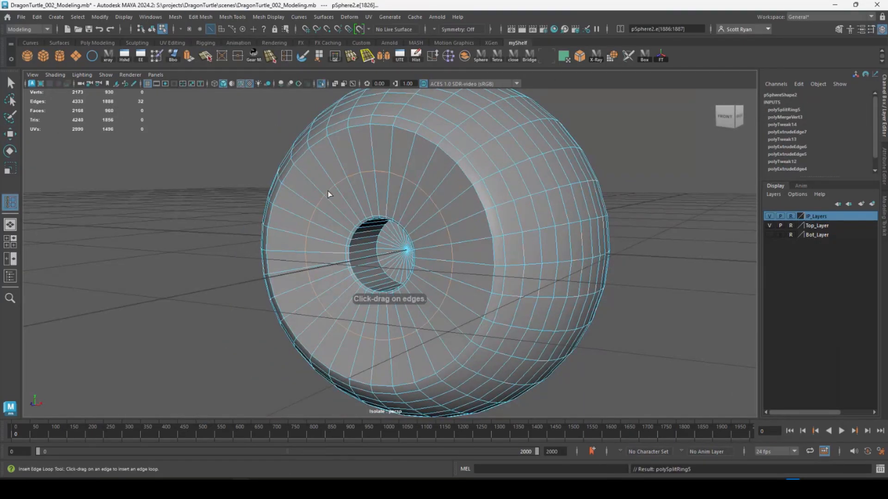
# Bevel the edge loop midway across the iris surface
pyautogui.keyDown('alt'); pyautogui.moveTo(329, 194); pyautogui.dragTo(326, 273); pyautogui.keyUp('alt')
pyautogui.press('w')
pyautogui.click(200, 17)
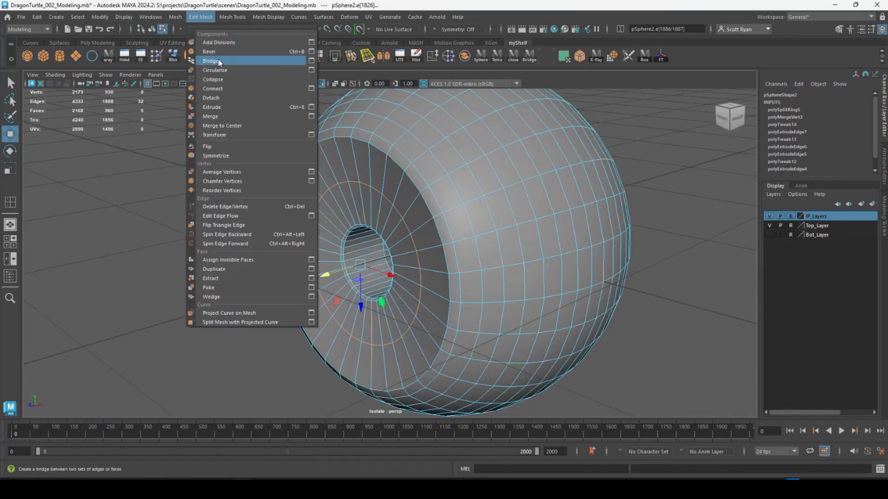
pyautogui.click(209, 51)
# Bevel the edge loop around the iris's outer rim and return to object selection
pyautogui.keyDown('alt'); pyautogui.moveTo(319, 203); pyautogui.dragTo(442, 222); pyautogui.keyUp('alt')
pyautogui.doubleClick(445, 127)
pyautogui.click(200, 17)
pyautogui.click(219, 51)
pyautogui.moveTo(421, 159); pyautogui.dragTo(462, 143, button='right')
pyautogui.press('q')
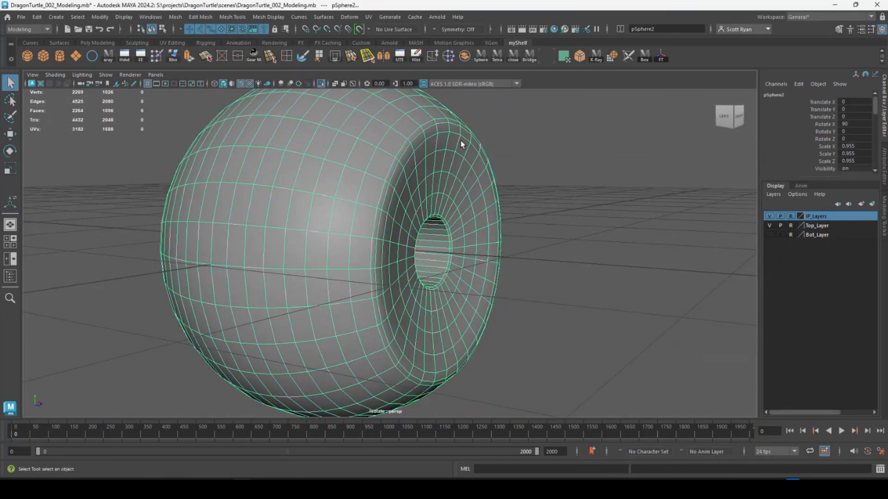
# Exit isolation and scale the inner eyeball uniformly to 0.99 in the side view
pyautogui.hotkey('ctrl', '1')
pyautogui.keyDown('alt'); pyautogui.moveTo(548, 209); pyautogui.dragTo(519, 273); pyautogui.keyUp('alt')
pyautogui.scroll(-3, 519, 274)
pyautogui.press('space')
pyautogui.press('space')
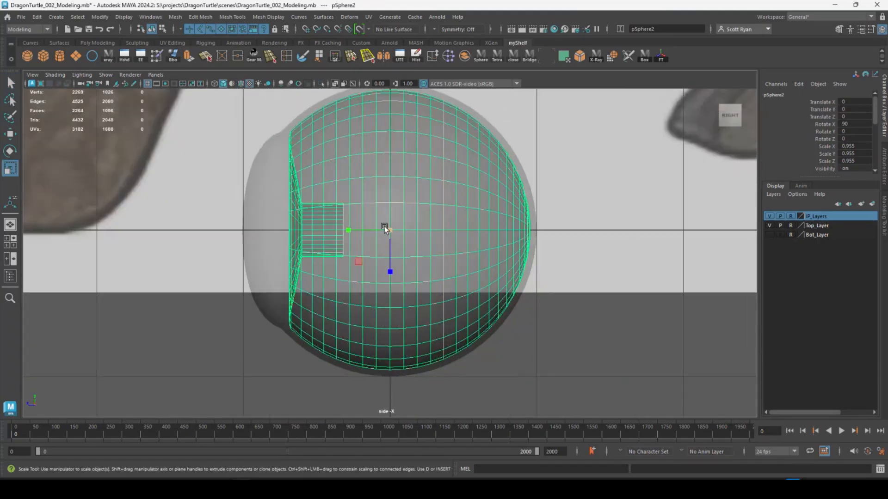
pyautogui.moveTo(384, 226); pyautogui.dragTo(393, 229)
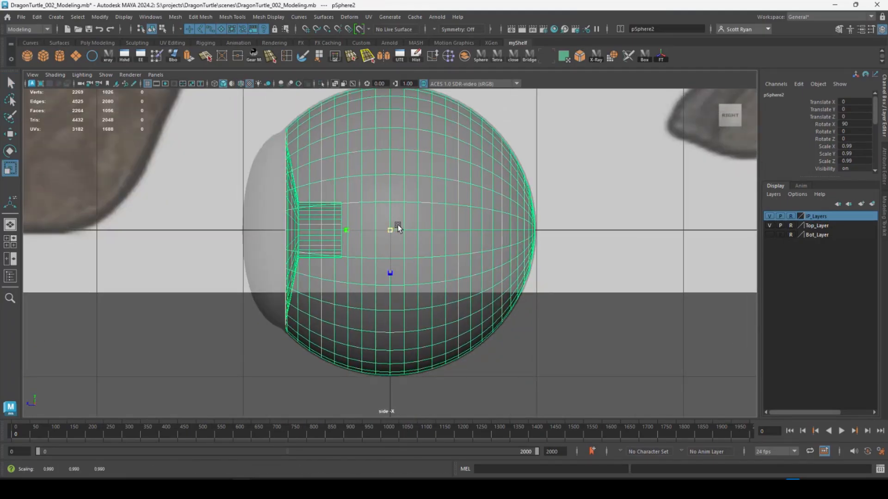
# Select the outer shell's cornea vertices in the side view and scale them slightly flatter along the eye's depth axis
pyautogui.click(268, 183)
pyautogui.keyDown('alt'); pyautogui.moveTo(295, 218); pyautogui.dragTo(370, 235, button='middle'); pyautogui.keyUp('alt')
pyautogui.scroll(1, 369, 235)
pyautogui.moveTo(343, 218); pyautogui.dragTo(305, 203, button='right')
pyautogui.moveTo(295, 114); pyautogui.dragTo(354, 401)
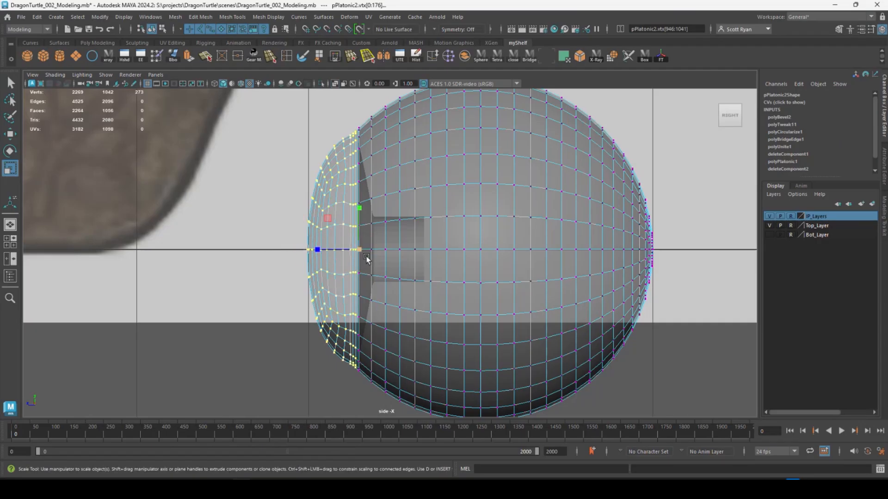
pyautogui.moveTo(317, 250); pyautogui.dragTo(321, 251)
pyautogui.moveTo(416, 213); pyautogui.dragTo(454, 188, button='right')
# Slide the outer shell's edge loop beside the cornea seam along the sphere in the perspective view
pyautogui.press('space')
pyautogui.press('space')
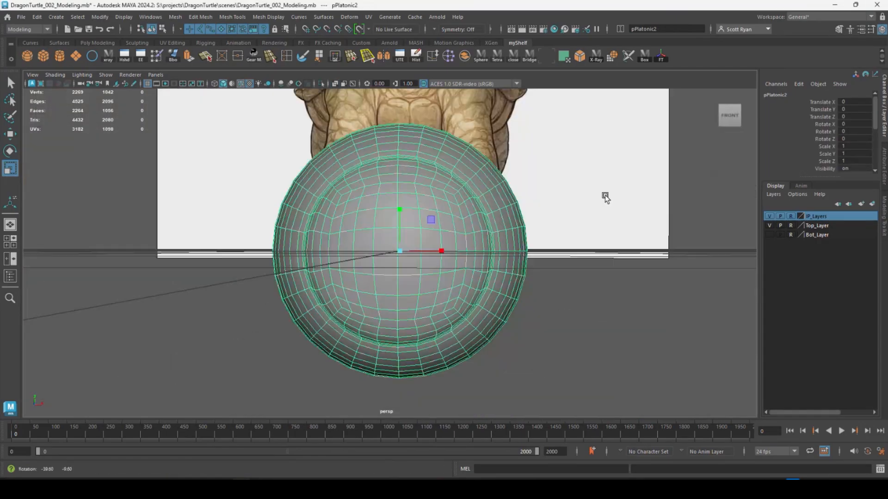
pyautogui.keyDown('alt'); pyautogui.moveTo(604, 196); pyautogui.dragTo(562, 199); pyautogui.keyUp('alt')
pyautogui.scroll(3, 422, 143)
pyautogui.moveTo(422, 142); pyautogui.dragTo(509, 194, button='right')
pyautogui.doubleClick(421, 132)
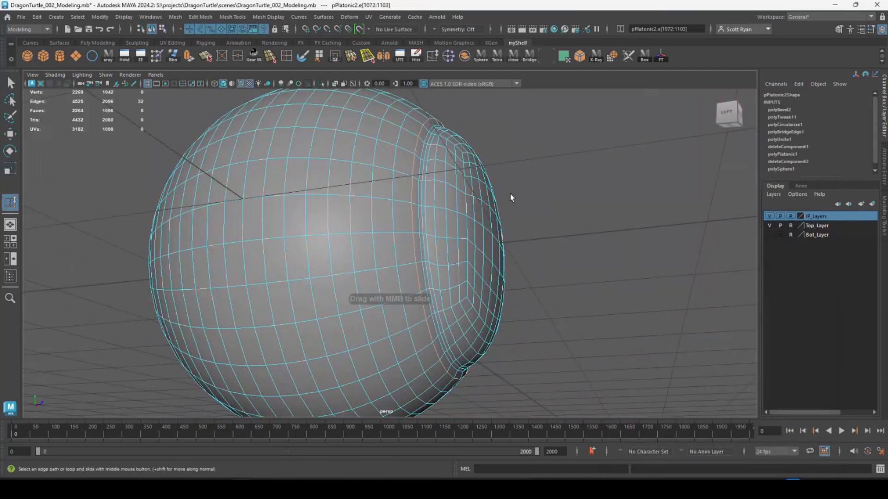
pyautogui.moveTo(521, 199); pyautogui.dragTo(500, 211, button='middle')
pyautogui.keyDown('alt'); pyautogui.moveTo(500, 212); pyautogui.dragTo(360, 234); pyautogui.keyUp('alt')
pyautogui.press('w')
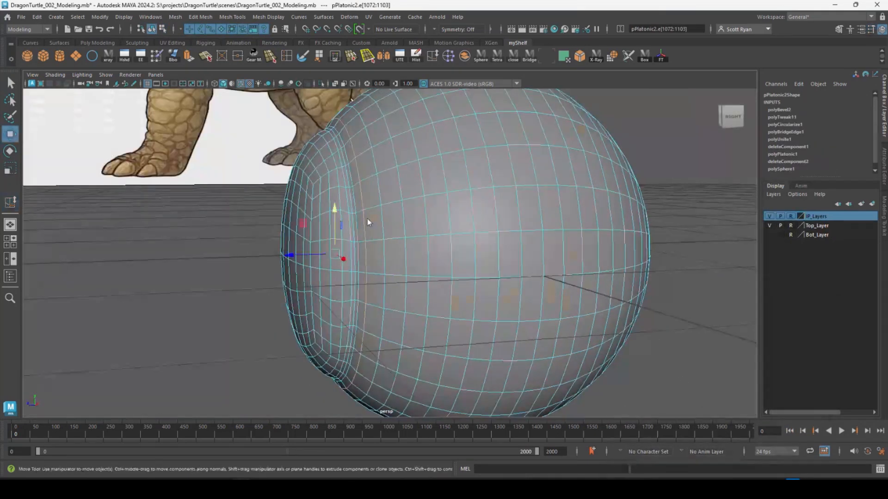
# Return to object mode, delete the eye meshes' construction history and parent the eye meshes together
pyautogui.press('F8')
pyautogui.click(416, 56)
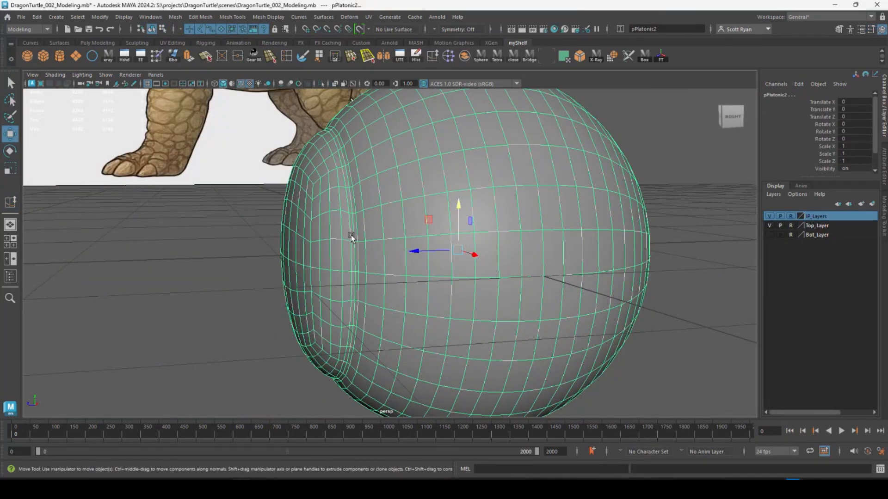
pyautogui.press('p')
pyautogui.click(511, 302)
# In side view, move the eyeball onto the reference creature's eye and scale it uniformly to about 0.503
pyautogui.press('space')
pyautogui.press('space')
pyautogui.keyDown('alt'); pyautogui.moveTo(415, 252); pyautogui.dragTo(414, 323, button='middle'); pyautogui.keyUp('alt')
pyautogui.moveTo(395, 320); pyautogui.dragTo(319, 149)
pyautogui.press('f')
pyautogui.press('r')
pyautogui.moveTo(344, 218); pyautogui.dragTo(379, 235)
pyautogui.press('w')
# Rotate the eyeball outward by setting its Rotate Y to 45
pyautogui.press('e')
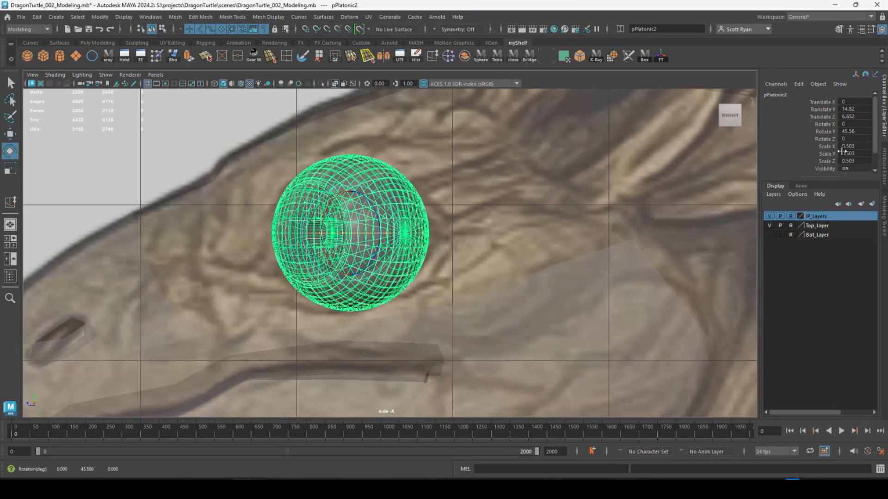
pyautogui.click(848, 135)
pyautogui.write('45')
pyautogui.press('Return')
# Move the eyeball sideways off the centre line to Translate X about 0.938 and scale it down to about 0.407
pyautogui.press('space')
pyautogui.press('space')
pyautogui.keyDown('alt'); pyautogui.moveTo(273, 303); pyautogui.dragTo(236, 159, button='middle'); pyautogui.keyUp('alt')
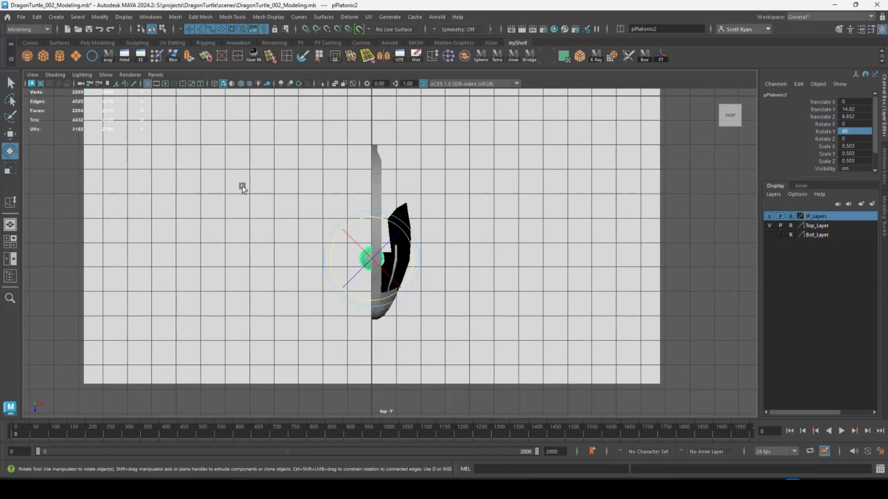
pyautogui.press('space')
pyautogui.press('space')
pyautogui.scroll(4, 273, 273)
pyautogui.press('w')
pyautogui.moveTo(305, 194)
pyautogui.mouseDown()
pyautogui.moveTo(382, 187)
pyautogui.moveTo(348, 187)
pyautogui.moveTo(382, 188)
pyautogui.moveTo(347, 197)
pyautogui.moveTo(351, 188)
pyautogui.mouseUp()
pyautogui.press('r')
pyautogui.press('w')
# In side view, draw a nine-point polygon over the eyeball with Create Polygon, tracing the eyelid opening of the reference
pyautogui.press('space')
pyautogui.press('space')
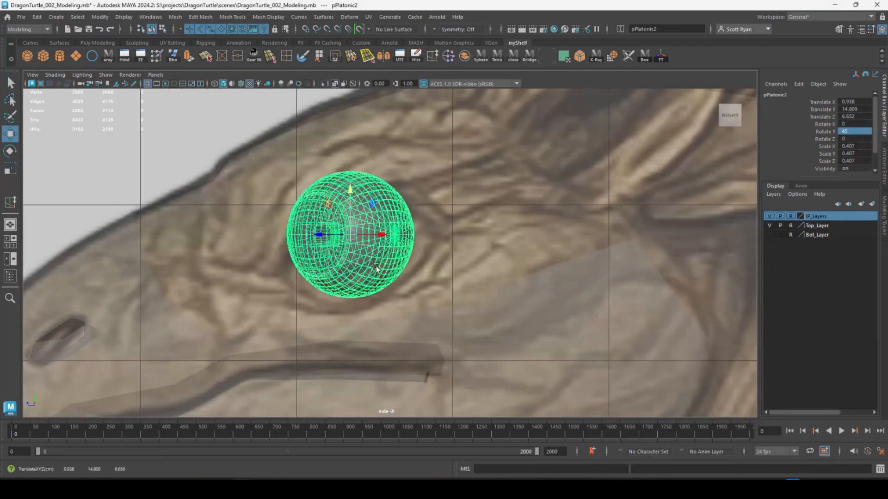
pyautogui.click(254, 282)
pyautogui.click(356, 276)
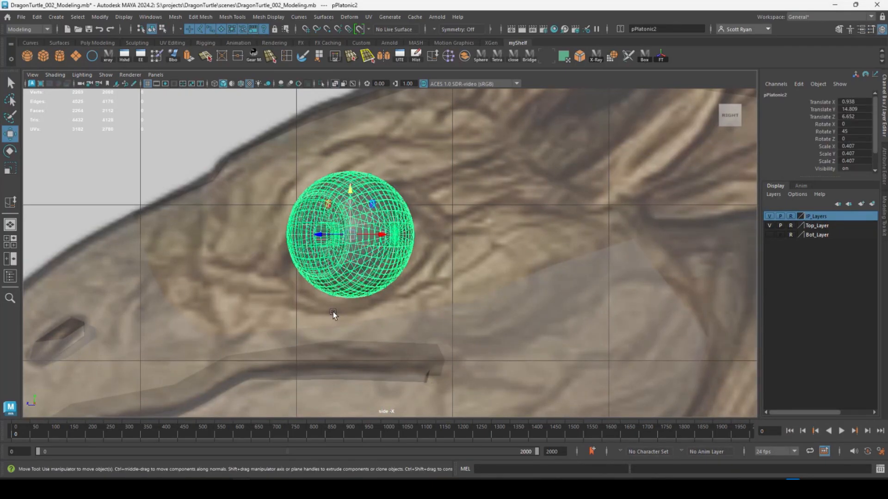
pyautogui.scroll(3, 290, 210)
pyautogui.click(248, 123)
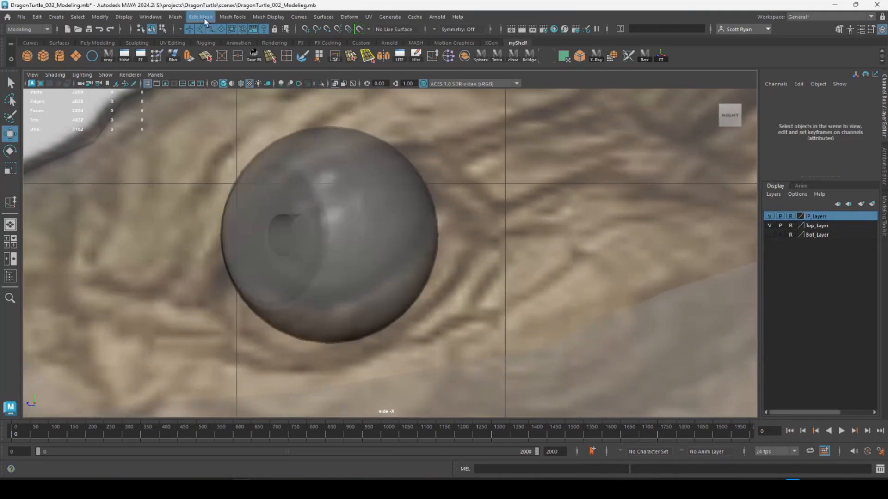
pyautogui.click(175, 19)
pyautogui.click(250, 78)
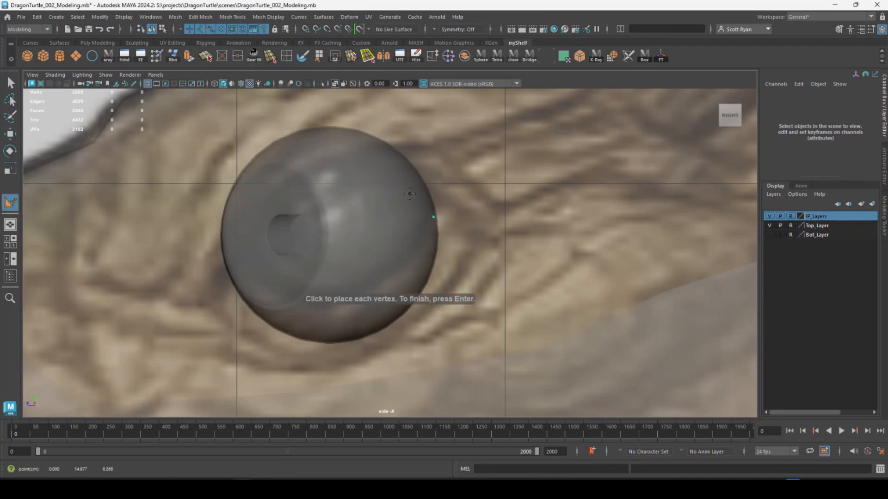
pyautogui.click(261, 211)
pyautogui.click(226, 260)
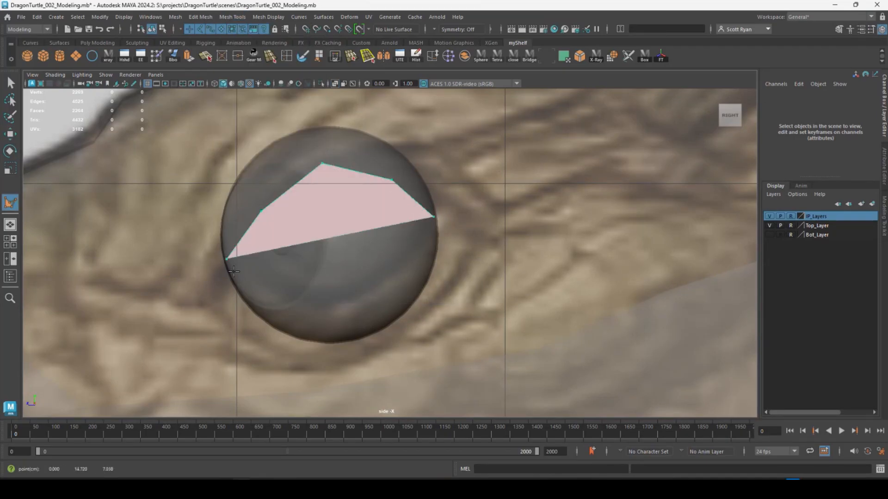
pyautogui.click(277, 291)
pyautogui.click(346, 304)
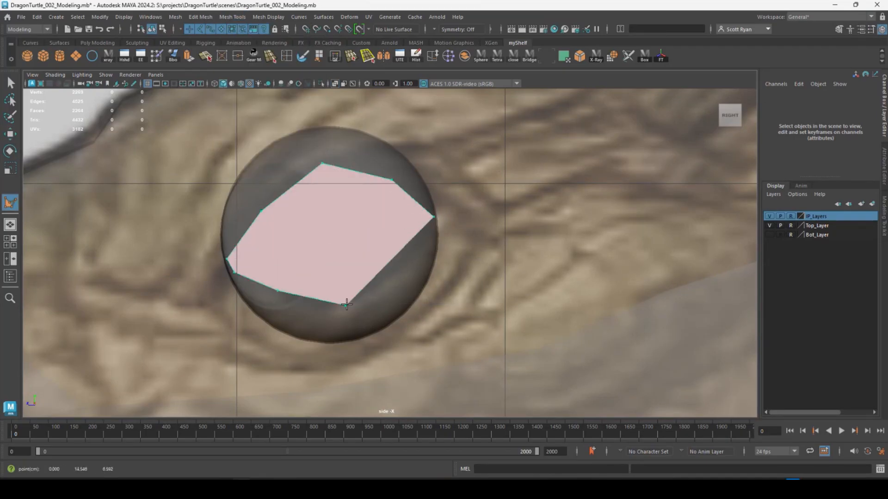
pyautogui.click(404, 266)
pyautogui.press('Return')
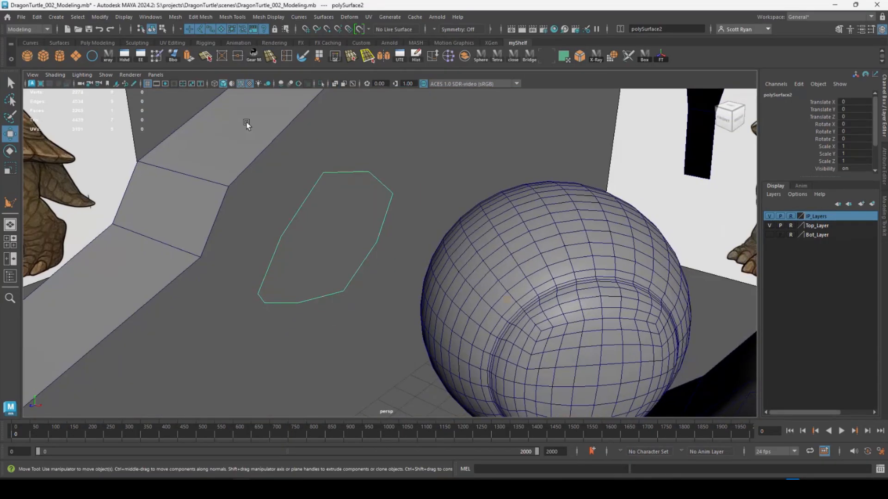
# Center the new polygon's pivot, move it to Translate X about 0.879 and scale it uniformly to about 1.063
pyautogui.click(99, 17)
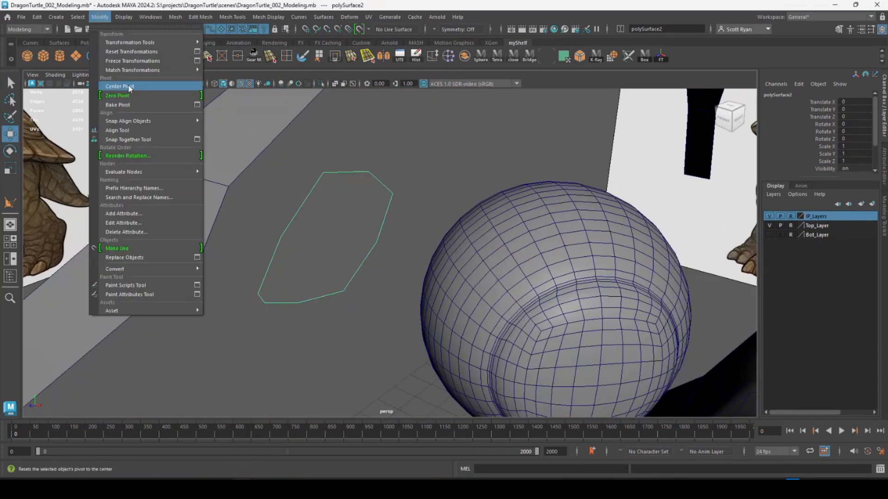
pyautogui.click(129, 88)
pyautogui.moveTo(365, 250); pyautogui.dragTo(575, 326)
pyautogui.press('r')
pyautogui.moveTo(534, 306); pyautogui.dragTo(544, 303)
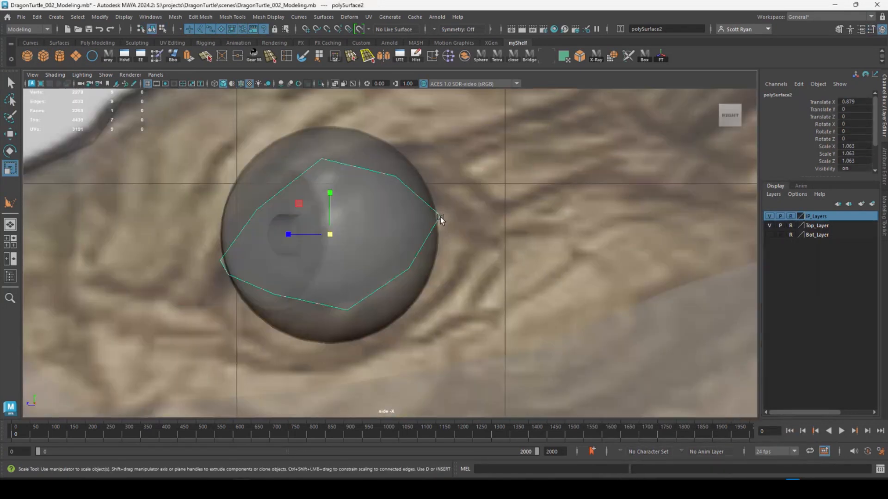
# Extrude the polygon's border edges outward into an eyelid ring and delete its centre face
pyautogui.moveTo(440, 217); pyautogui.dragTo(432, 200, button='right')
pyautogui.doubleClick(430, 205)
pyautogui.click(192, 56)
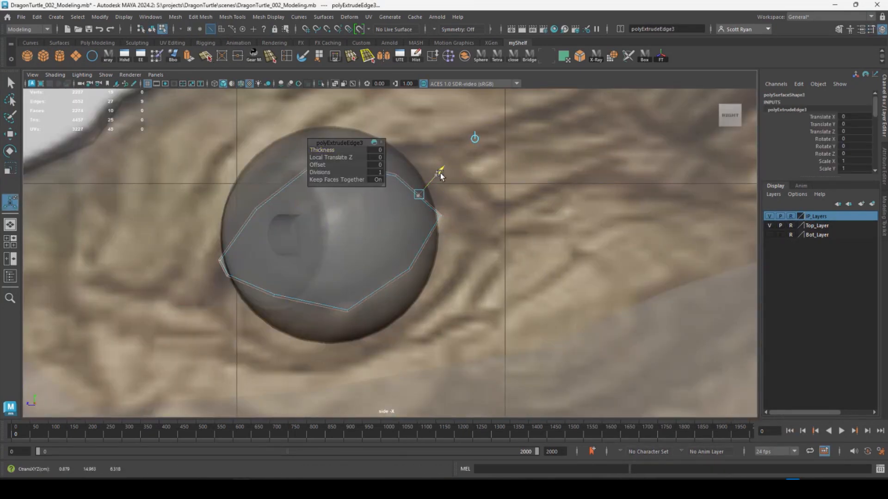
pyautogui.moveTo(440, 169); pyautogui.dragTo(452, 161)
pyautogui.moveTo(444, 202); pyautogui.dragTo(403, 204, button='right')
pyautogui.click(362, 234)
pyautogui.press('Delete')
# Move the eyelid ring's front vertex pairs along X to follow the eyeball's curvature
pyautogui.moveTo(192, 235); pyautogui.dragTo(223, 269)
pyautogui.press('space')
pyautogui.moveTo(449, 202); pyautogui.dragTo(447, 183)
pyautogui.keyDown('alt'); pyautogui.moveTo(444, 203); pyautogui.dragTo(417, 243); pyautogui.keyUp('alt')
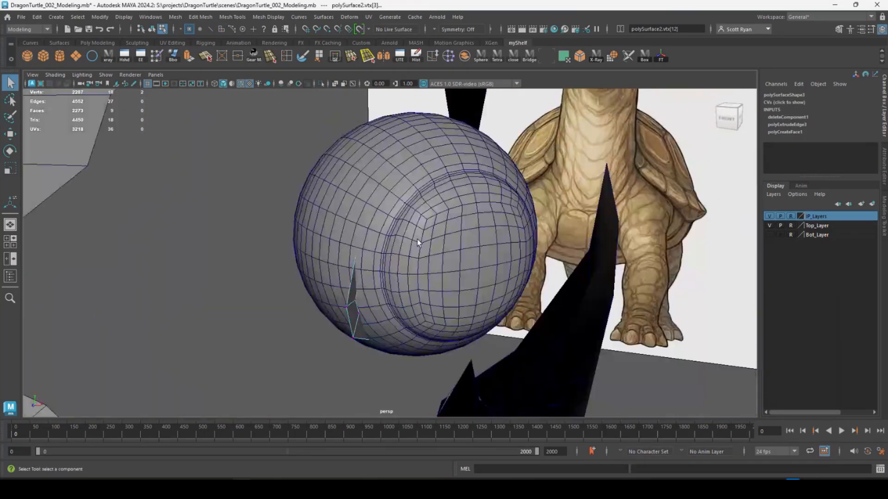
# Scale the eyeball down to about 0.383 and lower it slightly to Translate Y about 14.8
pyautogui.click(352, 201)
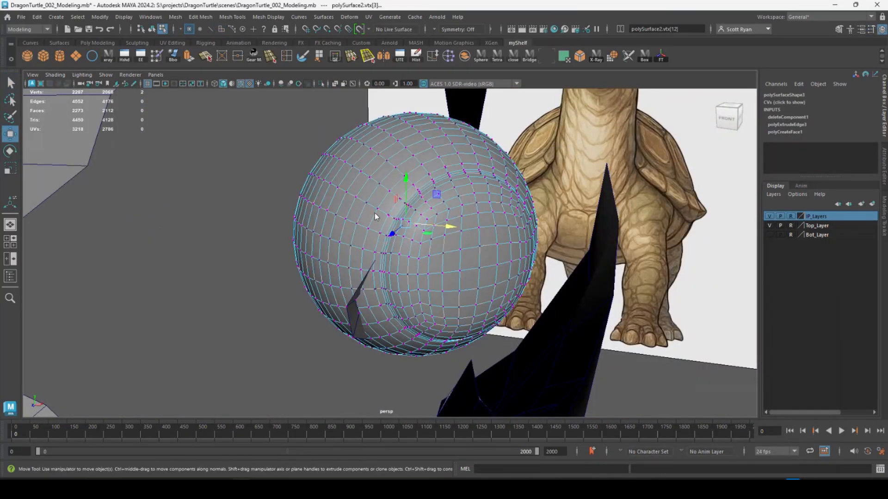
pyautogui.moveTo(376, 215); pyautogui.dragTo(396, 203, button='right')
pyautogui.press('r')
pyautogui.moveTo(415, 235); pyautogui.dragTo(398, 235)
pyautogui.press('w')
pyautogui.moveTo(416, 183); pyautogui.dragTo(417, 187)
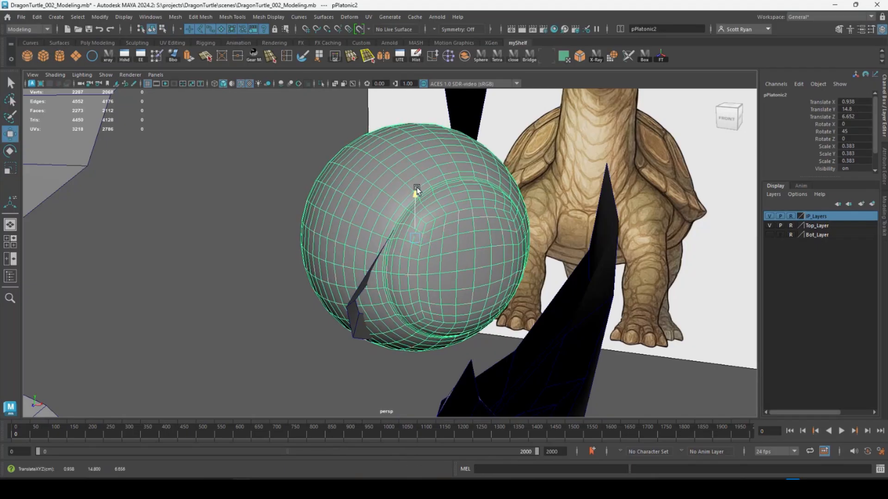
# Move the eyelid ring's rear vertex pairs along X so the band wraps around the back of the eyeball
pyautogui.click(365, 284)
pyautogui.keyDown('alt'); pyautogui.moveTo(365, 283); pyautogui.dragTo(300, 273); pyautogui.keyUp('alt')
pyautogui.moveTo(276, 214); pyautogui.dragTo(236, 235, button='right')
pyautogui.moveTo(297, 317); pyautogui.dragTo(447, 389)
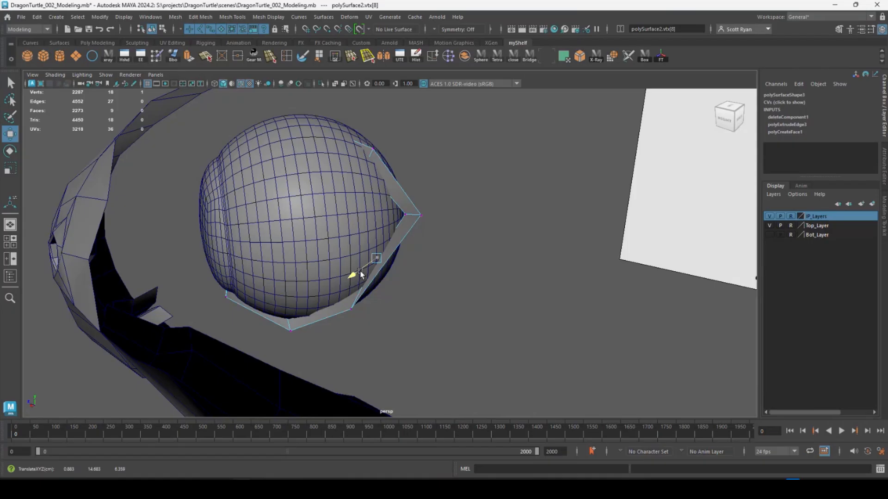
pyautogui.moveTo(360, 271); pyautogui.dragTo(304, 298)
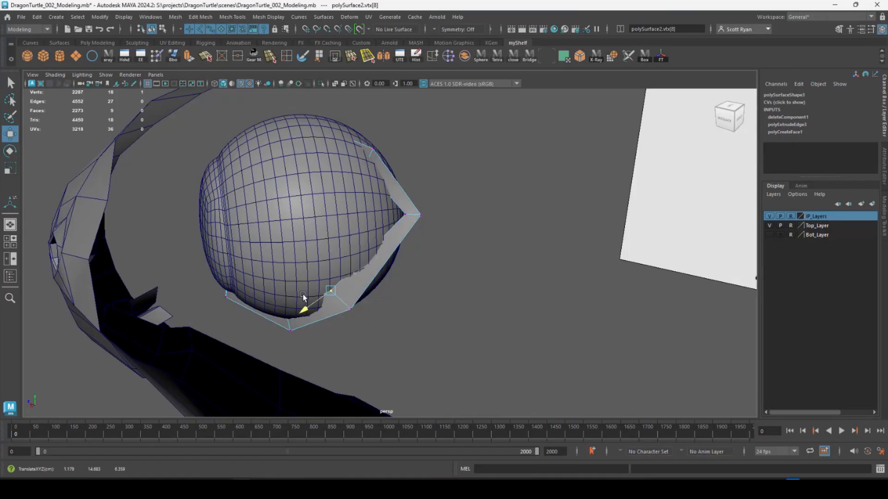
pyautogui.moveTo(449, 251); pyautogui.dragTo(350, 254)
pyautogui.moveTo(393, 134); pyautogui.dragTo(356, 168)
# Move the eyelid ring's remaining upper and front vertex pairs outward to sit on the eyeball's surface
pyautogui.keyDown('alt'); pyautogui.moveTo(345, 173); pyautogui.dragTo(260, 231); pyautogui.keyUp('alt')
pyautogui.keyDown('alt'); pyautogui.moveTo(260, 231); pyautogui.dragTo(352, 250); pyautogui.keyUp('alt')
pyautogui.moveTo(318, 160); pyautogui.dragTo(370, 232)
pyautogui.keyDown('alt'); pyautogui.moveTo(397, 240); pyautogui.dragTo(501, 296); pyautogui.keyUp('alt')
pyautogui.moveTo(509, 262); pyautogui.dragTo(526, 265)
pyautogui.keyDown('alt'); pyautogui.moveTo(460, 309); pyautogui.dragTo(274, 187); pyautogui.keyUp('alt')
pyautogui.moveTo(273, 189); pyautogui.dragTo(323, 142)
pyautogui.keyDown('alt'); pyautogui.moveTo(403, 107); pyautogui.dragTo(296, 227); pyautogui.keyUp('alt')
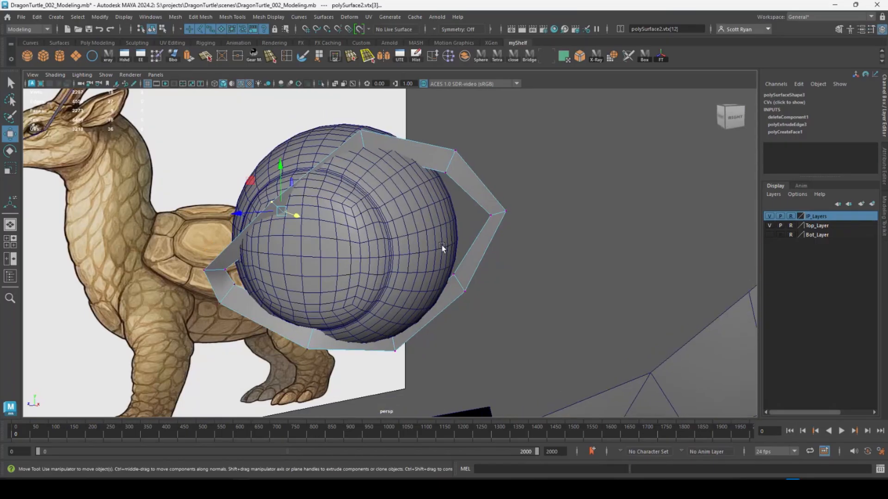
# In side view, pull the ring's rear corner, rear lower and bottom vertex pairs slightly inward to match the eyeball
pyautogui.press('space')
pyautogui.press('space')
pyautogui.keyDown('alt'); pyautogui.moveTo(290, 221); pyautogui.dragTo(315, 240, button='middle'); pyautogui.keyUp('alt')
pyautogui.moveTo(453, 223); pyautogui.dragTo(493, 250)
pyautogui.moveTo(473, 233); pyautogui.dragTo(459, 226)
pyautogui.moveTo(414, 281); pyautogui.dragTo(462, 320)
pyautogui.moveTo(442, 297); pyautogui.dragTo(439, 294)
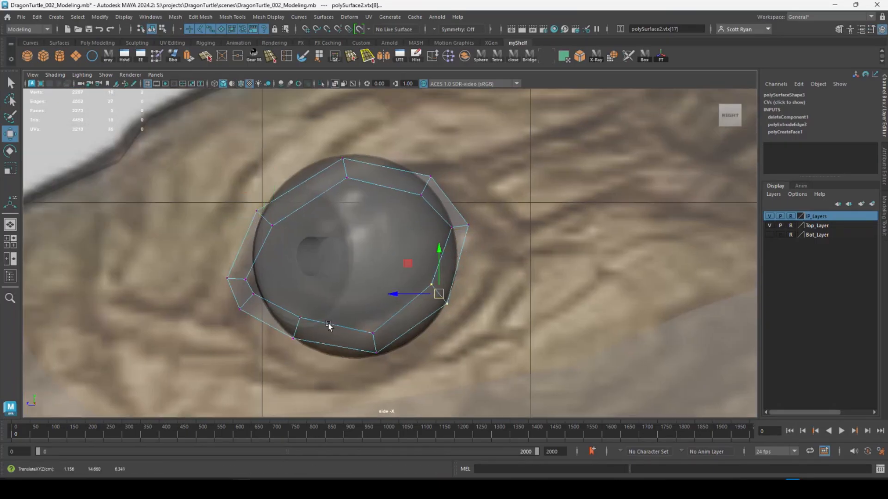
pyautogui.moveTo(330, 326); pyautogui.dragTo(391, 365)
pyautogui.moveTo(372, 342); pyautogui.dragTo(369, 335)
# In perspective, shift the ring's top vertex pair outward and its front upper pair back toward the eyeball
pyautogui.press('space')
pyautogui.press('space')
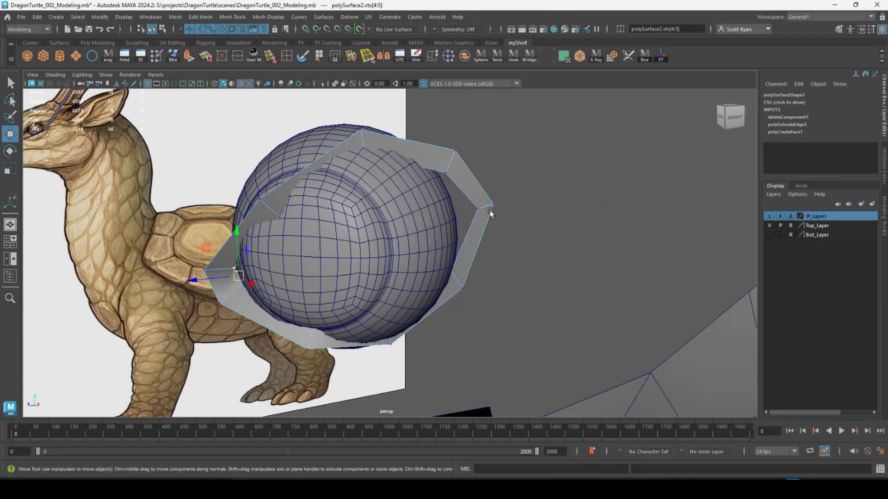
pyautogui.keyDown('alt'); pyautogui.moveTo(489, 210); pyautogui.dragTo(557, 206); pyautogui.keyUp('alt')
pyautogui.moveTo(415, 163); pyautogui.dragTo(447, 186)
pyautogui.moveTo(464, 174); pyautogui.dragTo(478, 176)
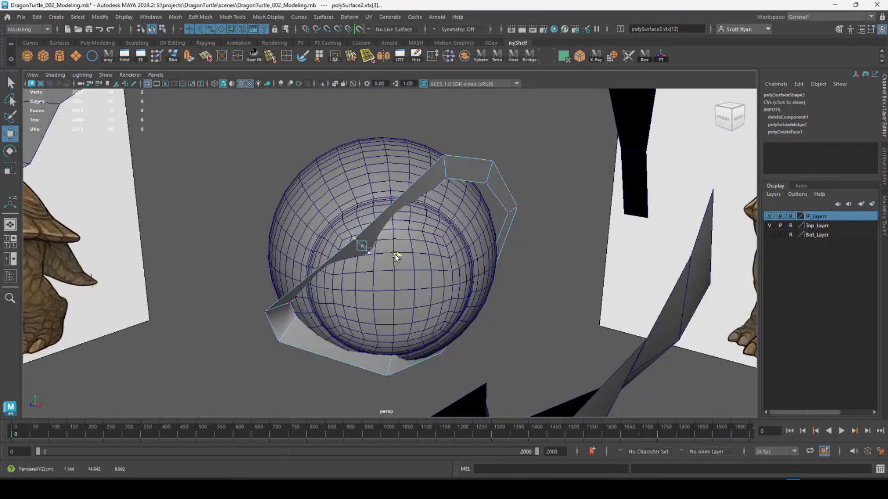
pyautogui.moveTo(395, 254); pyautogui.dragTo(370, 248)
pyautogui.keyDown('alt'); pyautogui.moveTo(313, 239); pyautogui.dragTo(416, 153); pyautogui.keyUp('alt')
pyautogui.moveTo(503, 169); pyautogui.dragTo(449, 190)
# Adjust the ring's rear upper and rear lower vertex pairs in side view to round the eyelid outline
pyautogui.press('space')
pyautogui.press('space')
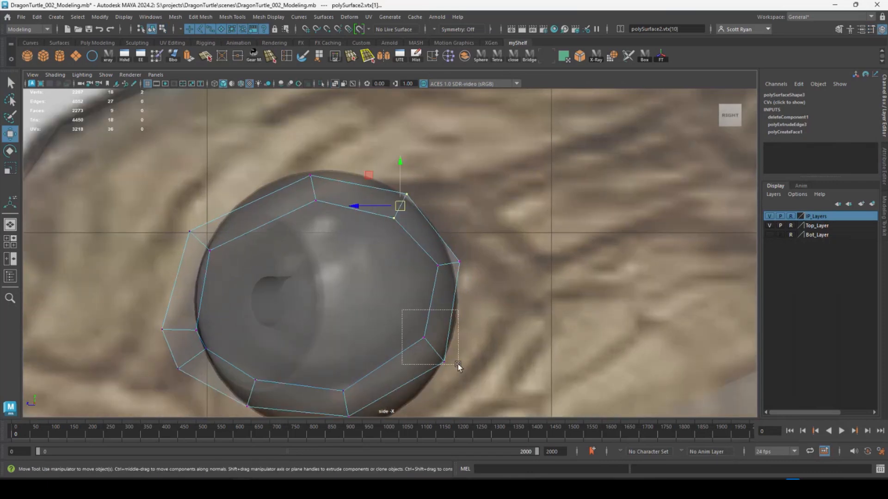
pyautogui.moveTo(458, 365); pyautogui.dragTo(458, 364)
pyautogui.moveTo(434, 350); pyautogui.dragTo(423, 347)
# In perspective, reposition the ring's rear lower and bottom vertex pairs against the underside of the eyeball
pyautogui.press('space')
pyautogui.press('space')
pyautogui.keyDown('alt'); pyautogui.moveTo(553, 204); pyautogui.dragTo(319, 252); pyautogui.keyUp('alt')
pyautogui.moveTo(287, 246); pyautogui.dragTo(317, 316)
pyautogui.moveTo(294, 293); pyautogui.dragTo(266, 303)
pyautogui.keyDown('alt'); pyautogui.moveTo(231, 294); pyautogui.dragTo(316, 287); pyautogui.keyUp('alt')
pyautogui.moveTo(311, 271); pyautogui.dragTo(398, 283)
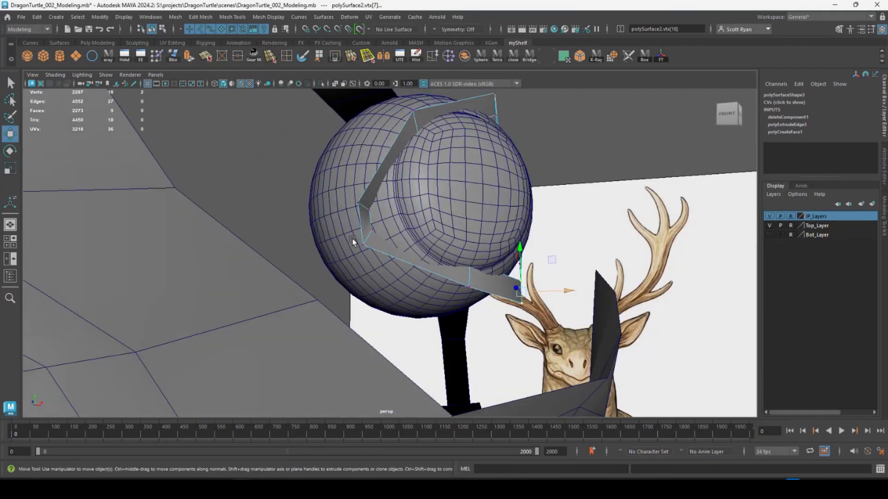
# Move the ring's front lower vertex pair outward along X and adjust its height beside the eyeball
pyautogui.moveTo(353, 226); pyautogui.dragTo(381, 253)
pyautogui.moveTo(398, 236); pyautogui.dragTo(418, 235)
pyautogui.keyDown('alt'); pyautogui.moveTo(402, 201); pyautogui.dragTo(423, 230); pyautogui.keyUp('alt')
pyautogui.keyDown('alt'); pyautogui.moveTo(416, 212); pyautogui.dragTo(438, 237); pyautogui.keyUp('alt')
pyautogui.moveTo(348, 295); pyautogui.dragTo(377, 334)
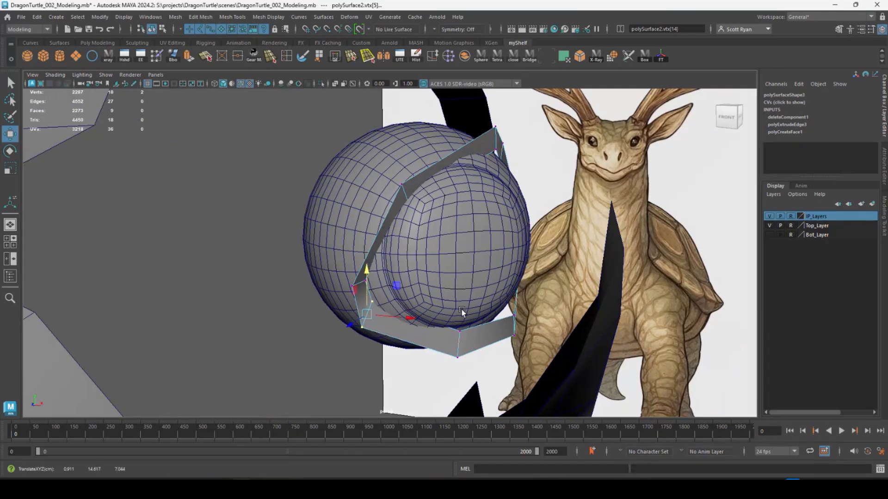
# Reposition the eyeball inside the eyelid ring at Translate X about 0.939, Y about 14.802 and Z about 6.634
pyautogui.keyDown('alt'); pyautogui.moveTo(519, 321); pyautogui.dragTo(460, 246); pyautogui.keyUp('alt')
pyautogui.click(342, 209)
pyautogui.press('space')
pyautogui.press('space')
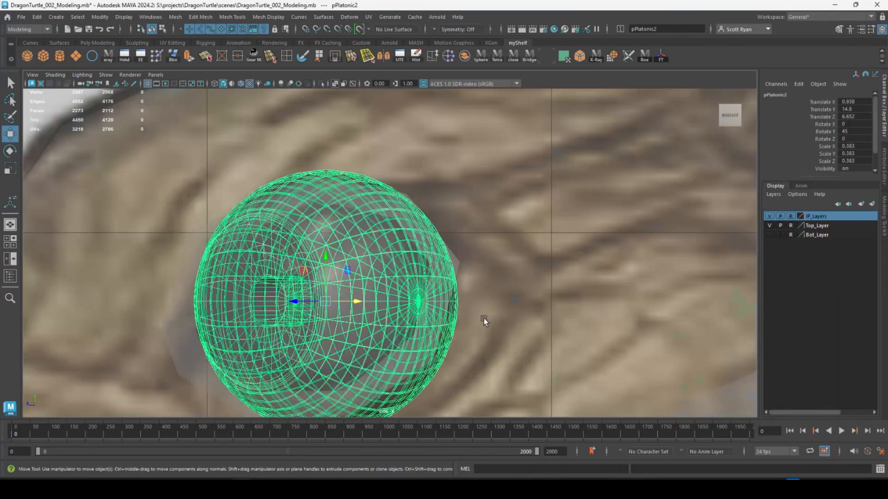
pyautogui.keyDown('alt'); pyautogui.moveTo(483, 321); pyautogui.dragTo(502, 322, button='middle'); pyautogui.keyUp('alt')
pyautogui.moveTo(343, 299); pyautogui.dragTo(350, 303)
pyautogui.press('space')
pyautogui.press('space')
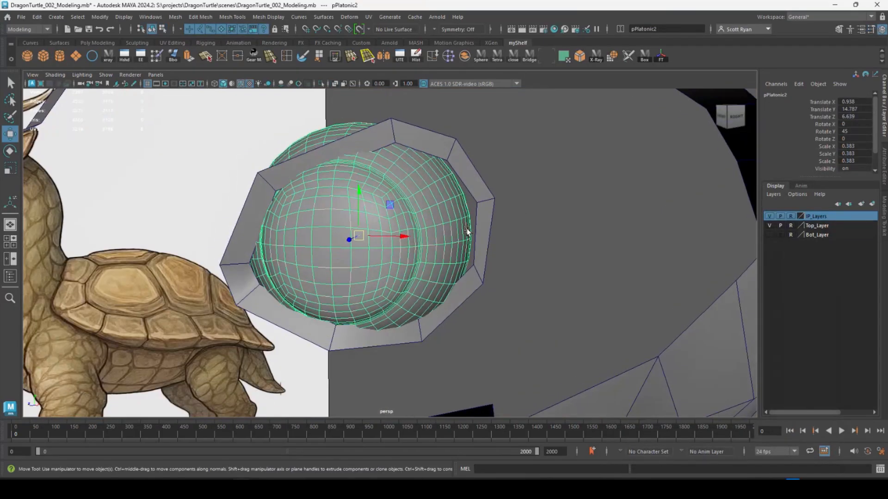
pyautogui.moveTo(362, 238); pyautogui.dragTo(362, 231)
pyautogui.keyDown('alt'); pyautogui.moveTo(415, 251); pyautogui.dragTo(437, 254); pyautogui.keyUp('alt')
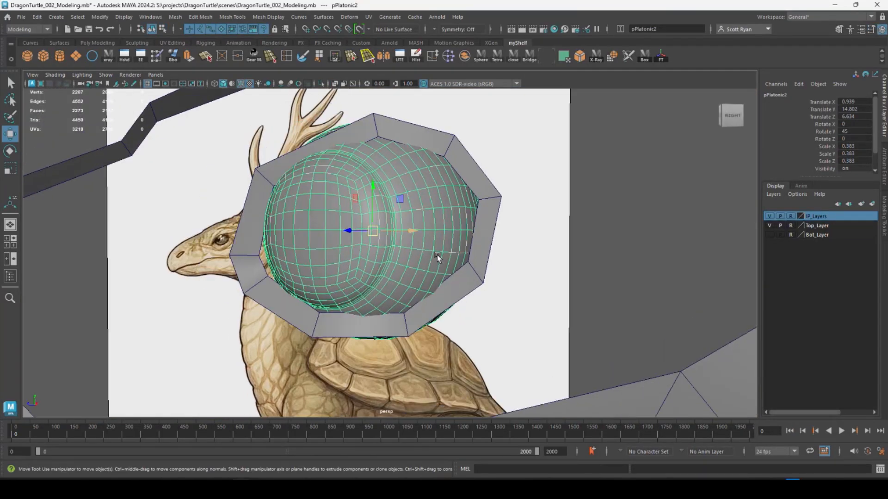
# Slide the eyelid ring's top vertex pair forward along the eyeball
pyautogui.moveTo(407, 141); pyautogui.dragTo(390, 145, button='right')
pyautogui.moveTo(391, 149); pyautogui.dragTo(358, 106)
pyautogui.moveTo(375, 126); pyautogui.dragTo(356, 126)
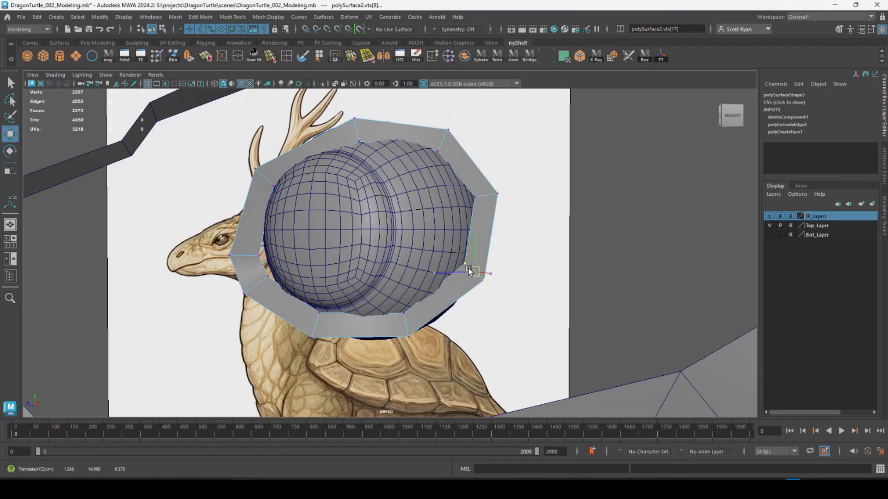
# In front view, reposition the ring's front upper vertex pair to follow the eyeball
pyautogui.keyDown('alt'); pyautogui.moveTo(319, 325); pyautogui.dragTo(241, 340); pyautogui.keyUp('alt')
pyautogui.press('space')
pyautogui.keyDown('alt'); pyautogui.moveTo(245, 333); pyautogui.dragTo(291, 323, button='right'); pyautogui.keyUp('alt')
pyautogui.moveTo(348, 216); pyautogui.dragTo(366, 243)
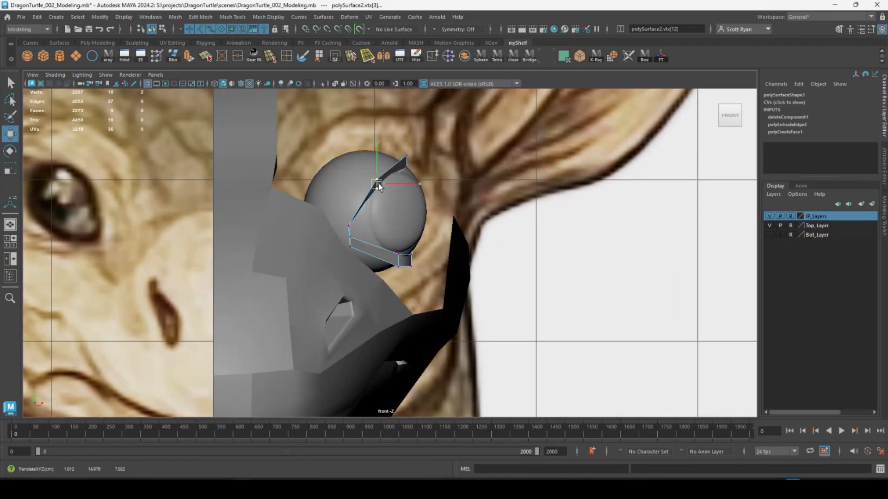
pyautogui.press('space')
pyautogui.press('space')
# Lower the ring's front bottom vertex pair slightly and shift the neighbouring front corner pair forward
pyautogui.keyDown('alt'); pyautogui.moveTo(483, 224); pyautogui.dragTo(407, 247); pyautogui.keyUp('alt')
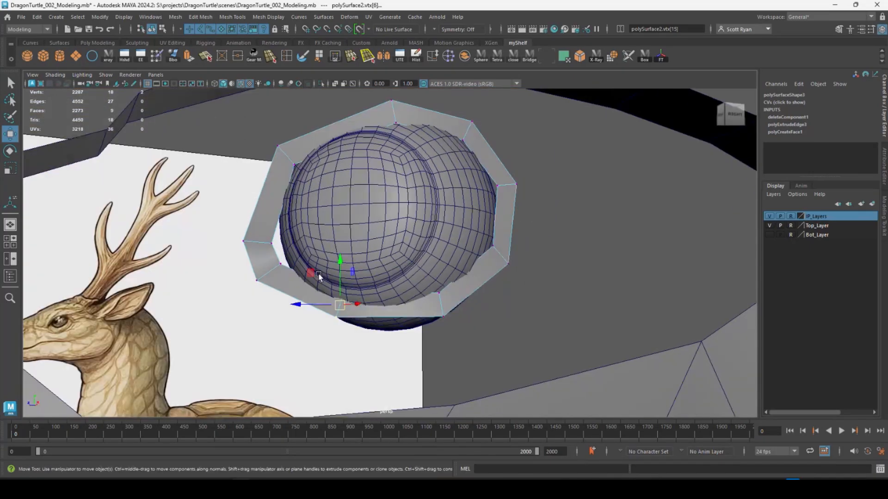
pyautogui.moveTo(339, 260); pyautogui.dragTo(339, 267)
pyautogui.keyDown('alt'); pyautogui.moveTo(313, 301); pyautogui.dragTo(287, 285); pyautogui.keyUp('alt')
pyautogui.moveTo(266, 293); pyautogui.dragTo(257, 290)
# Fit the ring's rear lower and rear corner vertex pairs to the back of the eyeball
pyautogui.keyDown('alt'); pyautogui.moveTo(319, 296); pyautogui.dragTo(234, 356); pyautogui.keyUp('alt')
pyautogui.moveTo(356, 318); pyautogui.dragTo(316, 349)
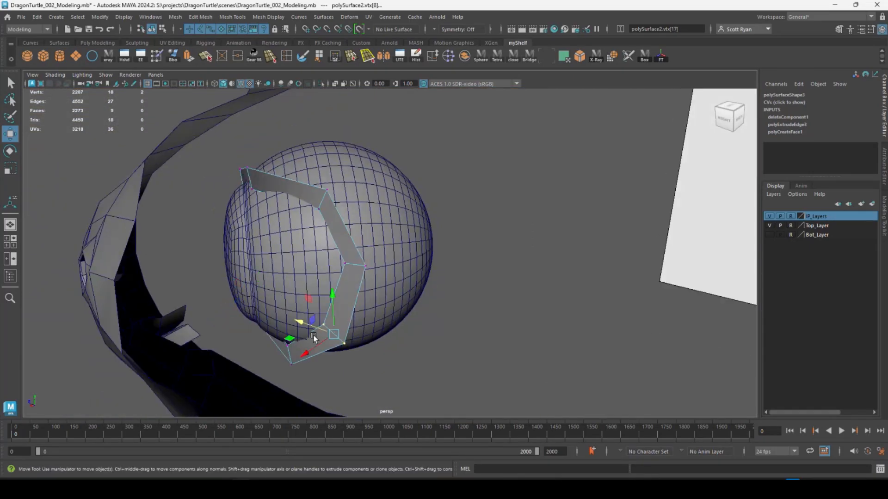
pyautogui.moveTo(376, 252); pyautogui.dragTo(326, 281)
pyautogui.keyDown('alt'); pyautogui.moveTo(325, 281); pyautogui.dragTo(369, 260); pyautogui.keyUp('alt')
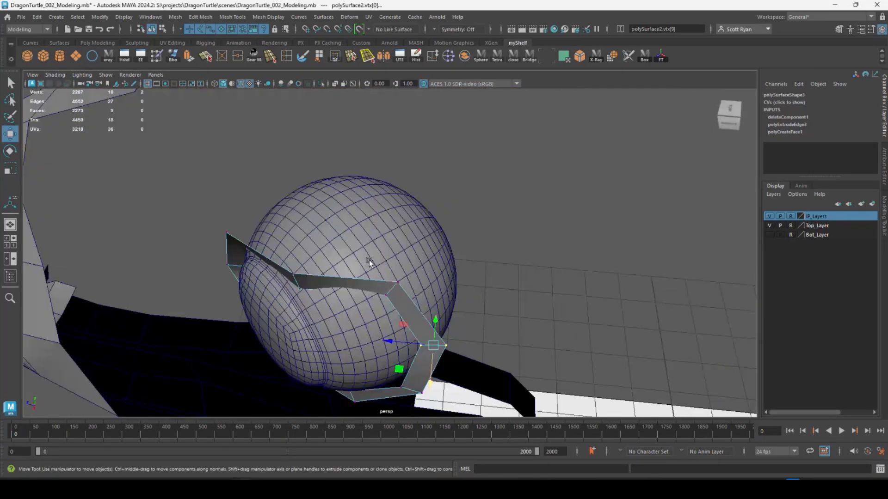
# Fit the ring's upper vertex pairs closely against the top of the eyeball
pyautogui.moveTo(407, 293); pyautogui.dragTo(371, 327)
pyautogui.moveTo(378, 347); pyautogui.dragTo(374, 340)
pyautogui.moveTo(289, 305); pyautogui.dragTo(287, 310)
pyautogui.keyDown('alt'); pyautogui.moveTo(290, 305); pyautogui.dragTo(370, 226); pyautogui.keyUp('alt')
pyautogui.moveTo(386, 161); pyautogui.dragTo(365, 183)
pyautogui.click(388, 184)
pyautogui.keyDown('alt'); pyautogui.moveTo(366, 183); pyautogui.dragTo(408, 216); pyautogui.keyUp('alt')
pyautogui.moveTo(440, 249); pyautogui.dragTo(439, 252)
pyautogui.keyDown('alt'); pyautogui.moveTo(439, 251); pyautogui.dragTo(482, 162); pyautogui.keyUp('alt')
# In side view, refine the ring's rear upper and rear corner vertex pairs against the reference eyelid
pyautogui.press('space')
pyautogui.press('space')
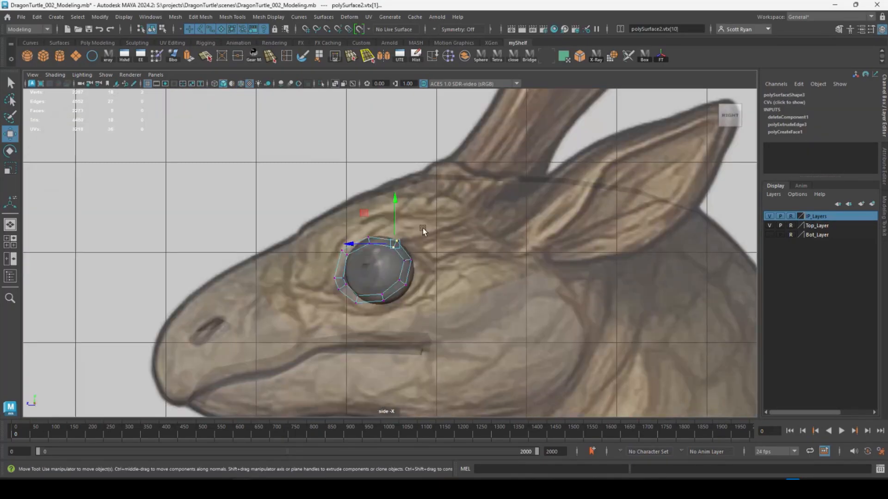
pyautogui.keyDown('alt'); pyautogui.moveTo(393, 250); pyautogui.dragTo(445, 269, button='right'); pyautogui.keyUp('alt')
pyautogui.moveTo(412, 214); pyautogui.dragTo(399, 224)
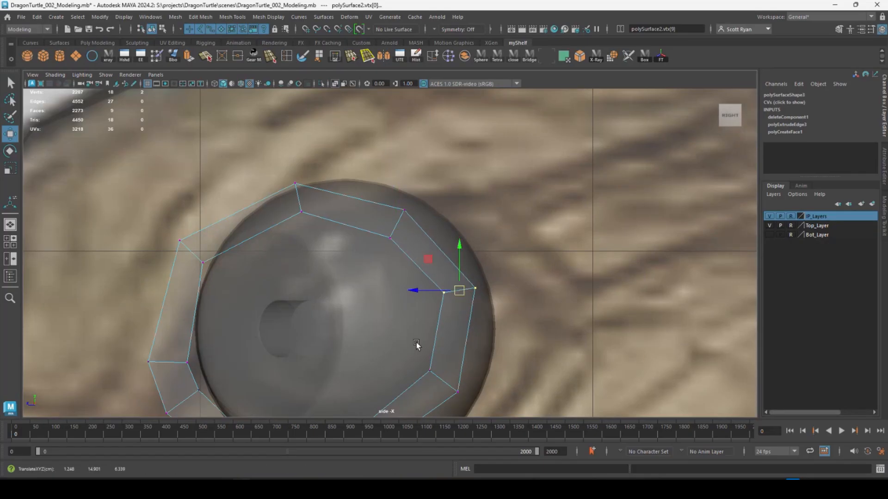
# Adjust the ring's rear corner and neighbouring vertex pairs in perspective view so they sit closer to the eyeball
pyautogui.press('space')
pyautogui.press('space')
pyautogui.keyDown('alt'); pyautogui.moveTo(566, 211); pyautogui.dragTo(624, 255); pyautogui.keyUp('alt')
pyautogui.moveTo(552, 270); pyautogui.dragTo(446, 299)
pyautogui.click(372, 306)
pyautogui.press('r')
pyautogui.press('w')
pyautogui.moveTo(405, 233); pyautogui.dragTo(401, 257)
pyautogui.moveTo(397, 244); pyautogui.dragTo(395, 239)
# Move the ring's front corner vertex pair toward the front of the eyeball
pyautogui.keyDown('alt'); pyautogui.moveTo(396, 252); pyautogui.dragTo(384, 311); pyautogui.keyUp('alt')
pyautogui.moveTo(317, 338); pyautogui.dragTo(289, 335, button='right')
pyautogui.moveTo(315, 246); pyautogui.dragTo(380, 278)
pyautogui.moveTo(337, 379); pyautogui.dragTo(250, 348)
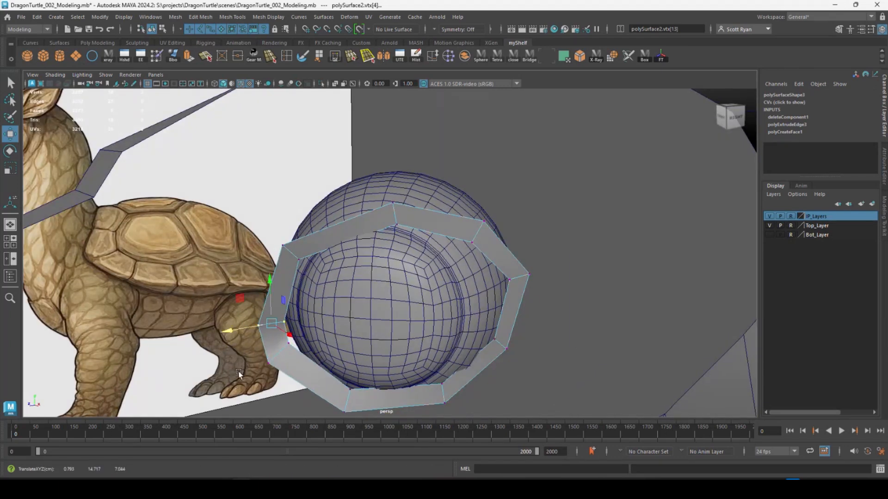
# In X-ray front view, shift the ring's front corner, outer, upper and lower vertex pairs sideways to fit the eyeball and reference
pyautogui.keyDown('alt'); pyautogui.moveTo(269, 354); pyautogui.dragTo(401, 260); pyautogui.keyUp('alt')
pyautogui.press('space')
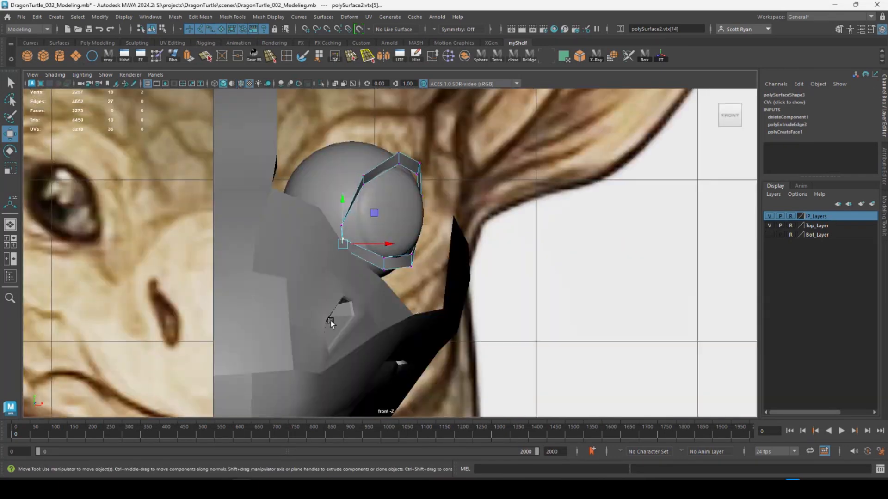
pyautogui.keyDown('alt'); pyautogui.moveTo(332, 321); pyautogui.dragTo(324, 355, button='middle'); pyautogui.keyUp('alt')
pyautogui.click(335, 84)
pyautogui.scroll(2, 420, 214)
pyautogui.moveTo(323, 186); pyautogui.dragTo(361, 223)
pyautogui.moveTo(369, 206); pyautogui.dragTo(364, 206)
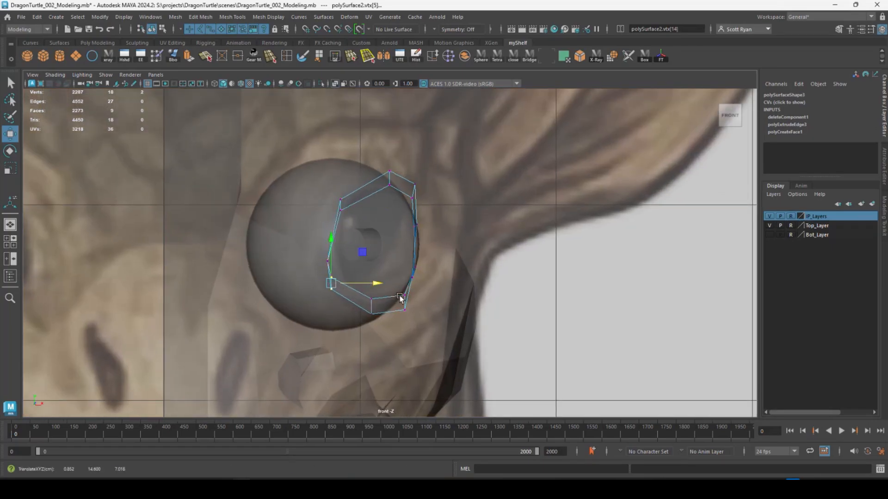
pyautogui.moveTo(435, 229); pyautogui.dragTo(437, 226)
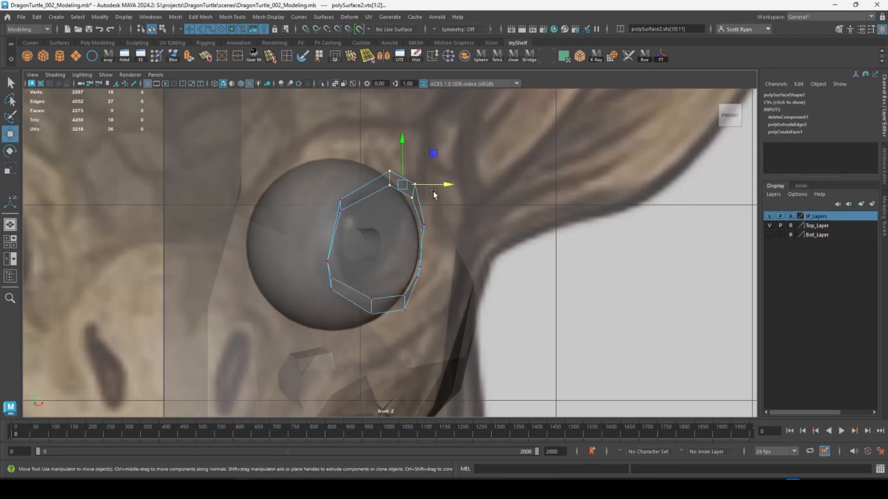
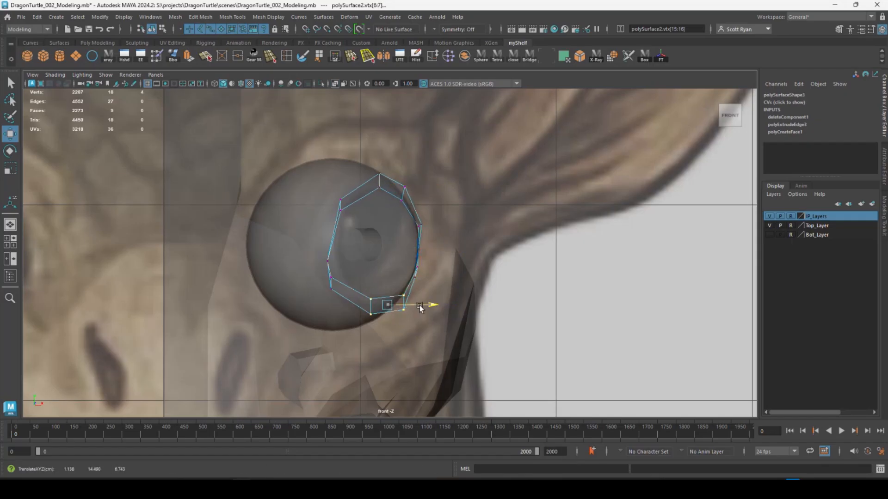
# Reposition the ring's rear upper vertex pair against the eyeball in perspective view
pyautogui.press('space')
pyautogui.press('space')
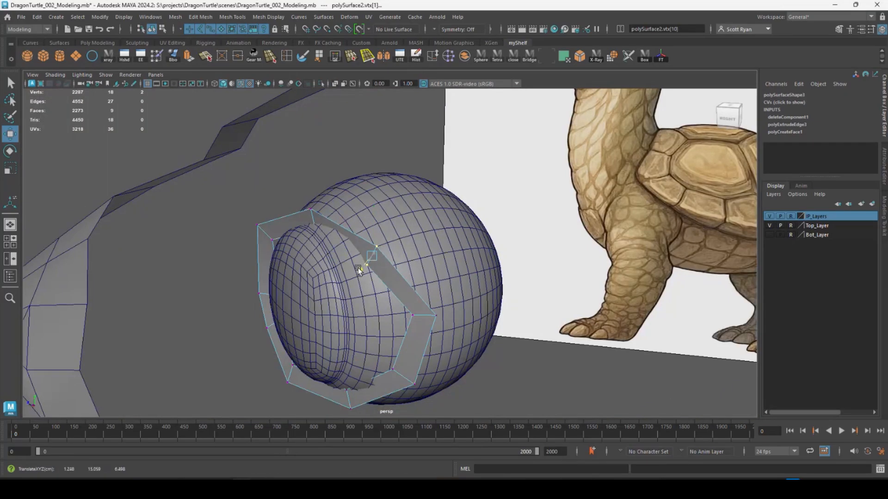
pyautogui.keyDown('alt'); pyautogui.moveTo(298, 245); pyautogui.dragTo(476, 324); pyautogui.keyUp('alt')
pyautogui.moveTo(475, 320); pyautogui.dragTo(484, 318)
pyautogui.keyDown('alt'); pyautogui.moveTo(472, 314); pyautogui.dragTo(358, 275); pyautogui.keyUp('alt')
# Extrude the ring's inner edge loop back into the eyeball and scale the new edges slightly inward
pyautogui.moveTo(346, 266); pyautogui.dragTo(329, 227, button='right')
pyautogui.doubleClick(321, 223)
pyautogui.keyDown('alt'); pyautogui.moveTo(322, 263); pyautogui.dragTo(345, 314); pyautogui.keyUp('alt')
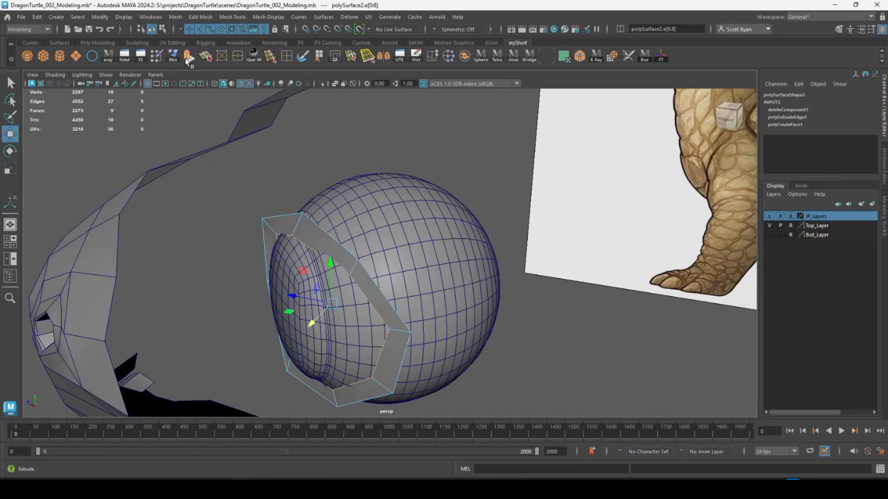
pyautogui.hotkey('ctrl', 'e')
pyautogui.moveTo(411, 297); pyautogui.dragTo(412, 297)
pyautogui.keyDown('alt'); pyautogui.moveTo(407, 298); pyautogui.dragTo(423, 304); pyautogui.keyUp('alt')
pyautogui.press('r')
pyautogui.moveTo(367, 288); pyautogui.dragTo(363, 289)
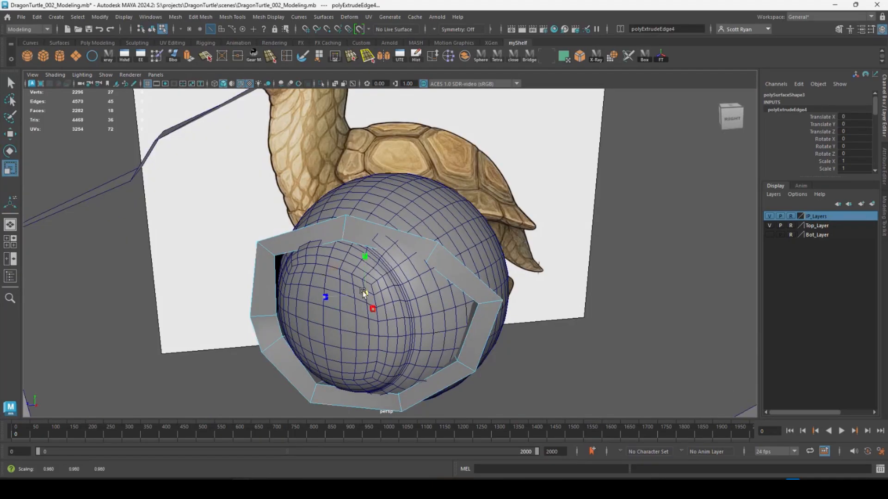
# Isolate the eyelid ring and move its newly extruded inner edge loop farther back
pyautogui.moveTo(277, 213); pyautogui.dragTo(323, 199, button='right')
pyautogui.click(321, 83)
pyautogui.keyDown('alt'); pyautogui.moveTo(376, 220); pyautogui.dragTo(303, 286); pyautogui.keyUp('alt')
pyautogui.moveTo(354, 227); pyautogui.dragTo(355, 203, button='right')
pyautogui.doubleClick(369, 226)
pyautogui.moveTo(413, 269); pyautogui.dragTo(350, 252)
# Move individual vertices on the extruded inner rim to smooth the outline of the opening
pyautogui.moveTo(395, 213); pyautogui.dragTo(356, 213, button='right')
pyautogui.click(380, 240)
pyautogui.moveTo(364, 235); pyautogui.dragTo(372, 237)
pyautogui.moveTo(401, 212); pyautogui.dragTo(355, 235)
pyautogui.keyDown('alt'); pyautogui.moveTo(355, 235); pyautogui.dragTo(290, 251); pyautogui.keyUp('alt')
pyautogui.click(424, 282)
pyautogui.moveTo(461, 296); pyautogui.dragTo(444, 307)
pyautogui.keyDown('alt'); pyautogui.moveTo(444, 307); pyautogui.dragTo(485, 283); pyautogui.keyUp('alt')
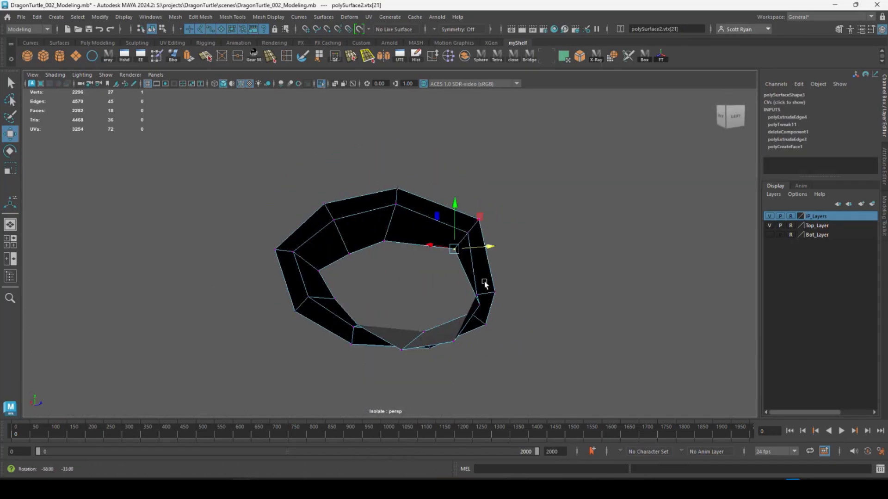
# Reposition two vertices along the lower part of the extruded inner rim to even out its spacing
pyautogui.click(349, 253)
pyautogui.keyDown('alt'); pyautogui.moveTo(359, 251); pyautogui.dragTo(376, 251); pyautogui.keyUp('alt')
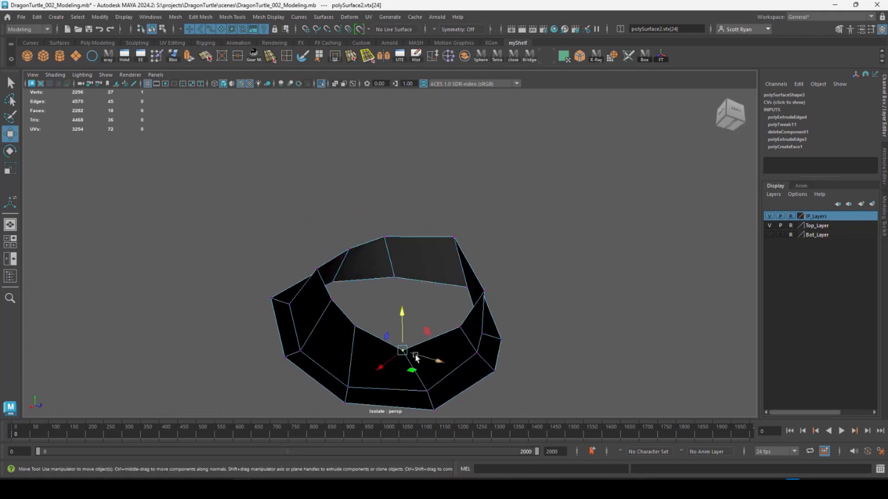
pyautogui.moveTo(415, 355); pyautogui.dragTo(427, 359)
pyautogui.keyDown('alt'); pyautogui.moveTo(427, 359); pyautogui.dragTo(413, 373); pyautogui.keyUp('alt')
pyautogui.click(357, 331)
pyautogui.moveTo(357, 332); pyautogui.dragTo(369, 346)
pyautogui.keyDown('alt'); pyautogui.moveTo(369, 346); pyautogui.dragTo(377, 359); pyautogui.keyUp('alt')
# Adjust the upper vertices of the extruded inner rim to even out the back opening
pyautogui.click(323, 313)
pyautogui.keyDown('alt'); pyautogui.moveTo(346, 317); pyautogui.dragTo(371, 322); pyautogui.keyUp('alt')
pyautogui.click(451, 252)
pyautogui.moveTo(453, 255); pyautogui.dragTo(463, 260)
pyautogui.keyDown('alt'); pyautogui.moveTo(412, 276); pyautogui.dragTo(429, 279); pyautogui.keyUp('alt')
pyautogui.click(393, 241)
pyautogui.moveTo(394, 242); pyautogui.dragTo(366, 286)
# Append polygons across the middle and one end of the ring's back opening
pyautogui.click(320, 56)
pyautogui.click(368, 245)
pyautogui.click(374, 339)
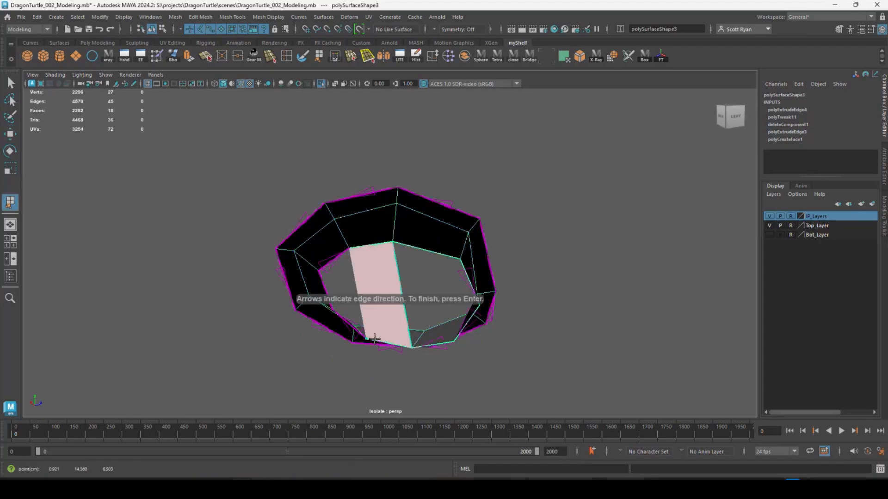
pyautogui.keyDown('alt'); pyautogui.moveTo(375, 339); pyautogui.dragTo(342, 238); pyautogui.keyUp('alt')
pyautogui.press('Return')
pyautogui.click(327, 254)
pyautogui.click(296, 253)
pyautogui.click(325, 240)
pyautogui.press('Return')
# Fill the remaining part of the ring's back opening with two more appended polygons
pyautogui.click(336, 204)
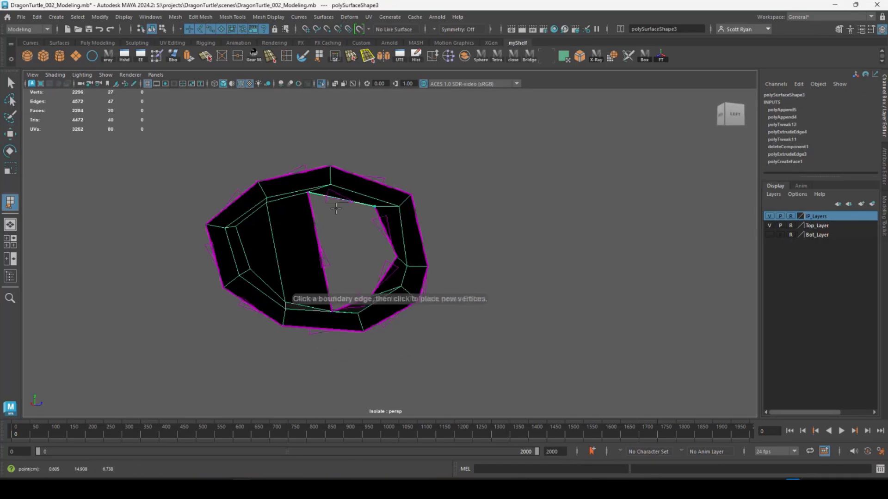
pyautogui.click(352, 303)
pyautogui.press('Return')
pyautogui.click(374, 241)
pyautogui.click(384, 227)
pyautogui.press('w')
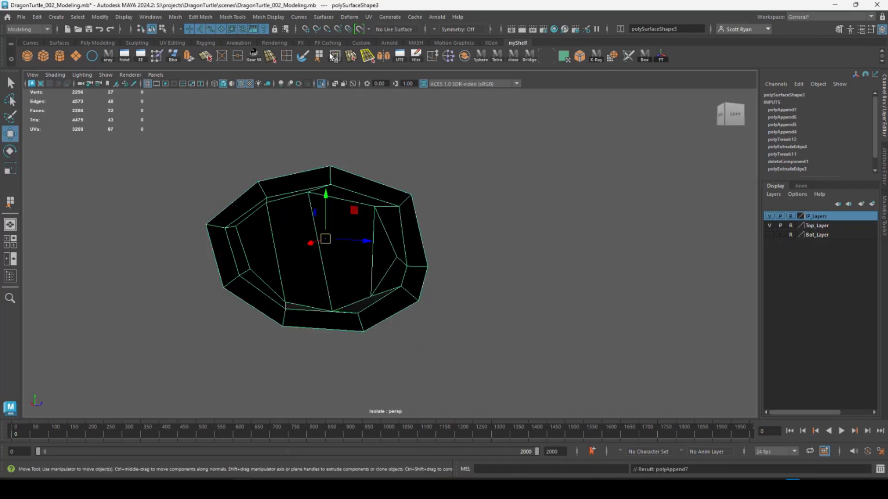
# Exit isolation and insert an edge loop around the front face of the eyelid ring
pyautogui.click(321, 83)
pyautogui.keyDown('alt'); pyautogui.moveTo(240, 207); pyautogui.dragTo(443, 205); pyautogui.keyUp('alt')
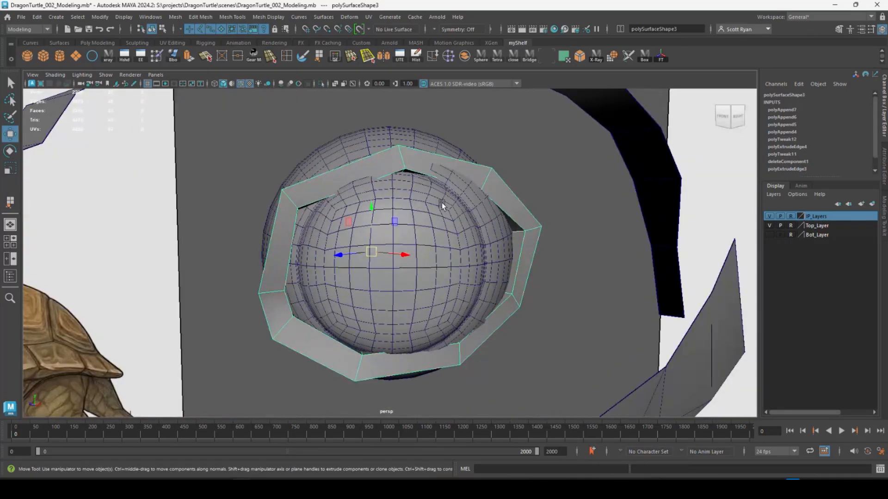
pyautogui.click(294, 57)
pyautogui.click(400, 156)
pyautogui.keyDown('alt'); pyautogui.moveTo(476, 283); pyautogui.dragTo(420, 213); pyautogui.keyUp('alt')
# Move the inserted loop's upper and front edges outward to round the eyelid's profile
pyautogui.press('w')
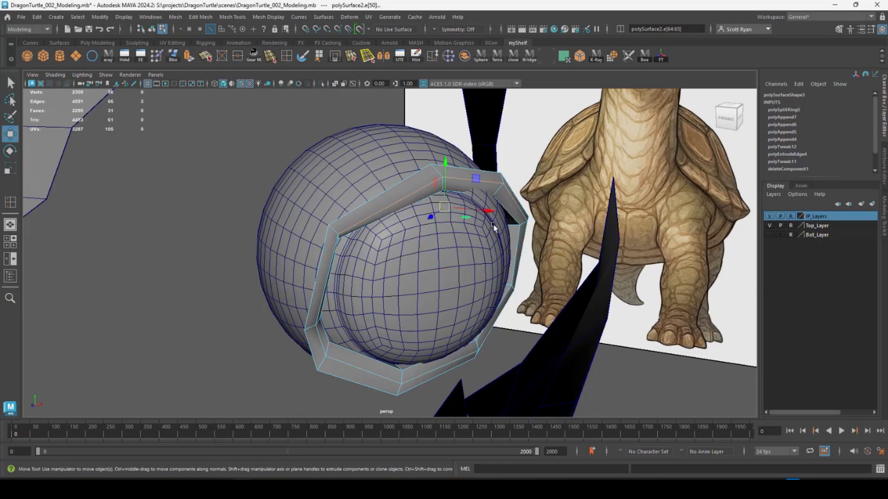
pyautogui.moveTo(449, 313)
pyautogui.keyDown('alt'); pyautogui.mouseDown()
pyautogui.moveTo(396, 304)
pyautogui.moveTo(448, 305)
pyautogui.mouseUp(); pyautogui.keyUp('alt')
pyautogui.click(274, 252)
pyautogui.moveTo(343, 306); pyautogui.dragTo(353, 309, button='middle')
pyautogui.keyDown('alt'); pyautogui.moveTo(353, 309); pyautogui.dragTo(336, 332); pyautogui.keyUp('alt')
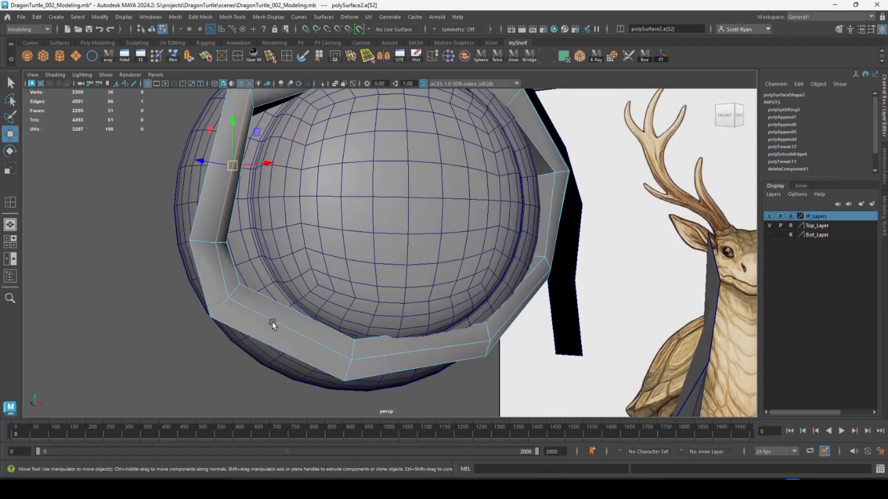
# Reposition the inserted loop's vertices along the bottom of the eyelid to round the lower lid
pyautogui.moveTo(273, 322); pyautogui.dragTo(229, 214, button='right')
pyautogui.click(354, 361)
pyautogui.moveTo(354, 363); pyautogui.dragTo(359, 346)
pyautogui.keyDown('alt'); pyautogui.moveTo(393, 376); pyautogui.dragTo(437, 399); pyautogui.keyUp('alt')
pyautogui.moveTo(428, 345); pyautogui.dragTo(425, 343)
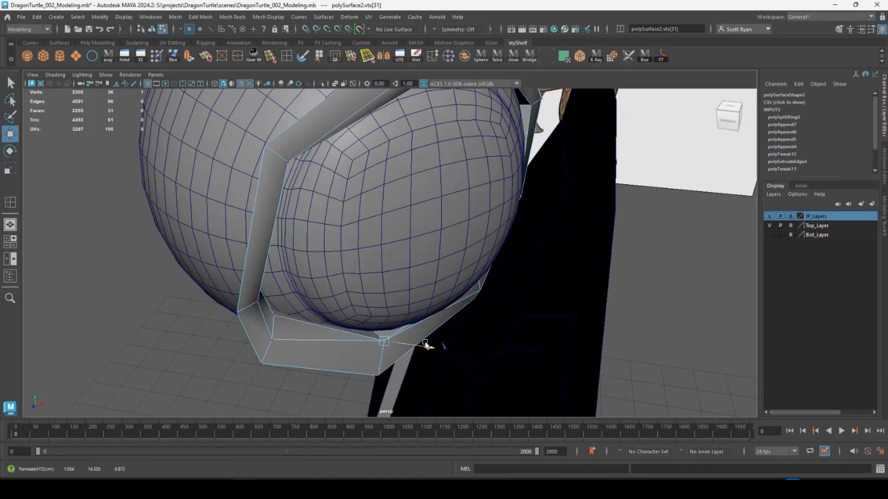
pyautogui.moveTo(272, 341); pyautogui.dragTo(256, 355)
pyautogui.keyDown('alt'); pyautogui.moveTo(398, 346); pyautogui.dragTo(284, 348); pyautogui.keyUp('alt')
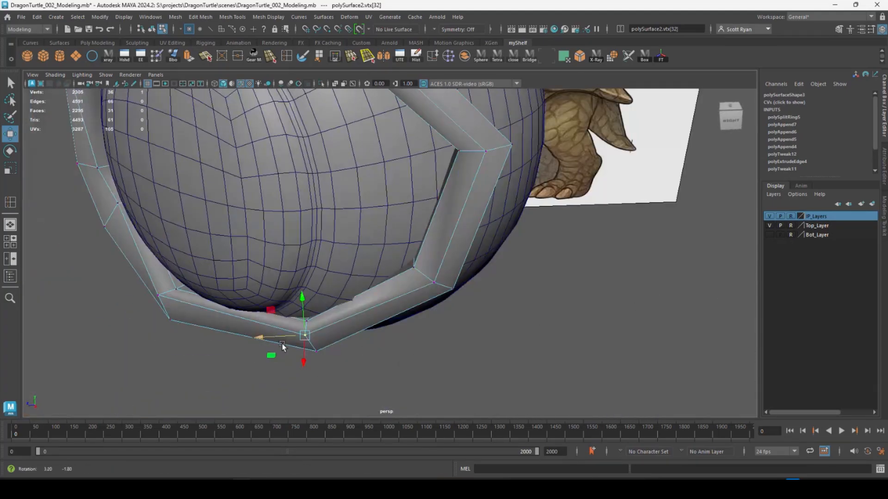
# Move the inserted loop's lower rear vertex to continue the rounded lower lid
pyautogui.moveTo(436, 284); pyautogui.dragTo(467, 329)
pyautogui.moveTo(469, 331); pyautogui.dragTo(480, 344)
pyautogui.keyDown('alt'); pyautogui.moveTo(480, 344); pyautogui.dragTo(408, 303); pyautogui.keyUp('alt')
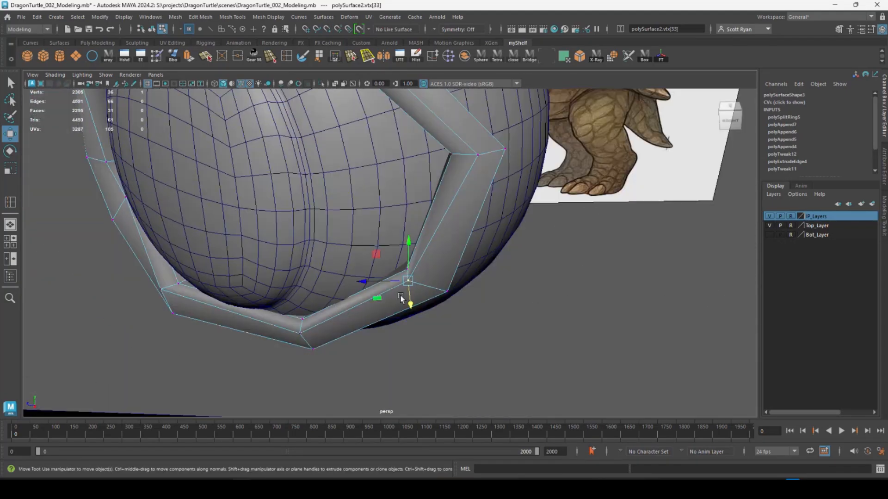
pyautogui.moveTo(362, 282); pyautogui.dragTo(364, 281)
pyautogui.keyDown('alt'); pyautogui.moveTo(364, 282); pyautogui.dragTo(312, 259, button='right'); pyautogui.keyUp('alt')
# Extrude the eyelid ring's three upper outer border edges outward with a local Z translation of 0.1 to start the brow
pyautogui.keyDown('alt'); pyautogui.moveTo(312, 259); pyautogui.dragTo(394, 148); pyautogui.keyUp('alt')
pyautogui.moveTo(395, 147); pyautogui.dragTo(430, 132, button='right')
pyautogui.click(446, 133)
pyautogui.keyDown('alt'); pyautogui.moveTo(446, 132); pyautogui.dragTo(406, 158, button='right'); pyautogui.keyUp('alt')
pyautogui.keyDown('alt'); pyautogui.moveTo(406, 159); pyautogui.dragTo(348, 232); pyautogui.keyUp('alt')
pyautogui.doubleClick(382, 227)
pyautogui.keyDown('shift'); pyautogui.click(387, 226); pyautogui.keyUp('shift')
pyautogui.keyDown('shift'); pyautogui.click(403, 249); pyautogui.keyUp('shift')
pyautogui.keyDown('alt'); pyautogui.moveTo(403, 249); pyautogui.dragTo(434, 302); pyautogui.keyUp('alt')
pyautogui.hotkey('ctrl', 'e')
pyautogui.moveTo(449, 234); pyautogui.dragTo(413, 196)
# Set the brow extrusion's local Z translation to 0.131, comparing it with the front and side references
pyautogui.press('space')
pyautogui.moveTo(317, 237); pyautogui.dragTo(314, 276)
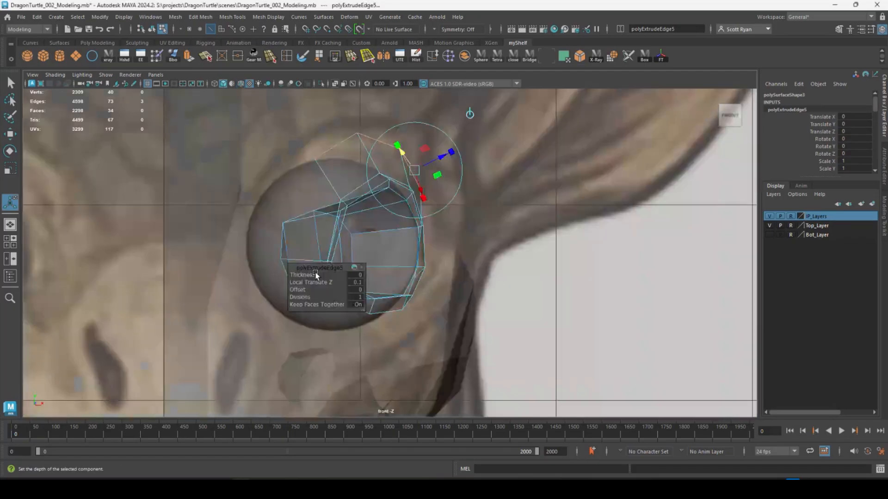
pyautogui.keyDown('alt'); pyautogui.moveTo(315, 276); pyautogui.dragTo(273, 264, button='right'); pyautogui.keyUp('alt')
pyautogui.moveTo(382, 232); pyautogui.dragTo(416, 230)
pyautogui.press('space')
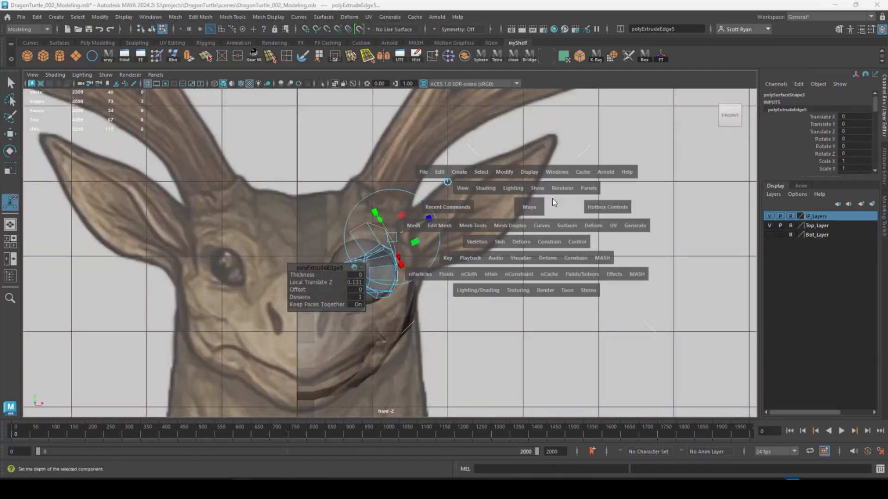
pyautogui.moveTo(549, 200); pyautogui.dragTo(534, 212)
pyautogui.keyDown('alt'); pyautogui.moveTo(535, 212); pyautogui.dragTo(417, 187); pyautogui.keyUp('alt')
pyautogui.press('space')
pyautogui.moveTo(518, 295); pyautogui.dragTo(537, 331)
pyautogui.keyDown('alt'); pyautogui.moveTo(537, 331); pyautogui.dragTo(458, 334, button='right'); pyautogui.keyUp('alt')
pyautogui.keyDown('alt'); pyautogui.moveTo(458, 333); pyautogui.dragTo(567, 301, button='middle'); pyautogui.keyUp('alt')
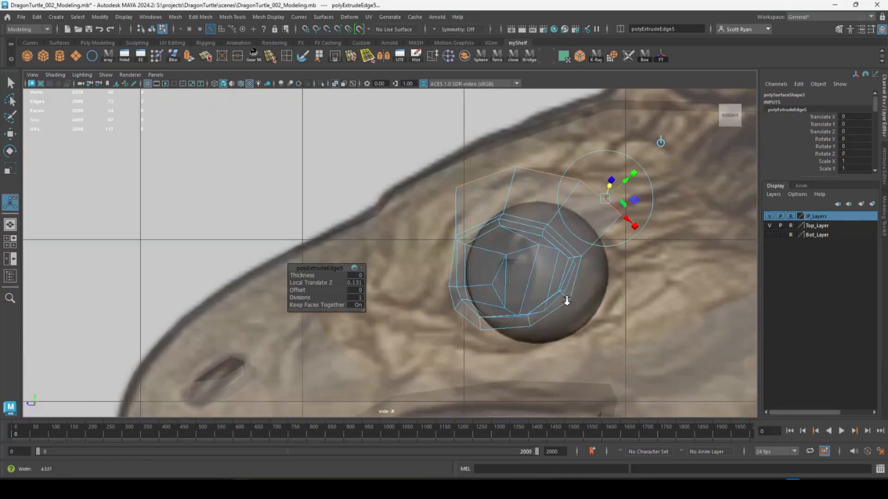
# Return to object selection and select the head mesh together with the eyelid mesh
pyautogui.click(458, 188)
pyautogui.moveTo(492, 206)
pyautogui.mouseDown(button='right')
pyautogui.moveTo(458, 203)
pyautogui.moveTo(493, 193)
pyautogui.mouseUp(button='right')
pyautogui.keyDown('shift'); pyautogui.click(567, 156); pyautogui.keyUp('shift')
pyautogui.press('space')
pyautogui.moveTo(518, 185); pyautogui.dragTo(513, 159)
pyautogui.keyDown('alt'); pyautogui.moveTo(388, 205); pyautogui.dragTo(458, 203); pyautogui.keyUp('alt')
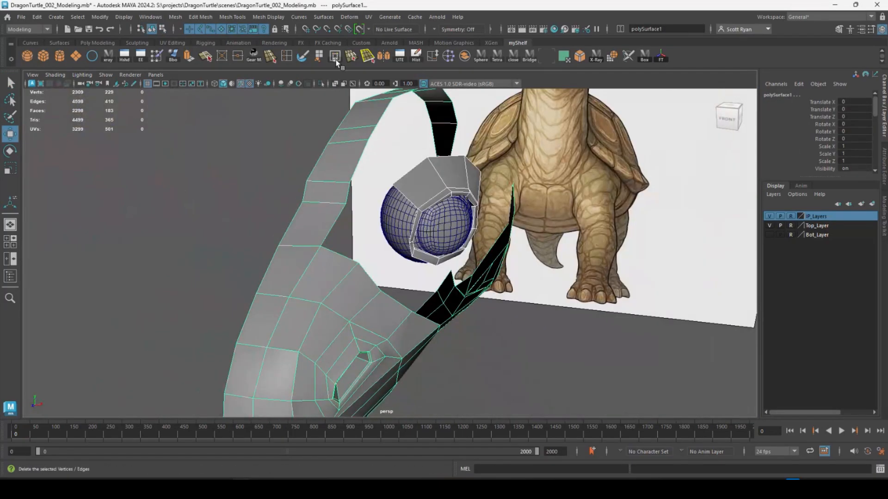
# Save the scene as a new version named DragonTurtle_003_Modeling.mb
pyautogui.click(23, 20)
pyautogui.click(49, 65)
pyautogui.click(187, 402)
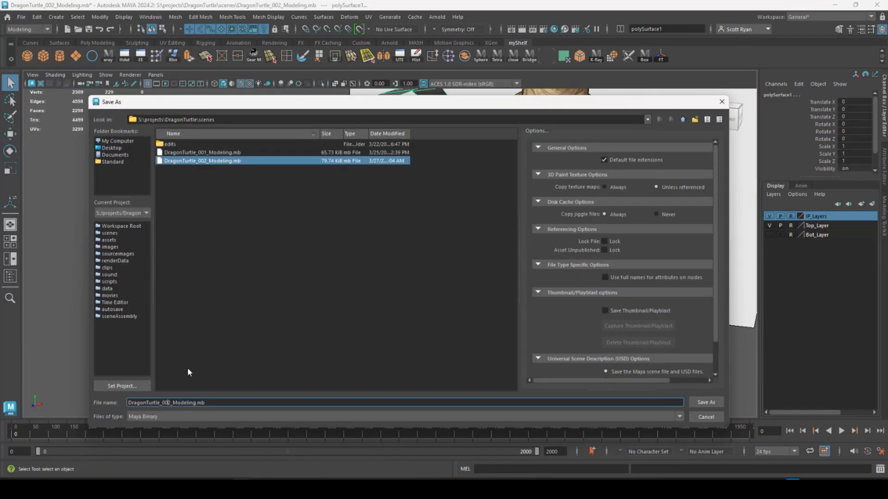
pyautogui.press('BackSpace')
pyautogui.write('3')
pyautogui.press('Return')
# Combine the selected meshes and append a polygon bridging the brow's front edge to the head's border edge above the snout
pyautogui.click(464, 57)
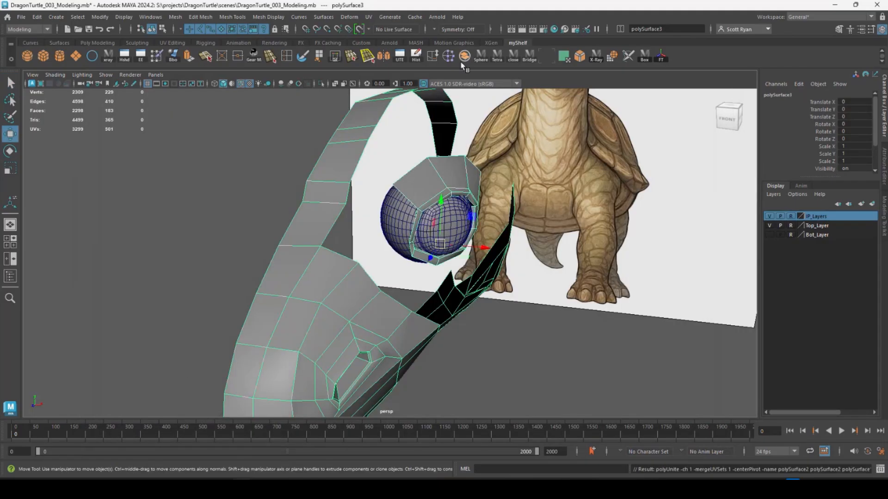
pyautogui.click(318, 57)
pyautogui.click(405, 199)
pyautogui.click(331, 248)
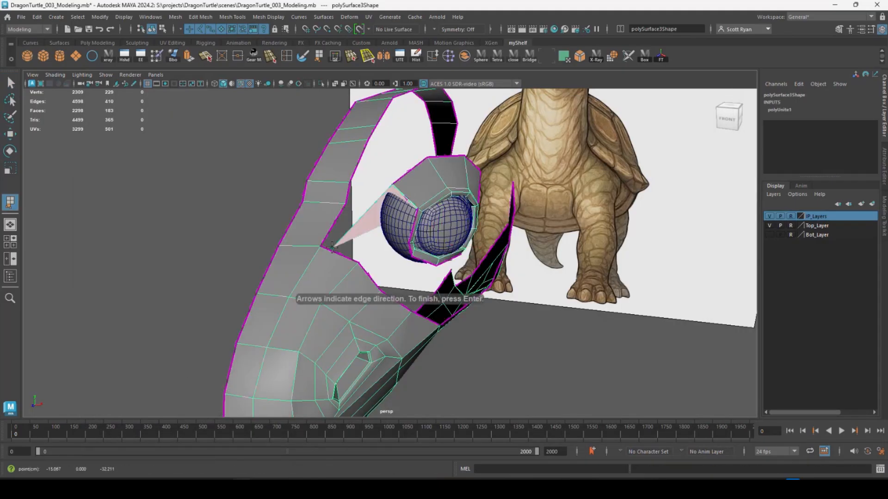
pyautogui.press('Return')
pyautogui.keyDown('alt'); pyautogui.moveTo(332, 252); pyautogui.dragTo(407, 277); pyautogui.keyUp('alt')
pyautogui.press('w')
# Insert an edge loop across the bridging polygon and reposition the brow's front edge in side view
pyautogui.press('space')
pyautogui.press('space')
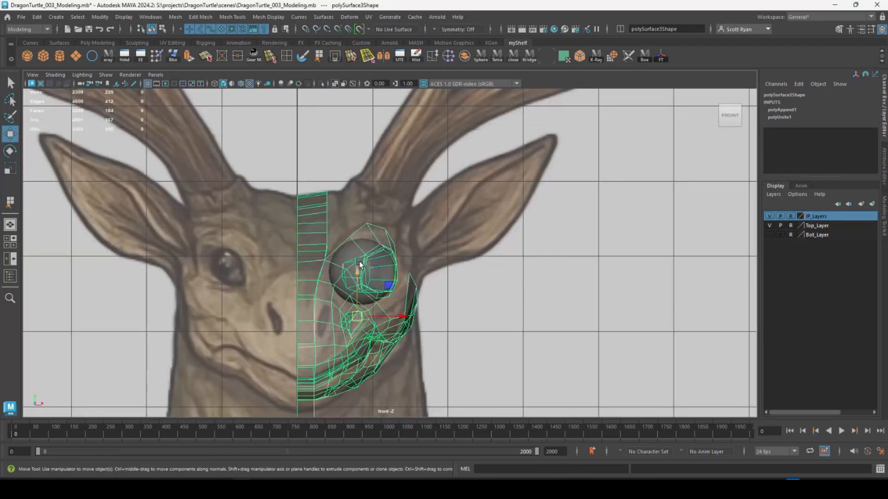
pyautogui.press('space')
pyautogui.press('space')
pyautogui.keyDown('alt'); pyautogui.moveTo(398, 244); pyautogui.dragTo(427, 253); pyautogui.keyUp('alt')
pyautogui.click(288, 57)
pyautogui.moveTo(374, 253); pyautogui.dragTo(377, 248)
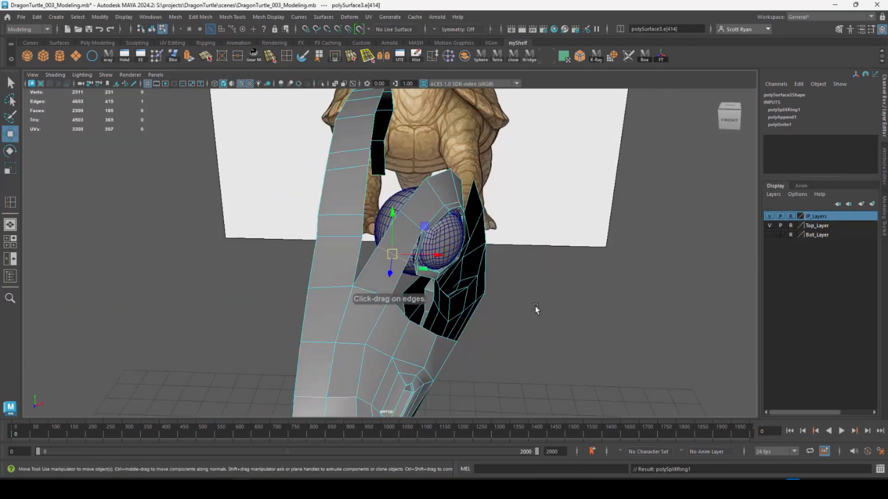
pyautogui.press('space')
pyautogui.press('space')
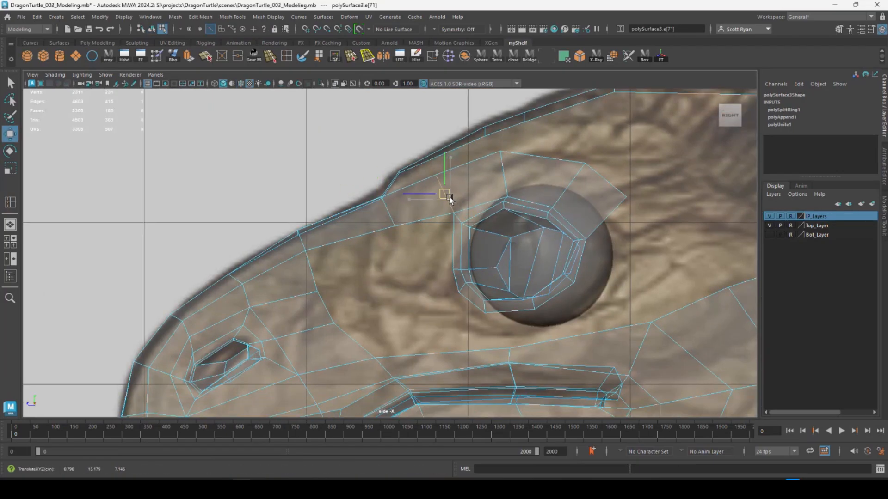
# Merge the paired vertices where the brow's inner edge meets the strip along the top of the head
pyautogui.press('space')
pyautogui.press('space')
pyautogui.keyDown('alt'); pyautogui.moveTo(470, 185); pyautogui.dragTo(341, 259); pyautogui.keyUp('alt')
pyautogui.moveTo(357, 222); pyautogui.dragTo(316, 226, button='right')
pyautogui.moveTo(334, 239); pyautogui.dragTo(365, 263)
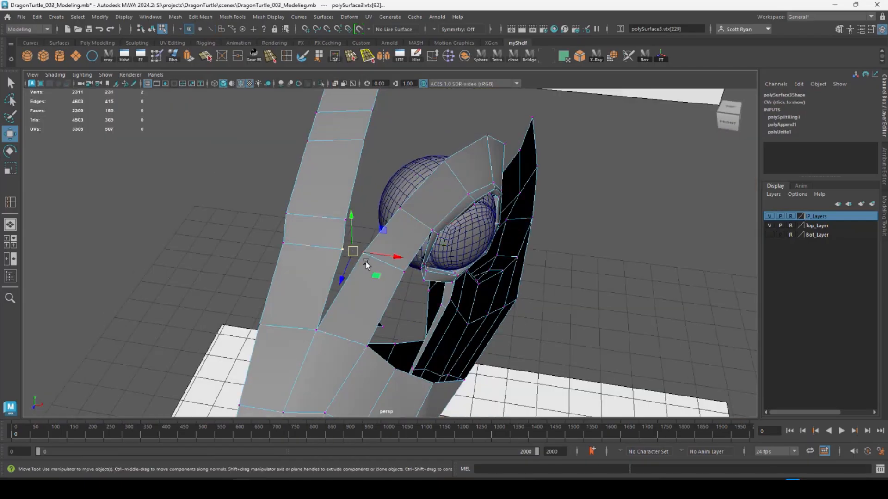
pyautogui.click(198, 17)
pyautogui.click(220, 119)
# Reposition the head's centre-strip vertices above the brow in side view to follow the reference silhouette
pyautogui.keyDown('alt'); pyautogui.moveTo(379, 194); pyautogui.dragTo(319, 185); pyautogui.keyUp('alt')
pyautogui.moveTo(367, 146); pyautogui.dragTo(392, 168)
pyautogui.keyDown('alt'); pyautogui.moveTo(506, 255); pyautogui.dragTo(550, 318, button='middle'); pyautogui.keyUp('alt')
pyautogui.press('space')
pyautogui.press('space')
pyautogui.keyDown('alt'); pyautogui.moveTo(530, 279); pyautogui.dragTo(547, 323, button='middle'); pyautogui.keyUp('alt')
pyautogui.press('w')
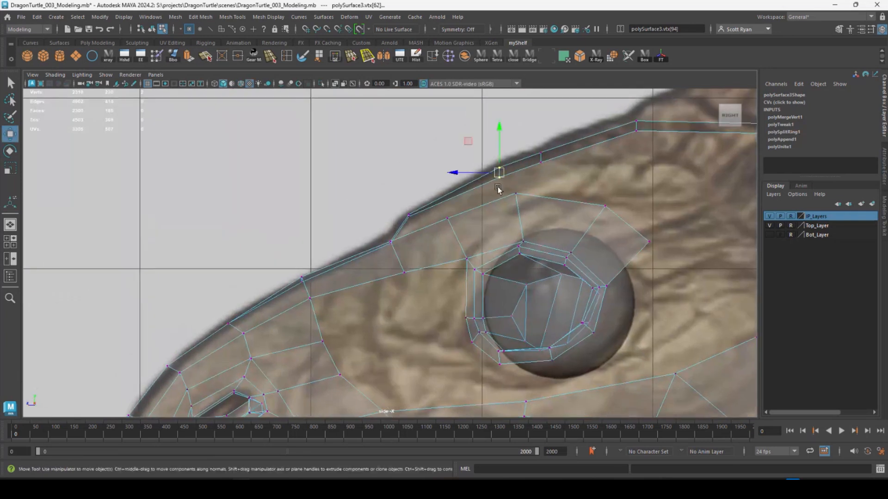
pyautogui.moveTo(500, 174); pyautogui.dragTo(454, 190)
pyautogui.moveTo(528, 139); pyautogui.dragTo(555, 174)
pyautogui.moveTo(542, 154); pyautogui.dragTo(536, 152)
pyautogui.moveTo(628, 113); pyautogui.dragTo(645, 137)
pyautogui.moveTo(637, 124); pyautogui.dragTo(622, 125)
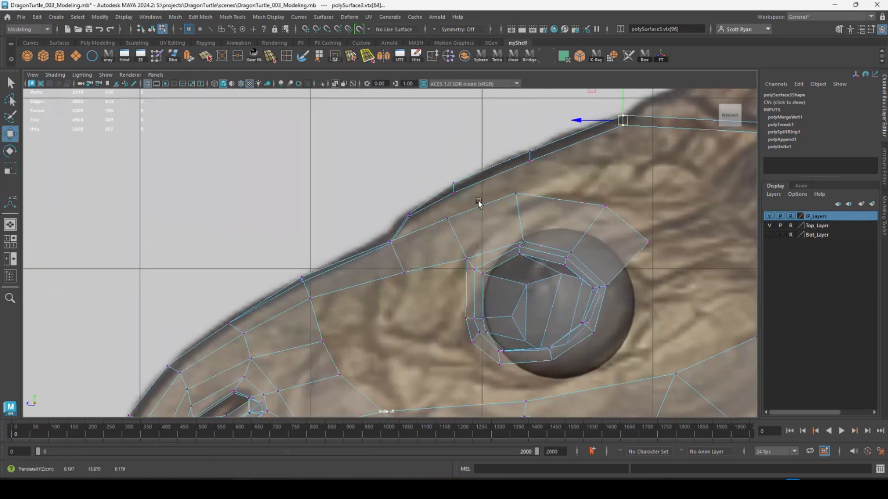
# Move the lower and rear eyelid vertices sideways to fit the ring around the eyeball's curvature
pyautogui.press('space')
pyautogui.press('space')
pyautogui.moveTo(412, 205)
pyautogui.keyDown('alt'); pyautogui.mouseDown()
pyautogui.moveTo(481, 210)
pyautogui.moveTo(408, 206)
pyautogui.mouseUp(); pyautogui.keyUp('alt')
pyautogui.keyDown('alt'); pyautogui.moveTo(409, 206); pyautogui.dragTo(467, 319, button='right'); pyautogui.keyUp('alt')
pyautogui.keyDown('alt'); pyautogui.moveTo(467, 319); pyautogui.dragTo(562, 319); pyautogui.keyUp('alt')
pyautogui.keyDown('alt'); pyautogui.moveTo(561, 319); pyautogui.dragTo(597, 347, button='right'); pyautogui.keyUp('alt')
pyautogui.keyDown('alt'); pyautogui.moveTo(597, 347); pyautogui.dragTo(363, 348); pyautogui.keyUp('alt')
pyautogui.moveTo(351, 327); pyautogui.dragTo(390, 344)
pyautogui.moveTo(348, 337); pyautogui.dragTo(341, 338)
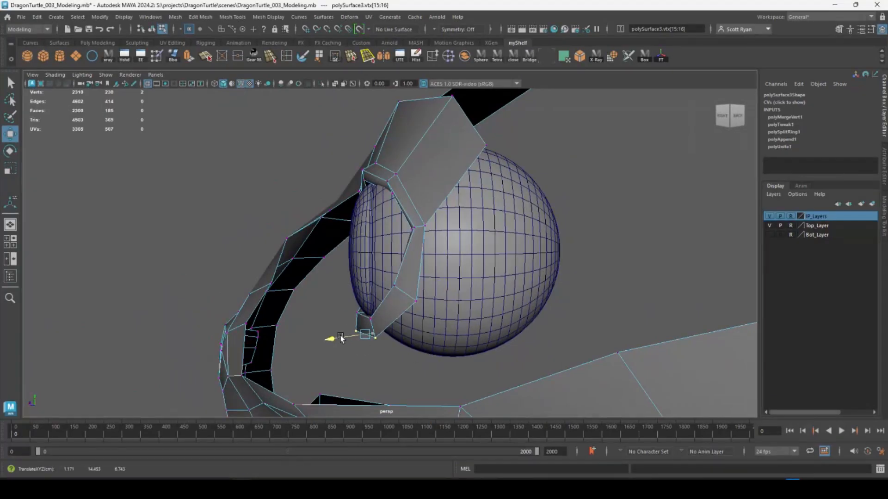
pyautogui.moveTo(392, 305); pyautogui.dragTo(396, 305)
pyautogui.keyDown('alt'); pyautogui.moveTo(314, 299); pyautogui.dragTo(382, 350); pyautogui.keyUp('alt')
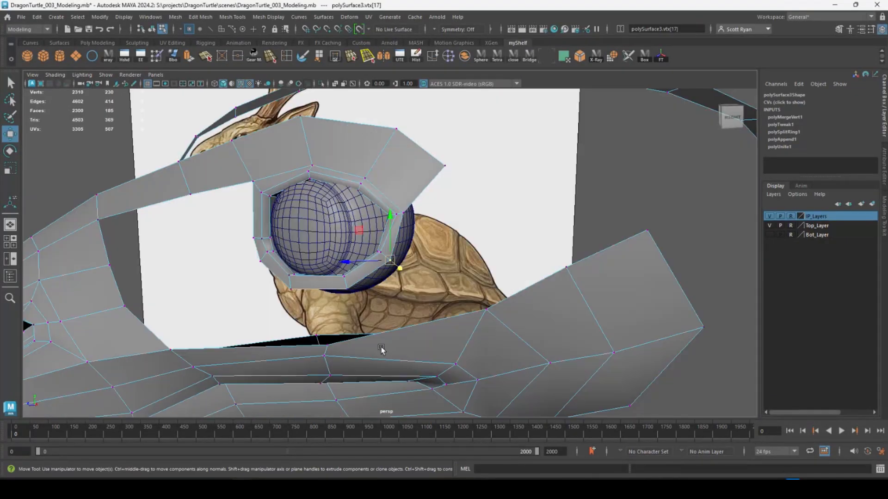
# Append a polygon bridging the brow's rear edge to the cheek's upper border edge
pyautogui.press('g')
pyautogui.click(528, 288)
pyautogui.click(424, 191)
pyautogui.press('Return')
pyautogui.keyDown('alt'); pyautogui.moveTo(499, 228); pyautogui.dragTo(594, 239); pyautogui.keyUp('alt')
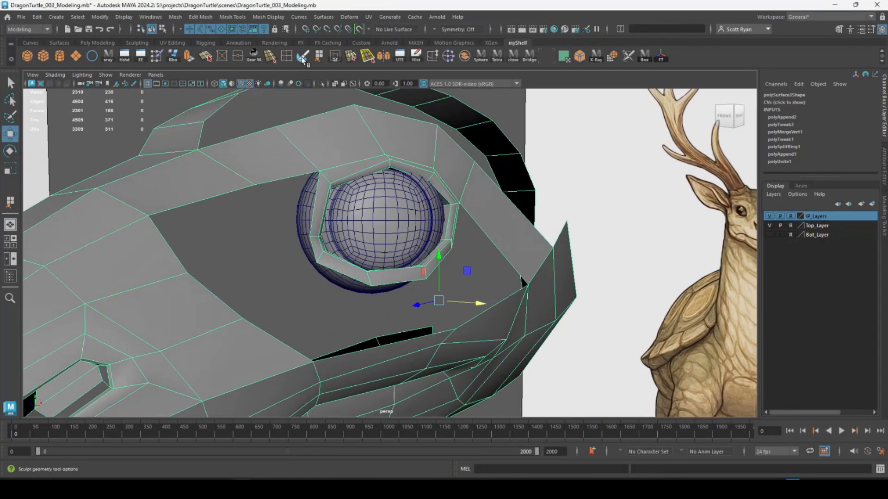
# Insert an edge loop across the rear bridging polygon and move it and the neighbouring brow edges into a smoother curve
pyautogui.click(287, 56)
pyautogui.click(493, 244)
pyautogui.press('w')
pyautogui.moveTo(516, 223); pyautogui.dragTo(524, 224)
pyautogui.click(468, 183)
pyautogui.keyDown('alt'); pyautogui.moveTo(468, 182); pyautogui.dragTo(563, 294); pyautogui.keyUp('alt')
pyautogui.scroll(4, 514, 208)
pyautogui.keyDown('shift'); pyautogui.click(509, 262); pyautogui.keyUp('shift')
pyautogui.moveTo(587, 228); pyautogui.dragTo(589, 228)
# Extrude the eyelid ring's open outer border edges outward to form a surrounding strip of faces
pyautogui.keyDown('alt'); pyautogui.moveTo(589, 228); pyautogui.dragTo(319, 212); pyautogui.keyUp('alt')
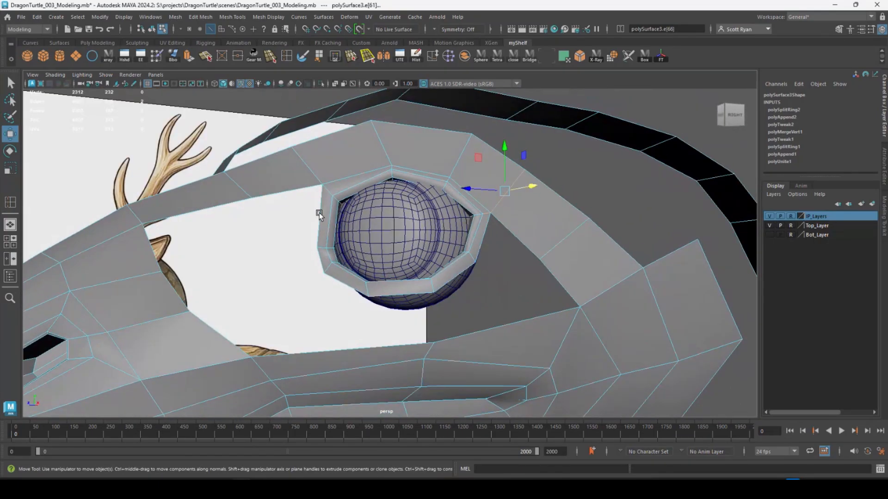
pyautogui.click(188, 57)
pyautogui.keyDown('alt'); pyautogui.moveTo(289, 213); pyautogui.dragTo(248, 259); pyautogui.keyUp('alt')
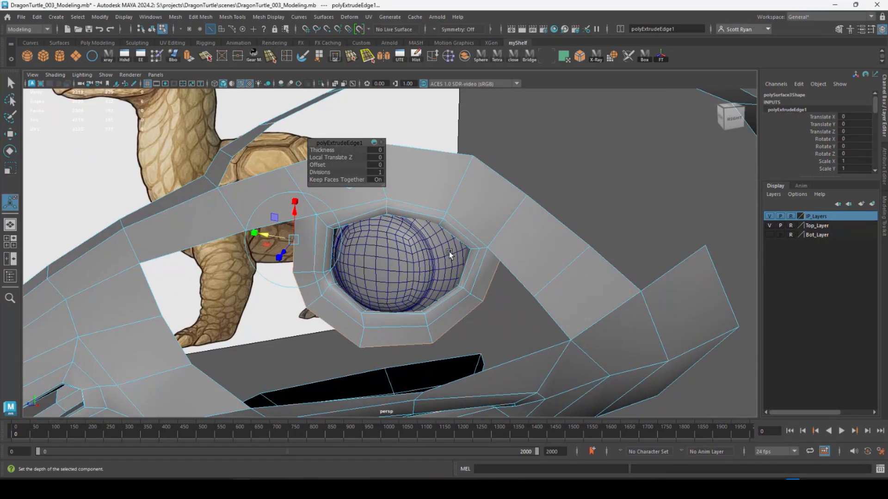
pyautogui.keyDown('alt'); pyautogui.moveTo(453, 251); pyautogui.dragTo(365, 252); pyautogui.keyUp('alt')
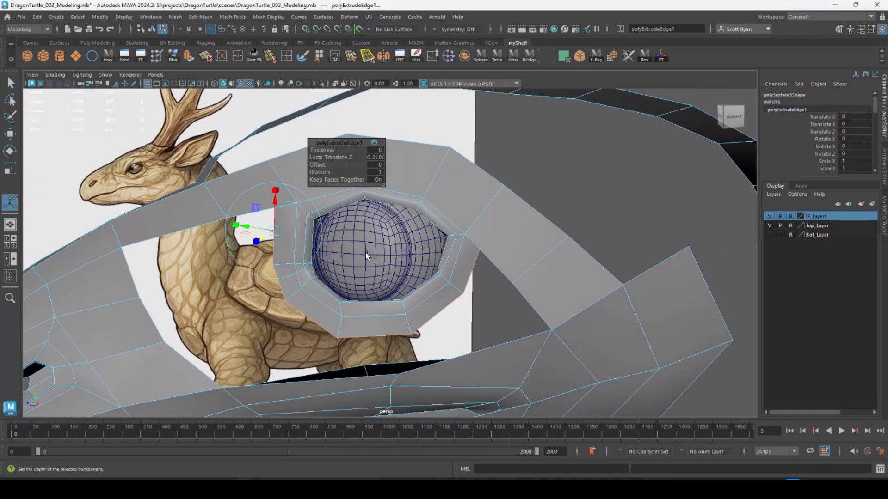
pyautogui.press('w')
# Snap the rear and front end vertices of the extruded eyelid strip onto the brow's lower edge
pyautogui.moveTo(470, 213); pyautogui.dragTo(424, 212, button='right')
pyautogui.moveTo(476, 228); pyautogui.dragTo(492, 257)
pyautogui.press('v')
pyautogui.moveTo(491, 257); pyautogui.dragTo(504, 269, button='middle')
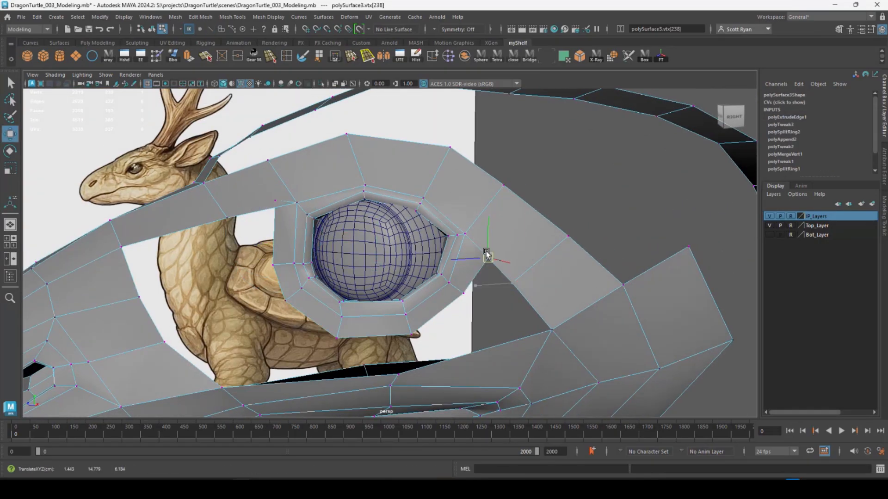
pyautogui.moveTo(285, 210); pyautogui.dragTo(285, 211)
pyautogui.moveTo(285, 211); pyautogui.dragTo(242, 221, button='middle')
pyautogui.keyDown('alt'); pyautogui.moveTo(315, 234); pyautogui.dragTo(300, 273); pyautogui.keyUp('alt')
pyautogui.moveTo(352, 322); pyautogui.dragTo(301, 334)
pyautogui.moveTo(302, 335)
pyautogui.keyDown('alt'); pyautogui.mouseDown()
pyautogui.moveTo(273, 333)
pyautogui.moveTo(289, 331)
pyautogui.mouseUp(); pyautogui.keyUp('alt')
pyautogui.keyDown('alt'); pyautogui.moveTo(289, 331); pyautogui.dragTo(412, 324); pyautogui.keyUp('alt')
pyautogui.moveTo(418, 325); pyautogui.dragTo(262, 199)
# Cut a new row of edges across the brow faces above the eye to continue the eyelid strip's outer loop
pyautogui.rightClick(264, 196)
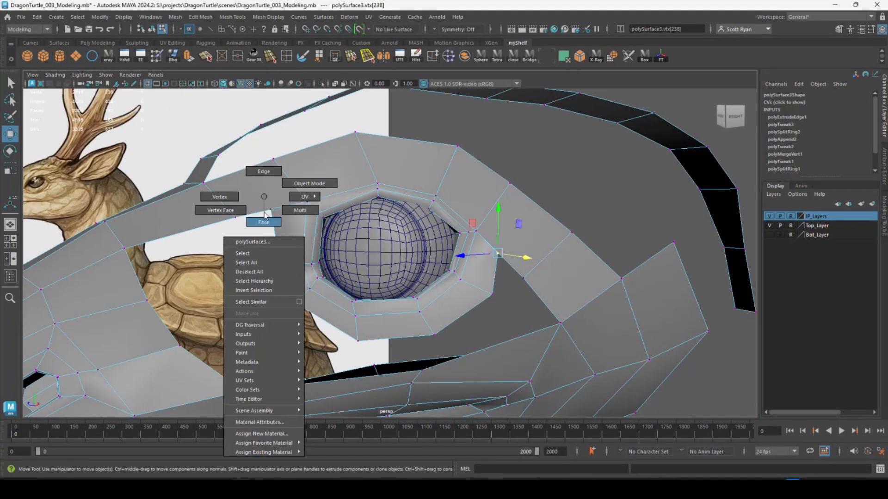
pyautogui.moveTo(265, 212); pyautogui.dragTo(266, 213, button='right')
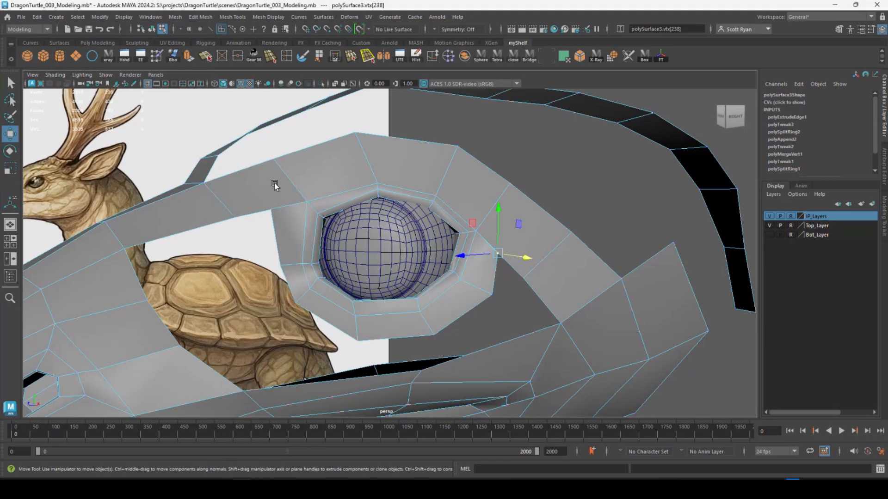
pyautogui.press('F8')
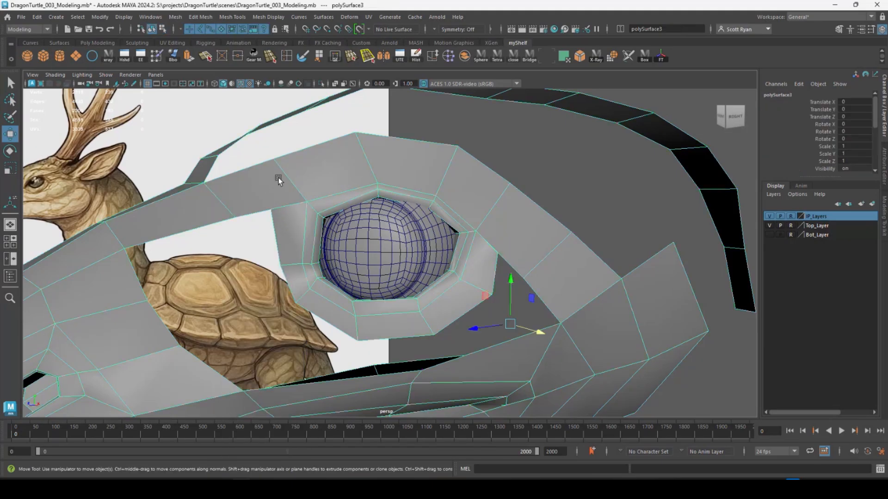
pyautogui.click(232, 17)
pyautogui.click(247, 106)
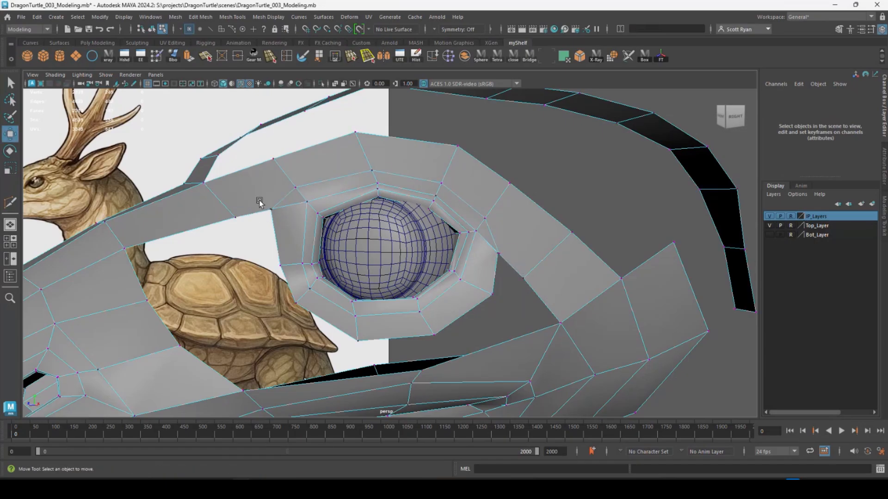
# Merge the eyelid strip's end vertices with the adjoining brow vertices at the rear and front corners of the eye
pyautogui.click(200, 17)
pyautogui.click(222, 116)
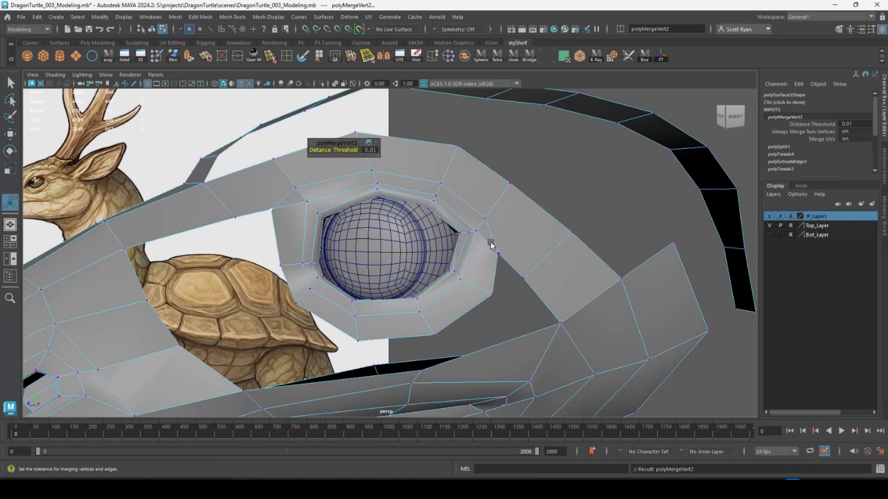
pyautogui.click(491, 245)
pyautogui.click(231, 60)
pyautogui.keyDown('alt'); pyautogui.moveTo(442, 240); pyautogui.dragTo(573, 252); pyautogui.keyUp('alt')
pyautogui.click(366, 257)
pyautogui.press('w')
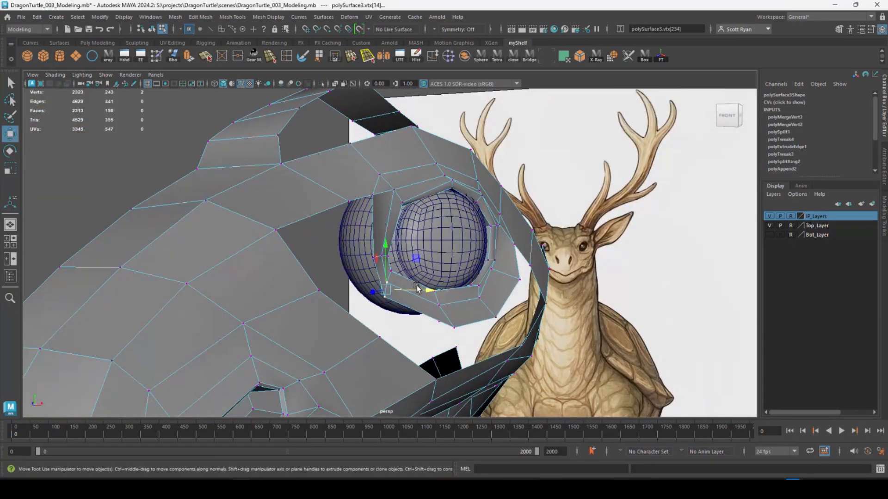
pyautogui.keyDown('alt'); pyautogui.moveTo(416, 289); pyautogui.dragTo(251, 245); pyautogui.keyUp('alt')
pyautogui.click(238, 57)
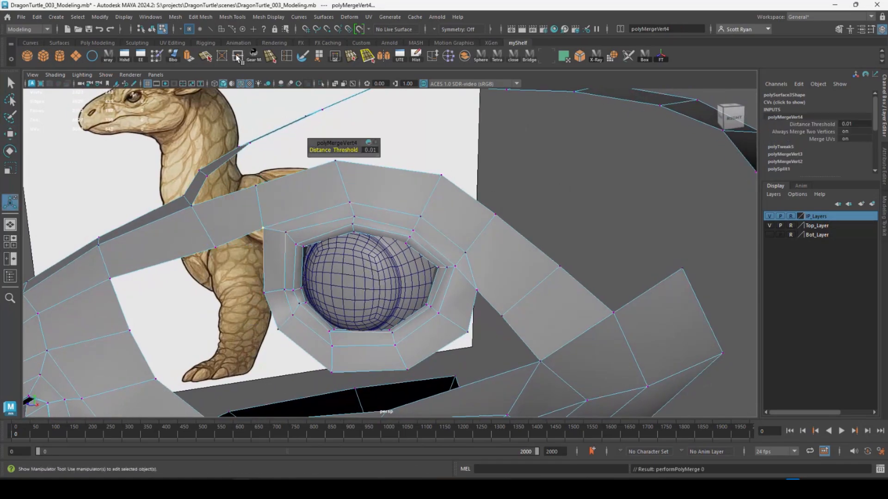
pyautogui.keyDown('alt'); pyautogui.moveTo(411, 259); pyautogui.dragTo(453, 249); pyautogui.keyUp('alt')
pyautogui.click(237, 56)
# Select the brow's cross edge behind the eye and reposition it in side view
pyautogui.keyDown('alt'); pyautogui.moveTo(370, 250); pyautogui.dragTo(471, 300); pyautogui.keyUp('alt')
pyautogui.moveTo(437, 213); pyautogui.dragTo(439, 188, button='right')
pyautogui.click(457, 250)
pyautogui.keyDown('alt'); pyautogui.moveTo(490, 268); pyautogui.dragTo(442, 313); pyautogui.keyUp('alt')
pyautogui.click(472, 325)
pyautogui.press('space')
pyautogui.press('space')
pyautogui.keyDown('alt'); pyautogui.moveTo(561, 317); pyautogui.dragTo(324, 246, button='middle'); pyautogui.keyUp('alt')
pyautogui.moveTo(431, 239); pyautogui.dragTo(445, 241)
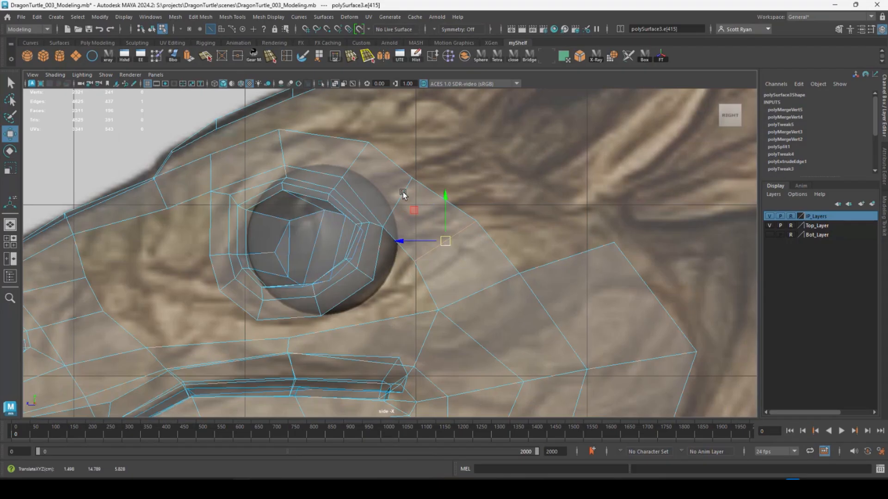
# Move the outer edge of the rear eyelid strip sideways to round the area behind the eye
pyautogui.press('space')
pyautogui.press('space')
pyautogui.keyDown('alt'); pyautogui.moveTo(504, 207); pyautogui.dragTo(465, 287); pyautogui.keyUp('alt')
pyautogui.keyDown('alt'); pyautogui.moveTo(431, 330); pyautogui.dragTo(405, 281, button='middle'); pyautogui.keyUp('alt')
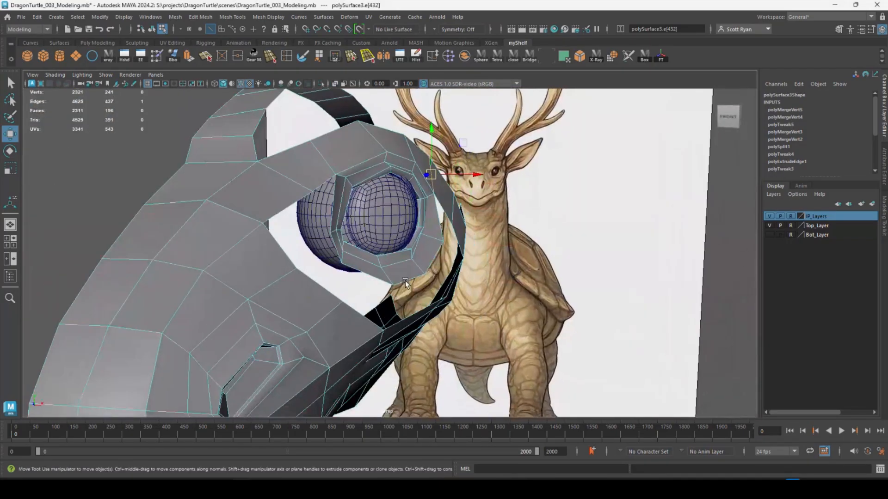
pyautogui.keyDown('alt'); pyautogui.moveTo(405, 281); pyautogui.dragTo(414, 314); pyautogui.keyUp('alt')
pyautogui.click(422, 288)
pyautogui.moveTo(455, 286); pyautogui.dragTo(461, 285)
pyautogui.keyDown('alt'); pyautogui.moveTo(461, 285); pyautogui.dragTo(400, 318); pyautogui.keyUp('alt')
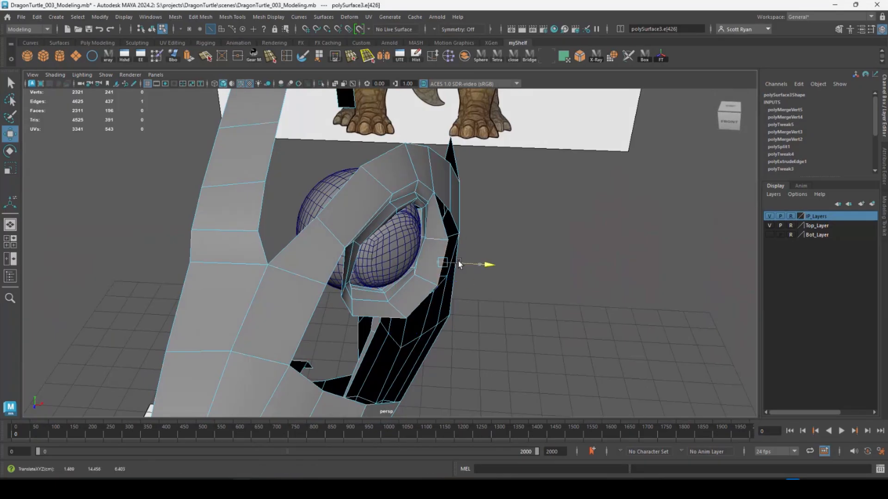
# Scale the eyelid strip's outer edge and adjust the neighbouring edges along its lower rim
pyautogui.keyDown('alt'); pyautogui.moveTo(459, 265); pyautogui.dragTo(313, 297); pyautogui.keyUp('alt')
pyautogui.press('r')
pyautogui.moveTo(333, 294); pyautogui.dragTo(342, 297)
pyautogui.keyDown('alt'); pyautogui.moveTo(331, 272); pyautogui.dragTo(319, 296); pyautogui.keyUp('alt')
pyautogui.click(276, 244)
pyautogui.keyDown('alt'); pyautogui.moveTo(276, 246); pyautogui.dragTo(420, 202); pyautogui.keyUp('alt')
pyautogui.click(295, 300)
pyautogui.press('space')
pyautogui.keyDown('alt'); pyautogui.moveTo(420, 201); pyautogui.dragTo(507, 200, button='middle'); pyautogui.keyUp('alt')
pyautogui.scroll(2, 506, 201)
pyautogui.click(368, 251)
pyautogui.moveTo(389, 240); pyautogui.dragTo(371, 190, button='right')
# Insert vertical edge loops through the upper and lower jaw below the eye
pyautogui.press('space')
pyautogui.press('space')
pyautogui.keyDown('alt'); pyautogui.moveTo(541, 232); pyautogui.dragTo(418, 260); pyautogui.keyUp('alt')
pyautogui.keyDown('alt'); pyautogui.moveTo(276, 309); pyautogui.dragTo(281, 251); pyautogui.keyUp('alt')
pyautogui.scroll(-2, 273, 301)
pyautogui.click(287, 56)
pyautogui.click(331, 233)
pyautogui.click(334, 281)
# Reposition the new jaw loops and their vertices in side view to even out the spacing
pyautogui.press('w')
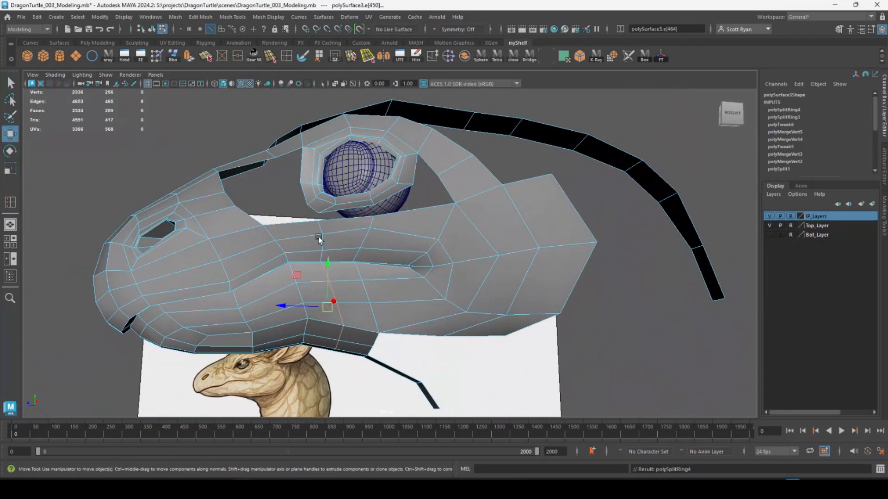
pyautogui.keyDown('shift'); pyautogui.doubleClick(320, 238); pyautogui.keyUp('shift')
pyautogui.press('space')
pyautogui.press('space')
pyautogui.moveTo(432, 289); pyautogui.dragTo(442, 286)
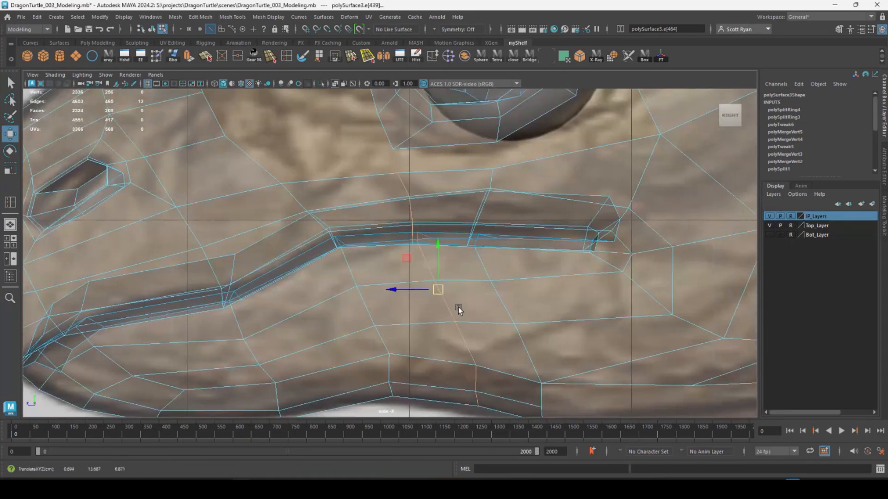
pyautogui.keyDown('alt'); pyautogui.moveTo(458, 308); pyautogui.dragTo(452, 301, button='middle'); pyautogui.keyUp('alt')
pyautogui.moveTo(462, 373); pyautogui.dragTo(449, 365, button='right')
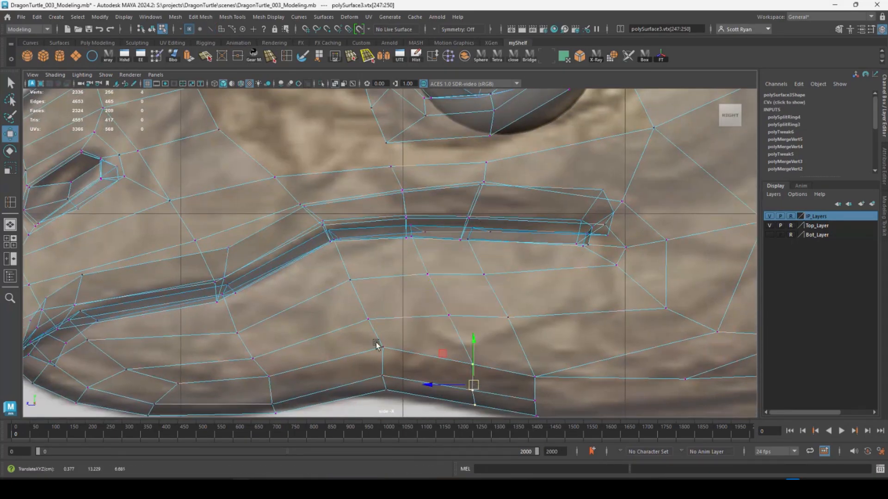
pyautogui.keyDown('alt'); pyautogui.moveTo(436, 296); pyautogui.dragTo(398, 397, button='middle'); pyautogui.keyUp('alt')
pyautogui.scroll(-1, 388, 270)
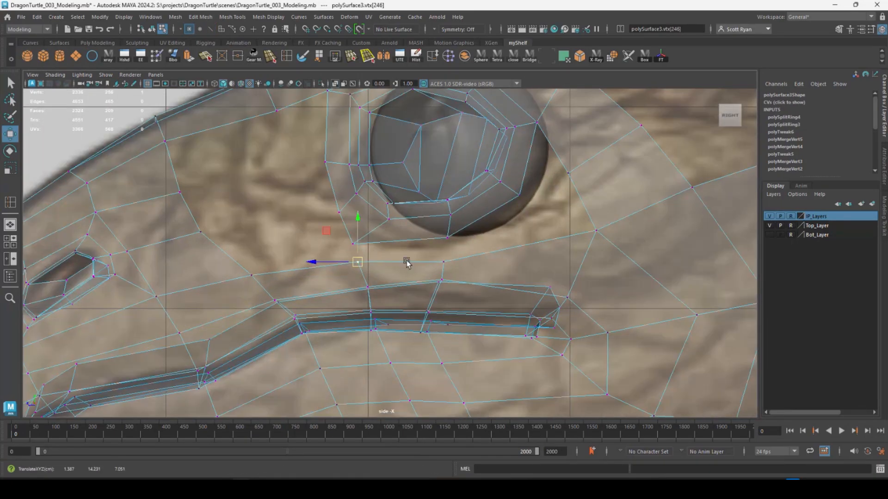
# Append a polygon bridging the eyelid strip's bottom edge to the cheek's border edge below it
pyautogui.press('space')
pyautogui.press('space')
pyautogui.keyDown('alt'); pyautogui.moveTo(537, 240); pyautogui.dragTo(504, 234); pyautogui.keyUp('alt')
pyautogui.scroll(3, 504, 233)
pyautogui.click(319, 55)
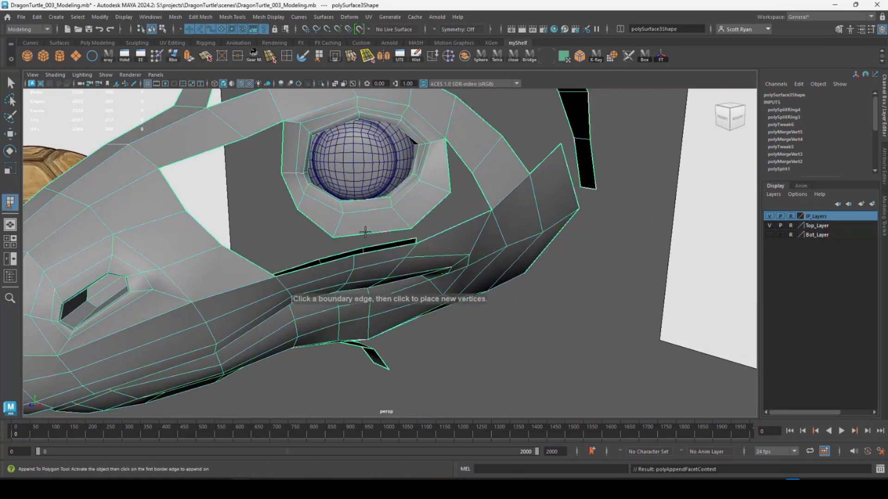
pyautogui.click(366, 233)
pyautogui.click(374, 252)
pyautogui.press('Return')
# Append two polygons to close the gap between the rear eyelid strip, the cheek and the brow
pyautogui.keyDown('alt'); pyautogui.moveTo(385, 268); pyautogui.dragTo(342, 277); pyautogui.keyUp('alt')
pyautogui.press('g')
pyautogui.click(403, 216)
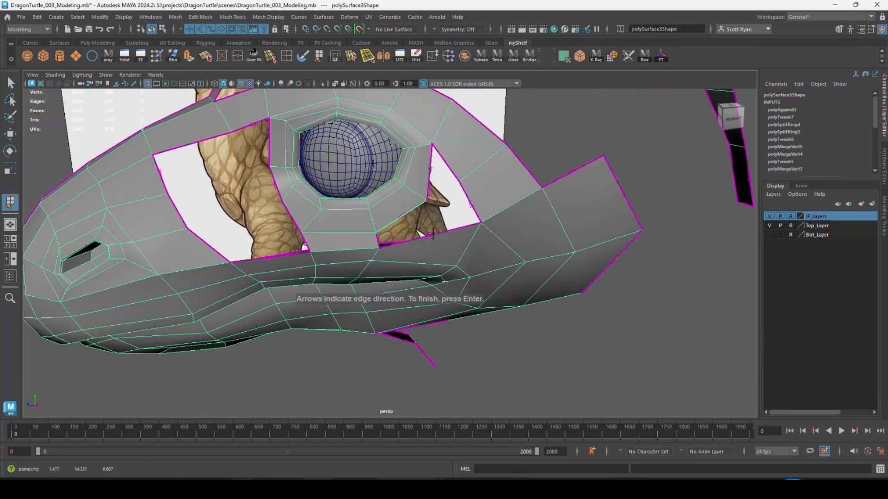
pyautogui.click(424, 237)
pyautogui.press('Return')
pyautogui.keyDown('alt'); pyautogui.moveTo(424, 273); pyautogui.dragTo(388, 313); pyautogui.keyUp('alt')
pyautogui.press('g')
pyautogui.click(321, 230)
pyautogui.click(299, 291)
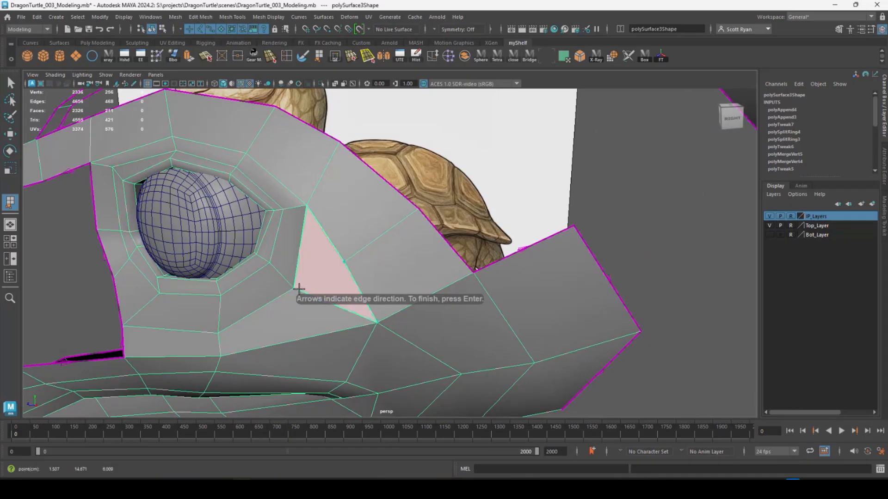
pyautogui.press('Return')
# Move the brow vertex behind the eye and the brow's lower vertex in front of it to smooth the surface
pyautogui.moveTo(368, 213); pyautogui.dragTo(322, 215, button='right')
pyautogui.click(345, 263)
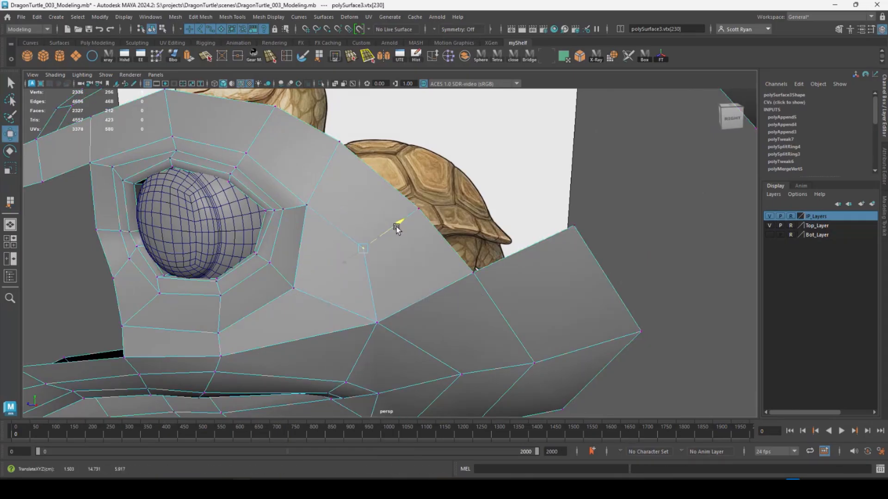
pyautogui.keyDown('alt'); pyautogui.moveTo(396, 229); pyautogui.dragTo(345, 296); pyautogui.keyUp('alt')
pyautogui.click(323, 227)
pyautogui.keyDown('alt'); pyautogui.moveTo(323, 228); pyautogui.dragTo(345, 291); pyautogui.keyUp('alt')
pyautogui.moveTo(346, 293)
pyautogui.mouseDown()
pyautogui.moveTo(335, 286)
pyautogui.moveTo(348, 310)
pyautogui.mouseUp()
pyautogui.keyDown('alt'); pyautogui.moveTo(348, 310); pyautogui.dragTo(334, 283); pyautogui.keyUp('alt')
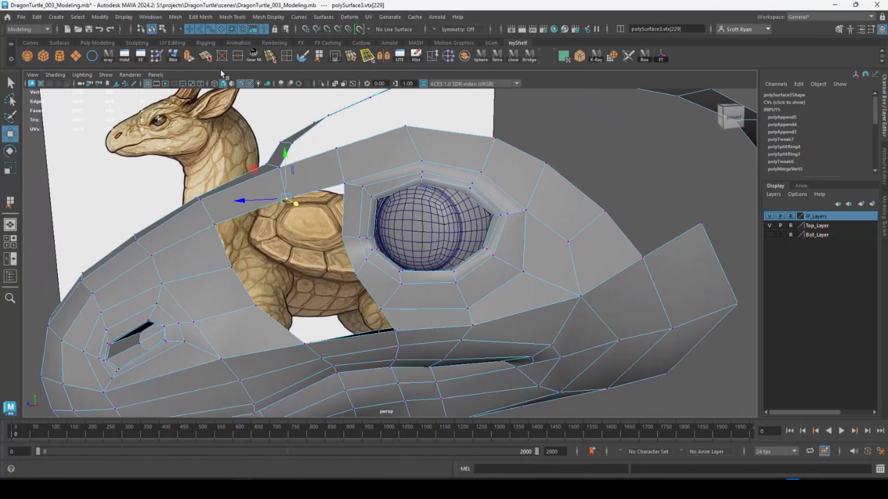
# Append a polygon between the snout and the eyelid's front edge under the brow, and split it with an edge loop
pyautogui.press('y')
pyautogui.click(342, 203)
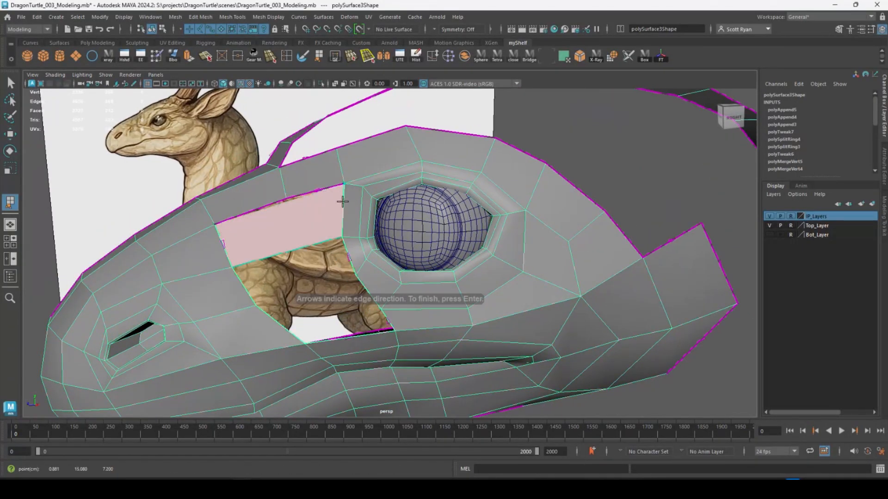
pyautogui.press('Return')
pyautogui.click(286, 57)
pyautogui.click(302, 249)
# Align the new edge with the brow's lower vertex and merge the overlapping vertices along the seam
pyautogui.press('w')
pyautogui.press('d')
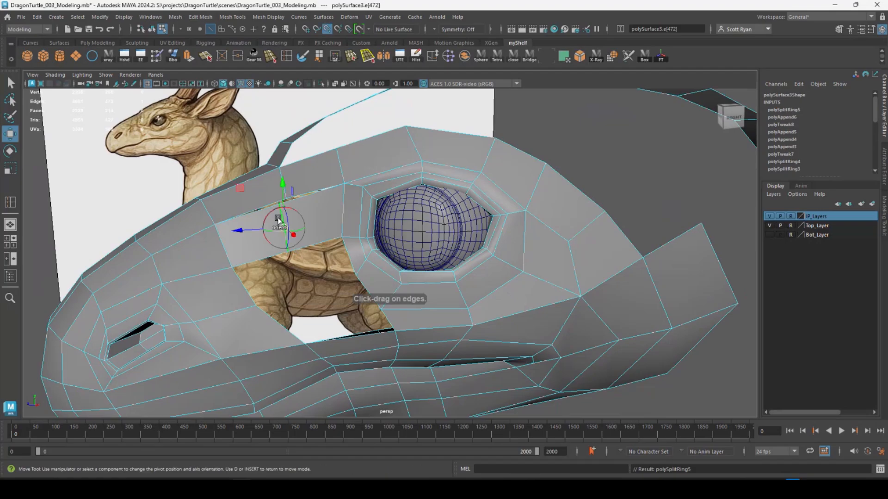
pyautogui.moveTo(284, 228); pyautogui.dragTo(286, 199)
pyautogui.moveTo(287, 212); pyautogui.dragTo(248, 212, button='right')
pyautogui.moveTo(272, 188); pyautogui.dragTo(418, 273)
pyautogui.click(238, 56)
# Extrude the border edges in front of the eye toward the open gap on the snout
pyautogui.press('b')
pyautogui.keyDown('alt'); pyautogui.moveTo(418, 273); pyautogui.dragTo(411, 294, button='right'); pyautogui.keyUp('alt')
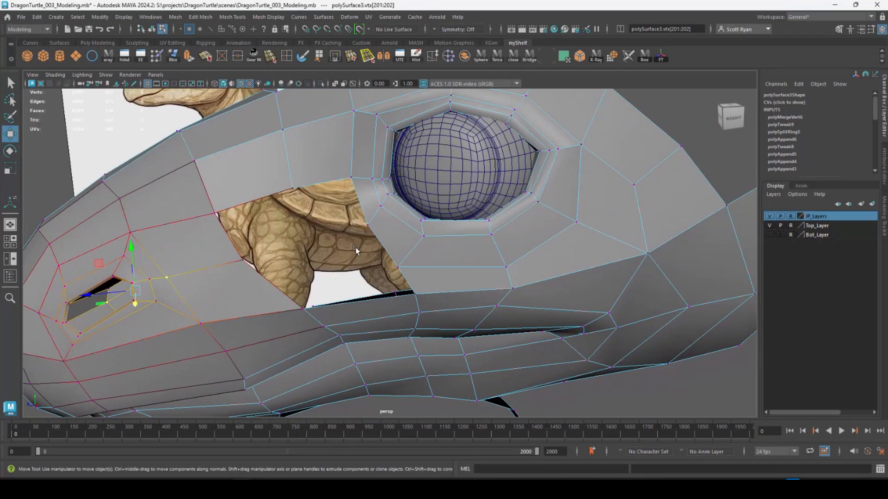
pyautogui.moveTo(357, 250)
pyautogui.keyDown('alt'); pyautogui.mouseDown()
pyautogui.moveTo(372, 252)
pyautogui.moveTo(369, 238)
pyautogui.mouseUp(); pyautogui.keyUp('alt')
pyautogui.press('F10')
pyautogui.click(367, 231)
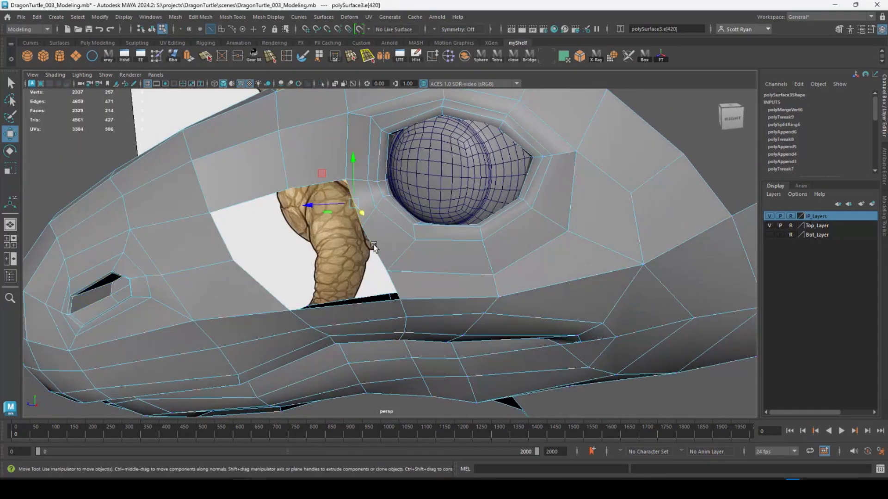
pyautogui.hotkey('ctrl', 'e')
pyautogui.keyDown('alt'); pyautogui.moveTo(326, 217); pyautogui.dragTo(402, 213); pyautogui.keyUp('alt')
# Move the extruded vertices in line with the brow and cheek edges and merge the overlapping ones
pyautogui.press('w')
pyautogui.moveTo(402, 213); pyautogui.dragTo(357, 214, button='right')
pyautogui.click(331, 217)
pyautogui.moveTo(389, 310); pyautogui.dragTo(363, 283)
pyautogui.moveTo(383, 245); pyautogui.dragTo(348, 292)
pyautogui.moveTo(347, 293); pyautogui.dragTo(328, 291)
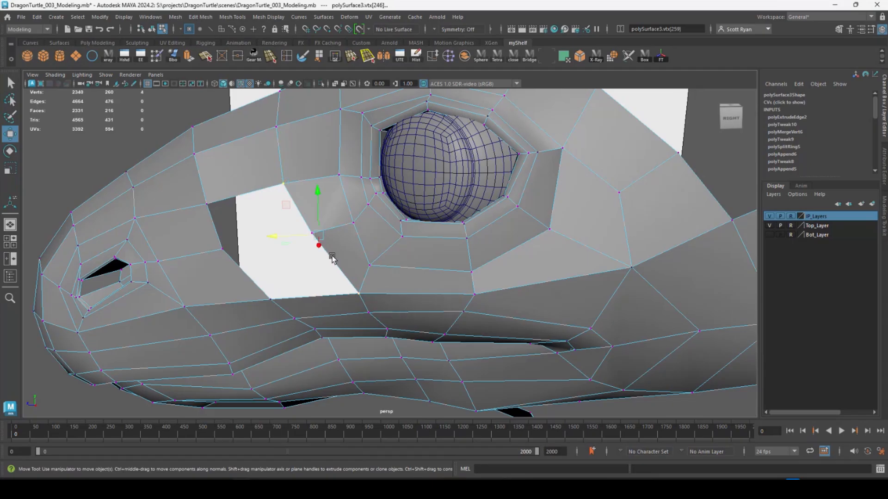
pyautogui.keyDown('alt'); pyautogui.moveTo(276, 191); pyautogui.dragTo(320, 190); pyautogui.keyUp('alt')
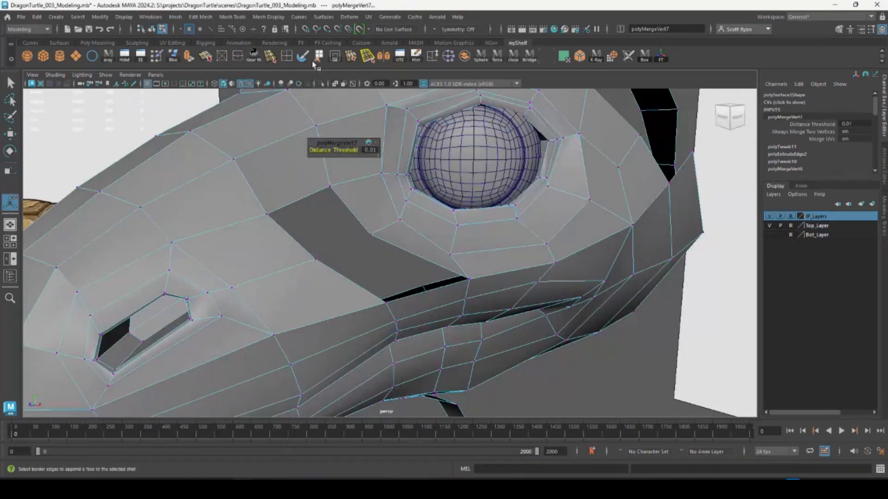
# Append two polygons between the snout and the new eyelid strip to close the gap in front of the eye
pyautogui.click(318, 57)
pyautogui.click(348, 210)
pyautogui.click(283, 227)
pyautogui.press('Return')
pyautogui.press('g')
pyautogui.click(343, 248)
pyautogui.click(424, 288)
pyautogui.press('Return')
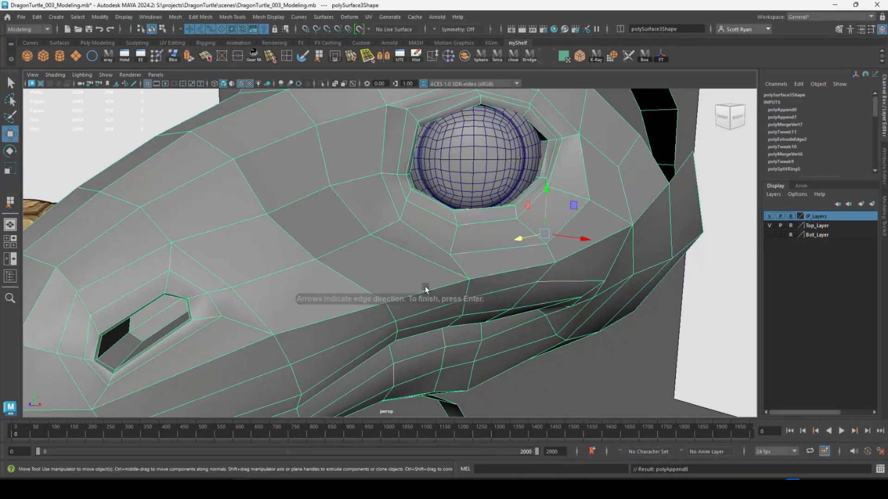
# Even out the cheek, snout and lip polygons with relax strokes of the Sculpt Geometry Tool
pyautogui.moveTo(425, 288)
pyautogui.keyDown('alt'); pyautogui.mouseDown()
pyautogui.moveTo(427, 235)
pyautogui.moveTo(454, 235)
pyautogui.mouseUp(); pyautogui.keyUp('alt')
pyautogui.click(302, 57)
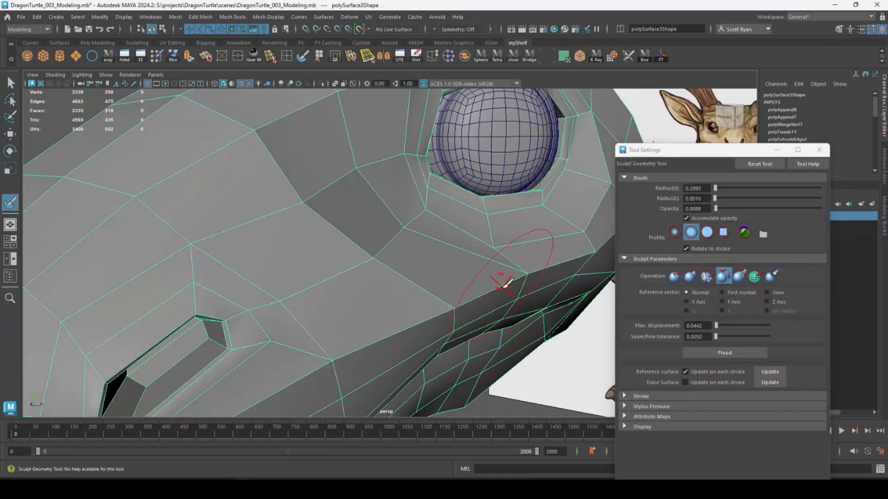
pyautogui.moveTo(515, 268); pyautogui.dragTo(419, 276)
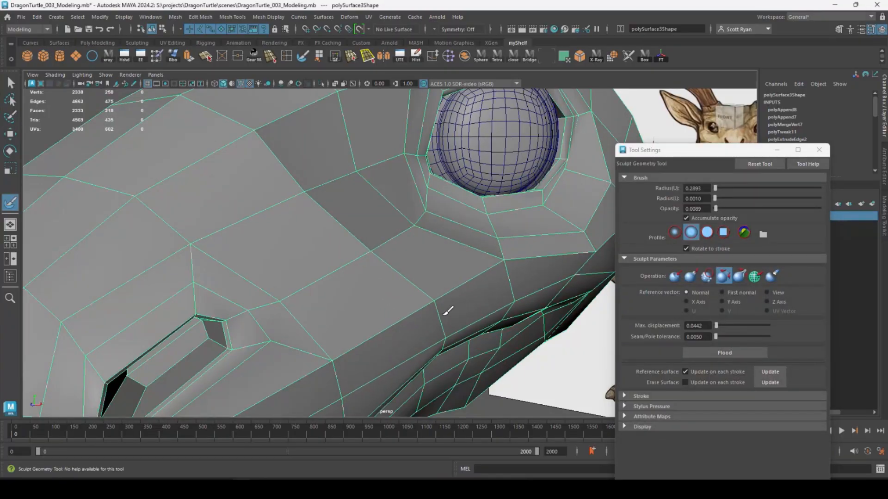
pyautogui.moveTo(445, 315)
pyautogui.mouseDown()
pyautogui.moveTo(601, 242)
pyautogui.moveTo(463, 315)
pyautogui.mouseUp()
pyautogui.moveTo(462, 315)
pyautogui.keyDown('alt'); pyautogui.mouseDown()
pyautogui.moveTo(363, 262)
pyautogui.moveTo(392, 307)
pyautogui.moveTo(333, 227)
pyautogui.mouseUp(); pyautogui.keyUp('alt')
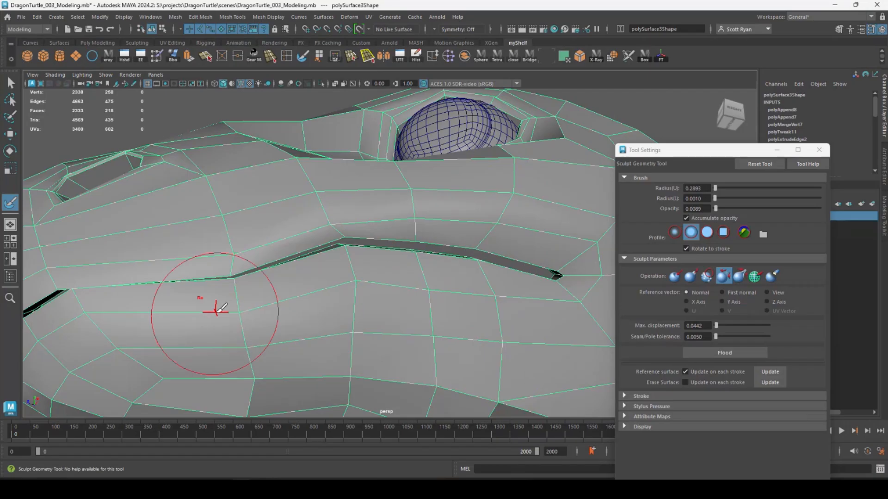
pyautogui.moveTo(448, 203); pyautogui.dragTo(541, 245)
pyautogui.keyDown('alt'); pyautogui.moveTo(495, 319); pyautogui.dragTo(453, 236); pyautogui.keyUp('alt')
pyautogui.moveTo(296, 305)
pyautogui.mouseDown()
pyautogui.moveTo(317, 286)
pyautogui.moveTo(532, 208)
pyautogui.mouseUp()
pyautogui.keyDown('alt'); pyautogui.moveTo(490, 240); pyautogui.dragTo(430, 301); pyautogui.keyUp('alt')
pyautogui.keyDown('alt'); pyautogui.moveTo(430, 300); pyautogui.dragTo(388, 296, button='right'); pyautogui.keyUp('alt')
pyautogui.keyDown('alt'); pyautogui.moveTo(388, 296); pyautogui.dragTo(348, 244); pyautogui.keyUp('alt')
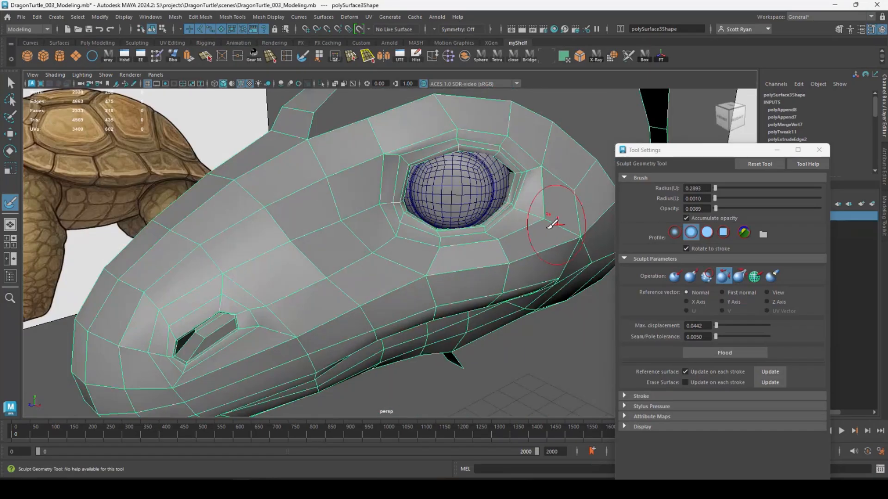
pyautogui.keyDown('alt'); pyautogui.moveTo(555, 221); pyautogui.dragTo(382, 270); pyautogui.keyUp('alt')
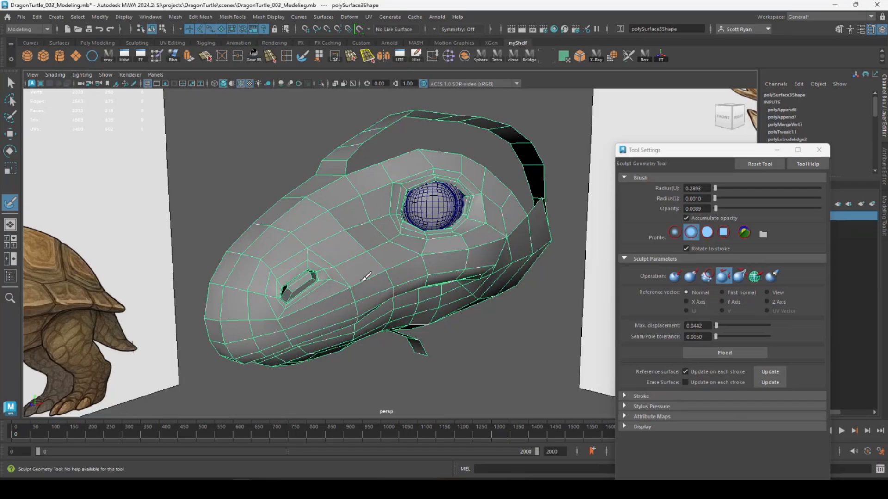
# Preview the head mesh smoothed and examine its shape from several angles
pyautogui.press('w')
pyautogui.press('3')
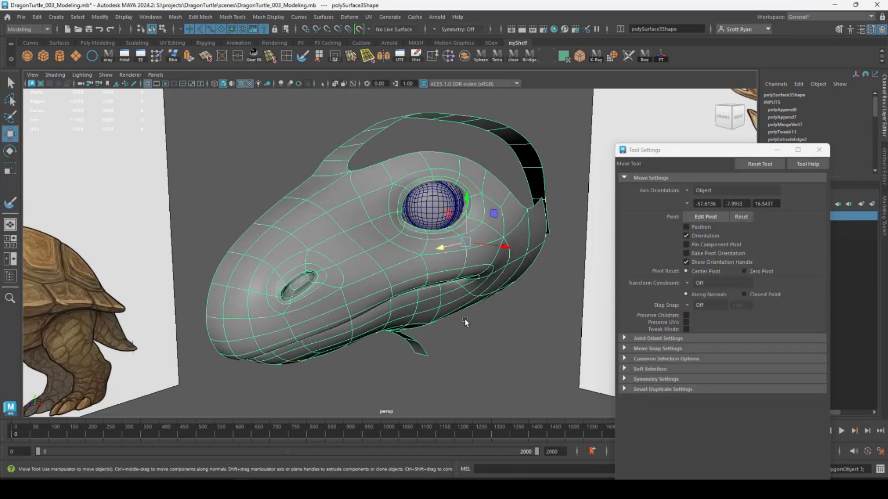
pyautogui.click(465, 319)
pyautogui.moveTo(462, 323)
pyautogui.keyDown('alt'); pyautogui.mouseDown()
pyautogui.moveTo(491, 350)
pyautogui.moveTo(516, 340)
pyautogui.moveTo(389, 369)
pyautogui.moveTo(407, 340)
pyautogui.moveTo(401, 329)
pyautogui.moveTo(360, 315)
pyautogui.moveTo(381, 324)
pyautogui.moveTo(291, 332)
pyautogui.moveTo(308, 331)
pyautogui.moveTo(295, 257)
pyautogui.moveTo(257, 270)
pyautogui.moveTo(263, 290)
pyautogui.mouseUp(); pyautogui.keyUp('alt')
pyautogui.scroll(5, 408, 339)
pyautogui.scroll(-3, 381, 324)
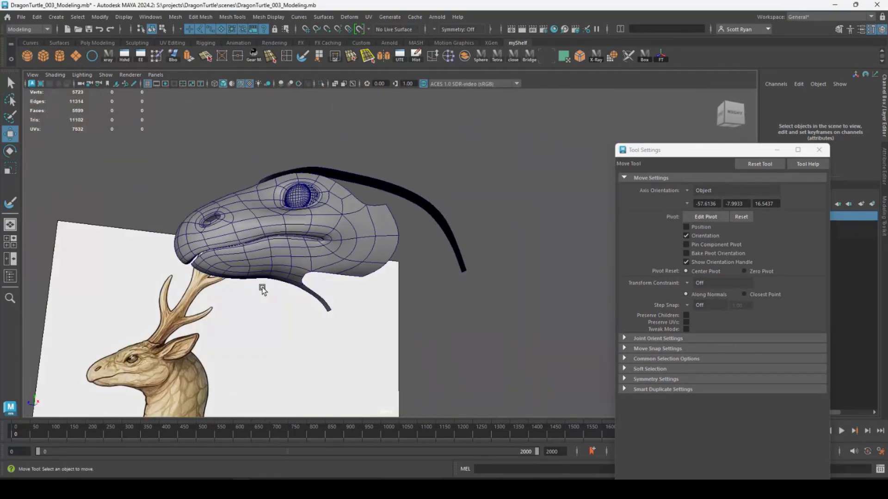
# Select the head mesh, return it to the unsmoothed display and save the scene as DragonTurtle_004_Modeling.mb
pyautogui.click(323, 257)
pyautogui.click(9, 81)
pyautogui.click(21, 17)
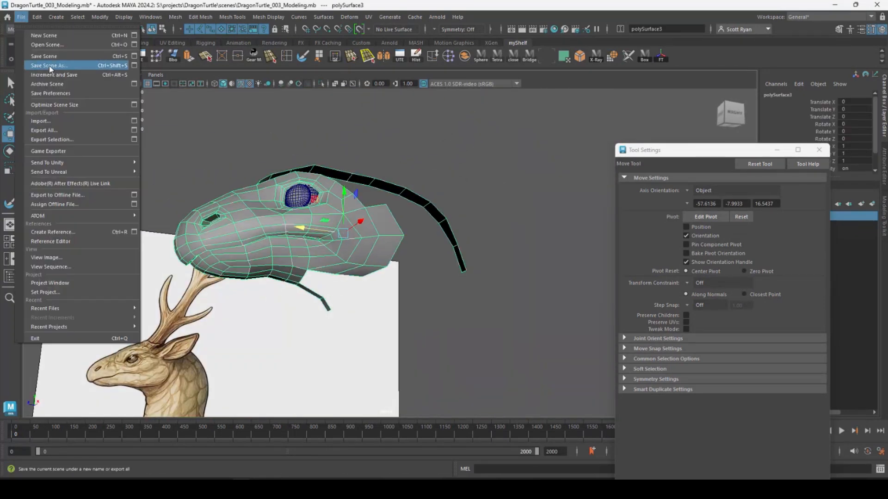
pyautogui.click(51, 65)
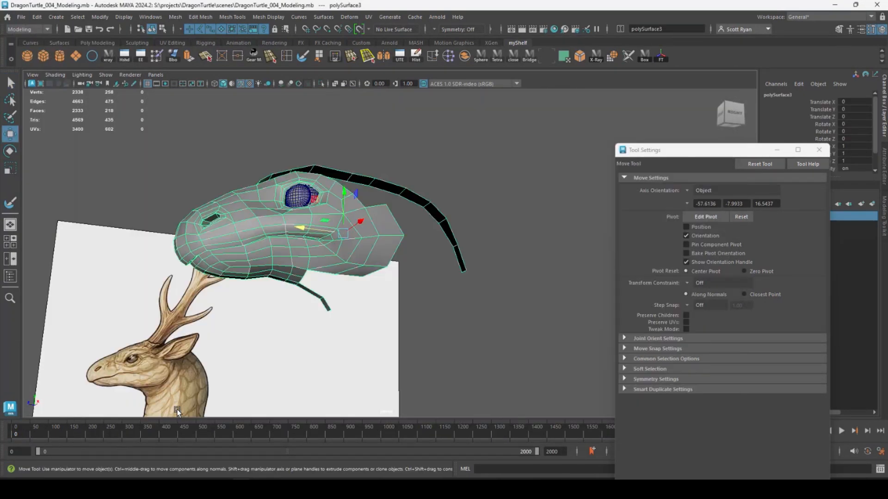
# Append a polygon joining the ends of the throat and nape strips, and split it with an edge loop in the middle
pyautogui.keyDown('alt'); pyautogui.moveTo(277, 319); pyautogui.dragTo(305, 319); pyautogui.keyUp('alt')
pyautogui.click(319, 55)
pyautogui.click(291, 267)
pyautogui.click(444, 281)
pyautogui.press('w')
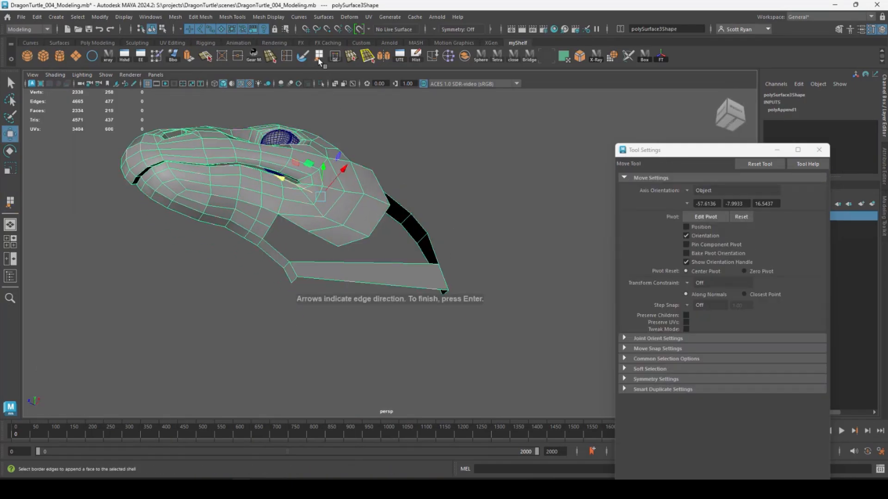
pyautogui.click(287, 56)
pyautogui.click(401, 286)
pyautogui.press('w')
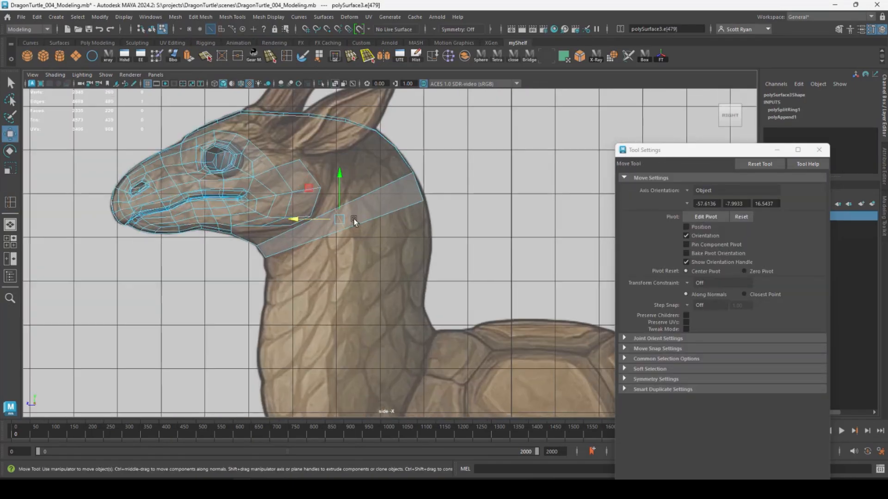
# Move the new loop's two vertices out to the reference neck's outline using the side and front views
pyautogui.moveTo(347, 201); pyautogui.dragTo(323, 206, button='right')
pyautogui.click(350, 207)
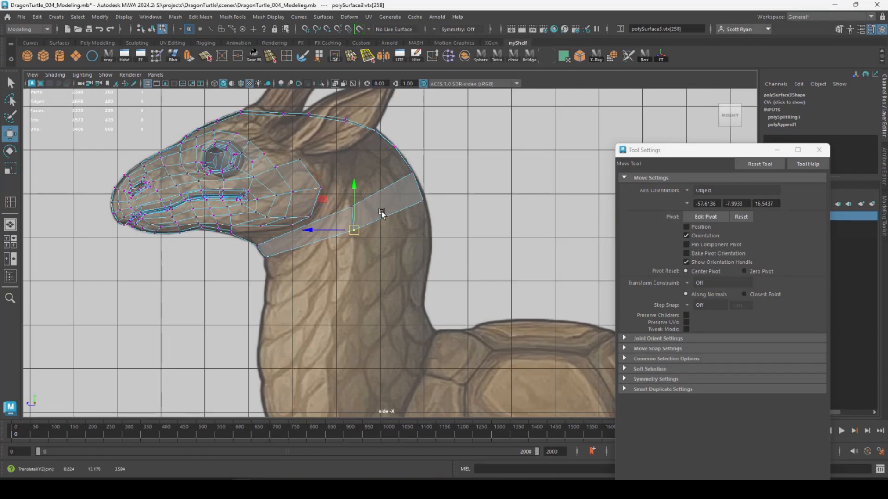
pyautogui.press('space')
pyautogui.press('space')
pyautogui.keyDown('shift'); pyautogui.click(390, 293); pyautogui.keyUp('shift')
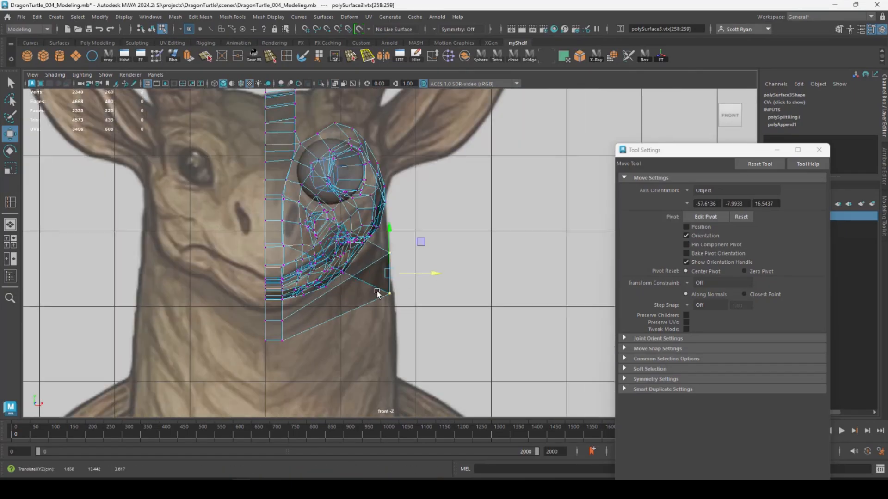
pyautogui.press('space')
pyautogui.press('space')
pyautogui.keyDown('alt'); pyautogui.moveTo(486, 231); pyautogui.dragTo(340, 269); pyautogui.keyUp('alt')
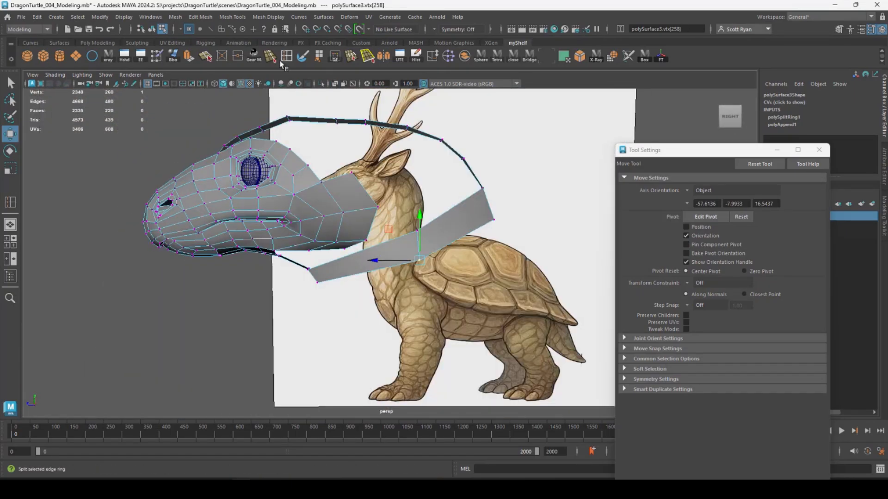
# Insert an edge loop in the neck strip's rear half and move it outward to round the strip
pyautogui.click(287, 56)
pyautogui.click(451, 208)
pyautogui.keyDown('alt'); pyautogui.moveTo(451, 208); pyautogui.dragTo(468, 257); pyautogui.keyUp('alt')
pyautogui.press('w')
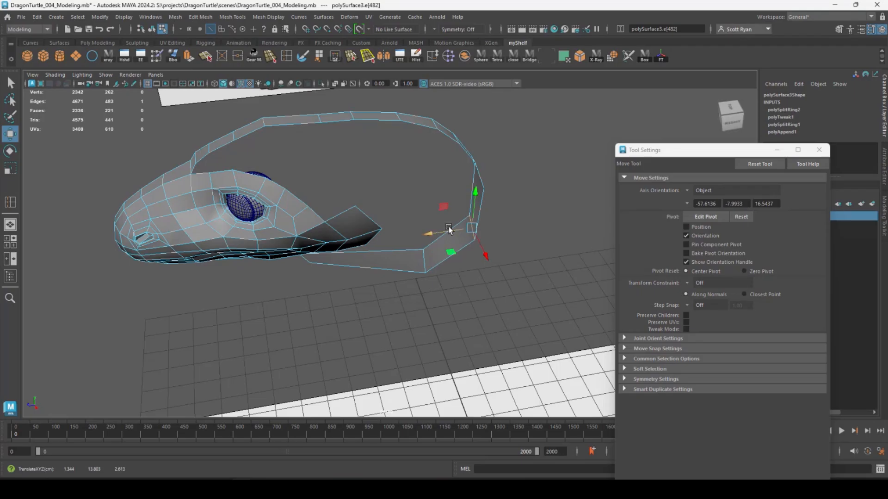
pyautogui.keyDown('alt'); pyautogui.moveTo(449, 226); pyautogui.dragTo(381, 177); pyautogui.keyUp('alt')
# Insert an edge loop in the neck strip's throat-side half and move it outward to follow the neck's curve
pyautogui.click(287, 56)
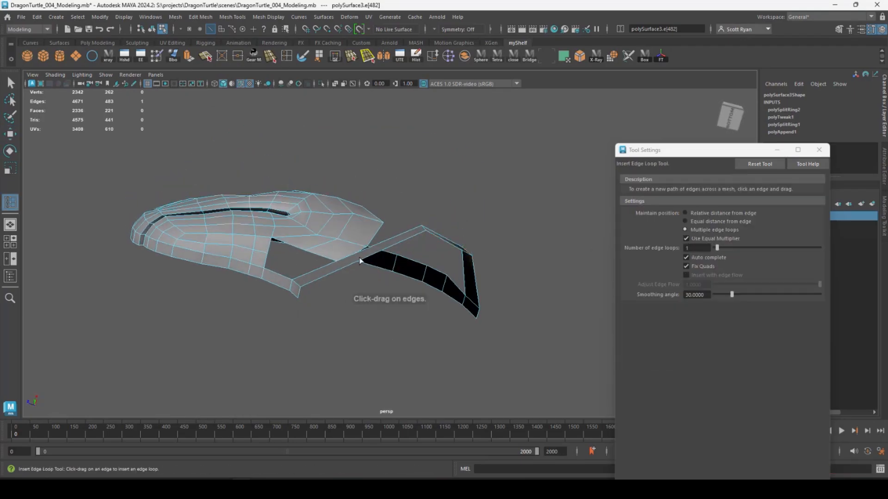
pyautogui.click(358, 245)
pyautogui.press('w')
pyautogui.keyDown('alt'); pyautogui.moveTo(365, 187); pyautogui.dragTo(400, 304); pyautogui.keyUp('alt')
pyautogui.press('space')
pyautogui.press('space')
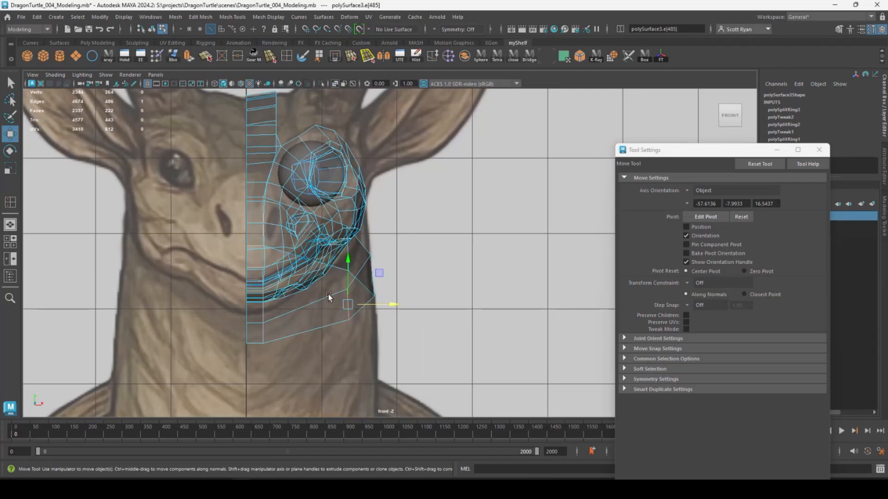
pyautogui.press('space')
pyautogui.press('space')
pyautogui.keyDown('alt'); pyautogui.moveTo(404, 179); pyautogui.dragTo(296, 231); pyautogui.keyUp('alt')
# Set soft selection to Surface falloff with a radius of 1.10 for adjusting the rear cheek edges
pyautogui.click(277, 214)
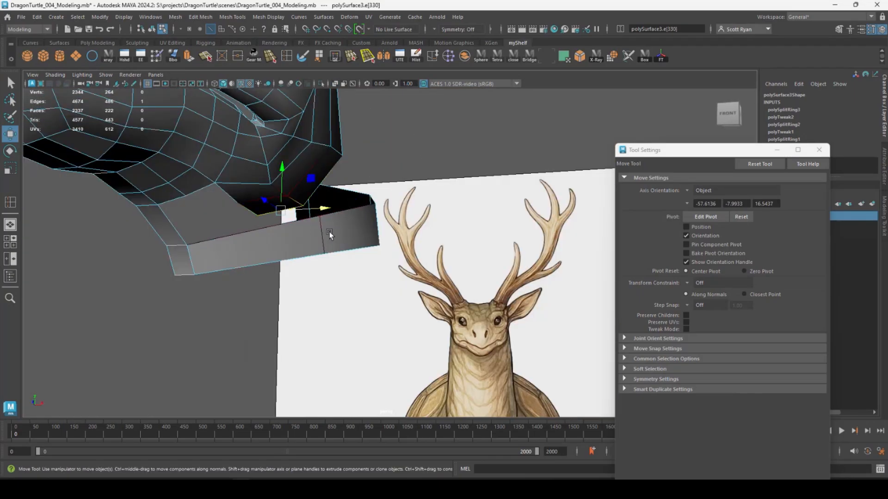
pyautogui.click(649, 368)
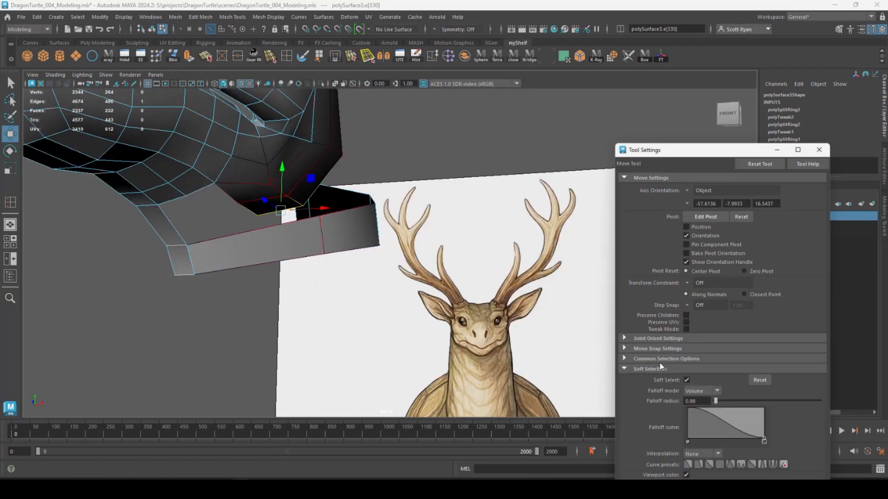
pyautogui.press('b')
pyautogui.moveTo(324, 225); pyautogui.dragTo(341, 208)
pyautogui.click(338, 167)
pyautogui.moveTo(359, 180); pyautogui.dragTo(319, 240)
# Pull the cheek edges behind the mouth corner outward with soft selection to fill out the jaw
pyautogui.click(273, 217)
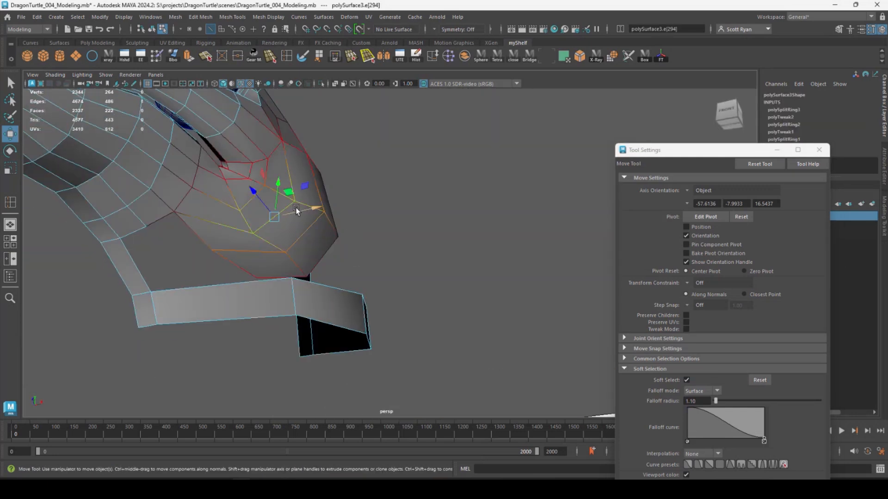
pyautogui.moveTo(298, 209); pyautogui.dragTo(317, 208)
pyautogui.click(324, 256)
pyautogui.moveTo(346, 250); pyautogui.dragTo(359, 247)
pyautogui.keyDown('alt'); pyautogui.moveTo(295, 303); pyautogui.dragTo(382, 257); pyautogui.keyUp('alt')
# Adjust the cheek's rear border edges and the edge behind the mouth corner with soft selection
pyautogui.press('b')
pyautogui.click(293, 278)
pyautogui.click(273, 253)
pyautogui.press('b')
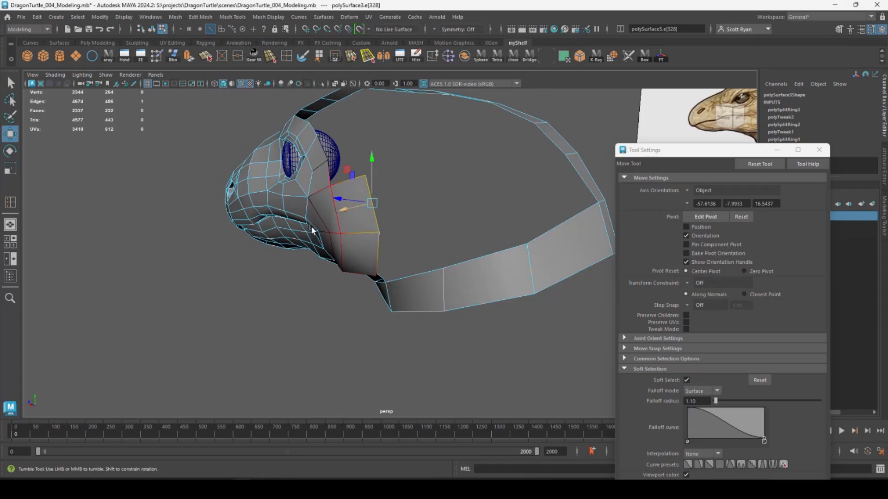
pyautogui.keyDown('alt'); pyautogui.moveTo(312, 227); pyautogui.dragTo(362, 288); pyautogui.keyUp('alt')
pyautogui.click(325, 281)
pyautogui.keyDown('alt'); pyautogui.moveTo(361, 288); pyautogui.dragTo(340, 239); pyautogui.keyUp('alt')
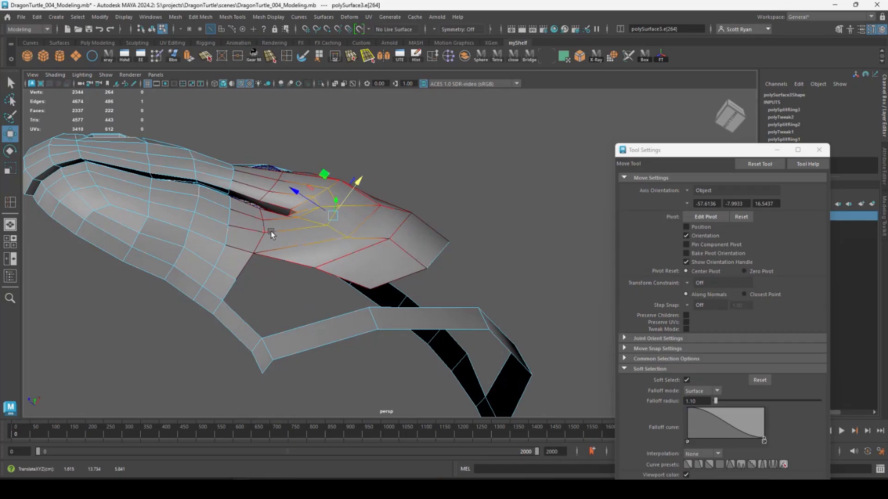
# Reposition the lower jaw edge beneath the mouth corner vertically with soft selection to smooth the jaw
pyautogui.click(278, 216)
pyautogui.click(275, 205)
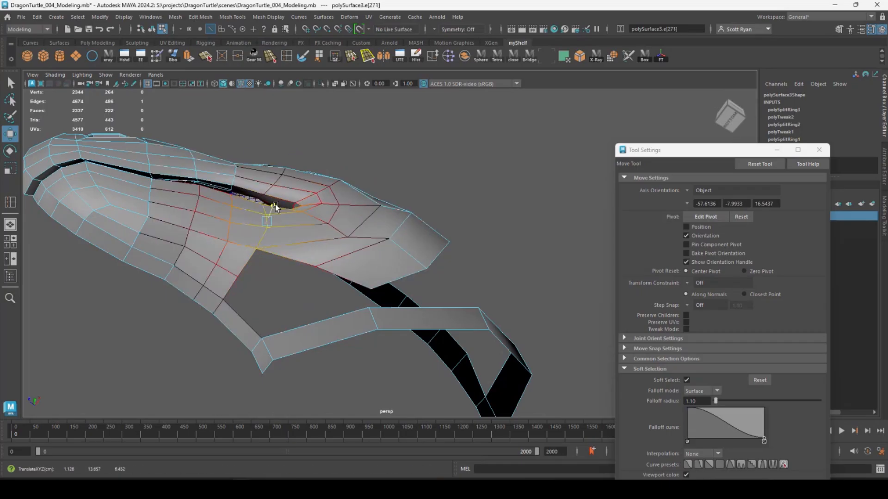
pyautogui.hotkey('ctrl', 'z')
pyautogui.keyDown('alt'); pyautogui.moveTo(277, 202); pyautogui.dragTo(375, 212); pyautogui.keyUp('alt')
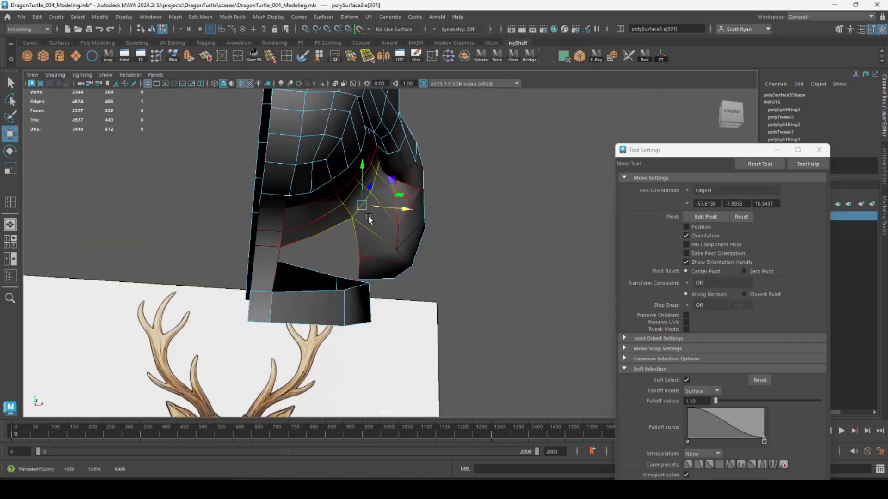
pyautogui.moveTo(365, 169); pyautogui.dragTo(365, 166)
pyautogui.keyDown('alt'); pyautogui.moveTo(365, 166); pyautogui.dragTo(271, 274); pyautogui.keyUp('alt')
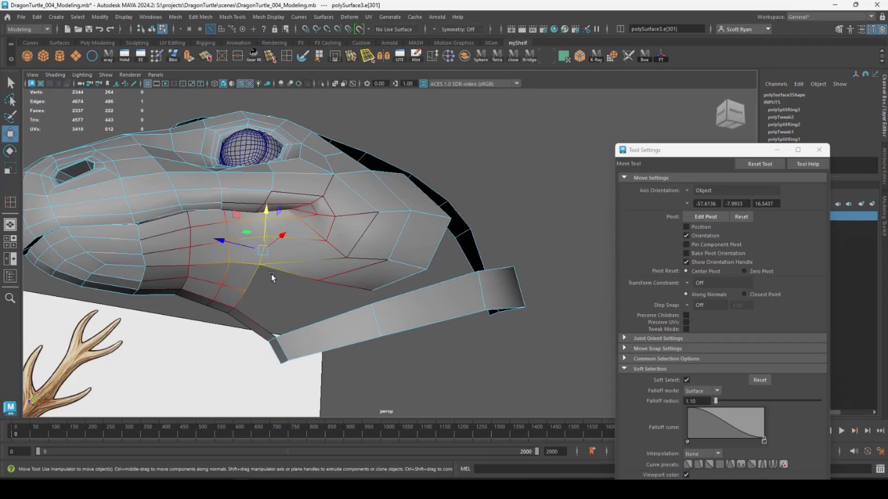
pyautogui.moveTo(266, 206); pyautogui.dragTo(266, 212)
# Move the lower lip edge near the mouth corner slightly down and back with soft selection
pyautogui.keyDown('alt'); pyautogui.moveTo(284, 228); pyautogui.dragTo(277, 257, button='right'); pyautogui.keyUp('alt')
pyautogui.click(261, 235)
pyautogui.moveTo(264, 200); pyautogui.dragTo(264, 206)
pyautogui.moveTo(219, 230); pyautogui.dragTo(224, 229)
pyautogui.keyDown('alt'); pyautogui.moveTo(236, 240); pyautogui.dragTo(373, 202); pyautogui.keyUp('alt')
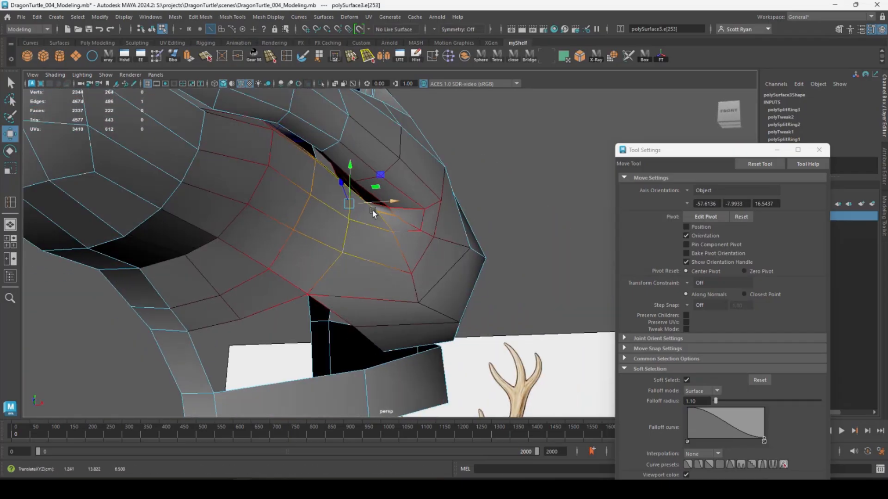
# Turn off soft selection and insert two more edge loops in the neck strip, moving each to round its curve
pyautogui.keyDown('alt'); pyautogui.moveTo(364, 235); pyautogui.dragTo(245, 187); pyautogui.keyUp('alt')
pyautogui.click(454, 307)
pyautogui.keyDown('alt'); pyautogui.moveTo(324, 291); pyautogui.dragTo(370, 335); pyautogui.keyUp('alt')
pyautogui.press('b')
pyautogui.keyDown('alt'); pyautogui.moveTo(431, 232); pyautogui.dragTo(457, 218); pyautogui.keyUp('alt')
pyautogui.click(458, 218)
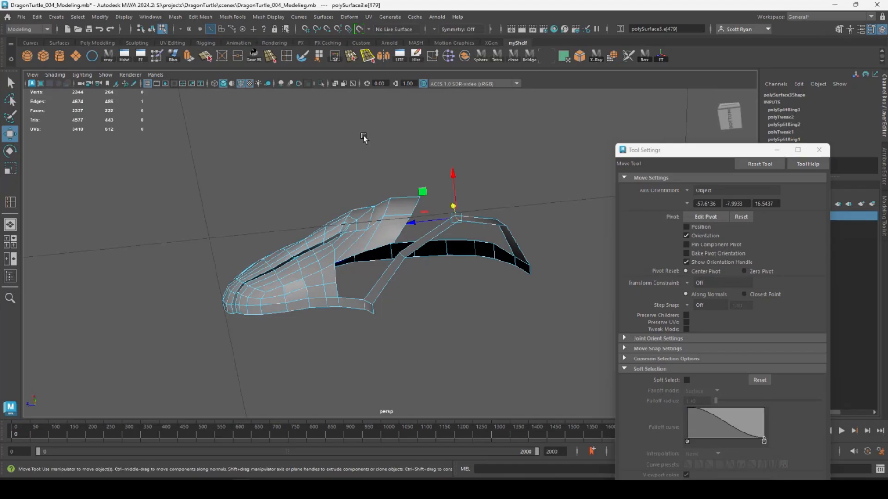
pyautogui.click(367, 57)
pyautogui.click(431, 241)
pyautogui.press('w')
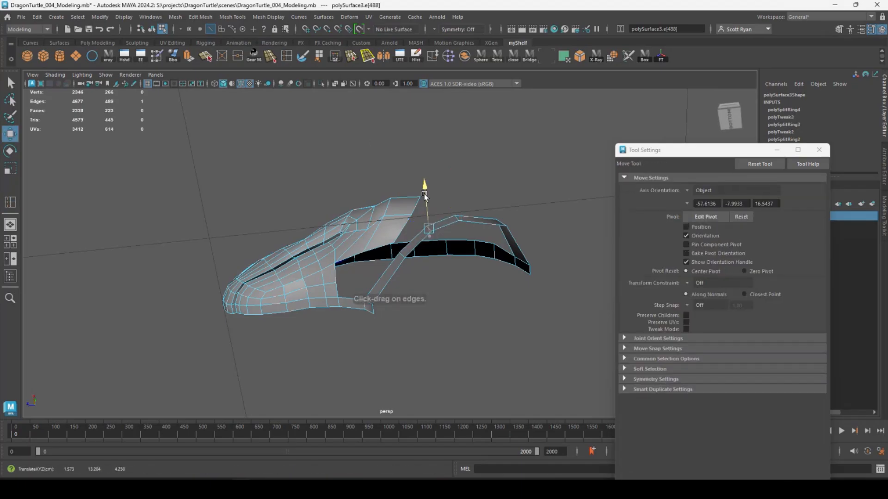
pyautogui.press('g')
pyautogui.click(385, 278)
pyautogui.press('w')
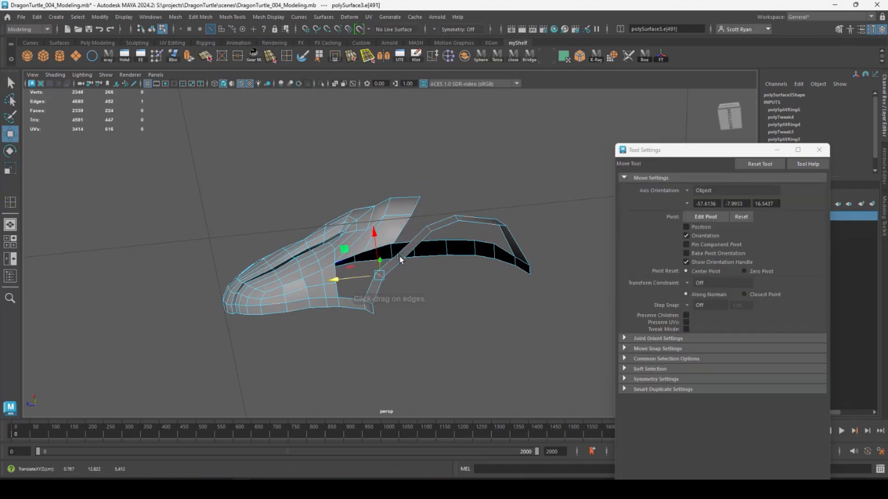
# Snap the vertices where the jaw's rear lower edge meets the neck strip together and merge them
pyautogui.keyDown('alt'); pyautogui.moveTo(397, 215); pyautogui.dragTo(401, 283); pyautogui.keyUp('alt')
pyautogui.moveTo(418, 214); pyautogui.dragTo(382, 216, button='right')
pyautogui.click(442, 237)
pyautogui.press('v')
pyautogui.moveTo(443, 238); pyautogui.dragTo(443, 237)
pyautogui.keyDown('alt'); pyautogui.moveTo(379, 247); pyautogui.dragTo(460, 345); pyautogui.keyUp('alt')
pyautogui.click(442, 276)
pyautogui.moveTo(444, 340); pyautogui.dragTo(309, 283)
pyautogui.moveTo(316, 256); pyautogui.dragTo(337, 276)
pyautogui.moveTo(363, 222); pyautogui.dragTo(385, 239)
pyautogui.click(238, 57)
# Append a polygon bridging the jaw's rear boundary edge to the lower neck strip
pyautogui.keyDown('alt'); pyautogui.moveTo(398, 198); pyautogui.dragTo(405, 225); pyautogui.keyUp('alt')
pyautogui.click(324, 57)
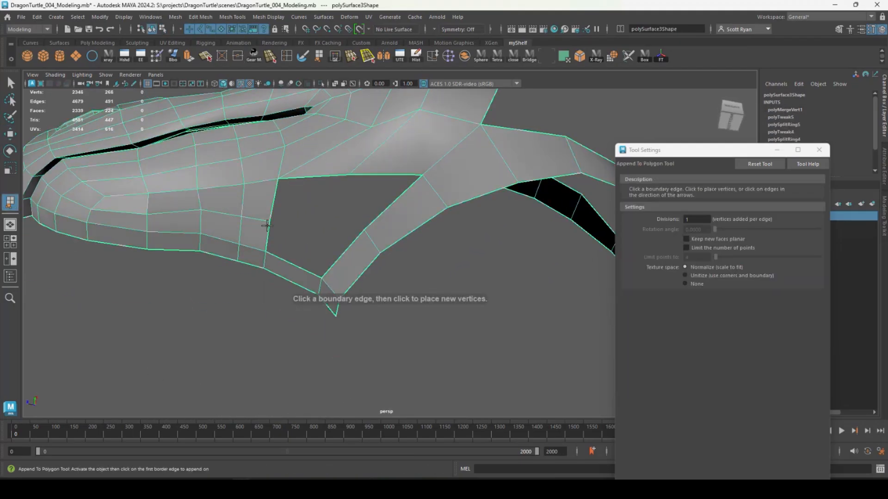
pyautogui.click(268, 236)
pyautogui.click(339, 255)
pyautogui.press('w')
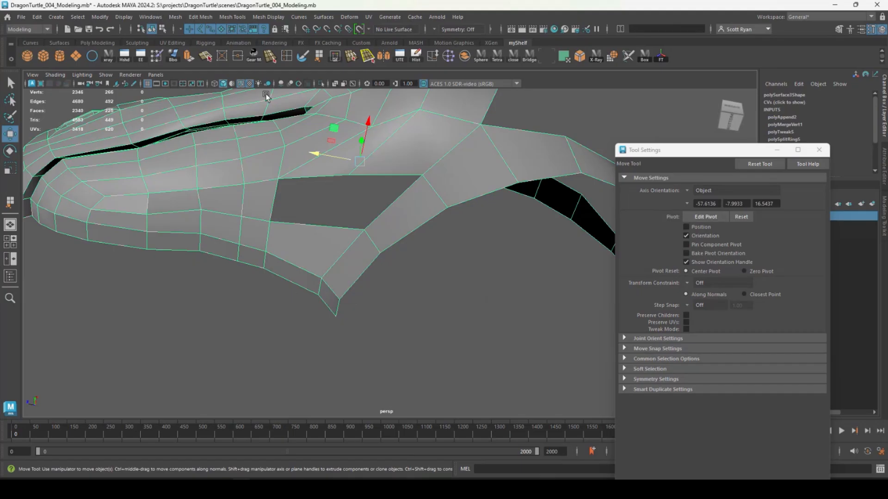
# Insert an edge loop through the new bridging polygon and fill the remaining gap above it with two appended quads
pyautogui.click(286, 57)
pyautogui.click(320, 57)
pyautogui.click(315, 176)
pyautogui.click(289, 223)
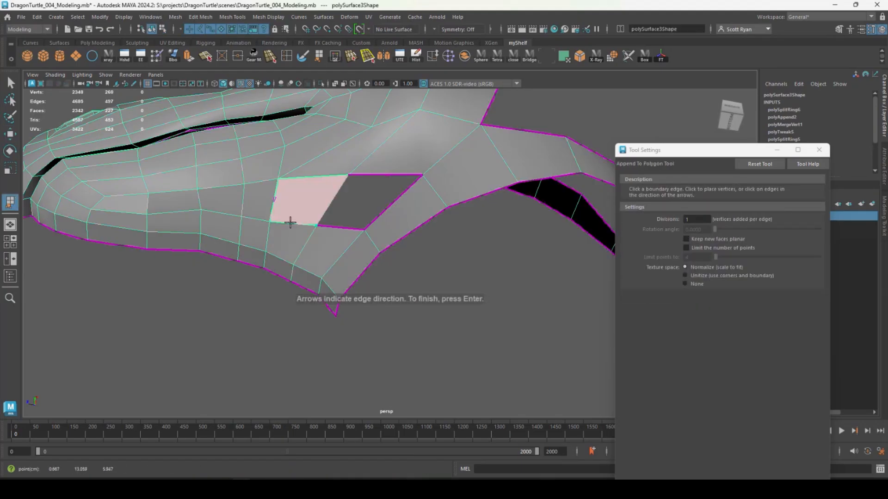
pyautogui.press('y')
pyautogui.click(373, 175)
pyautogui.click(335, 226)
pyautogui.press('w')
# Move the vertex where the filled patch meets the neck strip slightly down
pyautogui.keyDown('alt'); pyautogui.moveTo(400, 232); pyautogui.dragTo(392, 213); pyautogui.keyUp('alt')
pyautogui.moveTo(392, 212); pyautogui.dragTo(348, 213, button='right')
pyautogui.click(401, 268)
pyautogui.keyDown('alt'); pyautogui.moveTo(370, 245); pyautogui.dragTo(444, 255); pyautogui.keyUp('alt')
pyautogui.click(400, 264)
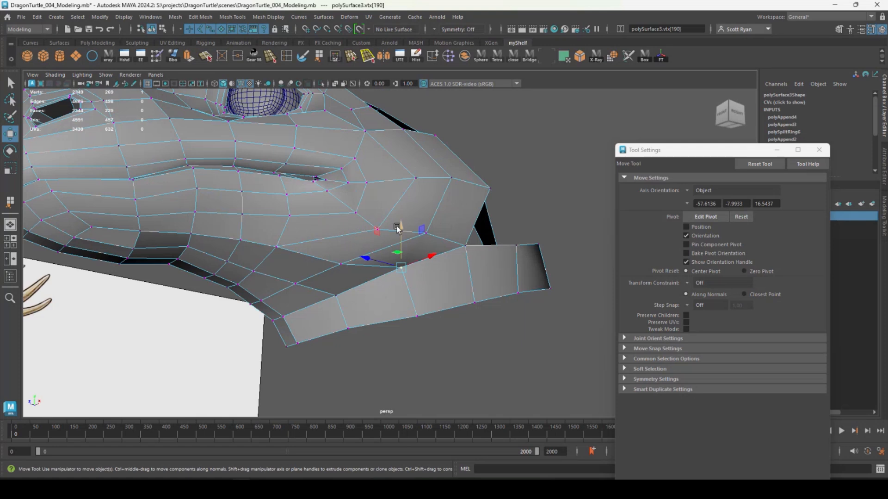
pyautogui.moveTo(398, 228); pyautogui.dragTo(400, 240)
# Reposition the vertices on the underside of the rear jaw, shifting them backward in the side view
pyautogui.keyDown('alt'); pyautogui.moveTo(432, 284); pyautogui.dragTo(400, 272); pyautogui.keyUp('alt')
pyautogui.keyDown('alt'); pyautogui.moveTo(358, 205); pyautogui.dragTo(312, 179); pyautogui.keyUp('alt')
pyautogui.click(312, 180)
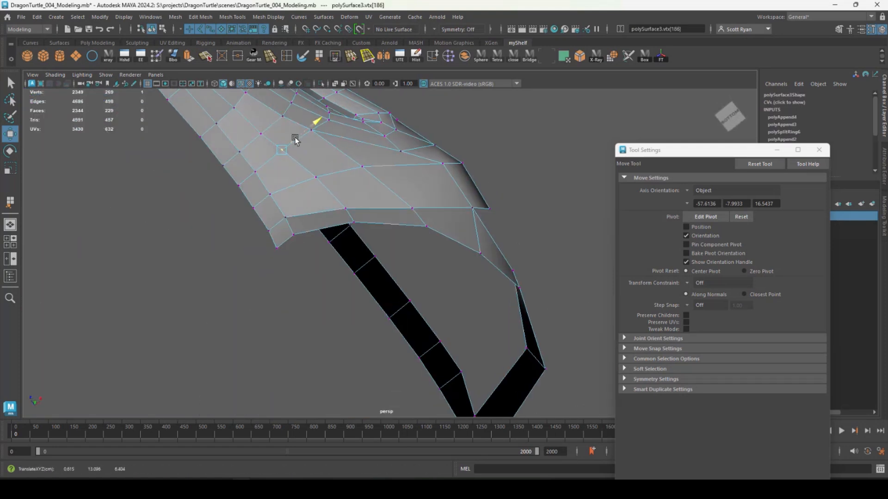
pyautogui.keyDown('alt'); pyautogui.moveTo(295, 140); pyautogui.dragTo(288, 249); pyautogui.keyUp('alt')
pyautogui.press('space')
pyautogui.press('space')
pyautogui.scroll(4, 287, 254)
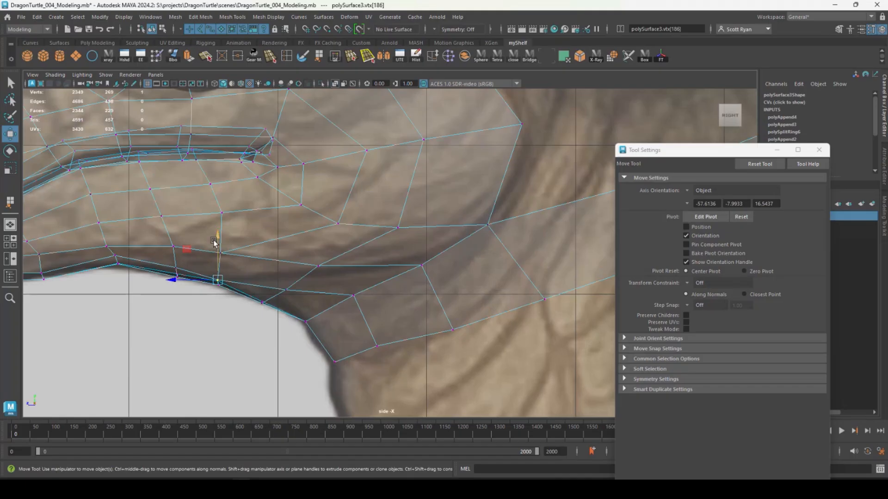
pyautogui.moveTo(222, 268); pyautogui.dragTo(243, 279)
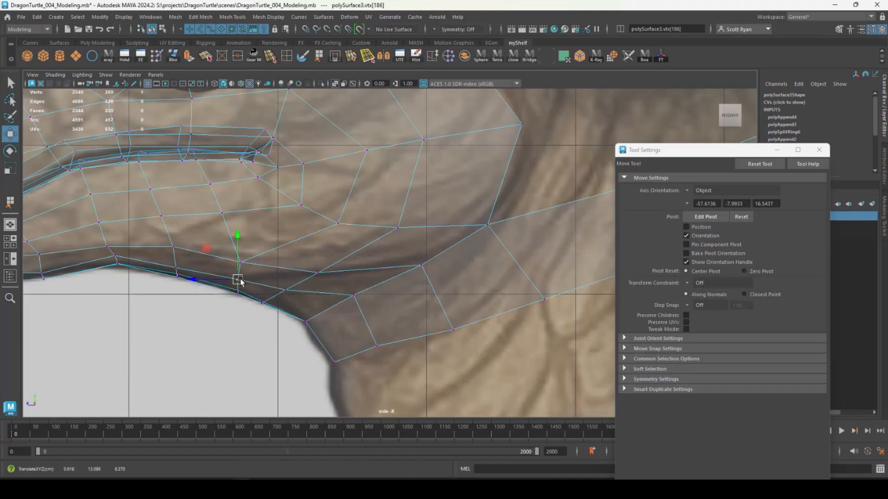
# Space out the vertices of the patch between jaw and neck strip in the side view to follow the throat line
pyautogui.click(353, 295)
pyautogui.moveTo(354, 295); pyautogui.dragTo(363, 283)
pyautogui.moveTo(297, 282); pyautogui.dragTo(313, 284)
pyautogui.click(265, 304)
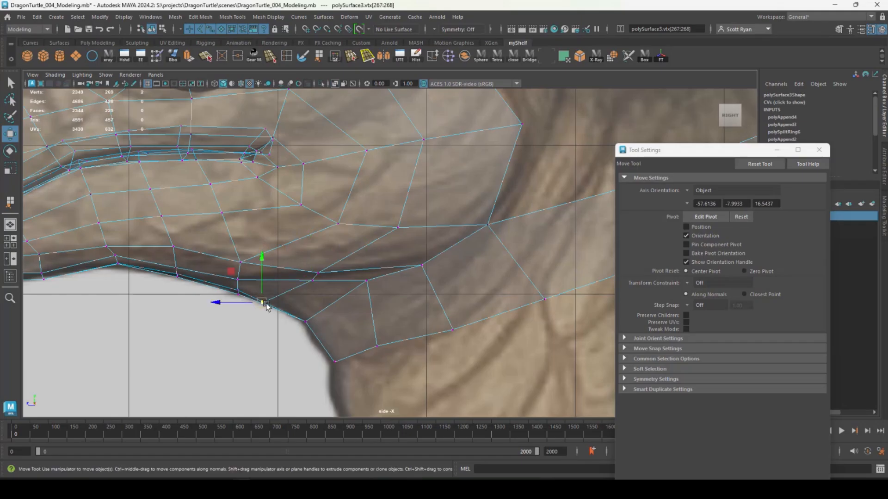
pyautogui.moveTo(265, 305); pyautogui.dragTo(286, 309)
pyautogui.click(243, 263)
pyautogui.moveTo(242, 262); pyautogui.dragTo(241, 267)
# Lower the vertices along the underside of the middle jaw to even out the polygon rows
pyautogui.click(176, 246)
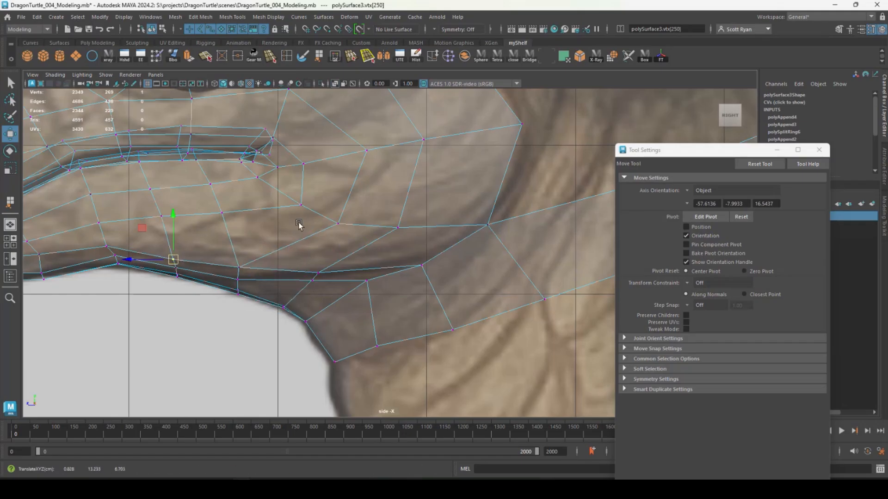
pyautogui.click(157, 224)
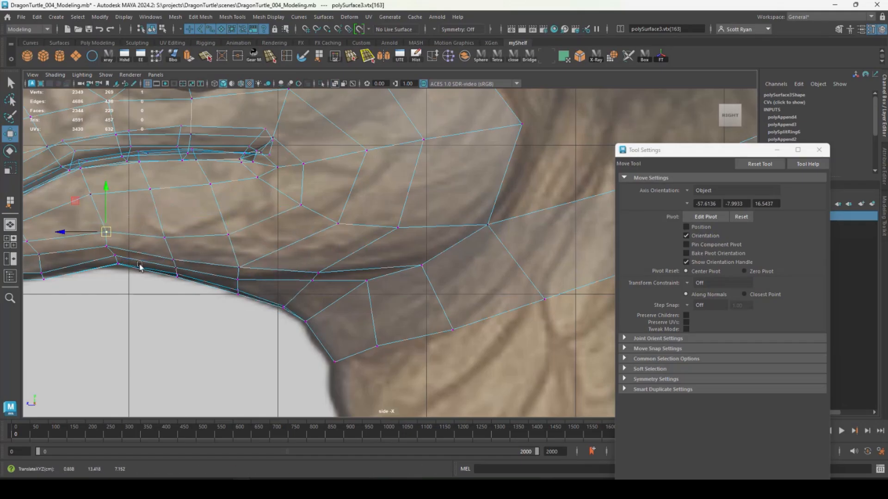
pyautogui.scroll(-3, 139, 267)
pyautogui.click(257, 297)
pyautogui.scroll(3, 319, 324)
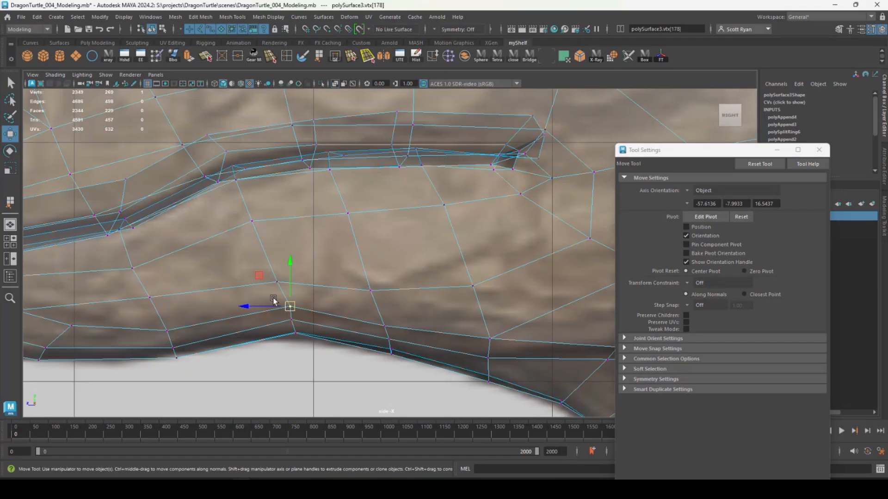
pyautogui.moveTo(290, 306); pyautogui.dragTo(291, 314)
pyautogui.click(277, 282)
pyautogui.moveTo(278, 282); pyautogui.dragTo(282, 294)
# Shift the vertices along the chin's lower edge slightly back and down to even their spacing
pyautogui.keyDown('alt'); pyautogui.moveTo(194, 312); pyautogui.dragTo(262, 306, button='middle'); pyautogui.keyUp('alt')
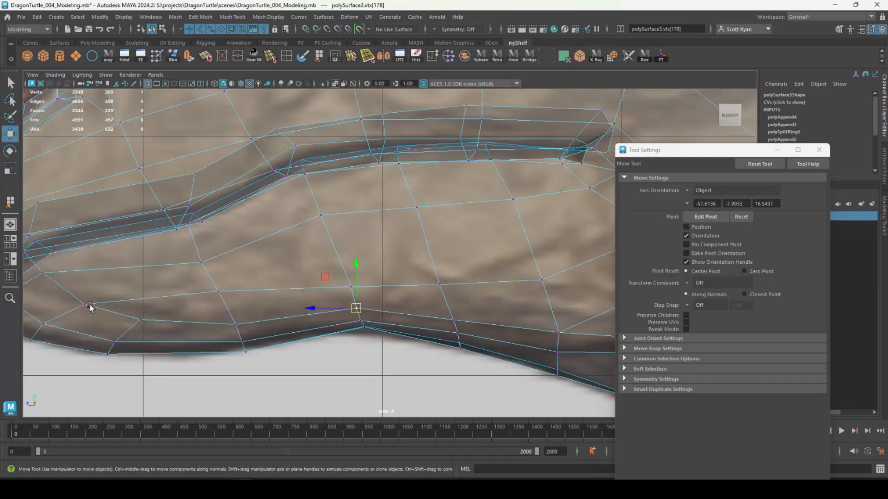
pyautogui.moveTo(89, 307); pyautogui.dragTo(155, 366)
pyautogui.moveTo(123, 338); pyautogui.dragTo(149, 332)
pyautogui.click(84, 304)
pyautogui.moveTo(84, 305); pyautogui.dragTo(91, 309)
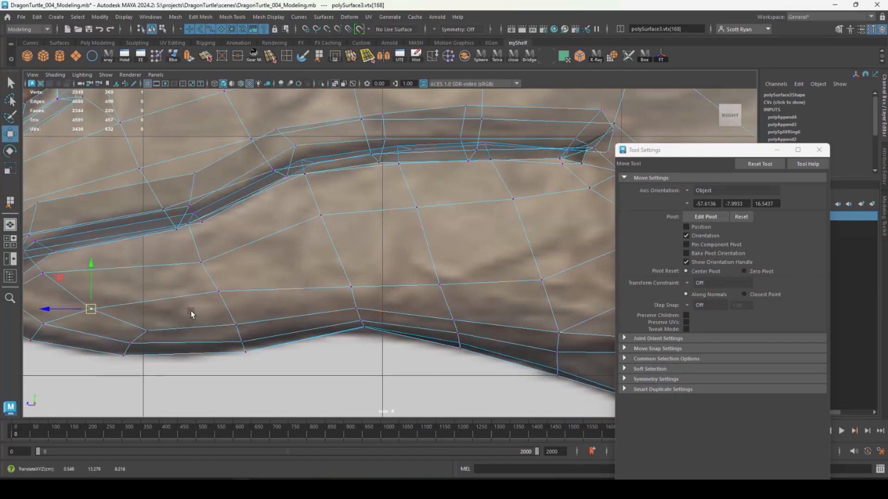
pyautogui.click(237, 322)
pyautogui.moveTo(238, 320); pyautogui.dragTo(241, 324)
# Raise the vertex below the lower lip and adjust the neighbouring chin and underjaw vertices
pyautogui.click(202, 262)
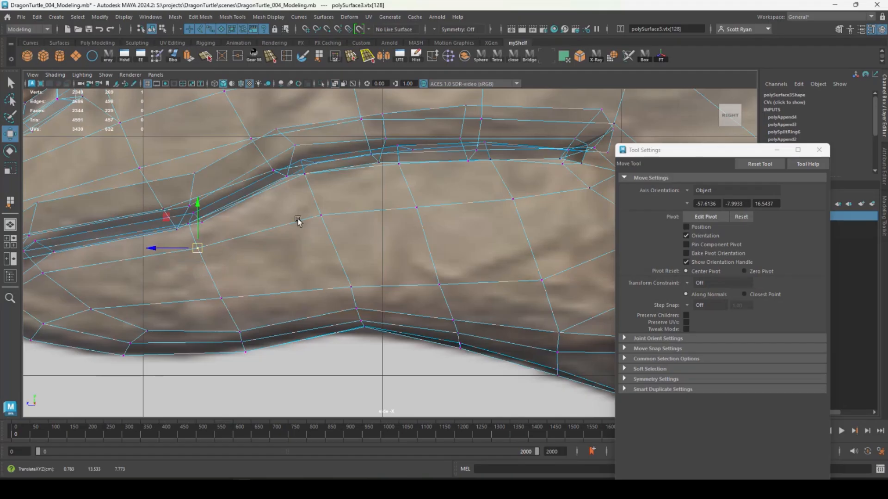
pyautogui.keyDown('alt'); pyautogui.moveTo(297, 221); pyautogui.dragTo(449, 195, button='middle'); pyautogui.keyUp('alt')
pyautogui.click(242, 283)
pyautogui.moveTo(242, 283); pyautogui.dragTo(234, 284)
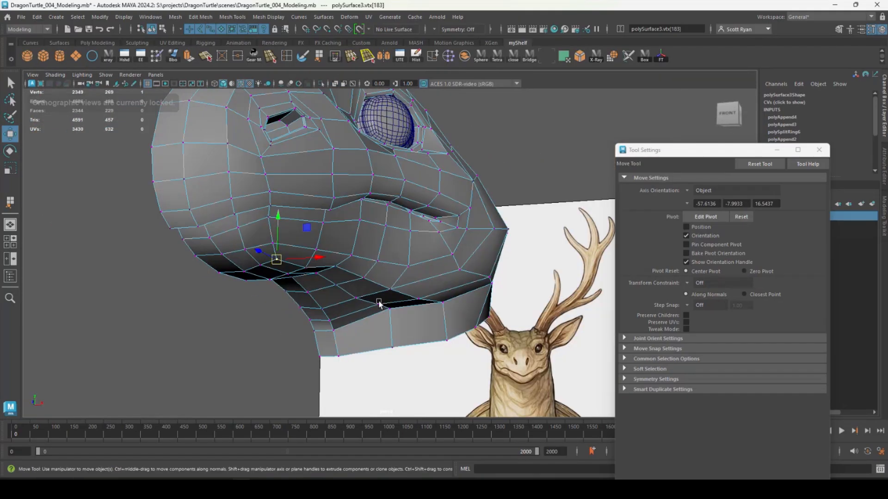
pyautogui.click(390, 309)
pyautogui.moveTo(390, 292); pyautogui.dragTo(389, 289)
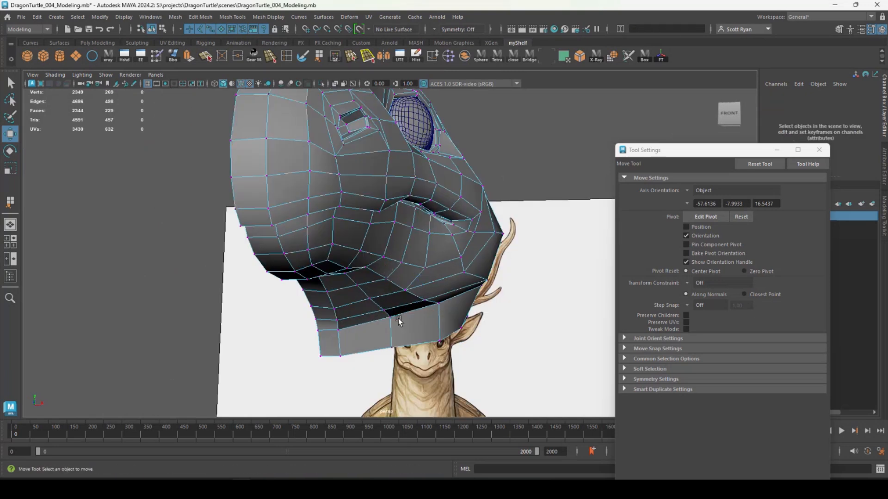
# Relax the polygons under the jaw beside the neck strip with the Sculpt Geometry Tool, then deselect the head
pyautogui.moveTo(388, 296)
pyautogui.keyDown('alt'); pyautogui.mouseDown()
pyautogui.moveTo(287, 323)
pyautogui.moveTo(316, 215)
pyautogui.mouseUp(); pyautogui.keyUp('alt')
pyautogui.scroll(3, 287, 323)
pyautogui.moveTo(319, 212)
pyautogui.mouseDown(button='right')
pyautogui.moveTo(354, 224)
pyautogui.moveTo(364, 199)
pyautogui.mouseUp(button='right')
pyautogui.click(303, 56)
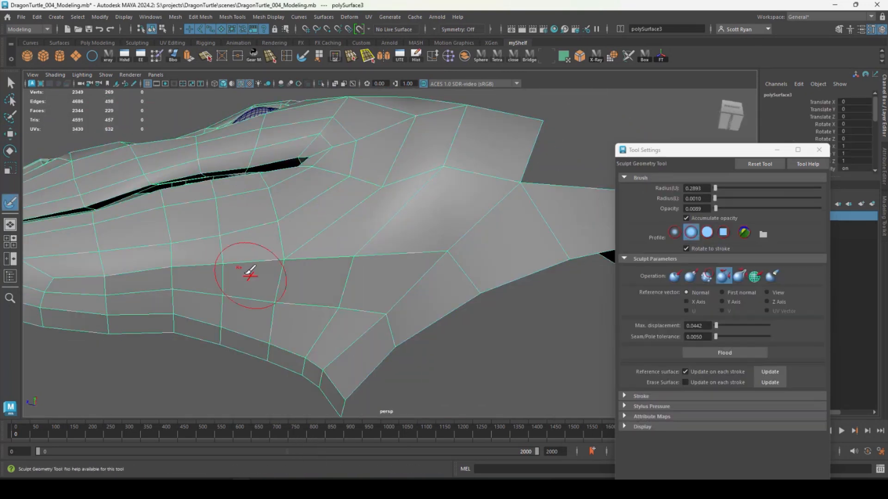
pyautogui.moveTo(359, 317); pyautogui.dragTo(400, 268)
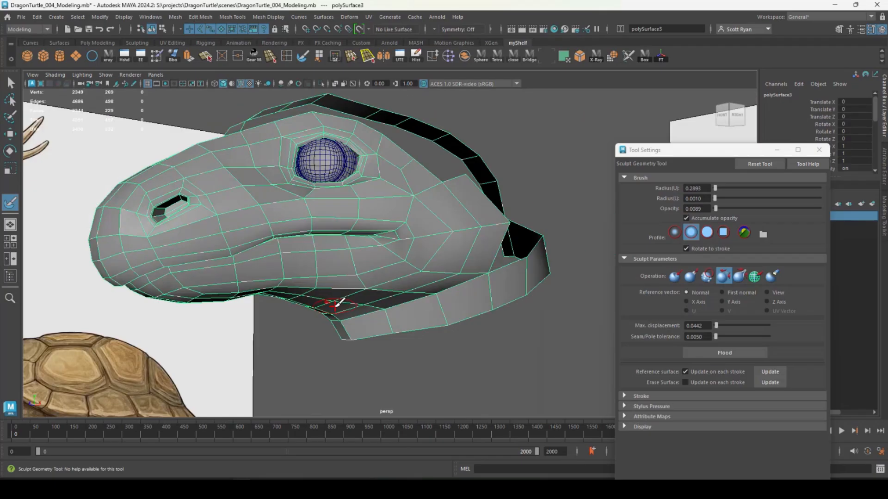
pyautogui.press('q')
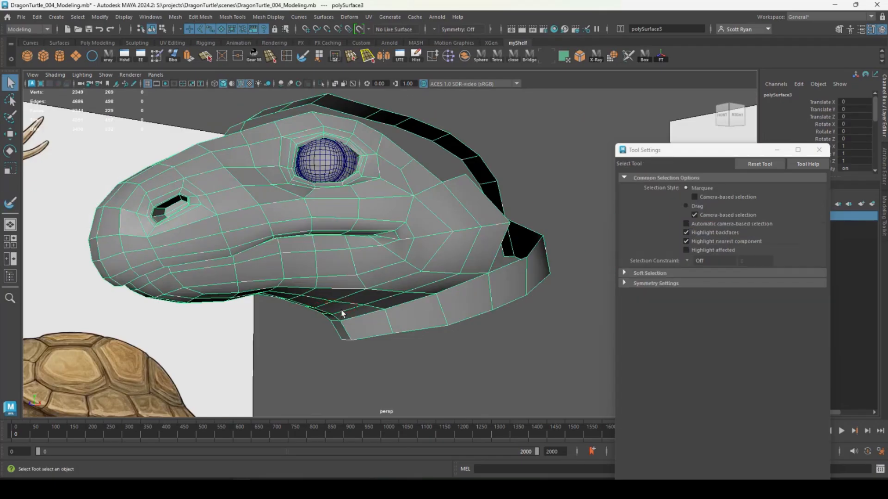
pyautogui.click(442, 377)
# Append two polygons joining the brow edges above the eye to the strip along the top of the head
pyautogui.keyDown('alt'); pyautogui.moveTo(478, 366); pyautogui.dragTo(293, 362); pyautogui.keyUp('alt')
pyautogui.keyDown('alt'); pyautogui.moveTo(294, 362); pyautogui.dragTo(335, 343, button='right'); pyautogui.keyUp('alt')
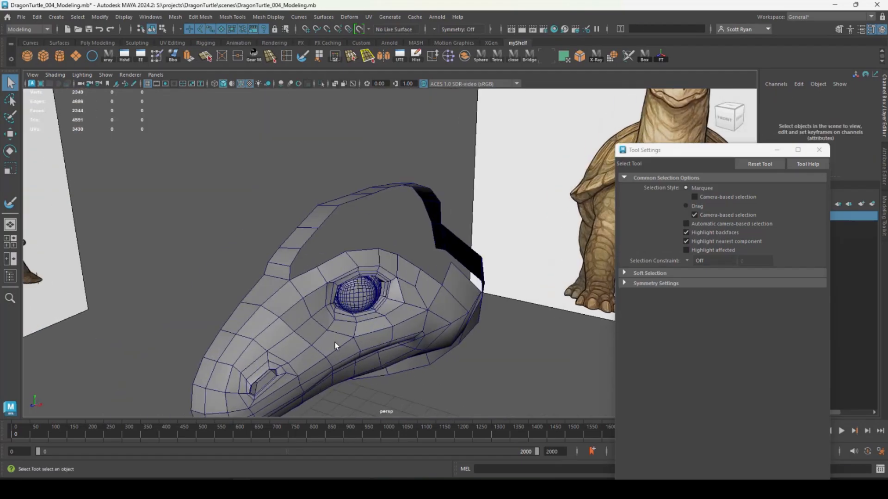
pyautogui.keyDown('alt'); pyautogui.moveTo(336, 343); pyautogui.dragTo(295, 338); pyautogui.keyUp('alt')
pyautogui.click(320, 57)
pyautogui.click(290, 250)
pyautogui.click(293, 253)
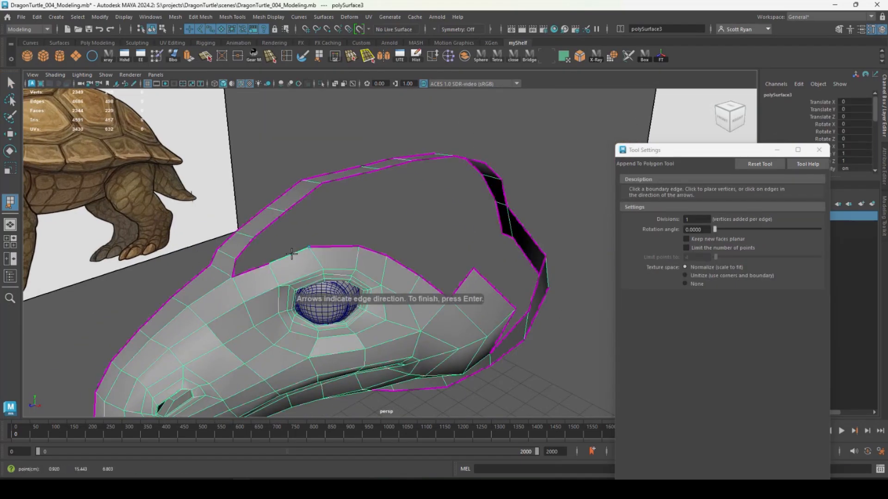
pyautogui.click(274, 227)
pyautogui.press('Return')
pyautogui.click(248, 244)
pyautogui.press('Return')
pyautogui.press('q')
# Reposition the brow vertices in front of and above the eye in the side view
pyautogui.keyDown('alt'); pyautogui.moveTo(253, 265); pyautogui.dragTo(259, 296); pyautogui.keyUp('alt')
pyautogui.press('space')
pyautogui.press('space')
pyautogui.keyDown('alt'); pyautogui.moveTo(429, 320); pyautogui.dragTo(258, 354, button='middle'); pyautogui.keyUp('alt')
pyautogui.moveTo(254, 212); pyautogui.dragTo(217, 252, button='right')
pyautogui.moveTo(274, 233); pyautogui.dragTo(298, 241)
pyautogui.press('w')
pyautogui.moveTo(214, 276); pyautogui.dragTo(235, 296)
pyautogui.moveTo(229, 291); pyautogui.dragTo(242, 277)
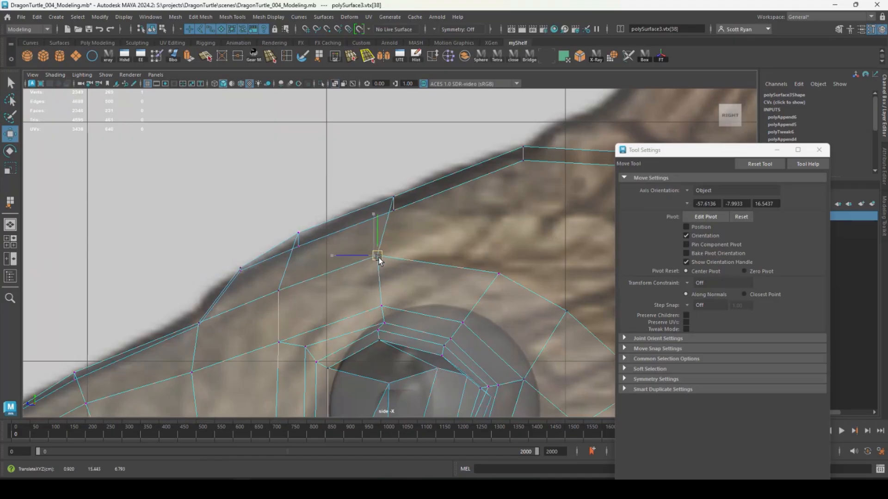
# Move the vertices behind the eye and along the upper cheek outward to round the loop around the eye
pyautogui.moveTo(499, 278); pyautogui.dragTo(508, 272)
pyautogui.click(567, 312)
pyautogui.moveTo(568, 314); pyautogui.dragTo(587, 308)
pyautogui.keyDown('alt'); pyautogui.moveTo(587, 310); pyautogui.dragTo(373, 244, button='middle'); pyautogui.keyUp('alt')
pyautogui.click(431, 317)
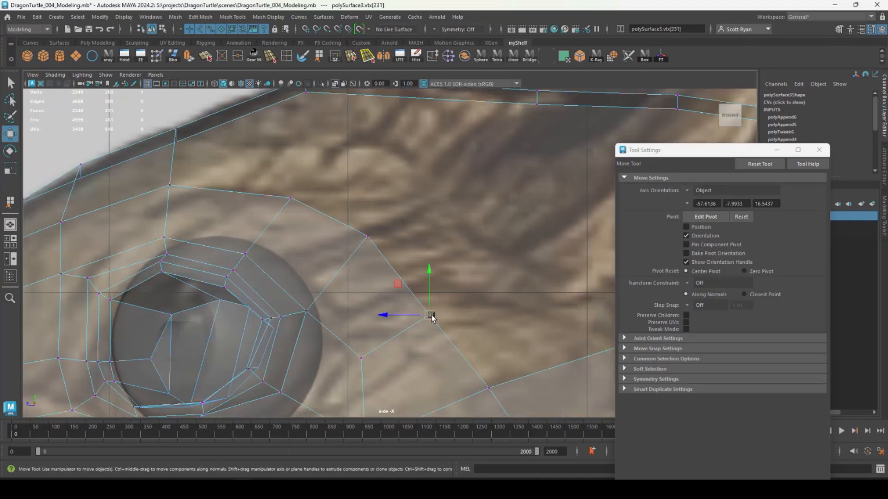
pyautogui.moveTo(431, 317); pyautogui.dragTo(446, 314)
pyautogui.keyDown('alt'); pyautogui.moveTo(445, 316); pyautogui.dragTo(384, 319, button='right'); pyautogui.keyUp('alt')
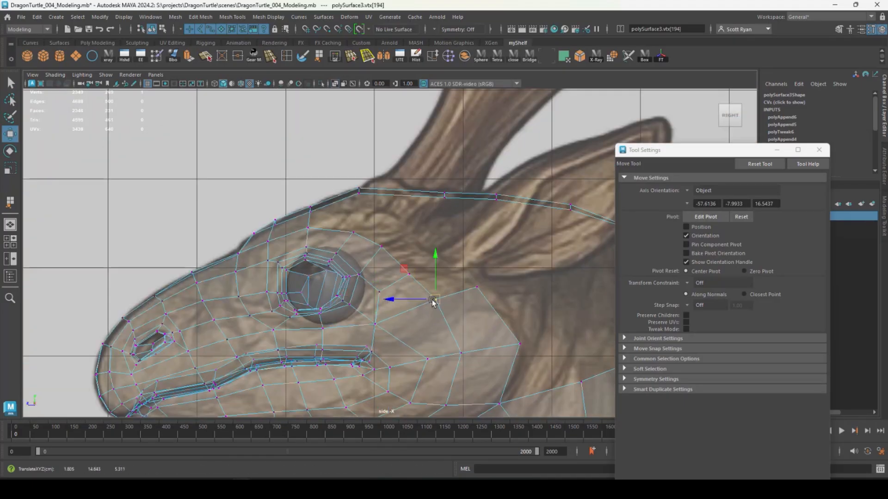
pyautogui.keyDown('alt'); pyautogui.moveTo(432, 302); pyautogui.dragTo(390, 306, button='right'); pyautogui.keyUp('alt')
pyautogui.keyDown('alt'); pyautogui.moveTo(520, 314); pyautogui.dragTo(365, 326, button='middle'); pyautogui.keyUp('alt')
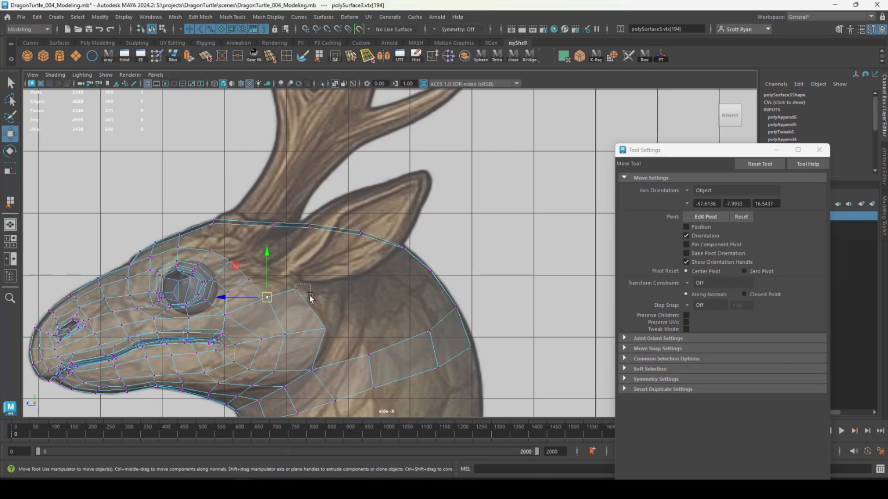
pyautogui.moveTo(309, 296); pyautogui.dragTo(310, 297)
# Reposition the inner edges and vertices along the rear of the head's centre strip to adjust its width
pyautogui.press('space')
pyautogui.press('space')
pyautogui.keyDown('alt'); pyautogui.moveTo(525, 226); pyautogui.dragTo(368, 244); pyautogui.keyUp('alt')
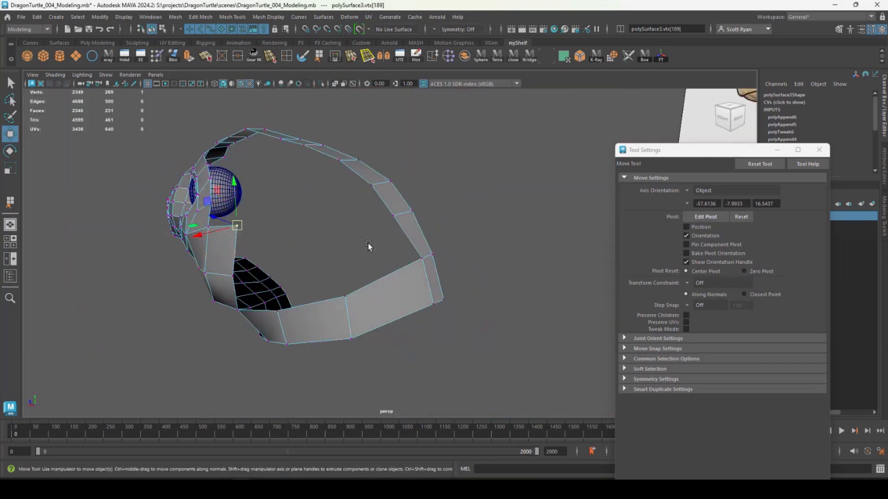
pyautogui.press('F10')
pyautogui.keyDown('shift'); pyautogui.click(400, 234); pyautogui.keyUp('shift')
pyautogui.moveTo(383, 277); pyautogui.dragTo(358, 263)
pyautogui.keyDown('shift'); pyautogui.click(379, 202); pyautogui.keyUp('shift')
pyautogui.keyDown('alt'); pyautogui.moveTo(348, 318); pyautogui.dragTo(321, 285); pyautogui.keyUp('alt')
pyautogui.keyDown('alt'); pyautogui.moveTo(331, 252); pyautogui.dragTo(395, 282); pyautogui.keyUp('alt')
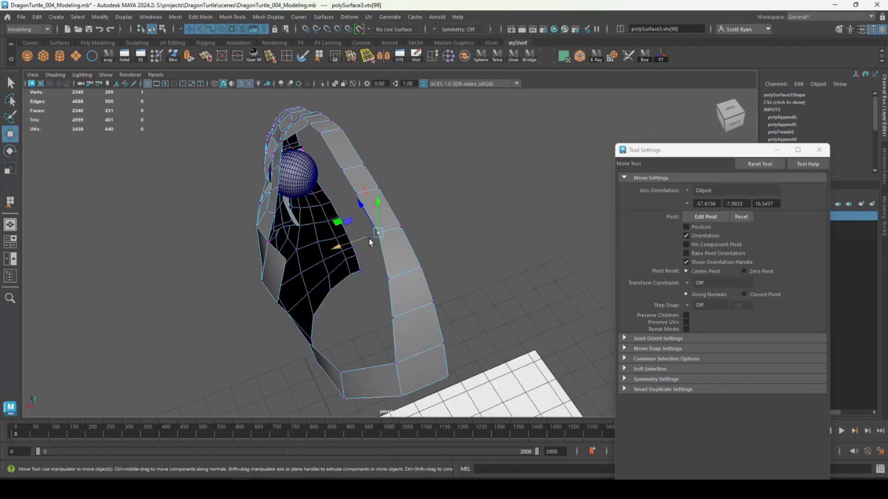
# Append a polygon bridging the cheek's rear edge to the strip at the back of the head
pyautogui.keyDown('alt'); pyautogui.moveTo(369, 239); pyautogui.dragTo(298, 322); pyautogui.keyUp('alt')
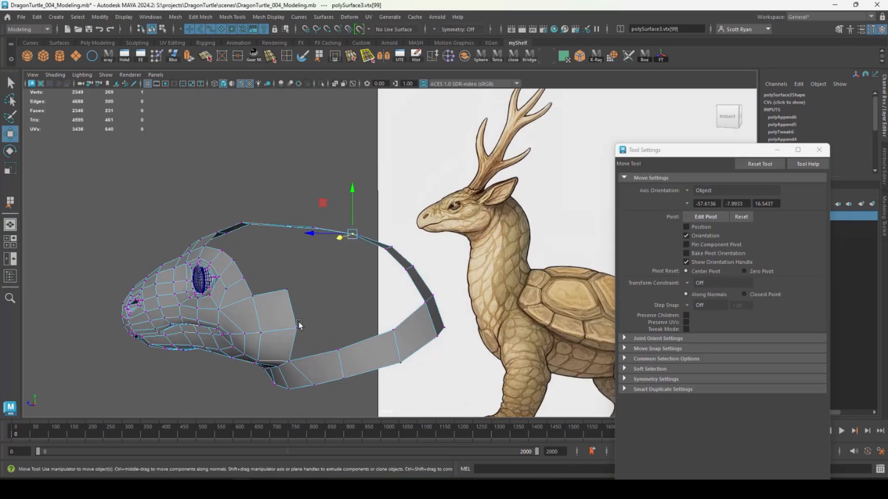
pyautogui.keyDown('alt'); pyautogui.moveTo(298, 321); pyautogui.dragTo(297, 319, button='middle'); pyautogui.keyUp('alt')
pyautogui.click(321, 58)
pyautogui.click(291, 302)
pyautogui.click(394, 257)
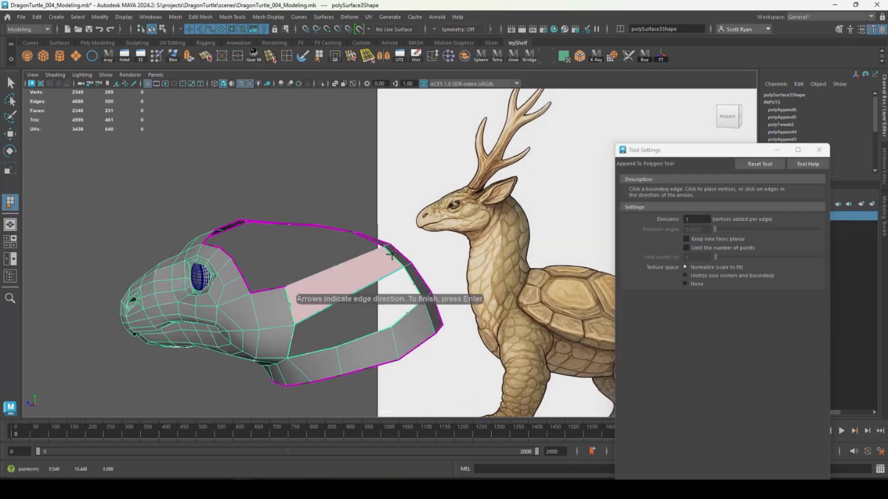
pyautogui.press('Return')
# Insert an edge loop across the cheek-to-back bridge and move its edges outward to round the side of the head
pyautogui.keyDown('alt'); pyautogui.moveTo(366, 298); pyautogui.dragTo(346, 300); pyautogui.keyUp('alt')
pyautogui.click(288, 56)
pyautogui.click(406, 262)
pyautogui.press('w')
pyautogui.keyDown('alt'); pyautogui.moveTo(346, 300); pyautogui.dragTo(351, 244); pyautogui.keyUp('alt')
pyautogui.keyDown('alt'); pyautogui.moveTo(319, 275); pyautogui.dragTo(330, 264); pyautogui.keyUp('alt')
pyautogui.moveTo(330, 260); pyautogui.dragTo(357, 334)
pyautogui.moveTo(355, 318); pyautogui.dragTo(332, 305)
pyautogui.moveTo(330, 289); pyautogui.dragTo(418, 310)
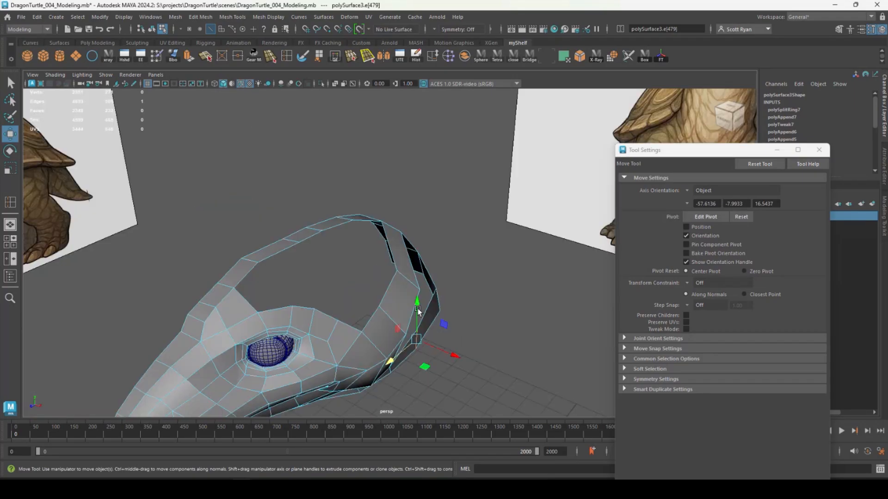
# Insert a second edge loop across the bridge and move its edge to smooth the curve
pyautogui.click(286, 58)
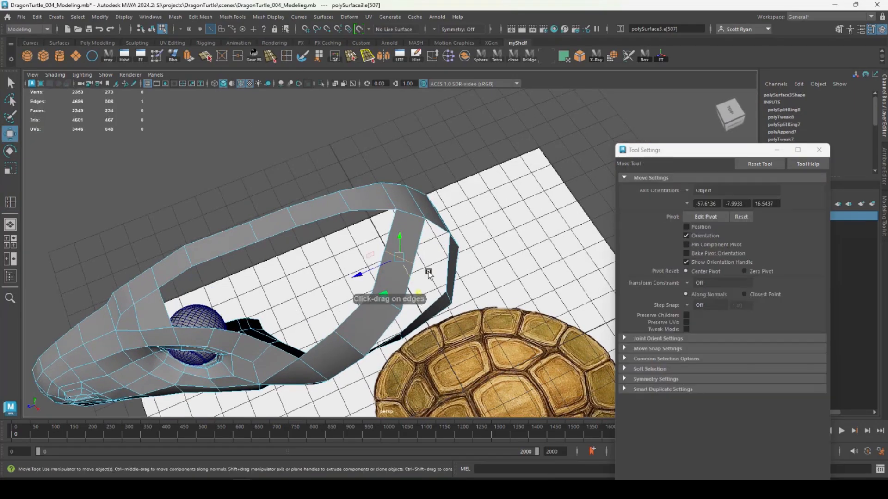
pyautogui.moveTo(394, 239); pyautogui.dragTo(377, 277)
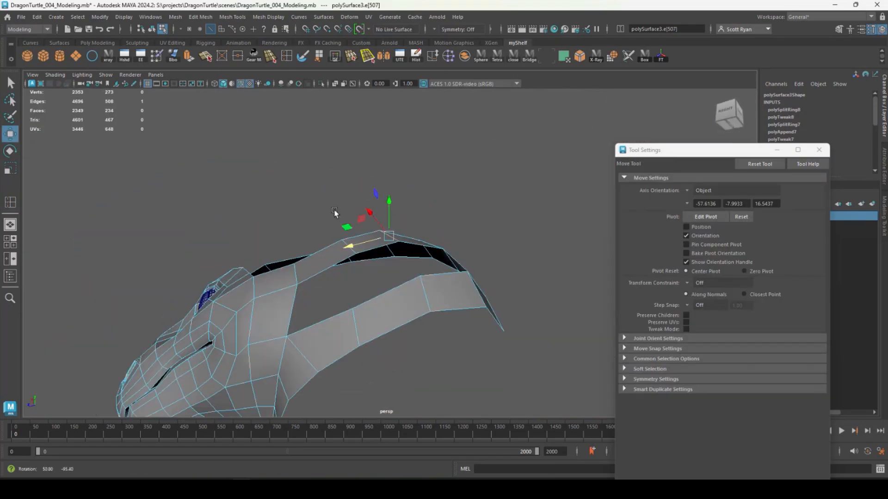
pyautogui.keyDown('alt'); pyautogui.moveTo(335, 212); pyautogui.dragTo(319, 235); pyautogui.keyUp('alt')
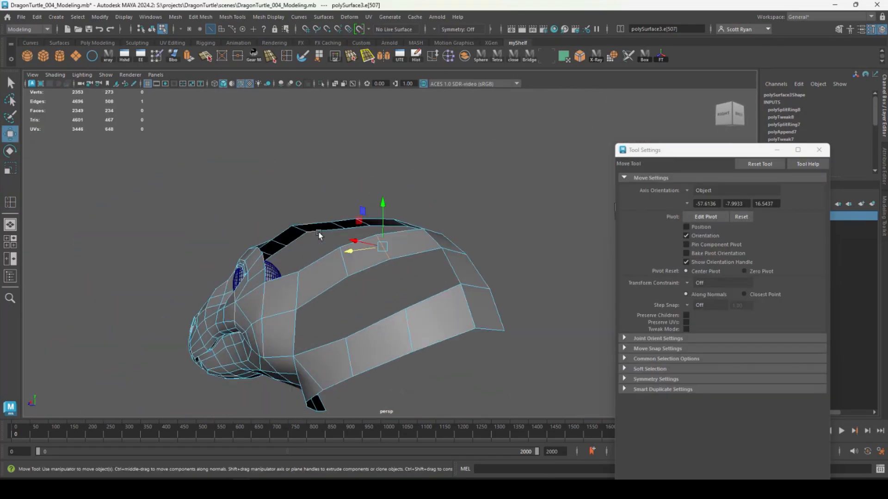
# Fill the gap between the side bridge and the lower neck strip with three appended polygons
pyautogui.click(321, 57)
pyautogui.click(418, 254)
pyautogui.click(427, 300)
pyautogui.press('Return')
pyautogui.click(369, 267)
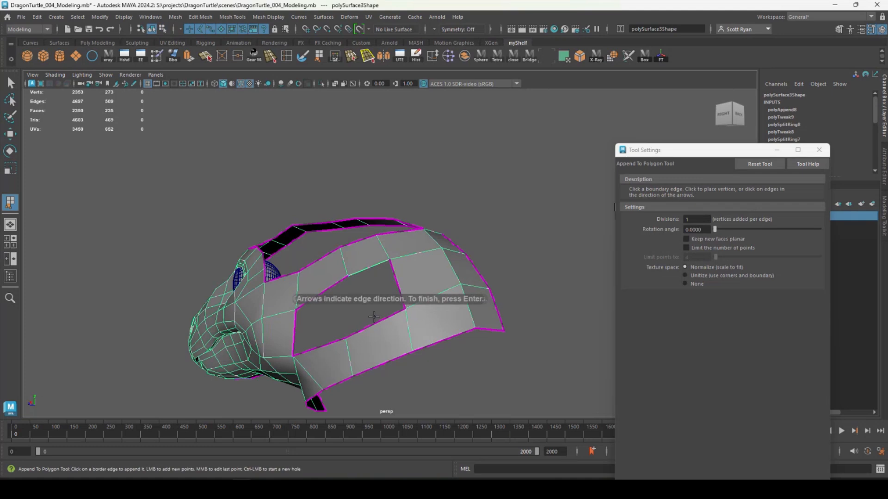
pyautogui.click(375, 325)
pyautogui.press('Return')
pyautogui.click(321, 348)
pyautogui.click(322, 276)
pyautogui.press('Return')
pyautogui.press('w')
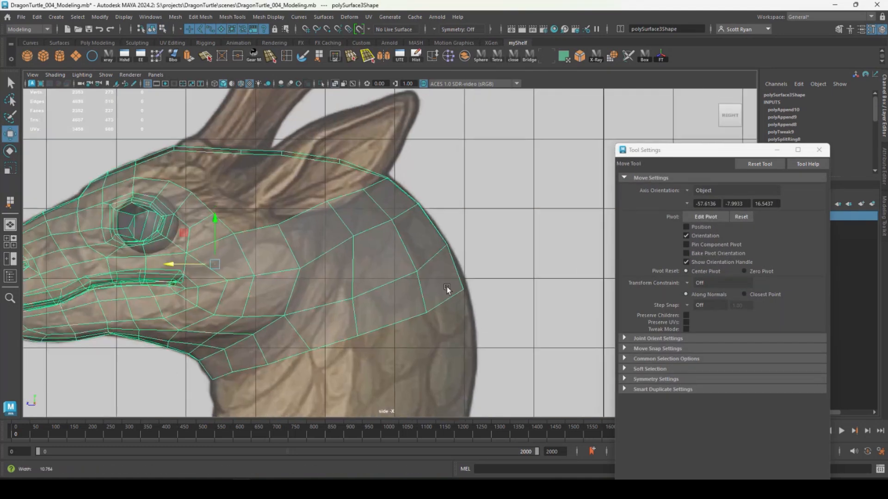
# Reposition an edge and nearby vertices on the upper side bridge to even out the polygons behind the head
pyautogui.moveTo(354, 214); pyautogui.dragTo(356, 188, button='right')
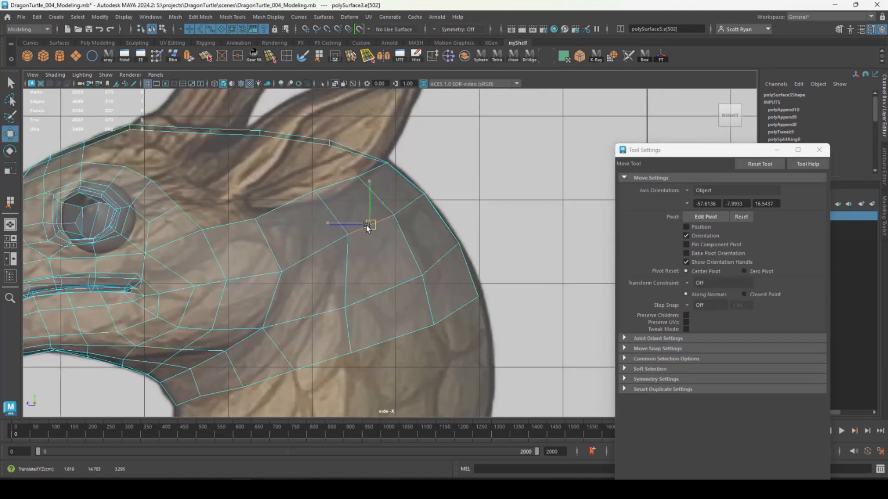
pyautogui.click(365, 237)
pyautogui.moveTo(365, 238); pyautogui.dragTo(367, 242)
pyautogui.moveTo(414, 236); pyautogui.dragTo(387, 232, button='right')
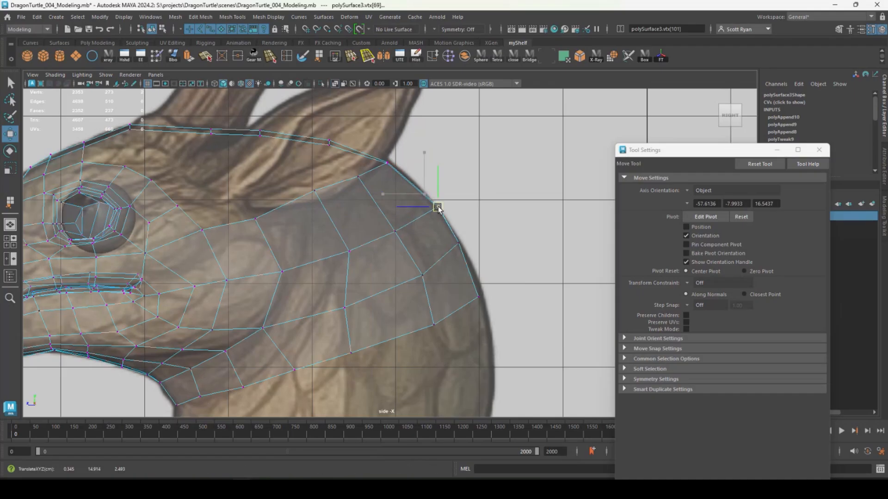
pyautogui.click(358, 178)
pyautogui.moveTo(359, 177); pyautogui.dragTo(364, 183)
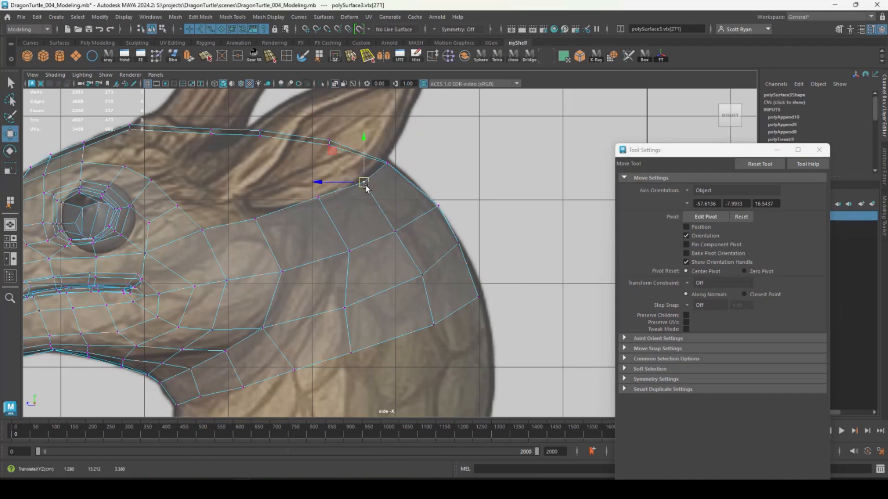
# Reposition vertices along the middle and lower rows of the side bridge to space its polygons evenly
pyautogui.keyDown('alt'); pyautogui.moveTo(365, 184); pyautogui.dragTo(394, 219, button='middle'); pyautogui.keyUp('alt')
pyautogui.click(378, 286)
pyautogui.moveTo(378, 286); pyautogui.dragTo(375, 299)
pyautogui.click(373, 343)
pyautogui.moveTo(373, 343); pyautogui.dragTo(382, 342)
pyautogui.keyDown('alt'); pyautogui.moveTo(381, 341); pyautogui.dragTo(394, 282, button='middle'); pyautogui.keyUp('alt')
pyautogui.moveTo(319, 327); pyautogui.dragTo(328, 333)
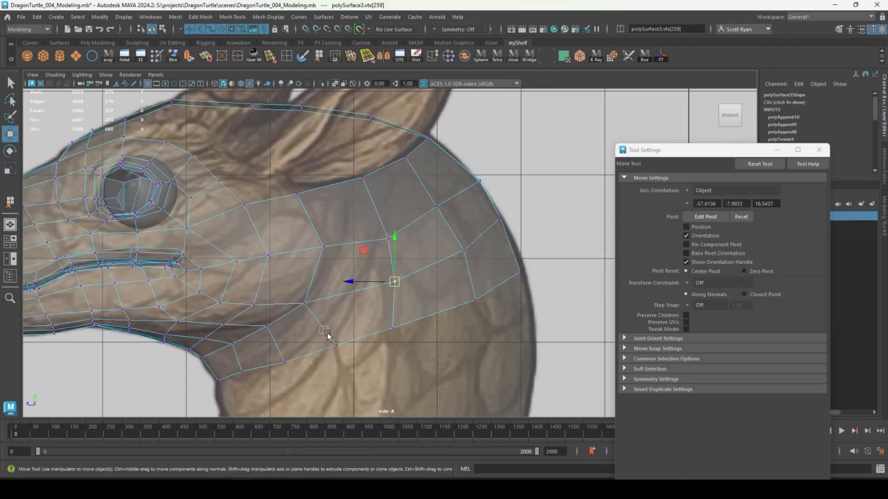
pyautogui.keyDown('alt'); pyautogui.moveTo(312, 232); pyautogui.dragTo(348, 291, button='middle'); pyautogui.keyUp('alt')
# Extrude the brow's upper boundary edges toward the top of the head and scale the new edges
pyautogui.moveTo(245, 213); pyautogui.dragTo(246, 239, button='right')
pyautogui.hotkey('ctrl', 'e')
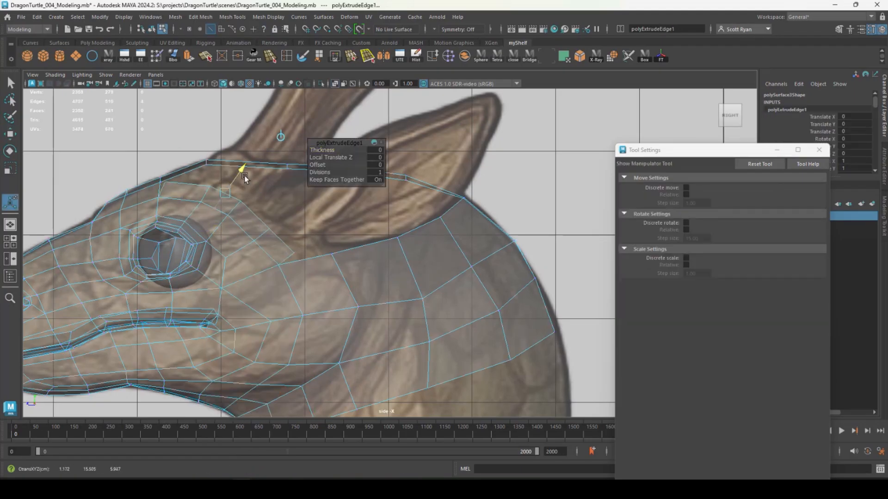
pyautogui.click(245, 176)
pyautogui.moveTo(235, 188); pyautogui.dragTo(245, 188)
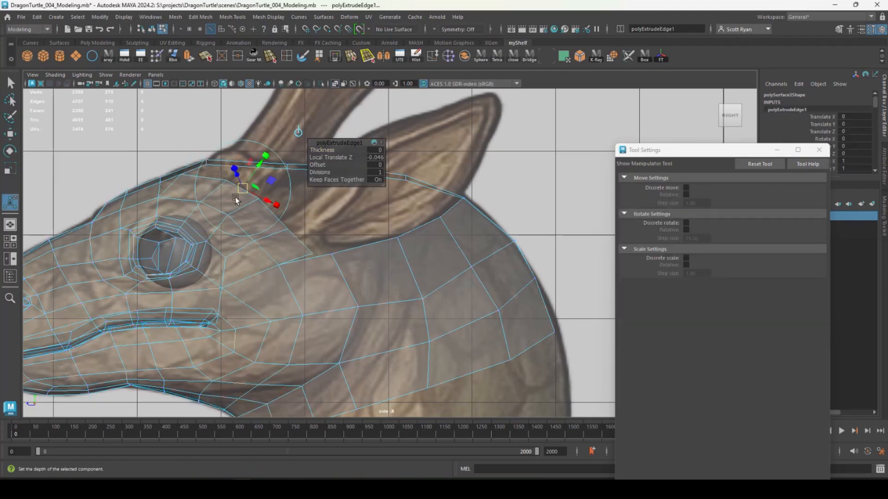
pyautogui.press('r')
pyautogui.moveTo(204, 213); pyautogui.dragTo(197, 214)
# Move the brow extrusion's end vertices onto the neighbouring mesh vertices and merge them
pyautogui.press('space')
pyautogui.press('space')
pyautogui.keyDown('alt'); pyautogui.moveTo(396, 272); pyautogui.dragTo(366, 324); pyautogui.keyUp('alt')
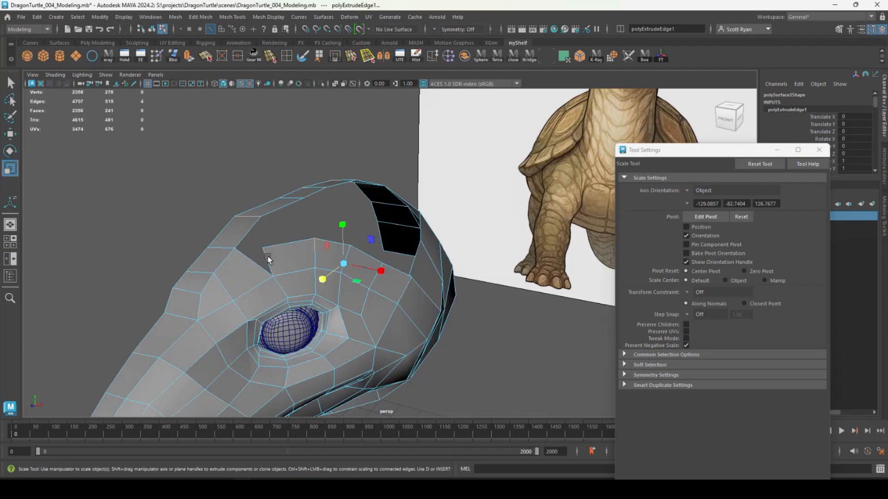
pyautogui.moveTo(267, 257); pyautogui.dragTo(231, 252, button='right')
pyautogui.click(263, 251)
pyautogui.press('w')
pyautogui.moveTo(260, 249); pyautogui.dragTo(234, 249)
pyautogui.moveTo(223, 236)
pyautogui.mouseDown()
pyautogui.moveTo(241, 255)
pyautogui.moveTo(354, 297)
pyautogui.mouseUp()
pyautogui.click(201, 17)
pyautogui.click(224, 79)
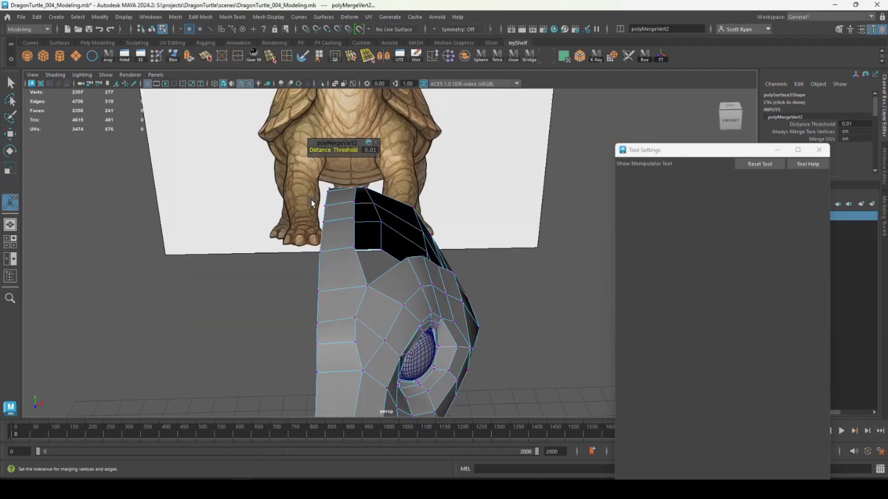
pyautogui.keyDown('alt'); pyautogui.moveTo(312, 199); pyautogui.dragTo(326, 243); pyautogui.keyUp('alt')
pyautogui.press('space')
pyautogui.press('space')
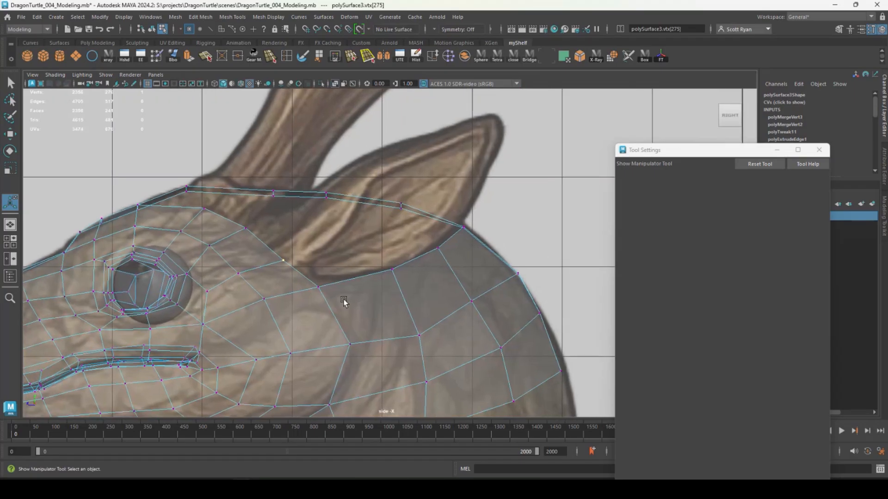
# Shift two vertices on the extruded brow strip backward in the side view to smooth its upper outline
pyautogui.press('w')
pyautogui.moveTo(267, 255); pyautogui.dragTo(279, 254)
pyautogui.click(246, 227)
pyautogui.moveTo(225, 228); pyautogui.dragTo(236, 228)
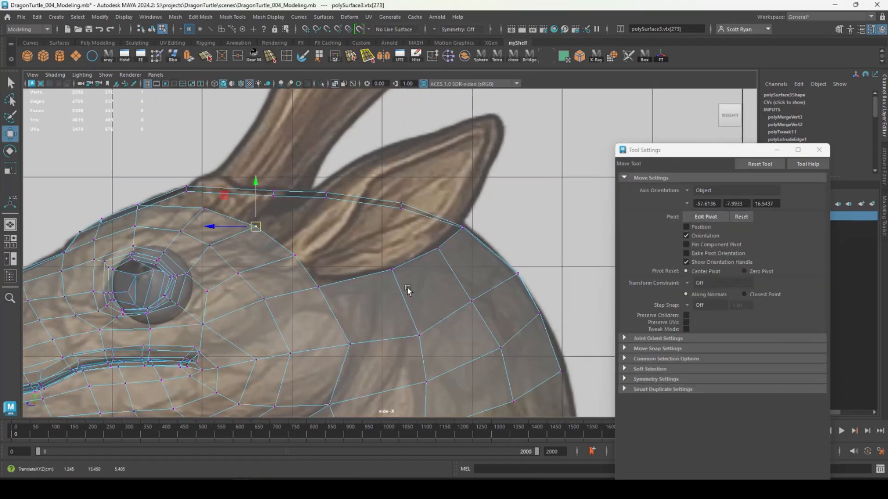
pyautogui.keyDown('alt'); pyautogui.moveTo(425, 285); pyautogui.dragTo(424, 296, button='middle'); pyautogui.keyUp('alt')
# Adjust the vertices along the rear brow and side bridge in perspective to round the side of the head
pyautogui.press('space')
pyautogui.press('space')
pyautogui.keyDown('alt'); pyautogui.moveTo(493, 233); pyautogui.dragTo(281, 228); pyautogui.keyUp('alt')
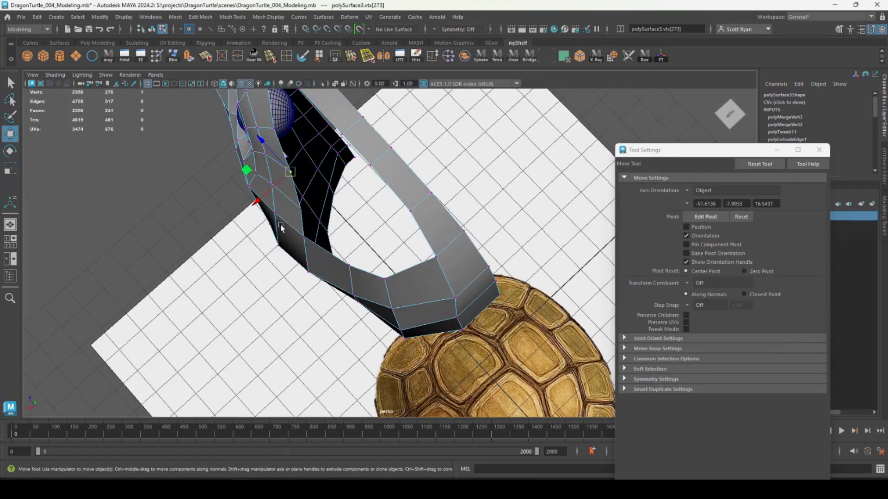
pyautogui.keyDown('alt'); pyautogui.moveTo(271, 191); pyautogui.dragTo(258, 173); pyautogui.keyUp('alt')
pyautogui.moveTo(250, 188); pyautogui.dragTo(287, 240)
pyautogui.click(305, 193)
pyautogui.click(273, 213)
pyautogui.click(281, 202)
pyautogui.click(307, 225)
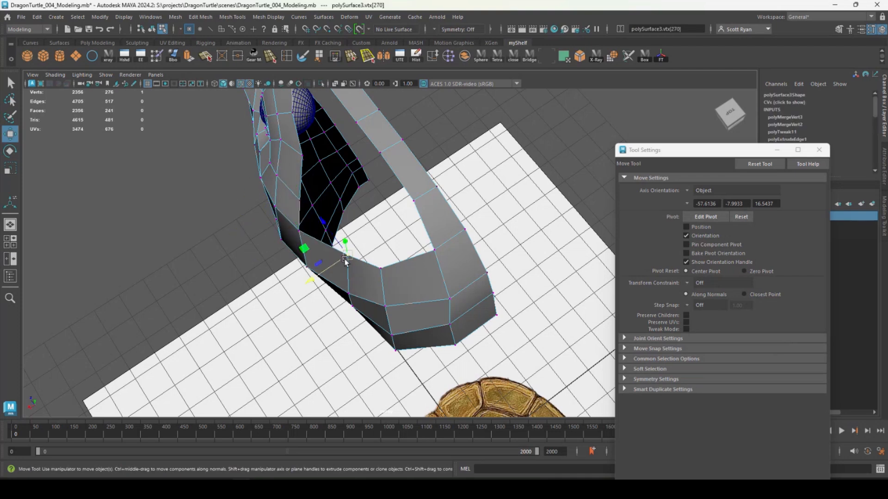
pyautogui.keyDown('alt'); pyautogui.moveTo(345, 259); pyautogui.dragTo(377, 233); pyautogui.keyUp('alt')
pyautogui.click(379, 230)
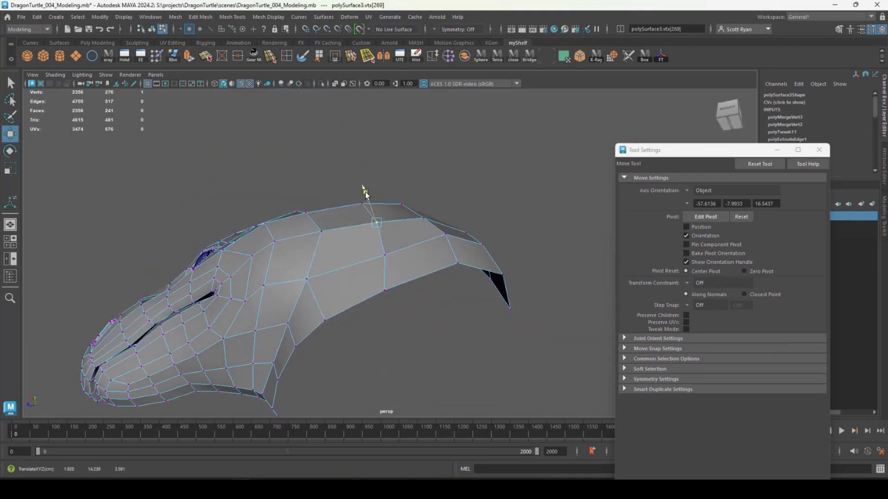
pyautogui.moveTo(366, 195); pyautogui.dragTo(364, 192)
pyautogui.keyDown('alt'); pyautogui.moveTo(364, 192); pyautogui.dragTo(393, 313); pyautogui.keyUp('alt')
# Extrude the upper boundary edges of the brow strip again, moving and scaling them toward the top strip
pyautogui.click(443, 307)
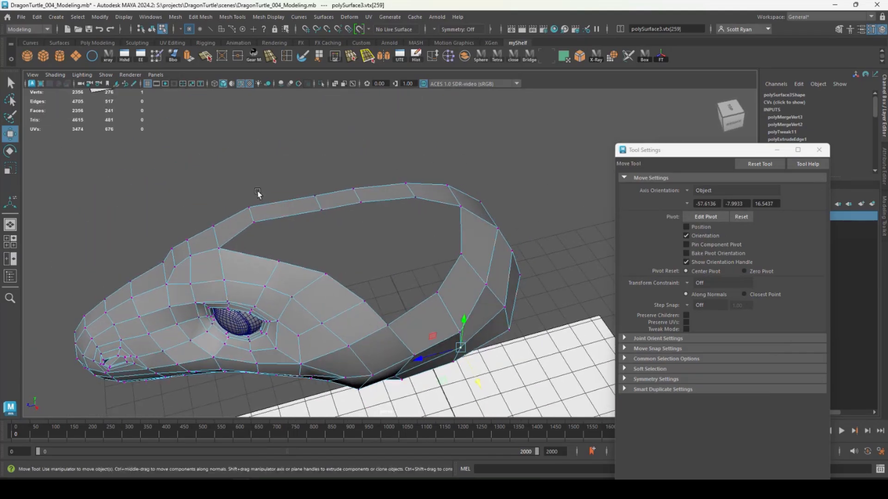
pyautogui.click(191, 57)
pyautogui.moveTo(314, 242); pyautogui.dragTo(328, 215)
pyautogui.press('w')
pyautogui.moveTo(318, 262); pyautogui.dragTo(428, 296)
pyautogui.press('r')
pyautogui.moveTo(447, 325); pyautogui.dragTo(398, 302)
# Merge the overlapping vertices at the front and rear ends of the new brow strip
pyautogui.moveTo(301, 213); pyautogui.dragTo(262, 215, button='right')
pyautogui.moveTo(252, 220); pyautogui.dragTo(263, 232)
pyautogui.click(238, 59)
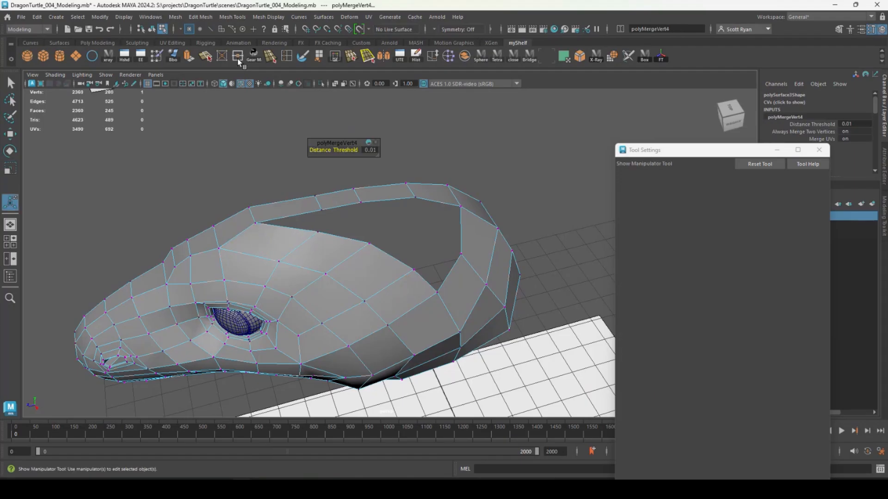
pyautogui.moveTo(433, 287); pyautogui.dragTo(443, 296)
pyautogui.click(237, 58)
# Move vertices on the new brow strip outward to round the upper side of the head
pyautogui.keyDown('alt'); pyautogui.moveTo(388, 286); pyautogui.dragTo(285, 231); pyautogui.keyUp('alt')
pyautogui.click(323, 246)
pyautogui.press('w')
pyautogui.click(309, 222)
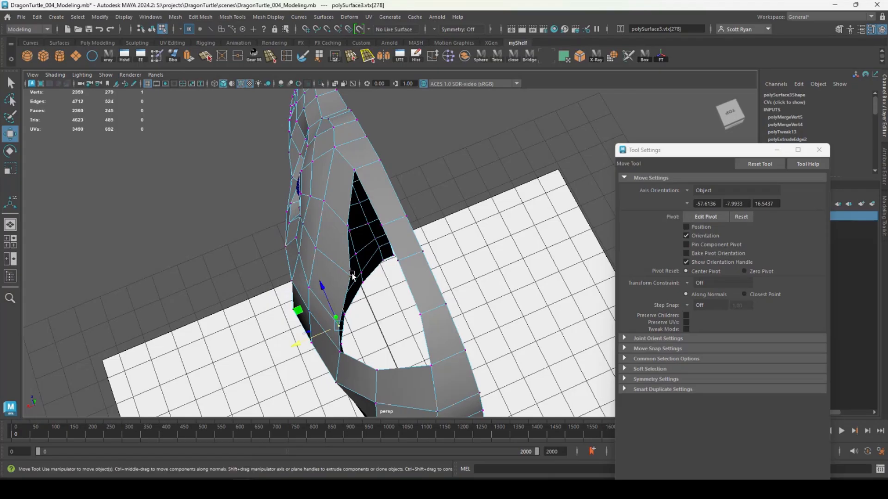
pyautogui.click(351, 275)
pyautogui.moveTo(326, 288); pyautogui.dragTo(321, 290)
pyautogui.keyDown('alt'); pyautogui.moveTo(328, 327); pyautogui.dragTo(390, 284); pyautogui.keyUp('alt')
# Append two polygons bridging the brow strip to the strip along the top of the head
pyautogui.click(318, 56)
pyautogui.click(337, 281)
pyautogui.click(408, 264)
pyautogui.press('y')
pyautogui.click(350, 253)
pyautogui.click(393, 242)
pyautogui.press('w')
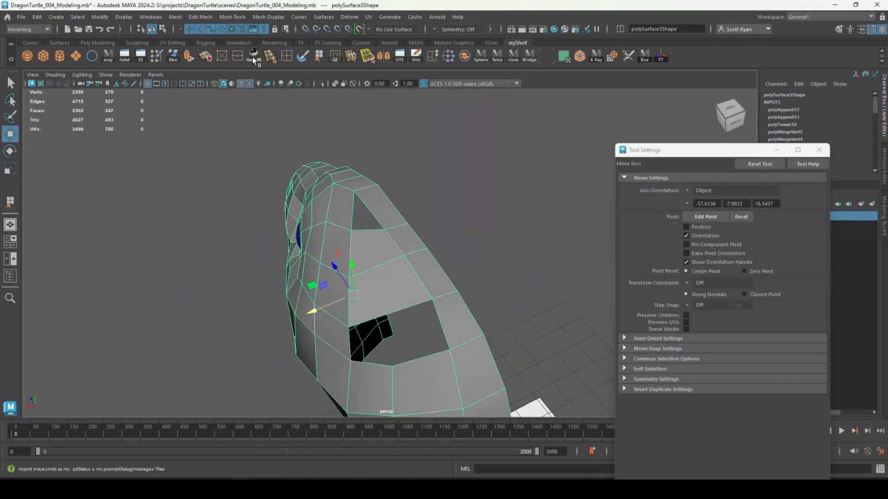
# Insert an edge loop lengthwise through the two polygons bridging the brow and top strips
pyautogui.click(287, 56)
pyautogui.click(390, 313)
pyautogui.press('w')
# Append a polygon to close the small triangular gap at the front of the head's top
pyautogui.keyDown('alt'); pyautogui.moveTo(390, 314); pyautogui.dragTo(443, 283); pyautogui.keyUp('alt')
pyautogui.click(318, 56)
pyautogui.click(312, 242)
pyautogui.click(307, 259)
pyautogui.hotkey('ctrl', 'z')
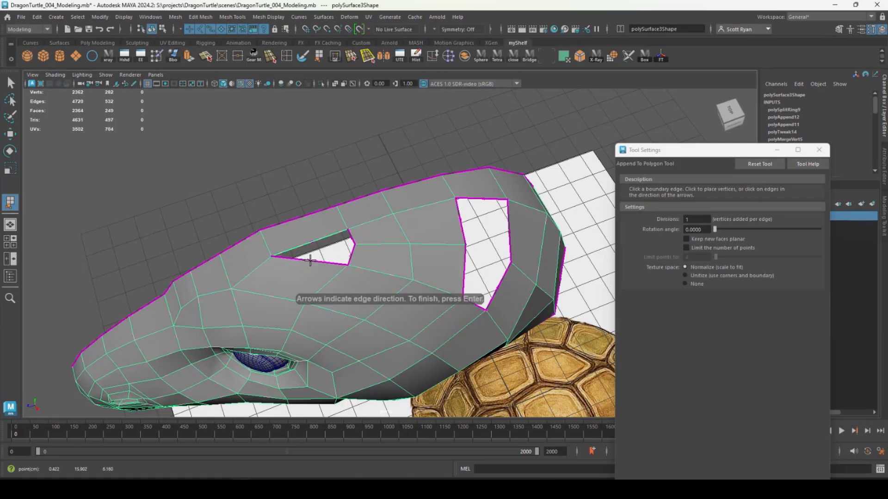
pyautogui.click(350, 255)
pyautogui.press('w')
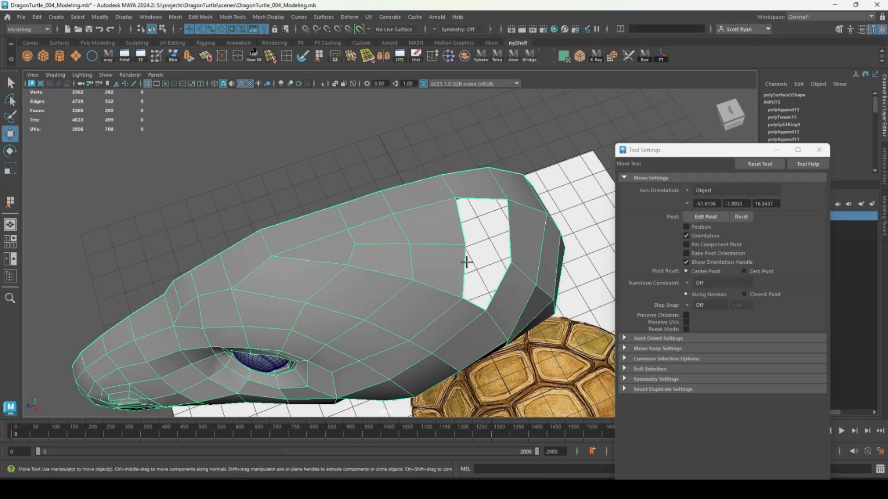
# Append two polygons to close the remaining gap at the back of the head's top
pyautogui.press('y')
pyautogui.click(465, 263)
pyautogui.click(497, 286)
pyautogui.press('y')
pyautogui.click(461, 223)
pyautogui.click(508, 223)
pyautogui.press('w')
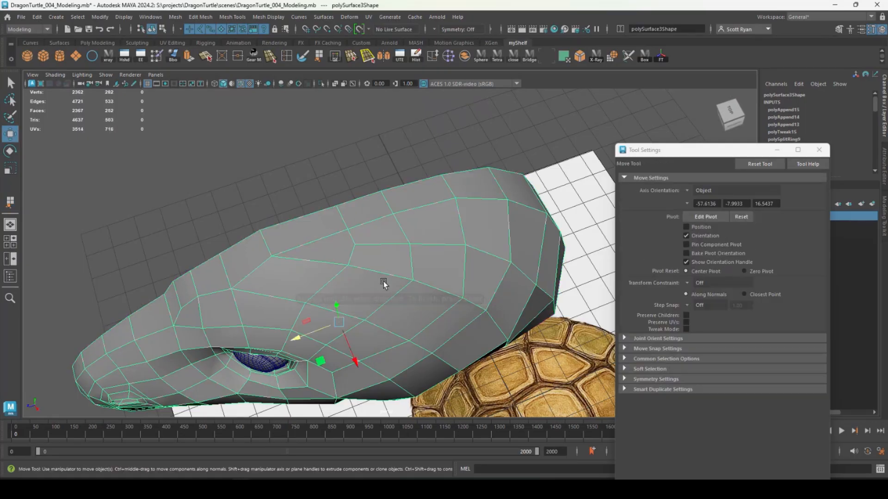
# Relax the filled head surface with the Sculpt Geometry tool and adjust a vertex on the top strip
pyautogui.moveTo(385, 283)
pyautogui.keyDown('alt'); pyautogui.mouseDown()
pyautogui.moveTo(422, 243)
pyautogui.moveTo(423, 267)
pyautogui.mouseUp(); pyautogui.keyUp('alt')
pyautogui.click(303, 56)
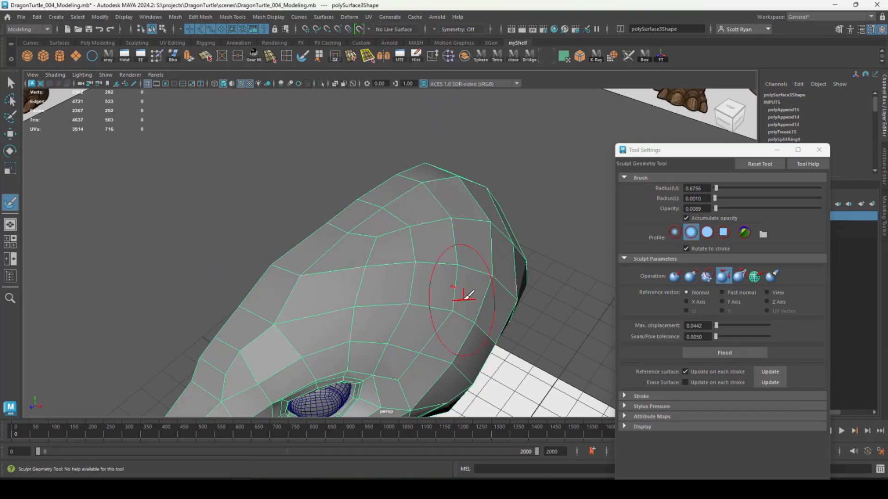
pyautogui.keyDown('alt'); pyautogui.moveTo(468, 293); pyautogui.dragTo(327, 228); pyautogui.keyUp('alt')
pyautogui.press('w')
pyautogui.moveTo(383, 214); pyautogui.dragTo(347, 213, button='right')
pyautogui.click(352, 191)
pyautogui.moveTo(334, 192); pyautogui.dragTo(327, 193)
# Extrude the mouth's open inner boundary edges farther into the head
pyautogui.keyDown('alt'); pyautogui.moveTo(355, 233); pyautogui.dragTo(495, 274); pyautogui.keyUp('alt')
pyautogui.keyDown('alt'); pyautogui.moveTo(495, 275); pyautogui.dragTo(361, 277, button='middle'); pyautogui.keyUp('alt')
pyautogui.keyDown('alt'); pyautogui.moveTo(360, 278); pyautogui.dragTo(410, 294, button='right'); pyautogui.keyUp('alt')
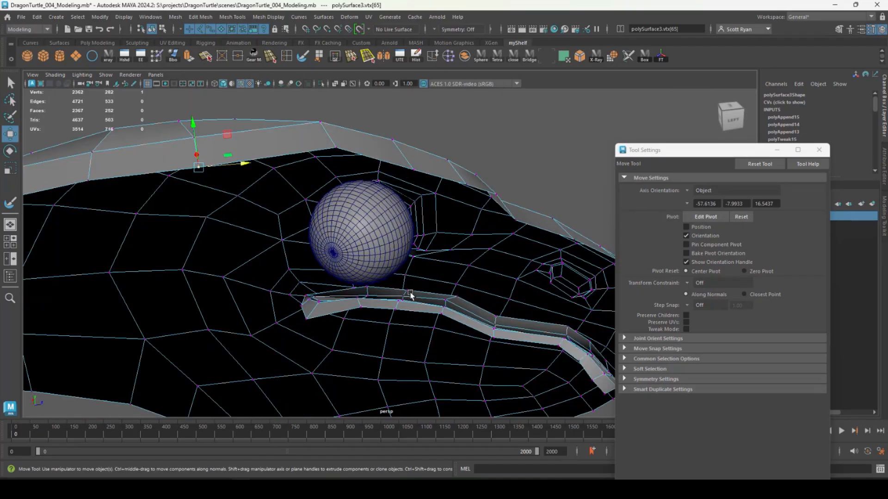
pyautogui.keyDown('alt'); pyautogui.moveTo(410, 294); pyautogui.dragTo(391, 220, button='middle'); pyautogui.keyUp('alt')
pyautogui.keyDown('alt'); pyautogui.moveTo(391, 220); pyautogui.dragTo(354, 216); pyautogui.keyUp('alt')
pyautogui.moveTo(308, 212); pyautogui.dragTo(308, 190, button='right')
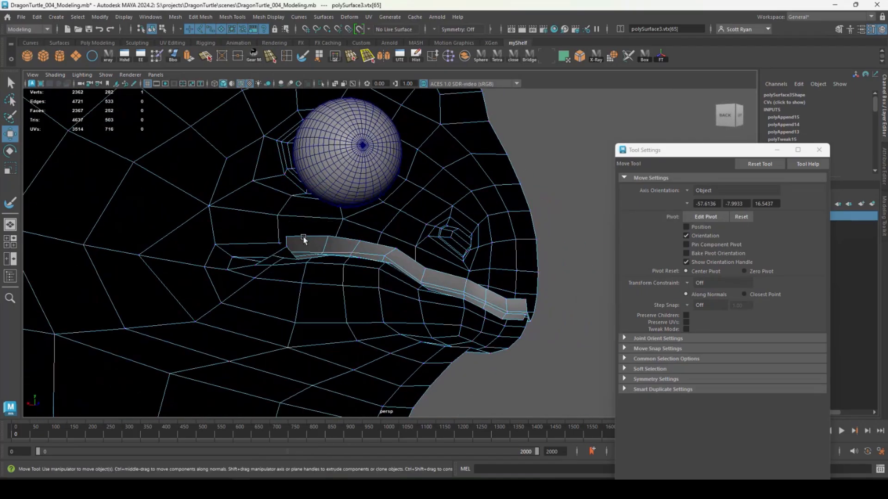
pyautogui.doubleClick(514, 320)
pyautogui.keyDown('alt'); pyautogui.moveTo(393, 298); pyautogui.dragTo(305, 291); pyautogui.keyUp('alt')
pyautogui.click(189, 56)
pyautogui.moveTo(435, 362); pyautogui.dragTo(423, 364)
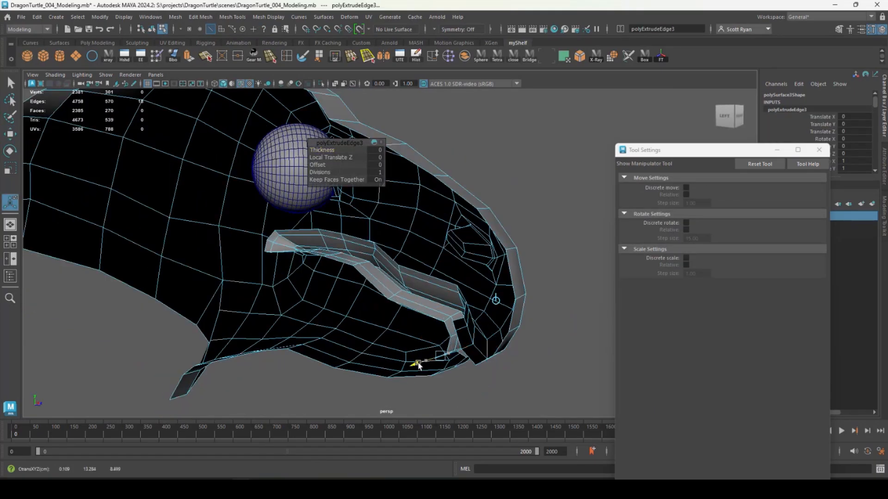
# Adjust the upper and lower vertices at the front end of the lip extrusion near the centre line
pyautogui.keyDown('alt'); pyautogui.moveTo(557, 356); pyautogui.dragTo(474, 290); pyautogui.keyUp('alt')
pyautogui.press('w')
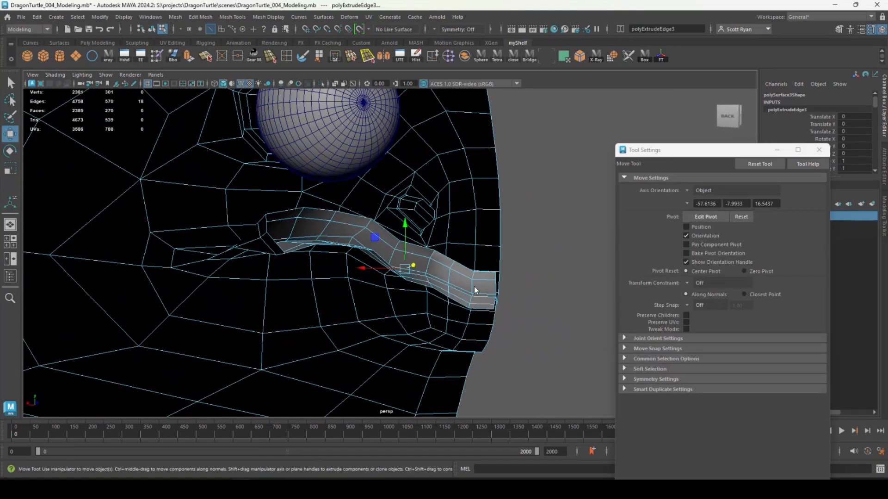
pyautogui.moveTo(474, 287); pyautogui.dragTo(444, 286, button='right')
pyautogui.click(494, 273)
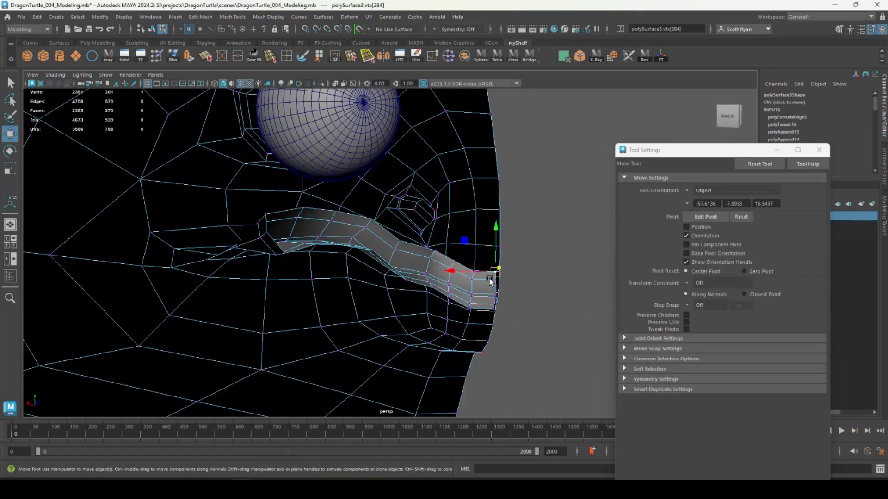
pyautogui.click(491, 309)
# Lower the inner edges of the rear lower lip and pull the mouth corner's inner edges backward
pyautogui.keyDown('alt'); pyautogui.moveTo(491, 309); pyautogui.dragTo(215, 261); pyautogui.keyUp('alt')
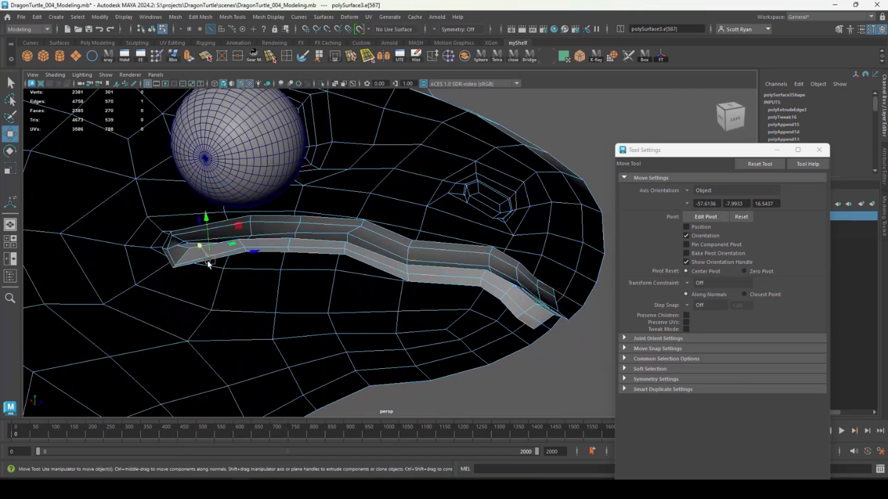
pyautogui.moveTo(207, 216); pyautogui.dragTo(262, 234)
pyautogui.keyDown('shift'); pyautogui.click(278, 253); pyautogui.keyUp('shift')
pyautogui.keyDown('alt'); pyautogui.moveTo(261, 235); pyautogui.dragTo(281, 219); pyautogui.keyUp('alt')
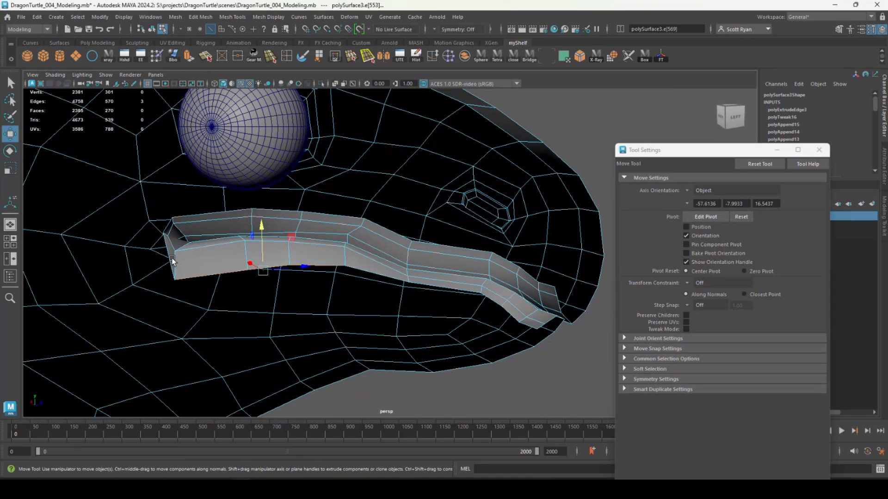
pyautogui.keyDown('shift'); pyautogui.click(168, 229); pyautogui.keyUp('shift')
pyautogui.moveTo(215, 244); pyautogui.dragTo(194, 245)
# Raise the inner edges of the upper lip to open up the mouth interior
pyautogui.click(216, 213)
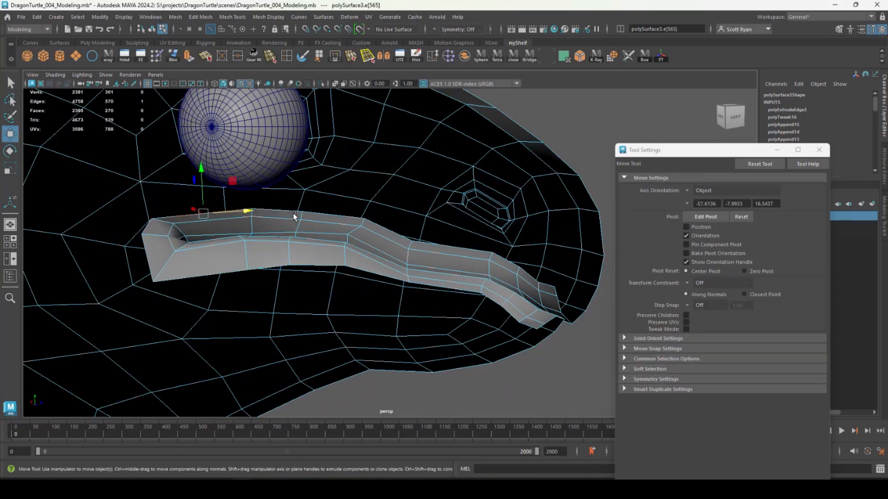
pyautogui.click(263, 211)
pyautogui.moveTo(261, 180); pyautogui.dragTo(262, 171)
pyautogui.click(452, 248)
pyautogui.moveTo(452, 204); pyautogui.dragTo(491, 259)
pyautogui.click(491, 267)
pyautogui.moveTo(492, 228); pyautogui.dragTo(370, 296)
# Raise the two front inner edges of the upper lip near the centre line
pyautogui.keyDown('alt'); pyautogui.moveTo(370, 296); pyautogui.dragTo(318, 332, button='middle'); pyautogui.keyUp('alt')
pyautogui.keyDown('alt'); pyautogui.moveTo(319, 332); pyautogui.dragTo(349, 324, button='right'); pyautogui.keyUp('alt')
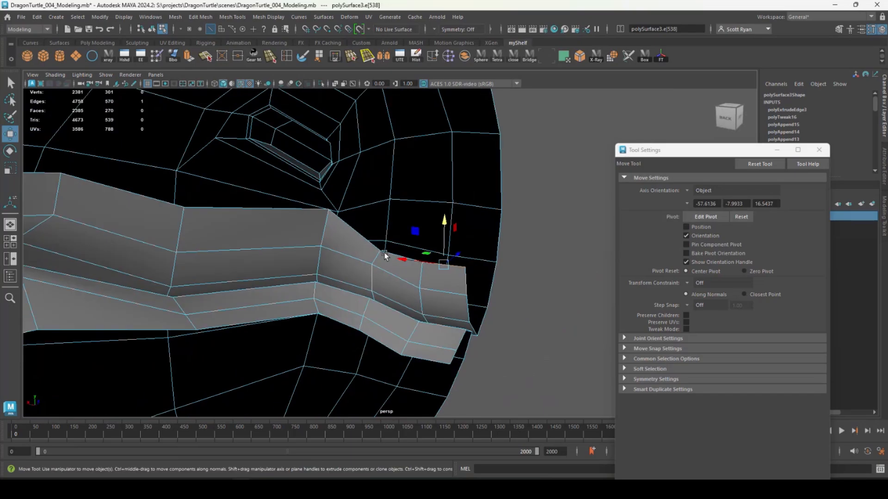
pyautogui.keyDown('shift'); pyautogui.click(396, 254); pyautogui.keyUp('shift')
pyautogui.moveTo(424, 215); pyautogui.dragTo(425, 198)
pyautogui.keyDown('alt'); pyautogui.moveTo(370, 268); pyautogui.dragTo(291, 320); pyautogui.keyUp('alt')
pyautogui.keyDown('alt'); pyautogui.moveTo(291, 320); pyautogui.dragTo(250, 311, button='right'); pyautogui.keyUp('alt')
pyautogui.keyDown('alt'); pyautogui.moveTo(250, 311); pyautogui.dragTo(267, 236); pyautogui.keyUp('alt')
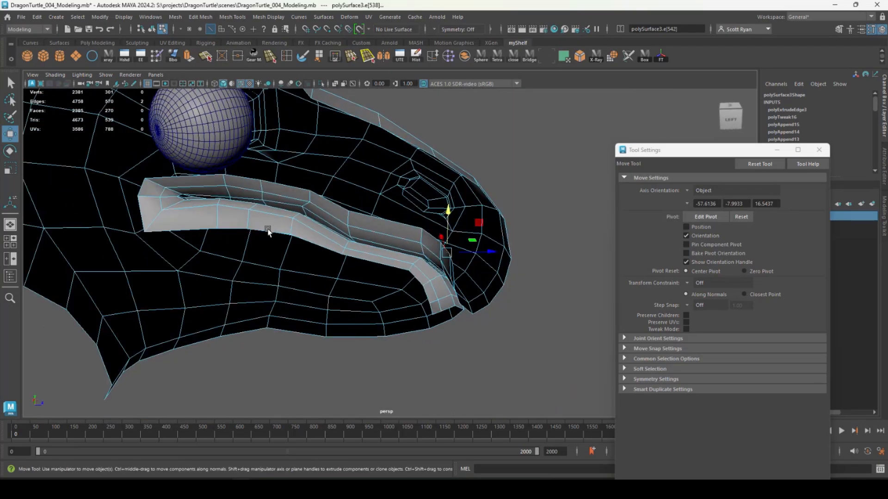
# Lower inner edges along the middle of the lower lip to widen the mouth interior
pyautogui.click(267, 231)
pyautogui.moveTo(264, 201); pyautogui.dragTo(314, 240)
pyautogui.keyDown('alt'); pyautogui.moveTo(258, 271); pyautogui.dragTo(185, 274); pyautogui.keyUp('alt')
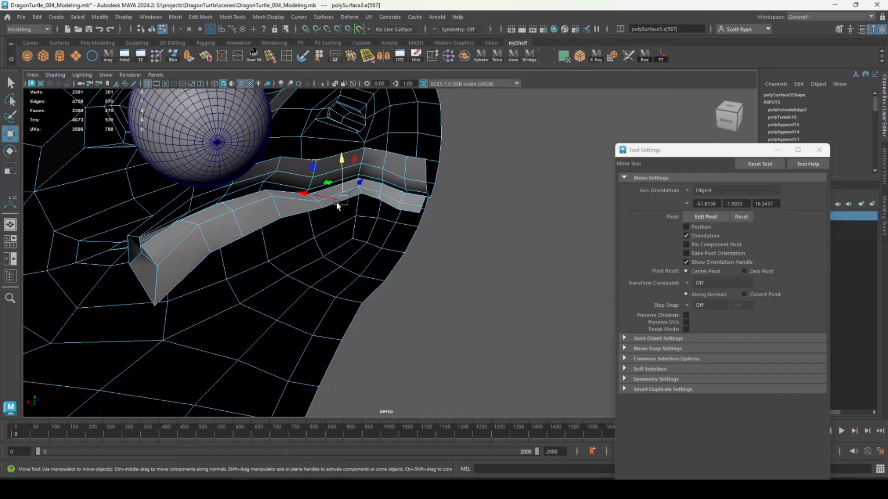
# Extrude the mouth's inner edge loop deeper into the head, scaling and moving it to form the mouth cavity
pyautogui.keyDown('alt'); pyautogui.moveTo(334, 207); pyautogui.dragTo(330, 171); pyautogui.keyUp('alt')
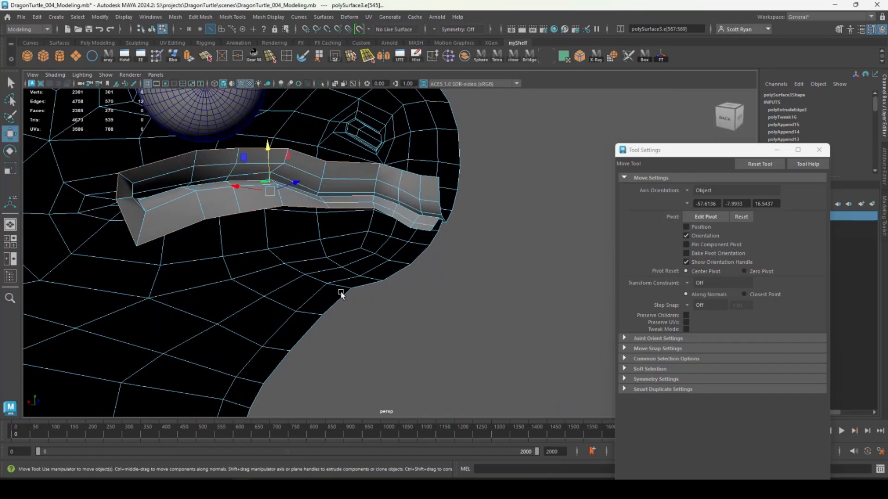
pyautogui.click(188, 55)
pyautogui.press('w')
pyautogui.press('r')
pyautogui.moveTo(277, 238); pyautogui.dragTo(376, 271)
pyautogui.press('w')
pyautogui.moveTo(286, 212); pyautogui.dragTo(370, 227)
pyautogui.keyDown('alt'); pyautogui.moveTo(396, 222); pyautogui.dragTo(305, 263); pyautogui.keyUp('alt')
pyautogui.press('r')
pyautogui.moveTo(313, 188); pyautogui.dragTo(316, 185)
# Move the lower rear inner edge of the mouth cavity vertically to shape its floor
pyautogui.press('w')
pyautogui.click(211, 252)
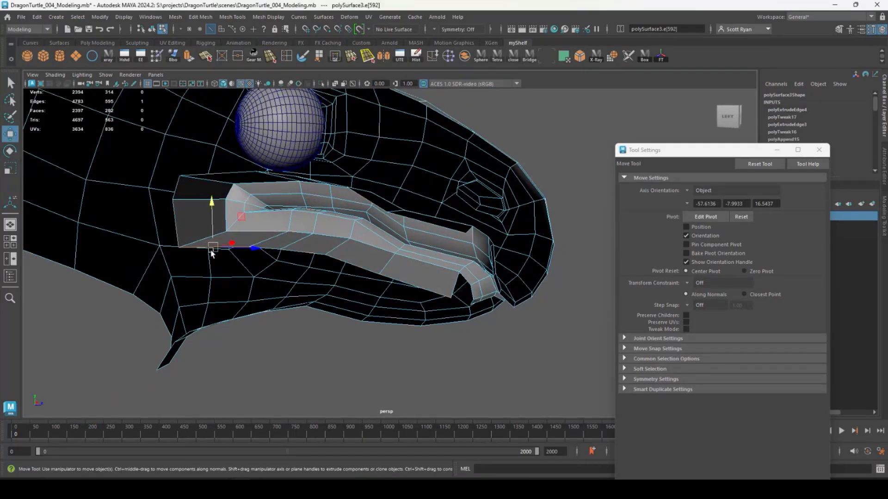
pyautogui.moveTo(249, 205); pyautogui.dragTo(276, 240)
# Insert an edge loop through the middle of the outer ring of mouth cavity faces
pyautogui.keyDown('alt'); pyautogui.moveTo(394, 259); pyautogui.dragTo(472, 314); pyautogui.keyUp('alt')
pyautogui.click(421, 314)
pyautogui.moveTo(335, 300); pyautogui.dragTo(333, 290, button='right')
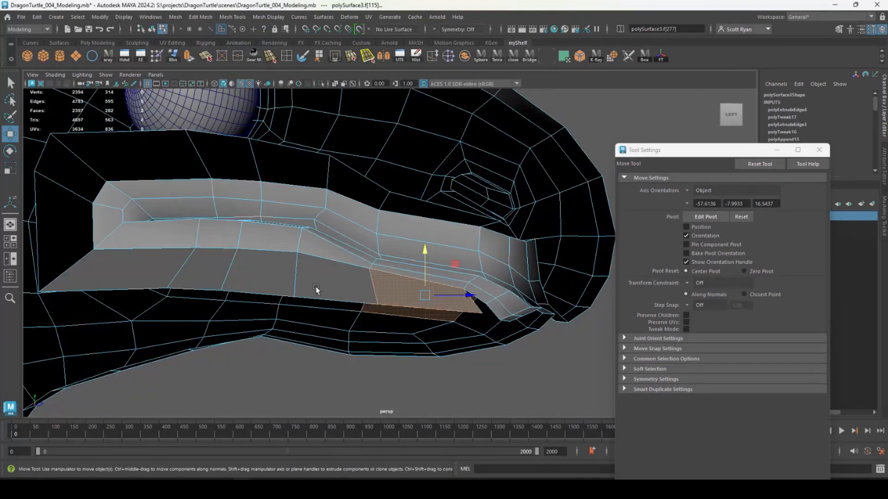
pyautogui.doubleClick(108, 274)
pyautogui.keyDown('alt'); pyautogui.moveTo(387, 302); pyautogui.dragTo(416, 292); pyautogui.keyUp('alt')
pyautogui.click(286, 56)
pyautogui.click(371, 199)
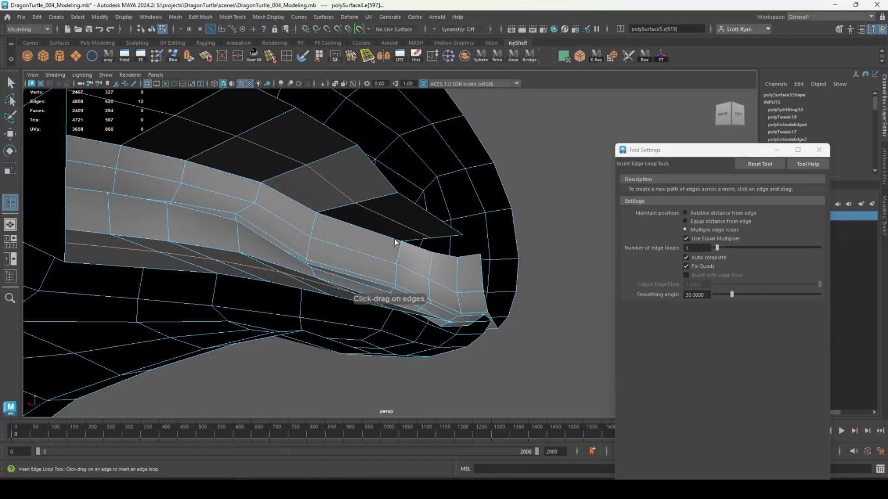
# Scale the inserted edge loop vertically to round out the mouth cavity walls
pyautogui.keyDown('alt'); pyautogui.moveTo(439, 356); pyautogui.dragTo(400, 367); pyautogui.keyUp('alt')
pyautogui.press('r')
pyautogui.moveTo(289, 203); pyautogui.dragTo(291, 193)
pyautogui.keyDown('alt'); pyautogui.moveTo(307, 229); pyautogui.dragTo(361, 264); pyautogui.keyUp('alt')
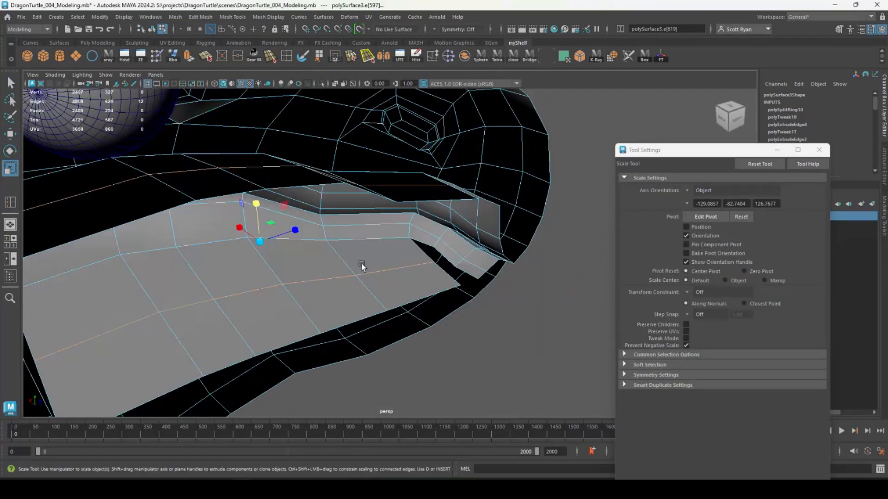
# Append two polygons to close the gap between the lower lip's inner front edges and the mouth cavity floor
pyautogui.scroll(4, 362, 263)
pyautogui.click(319, 56)
pyautogui.click(427, 260)
pyautogui.click(446, 260)
pyautogui.press('g')
pyautogui.click(453, 286)
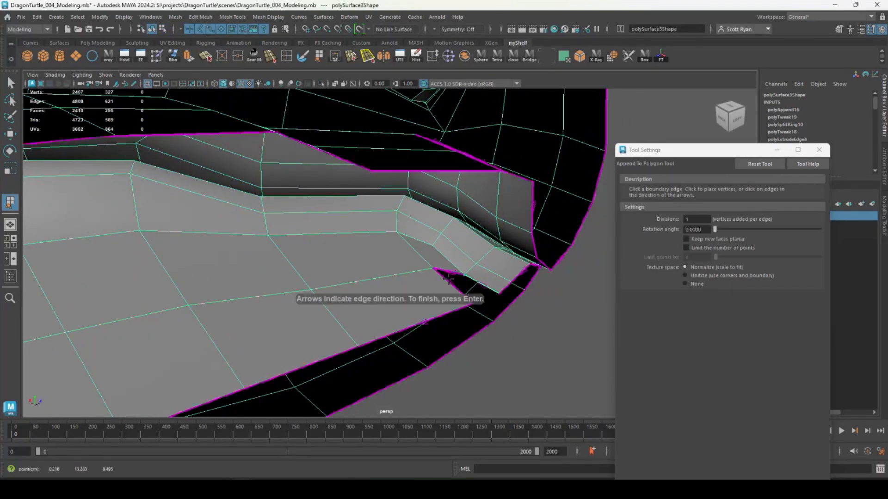
pyautogui.click(478, 282)
pyautogui.press('g')
# Append two polygons to close the gap between the upper lip's inner front edges and the mouth cavity roof
pyautogui.keyDown('alt'); pyautogui.moveTo(407, 291); pyautogui.dragTo(444, 249); pyautogui.keyUp('alt')
pyautogui.click(387, 234)
pyautogui.click(414, 256)
pyautogui.press('g')
pyautogui.click(428, 229)
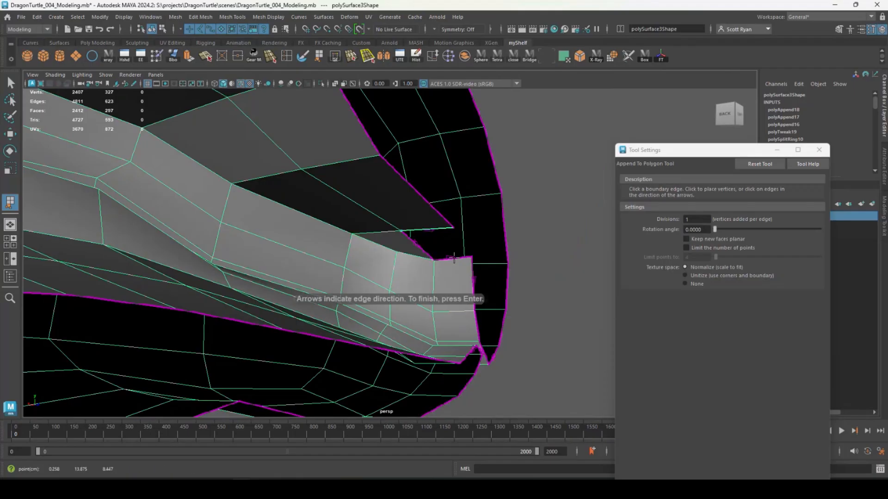
pyautogui.click(454, 258)
# Preview the head smoothed and inspect the mouth cavity from inside and from the side
pyautogui.press('r')
pyautogui.keyDown('alt'); pyautogui.moveTo(471, 256); pyautogui.dragTo(416, 250); pyautogui.keyUp('alt')
pyautogui.keyDown('alt'); pyautogui.moveTo(416, 249); pyautogui.dragTo(376, 290, button='right'); pyautogui.keyUp('alt')
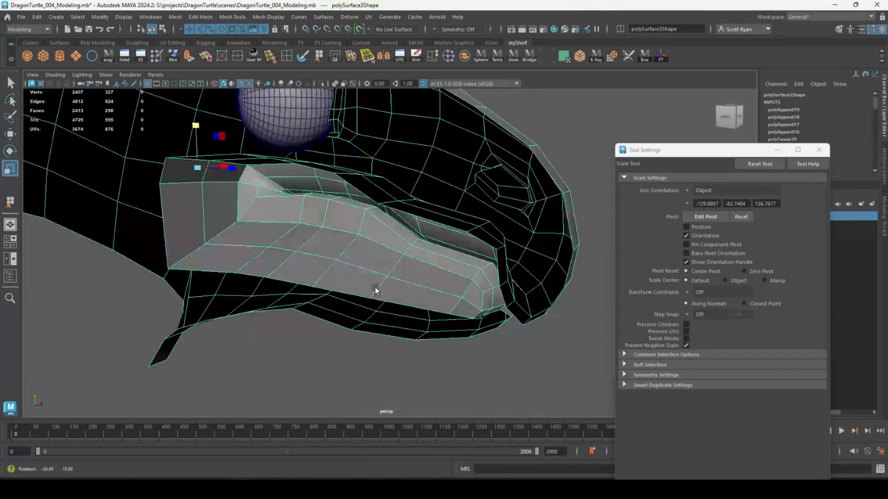
pyautogui.keyDown('alt'); pyautogui.moveTo(376, 291); pyautogui.dragTo(434, 240); pyautogui.keyUp('alt')
pyautogui.keyDown('alt'); pyautogui.moveTo(434, 240); pyautogui.dragTo(194, 234, button='right'); pyautogui.keyUp('alt')
pyautogui.keyDown('alt'); pyautogui.moveTo(195, 233); pyautogui.dragTo(221, 243); pyautogui.keyUp('alt')
pyautogui.press('3')
pyautogui.click(375, 322)
pyautogui.moveTo(379, 323)
pyautogui.keyDown('alt'); pyautogui.mouseDown()
pyautogui.moveTo(284, 315)
pyautogui.moveTo(382, 327)
pyautogui.mouseUp(); pyautogui.keyUp('alt')
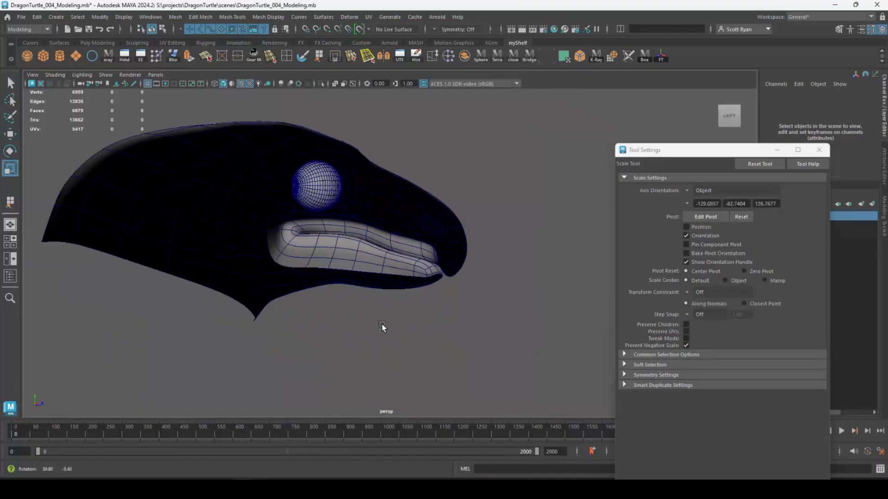
# Select the faces at the rear end of the mouth cavity and scale them vertically to make them taller
pyautogui.keyDown('alt'); pyautogui.moveTo(383, 327); pyautogui.dragTo(451, 341, button='right'); pyautogui.keyUp('alt')
pyautogui.keyDown('alt'); pyautogui.moveTo(287, 287); pyautogui.dragTo(262, 265); pyautogui.keyUp('alt')
pyautogui.moveTo(262, 265); pyautogui.dragTo(262, 237, button='right')
pyautogui.click(249, 270)
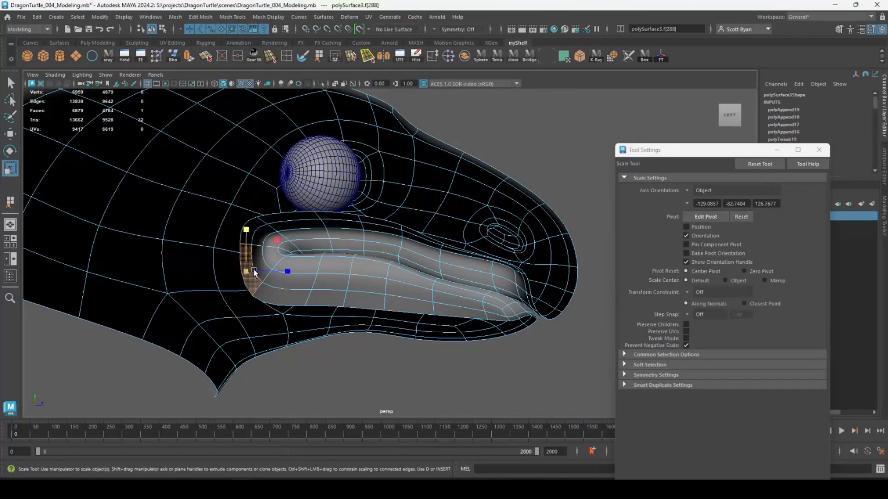
pyautogui.press('q')
pyautogui.keyDown('shift'); pyautogui.click(259, 258); pyautogui.keyUp('shift')
pyautogui.press('r')
pyautogui.moveTo(256, 221); pyautogui.dragTo(255, 212)
# Move the rear mouth cavity faces farther back into the head and reduce their height slightly
pyautogui.press('w')
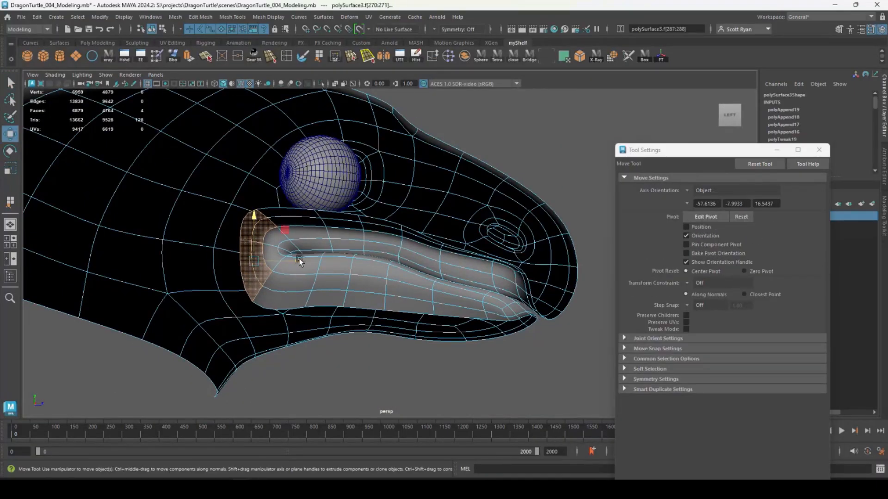
pyautogui.moveTo(300, 261); pyautogui.dragTo(254, 258)
pyautogui.press('r')
pyautogui.moveTo(215, 218)
pyautogui.mouseDown()
pyautogui.moveTo(212, 206)
pyautogui.moveTo(212, 229)
pyautogui.mouseUp()
pyautogui.press('w')
# Return the head to object mode without smooth preview and close the Tool Settings window
pyautogui.keyDown('alt'); pyautogui.moveTo(246, 286); pyautogui.dragTo(337, 215); pyautogui.keyUp('alt')
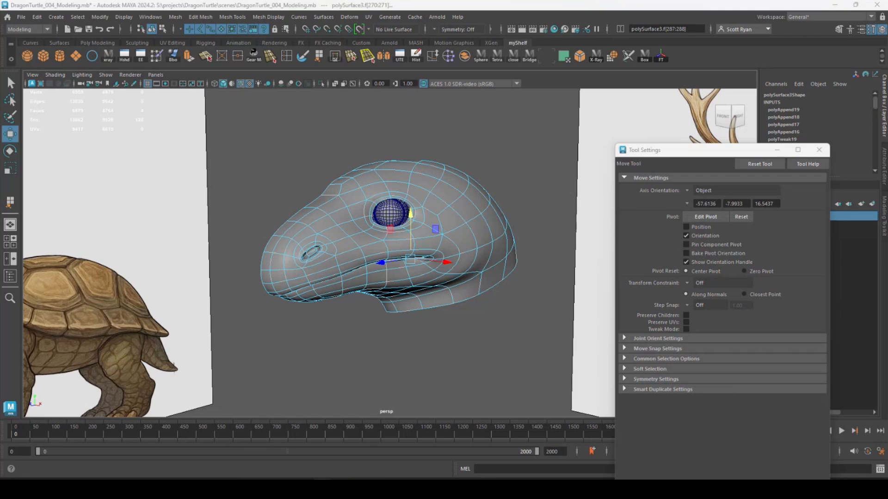
pyautogui.moveTo(444, 198); pyautogui.dragTo(481, 172, button='right')
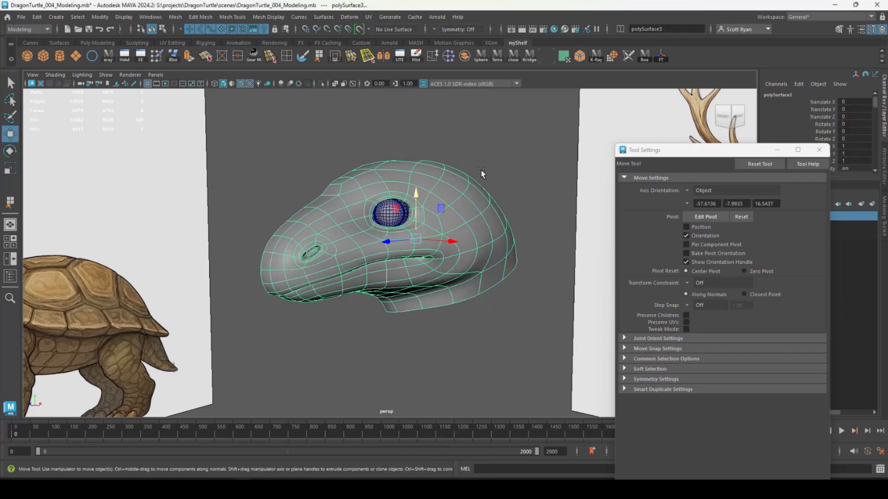
pyautogui.click(481, 171)
pyautogui.keyDown('alt'); pyautogui.moveTo(477, 178); pyautogui.dragTo(520, 210); pyautogui.keyUp('alt')
pyautogui.click(465, 207)
pyautogui.click(482, 192)
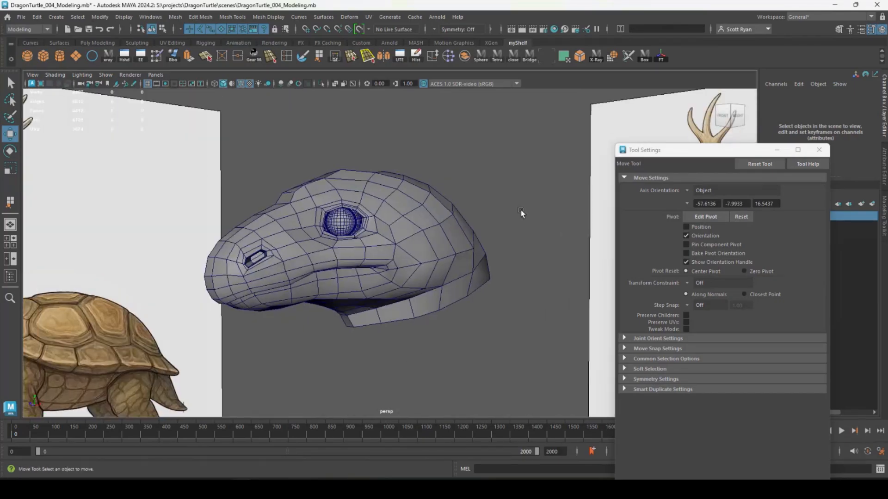
pyautogui.click(819, 150)
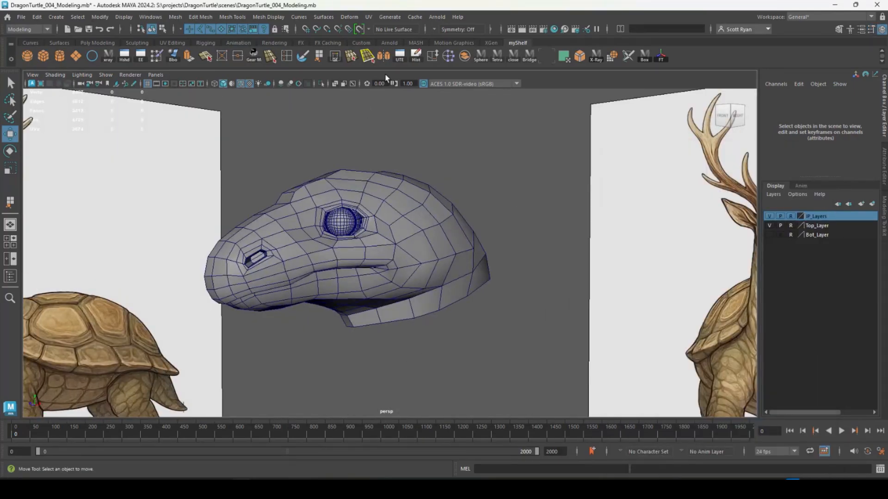
# Delete the construction history of the head and eye meshes
pyautogui.moveTo(295, 159); pyautogui.dragTo(368, 238)
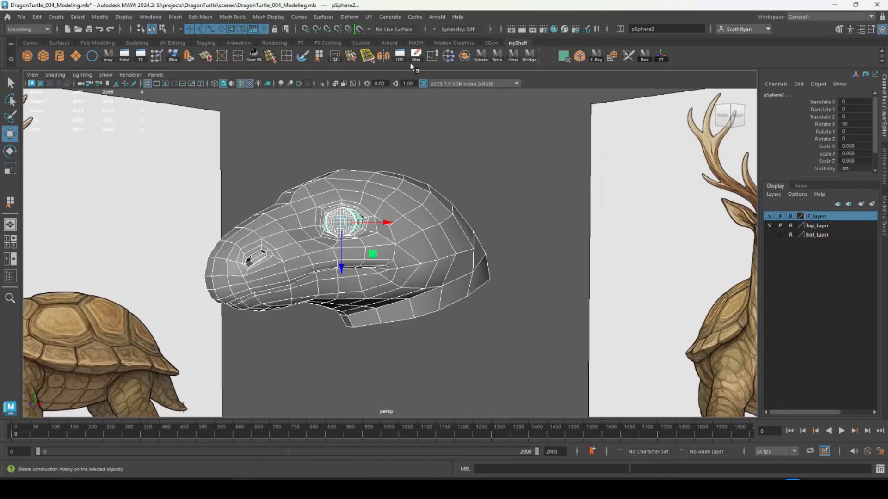
pyautogui.click(417, 60)
pyautogui.click(434, 144)
# Save the scene as a new version named DragonTurtle_005_Modeling.mb
pyautogui.click(21, 17)
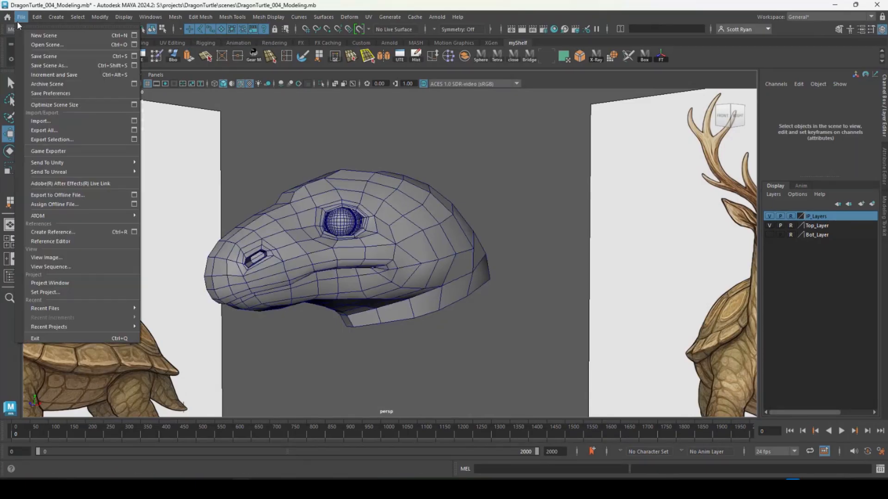
pyautogui.click(46, 65)
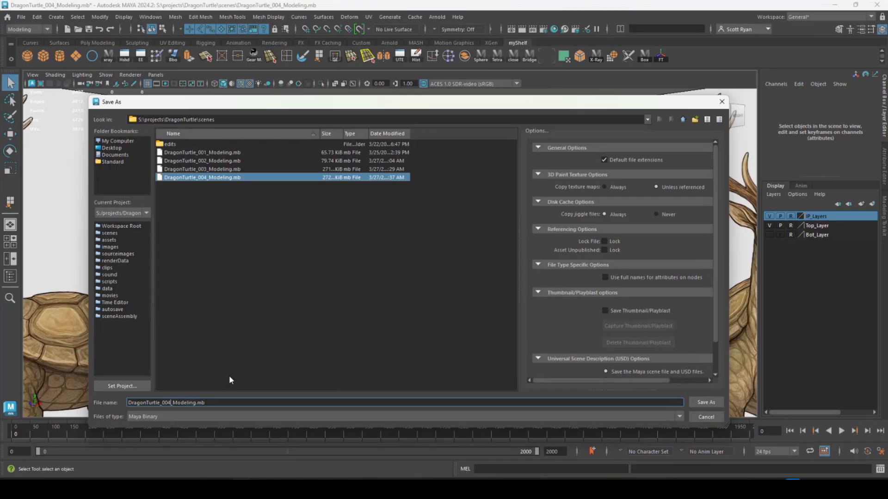
pyautogui.press('BackSpace')
pyautogui.write('5')
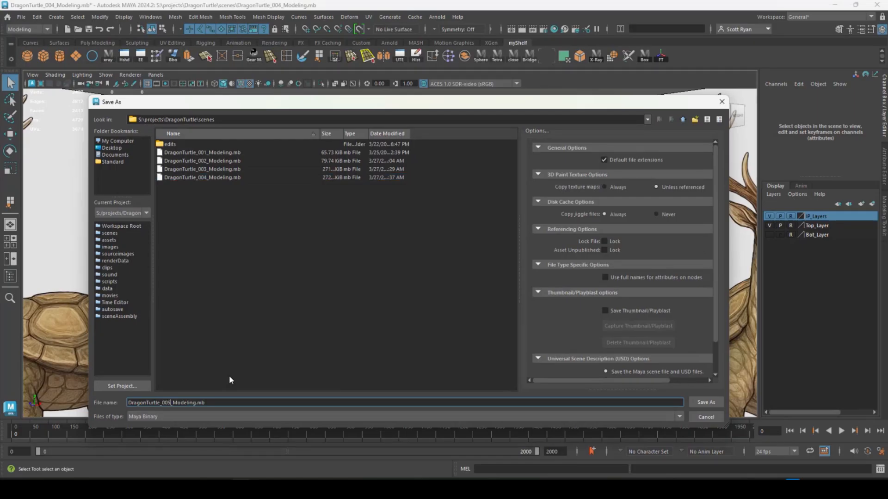
pyautogui.press('Return')
pyautogui.press('w')
pyautogui.keyDown('alt'); pyautogui.moveTo(498, 284); pyautogui.dragTo(526, 282); pyautogui.keyUp('alt')
pyautogui.keyDown('alt'); pyautogui.moveTo(517, 225); pyautogui.dragTo(500, 222); pyautogui.keyUp('alt')
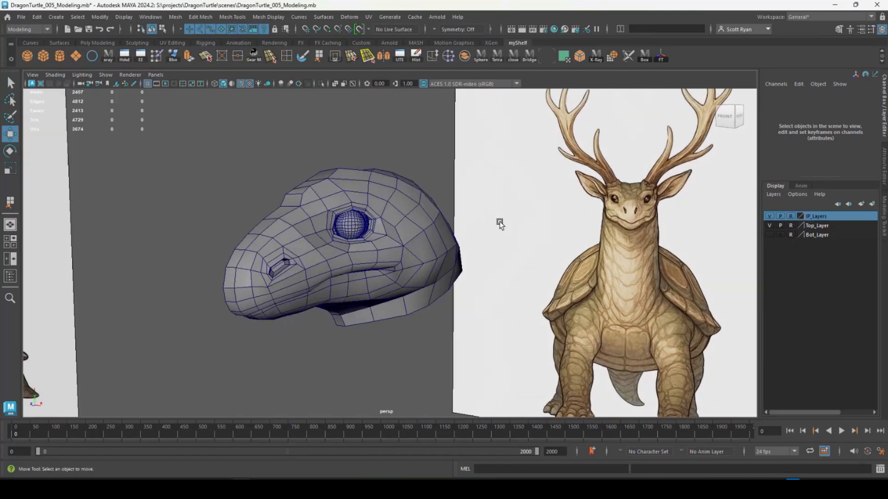